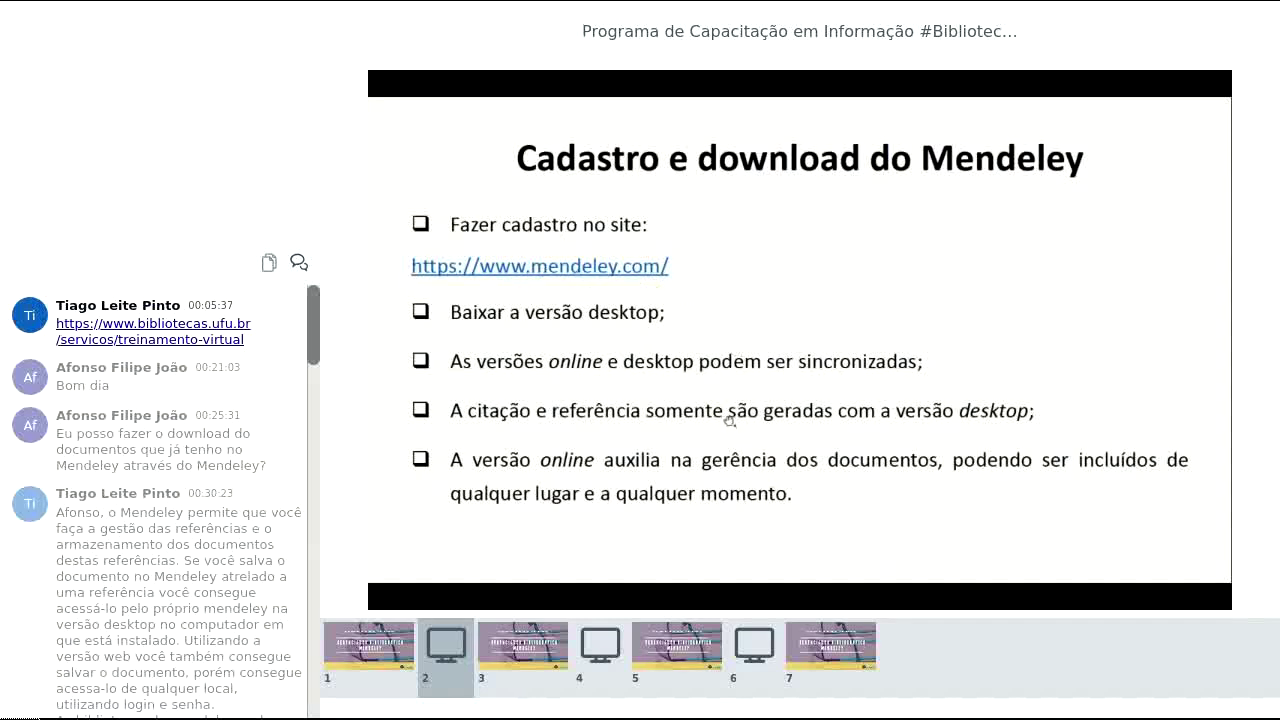
Step: Switch to Chrome, bring up the Mendeley homepage and open its account creation page
key(super+Tab)
key(super+Tab)
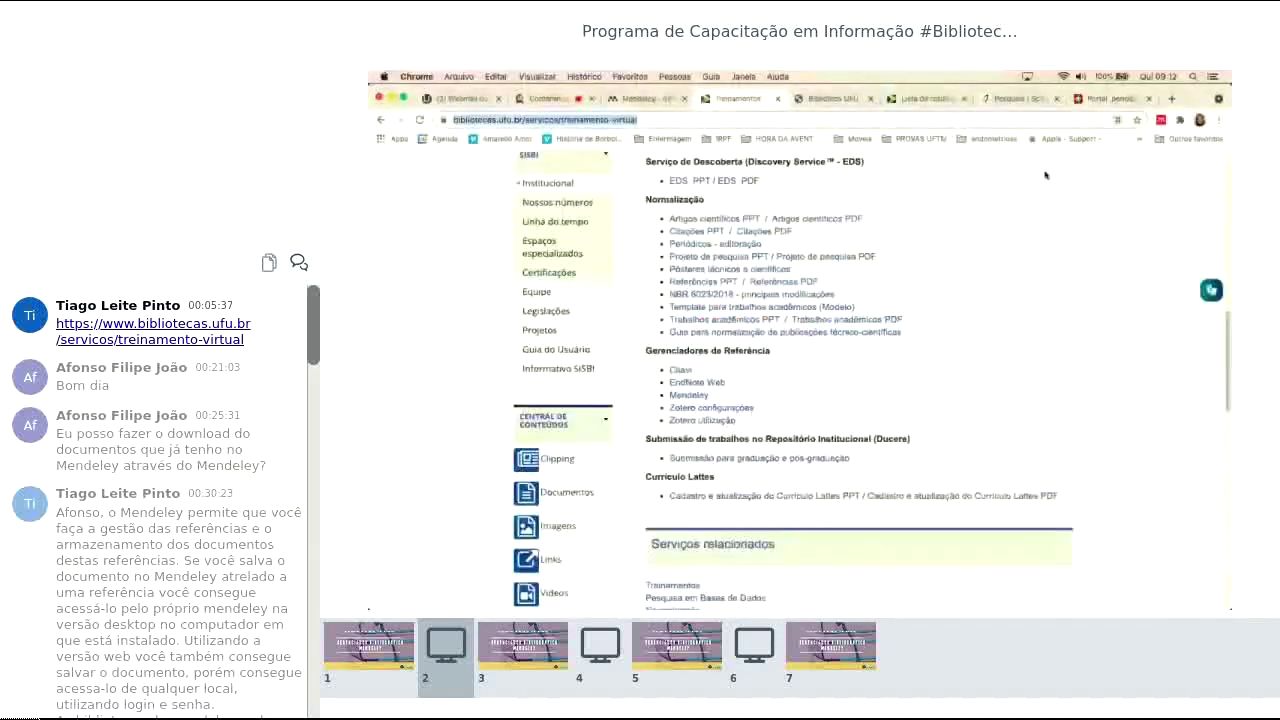
click(637, 98)
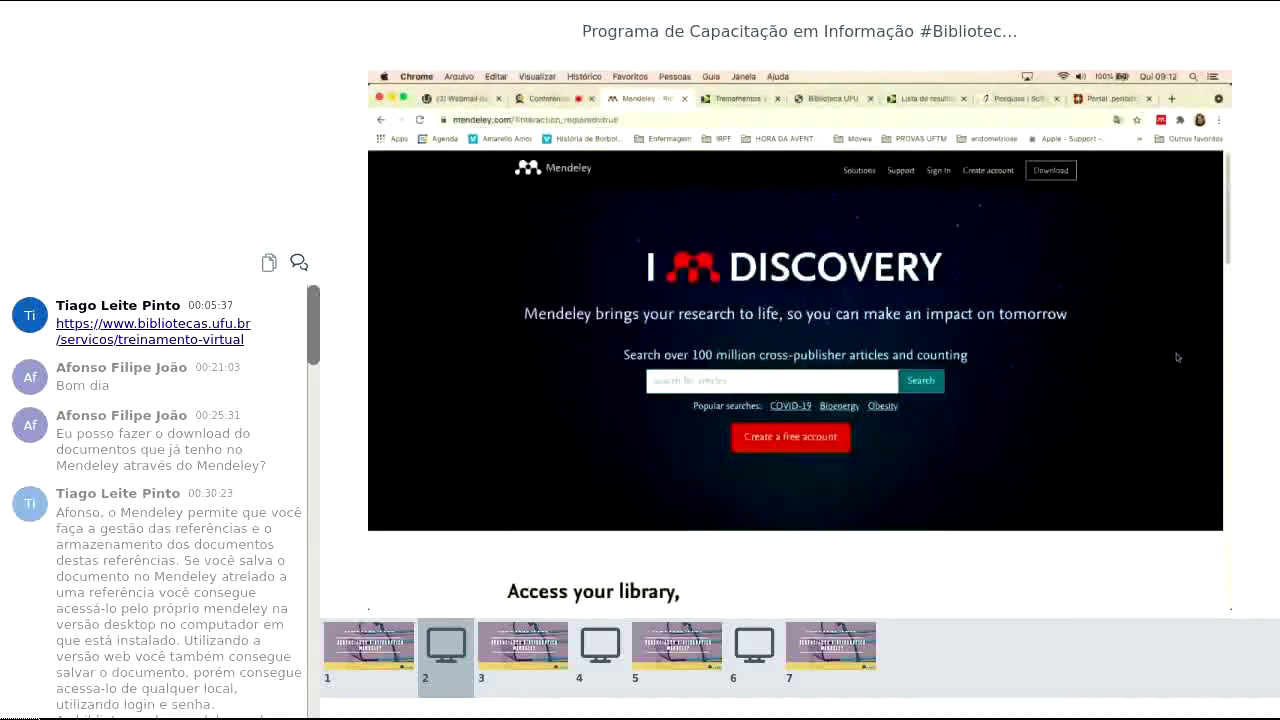
click(988, 172)
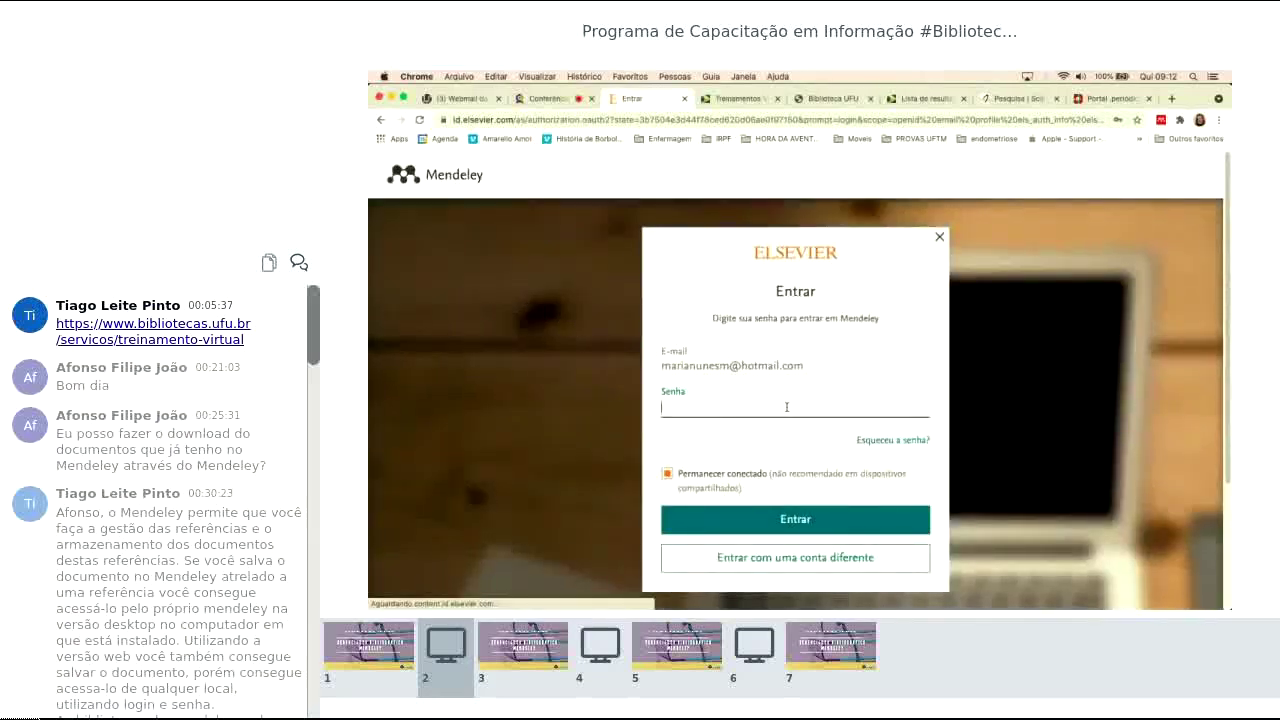
Step: Switch to the presentation and go through the slides on creating an account and registering with Mendeley
key(super+Tab)
key(super+Tab)
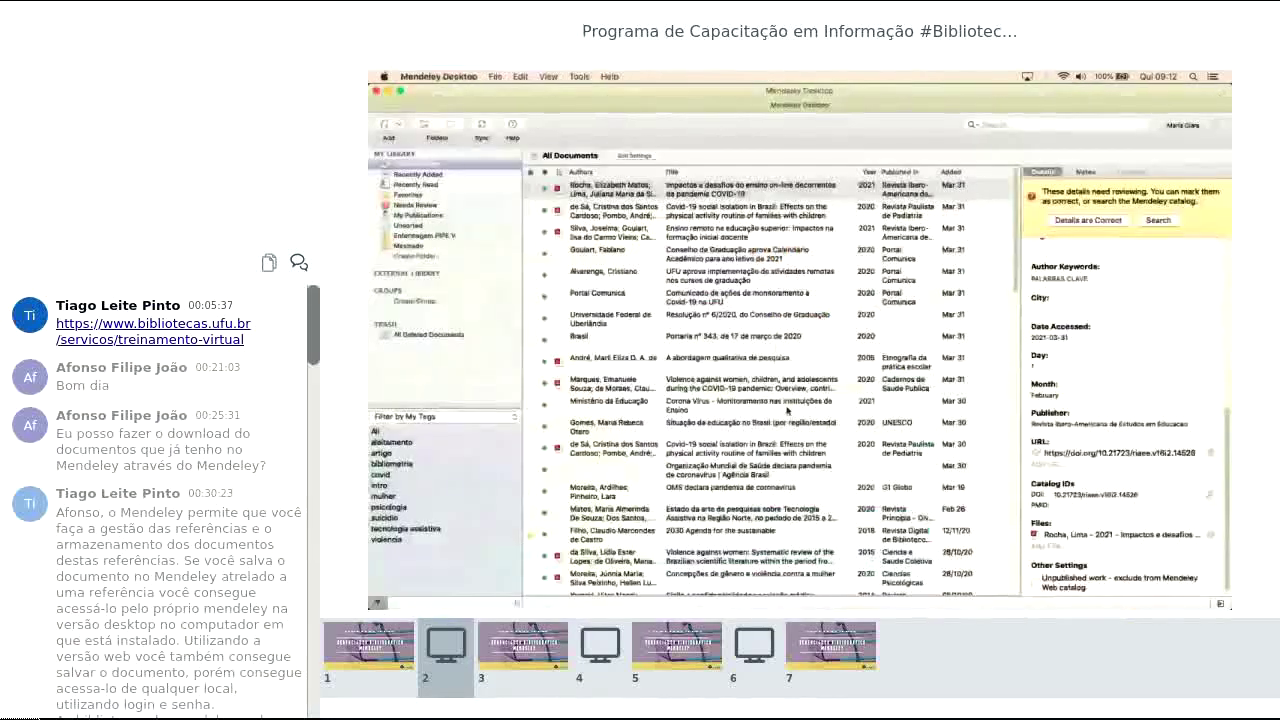
key(super+Tab)
key(Right)
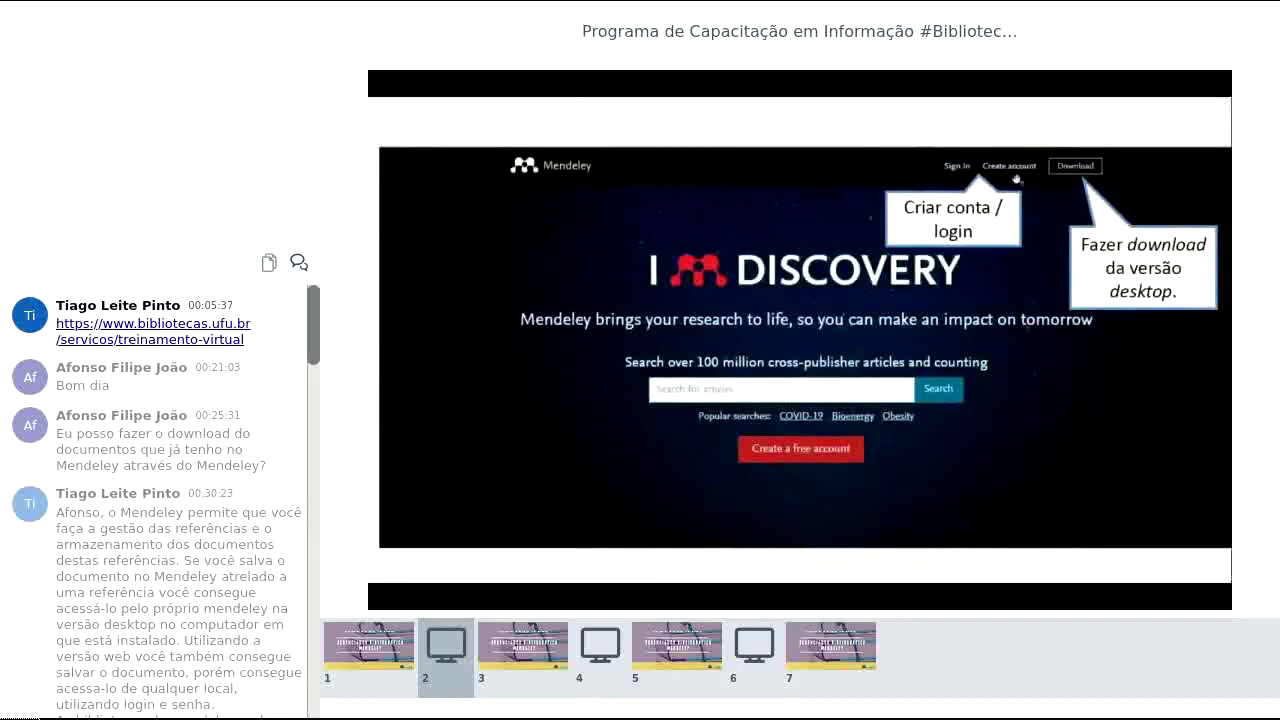
key(Right)
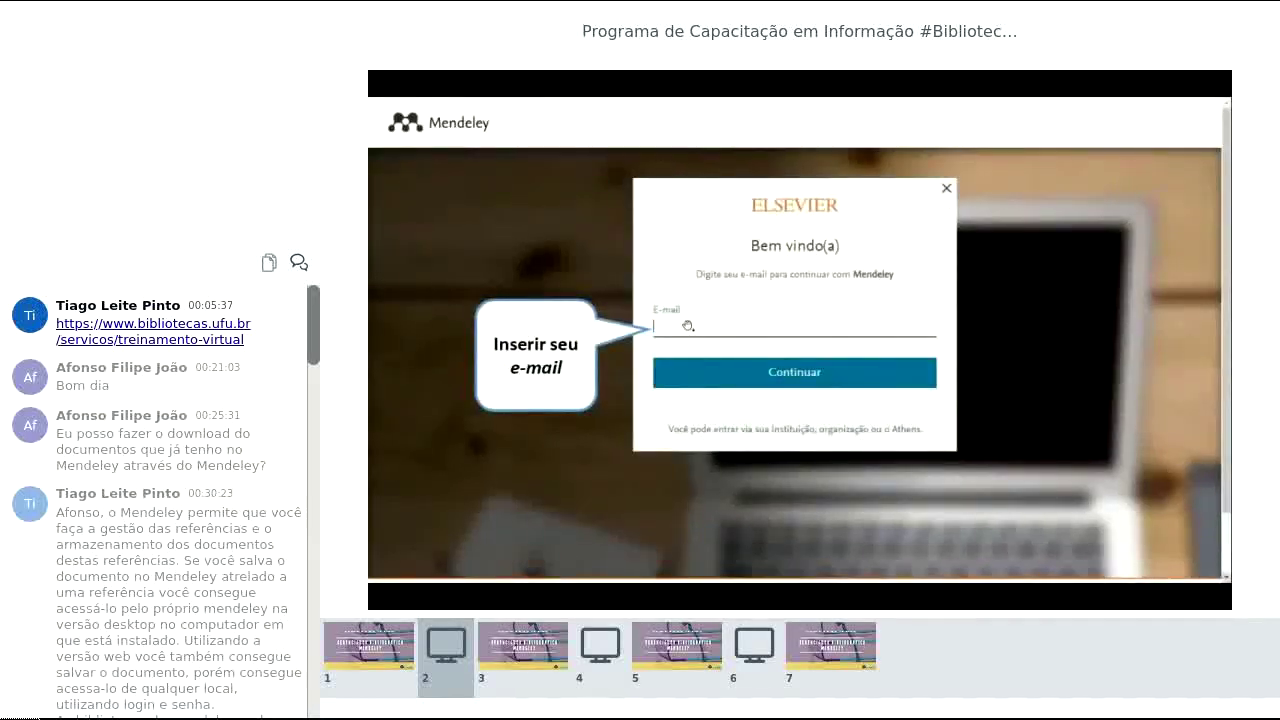
key(Right)
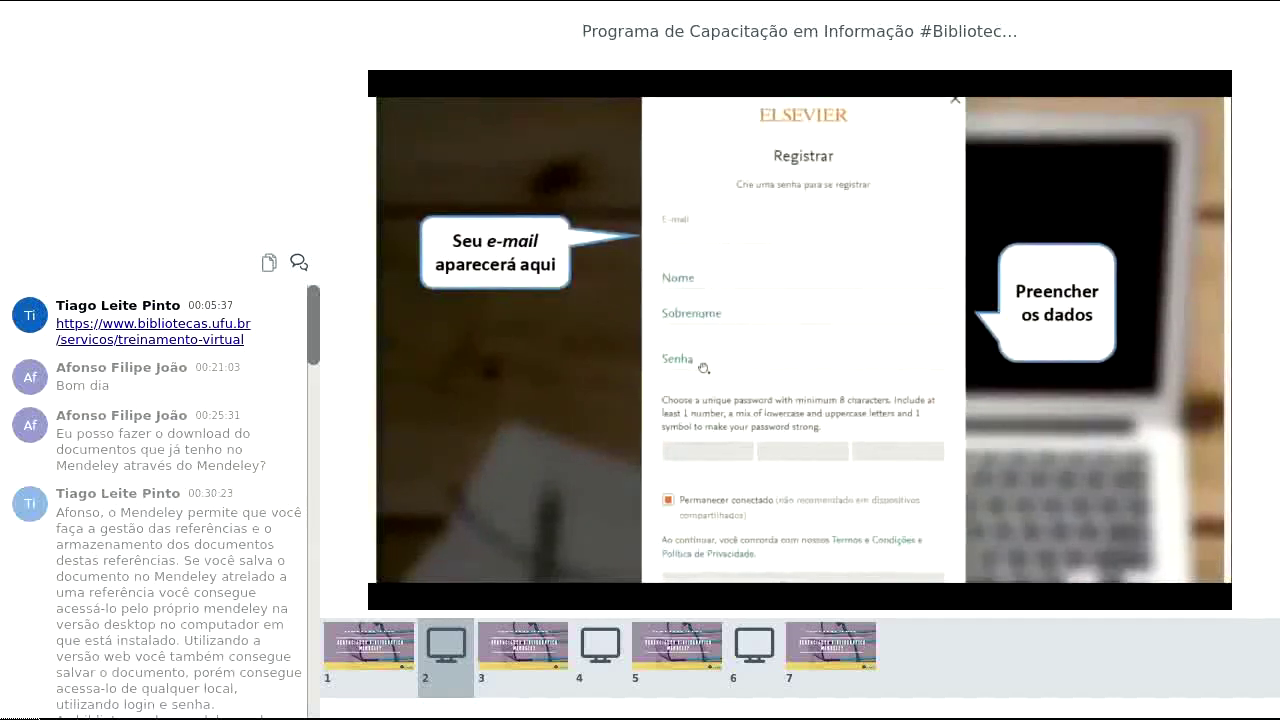
key(Right)
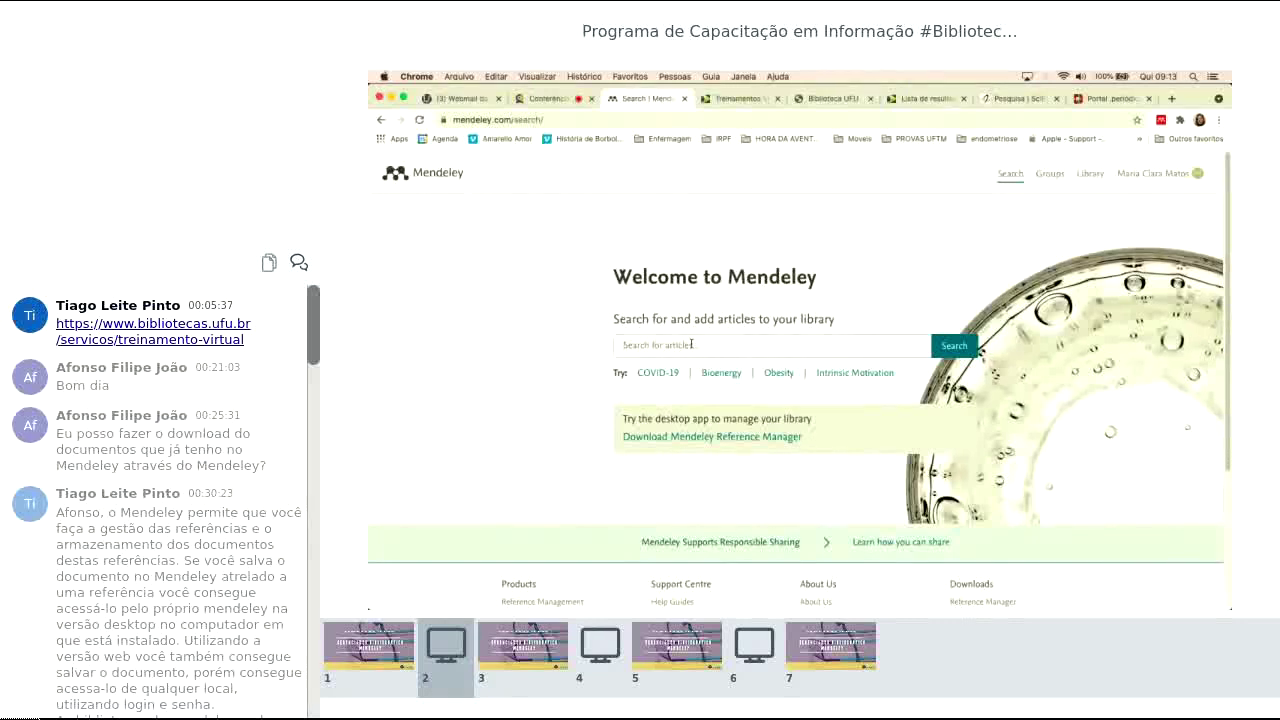
Step: Open the signed-in account's reference library on the Mendeley website
click(1094, 182)
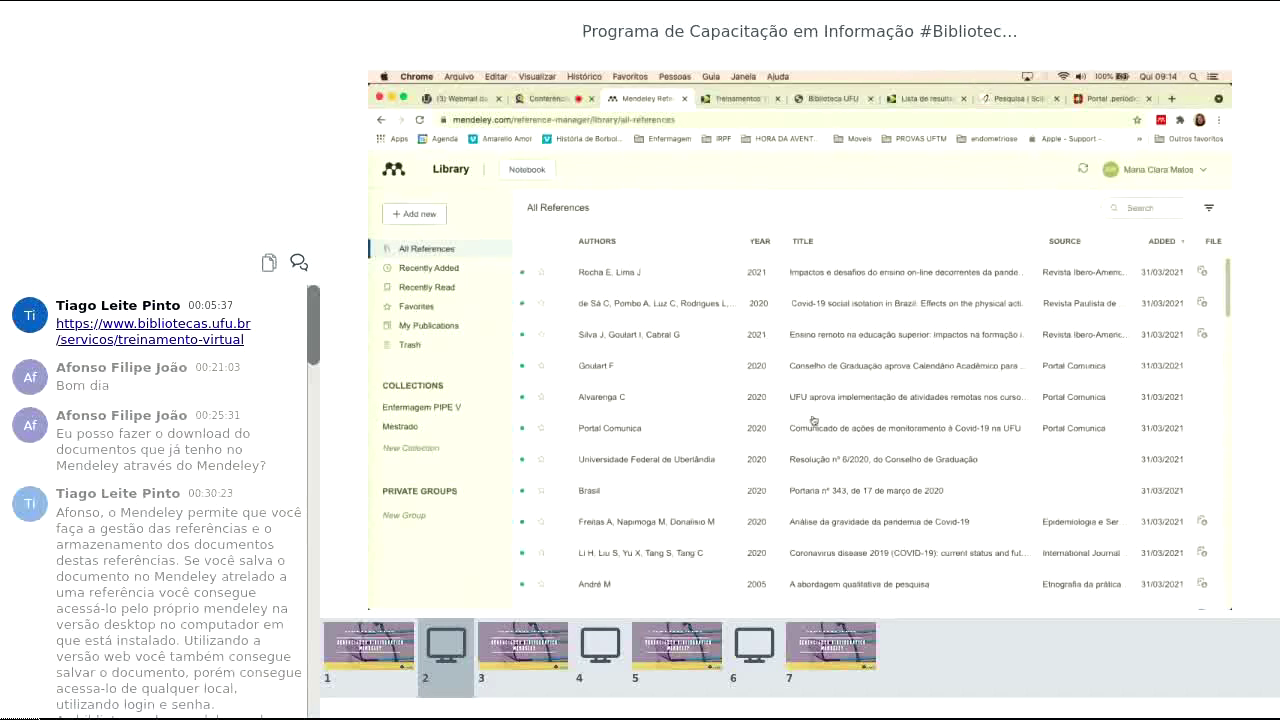
Step: Switch to the presentation and advance to the slide on installing and opening the desktop application
key(super+Tab)
key(super+Tab)
key(super+Tab)
key(super+Tab)
key(super+Tab)
key(super+Tab)
key(super+Tab)
key(super+Tab)
key(super+Tab)
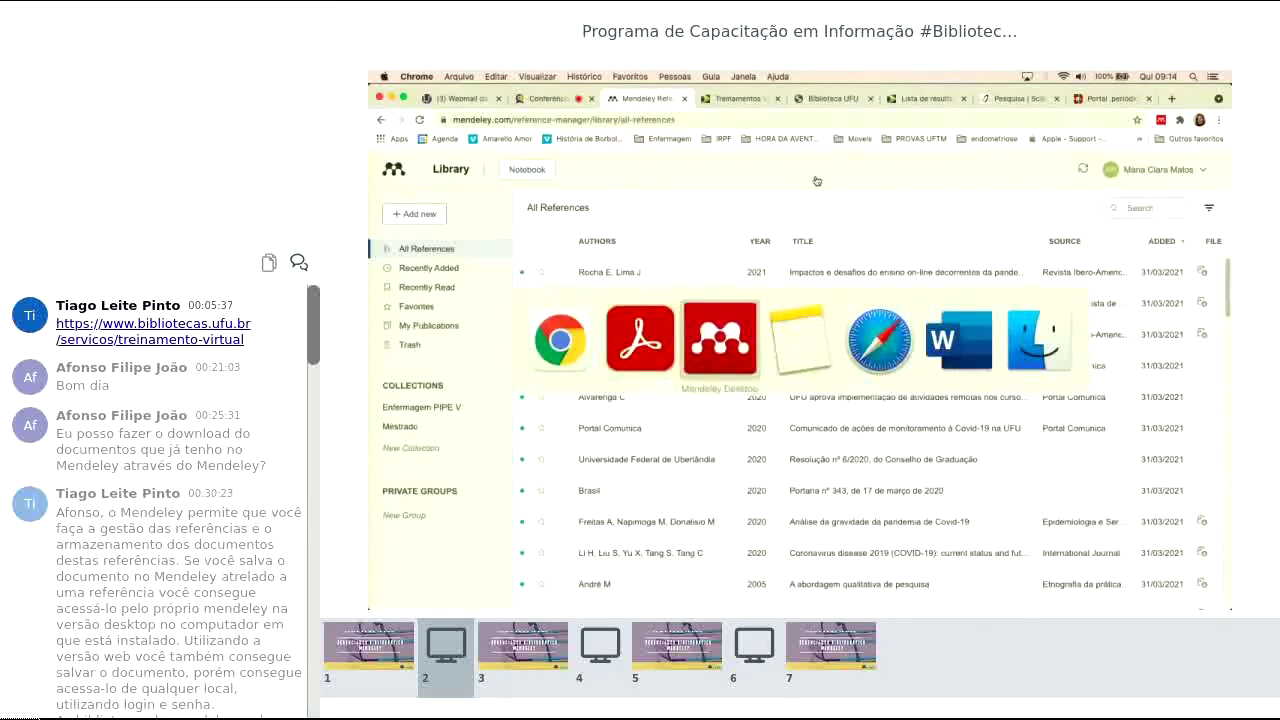
key(super+Tab)
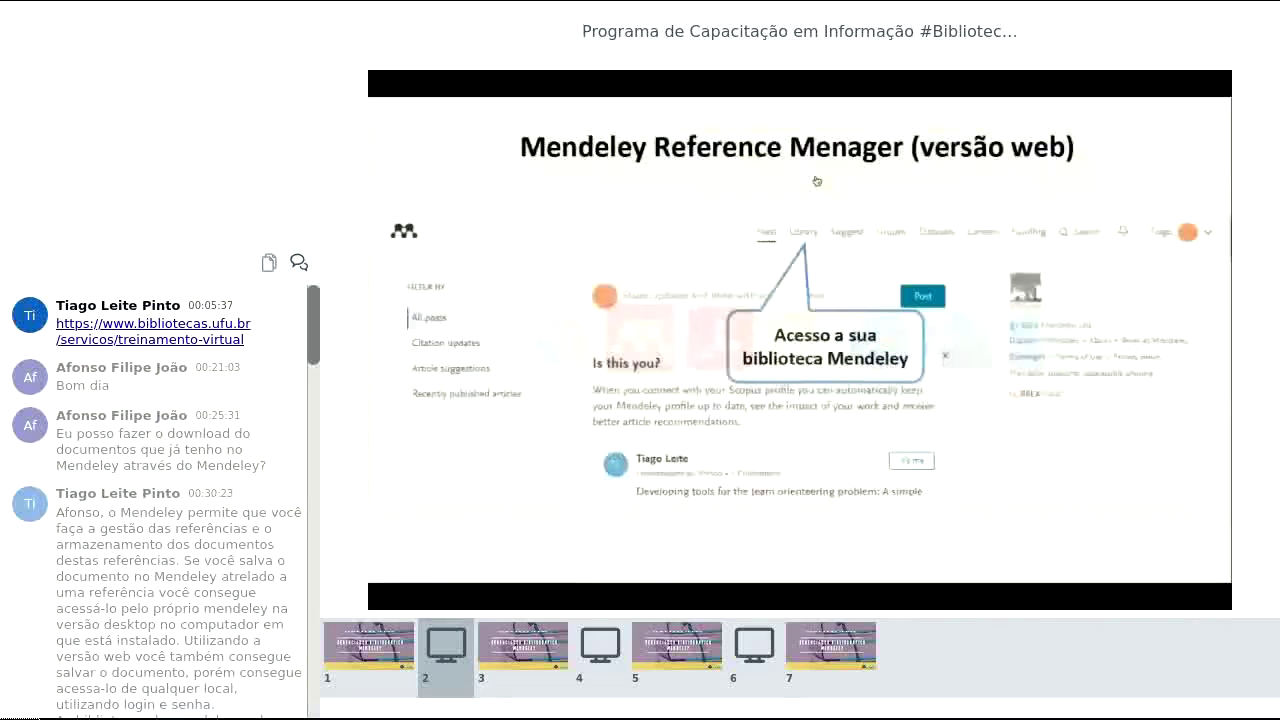
key(Right)
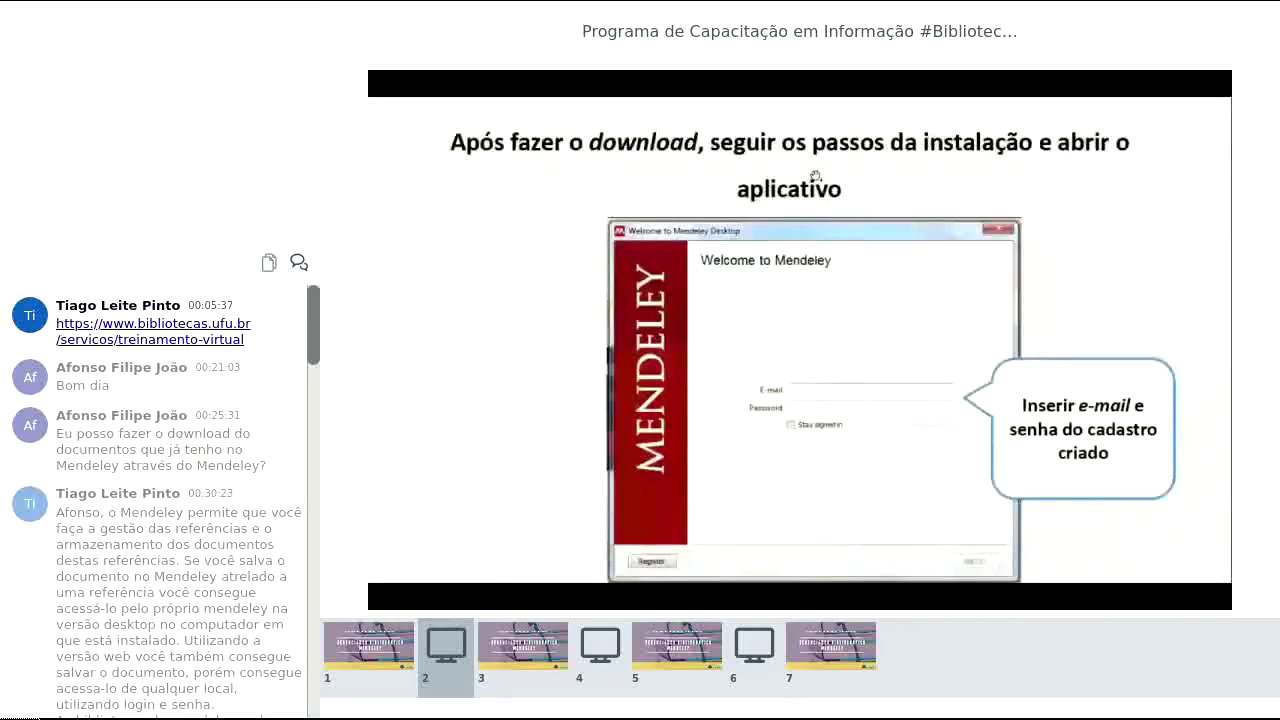
Step: Return to Chrome, sign out of the Mendeley account and open the Mendeley Desktop download page
key(super+Tab)
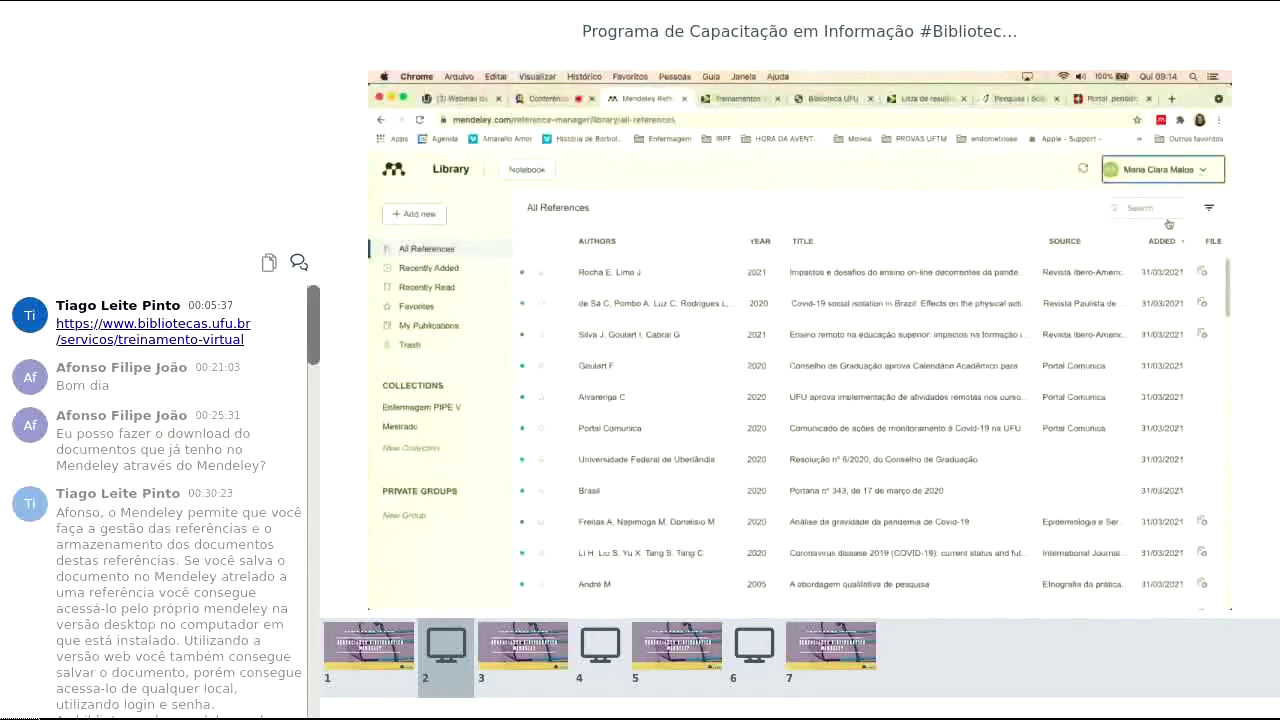
click(1150, 169)
click(1152, 292)
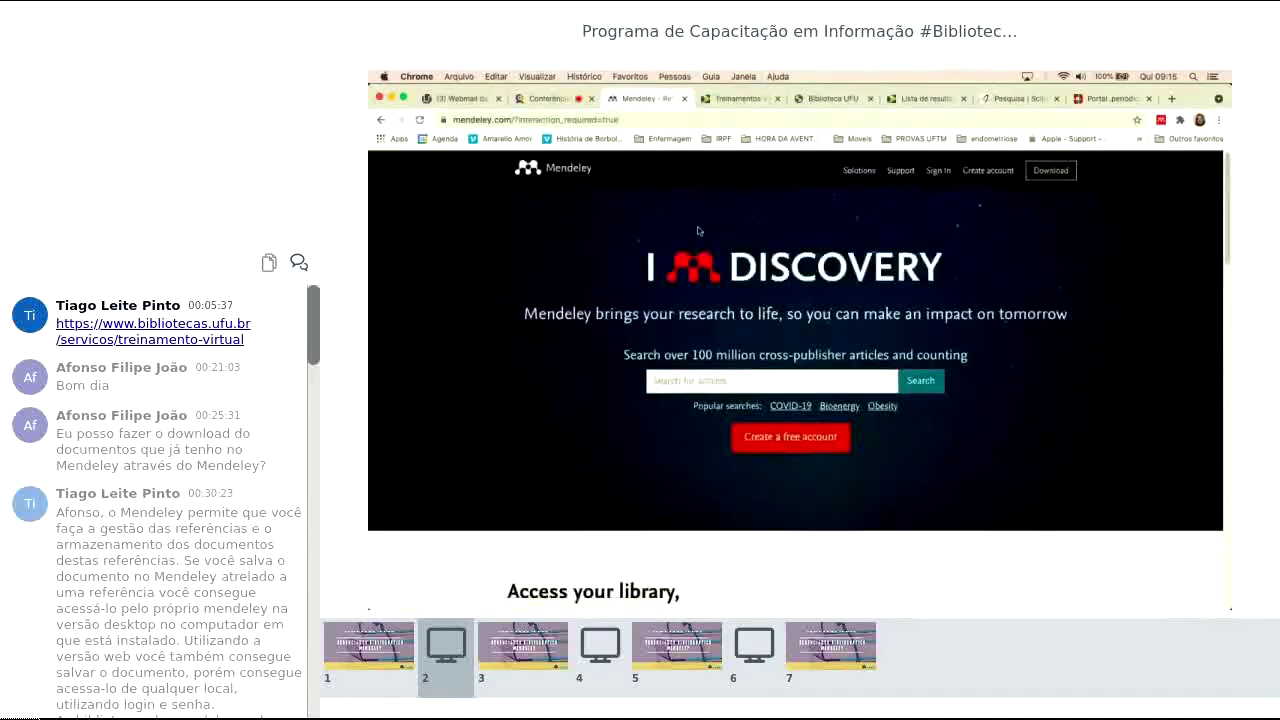
click(1050, 172)
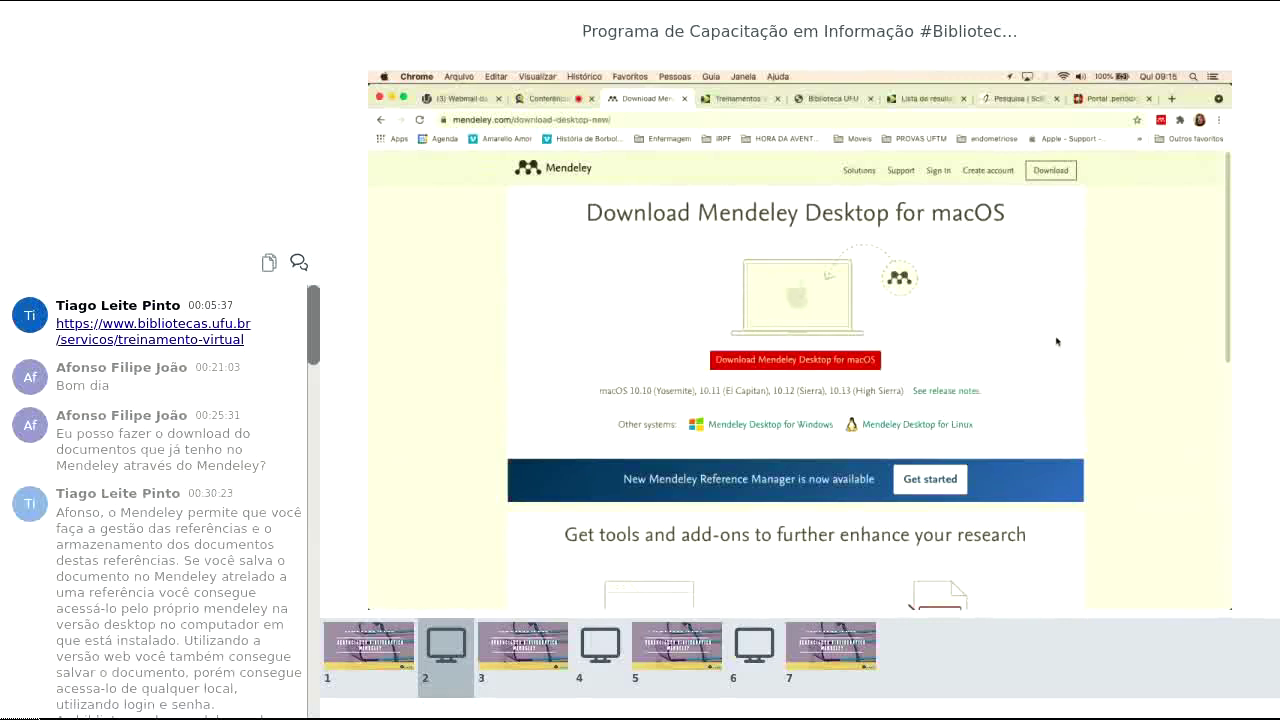
Step: Switch to Mendeley Desktop and review the installed styles in the Citation Styles dialog
key(super+Tab)
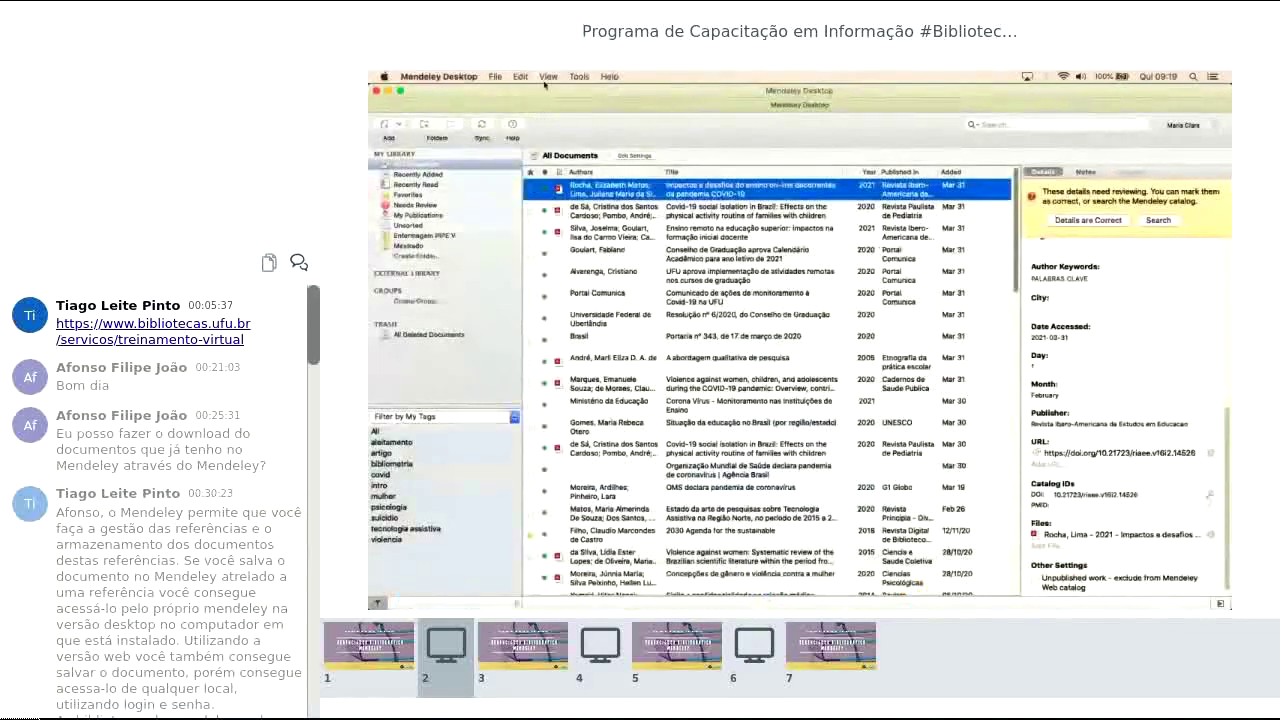
mouse_move(582, 151)
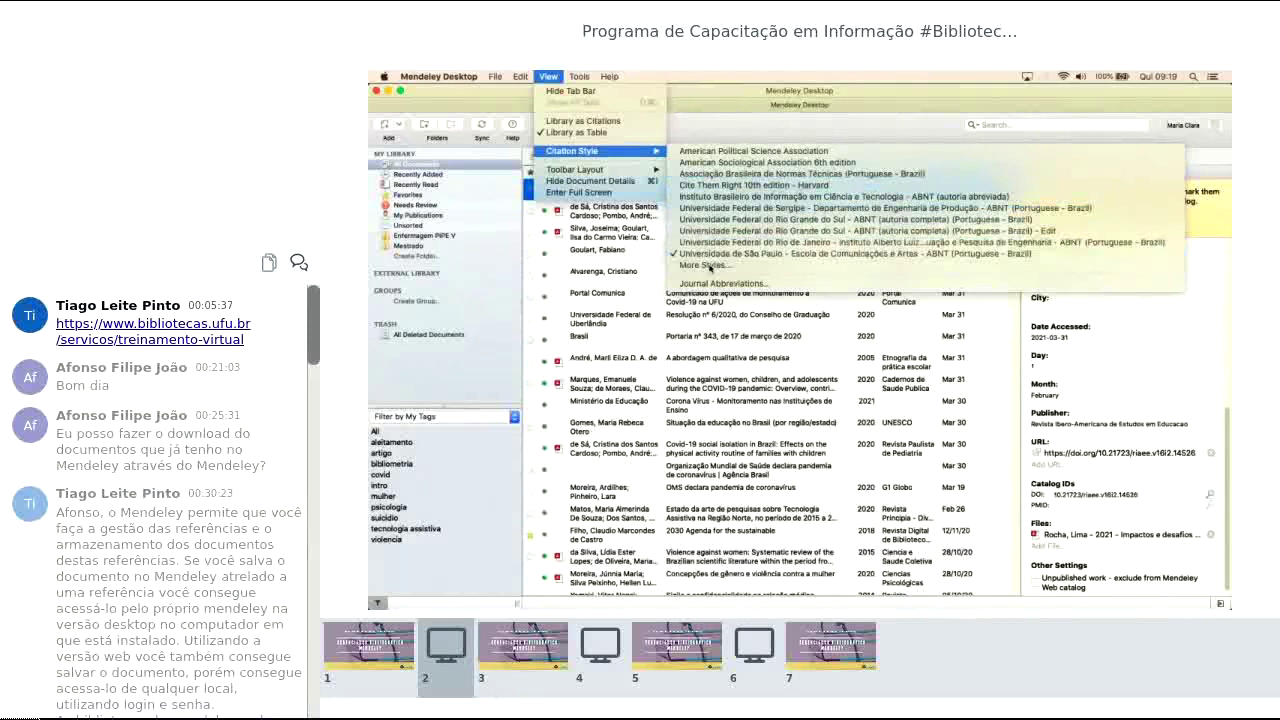
click(709, 266)
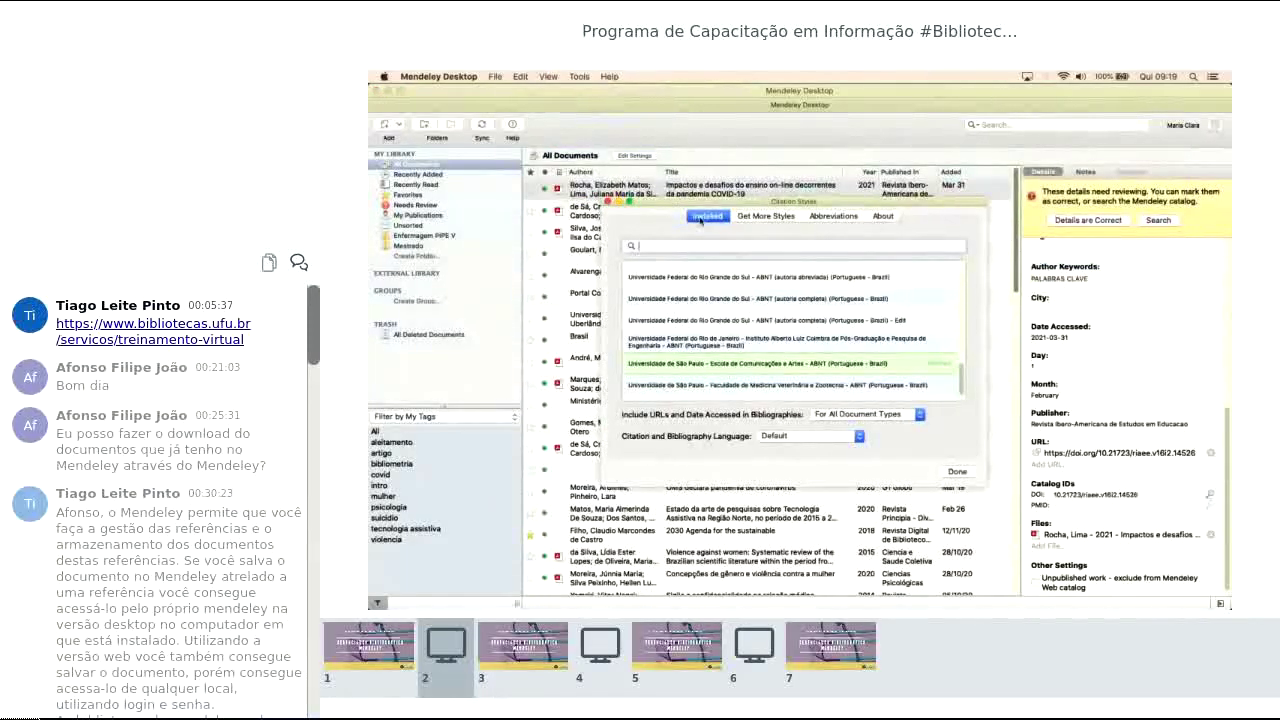
mouse_move(964, 378)
mouse_down()
mouse_move(957, 332)
mouse_move(960, 380)
mouse_up()
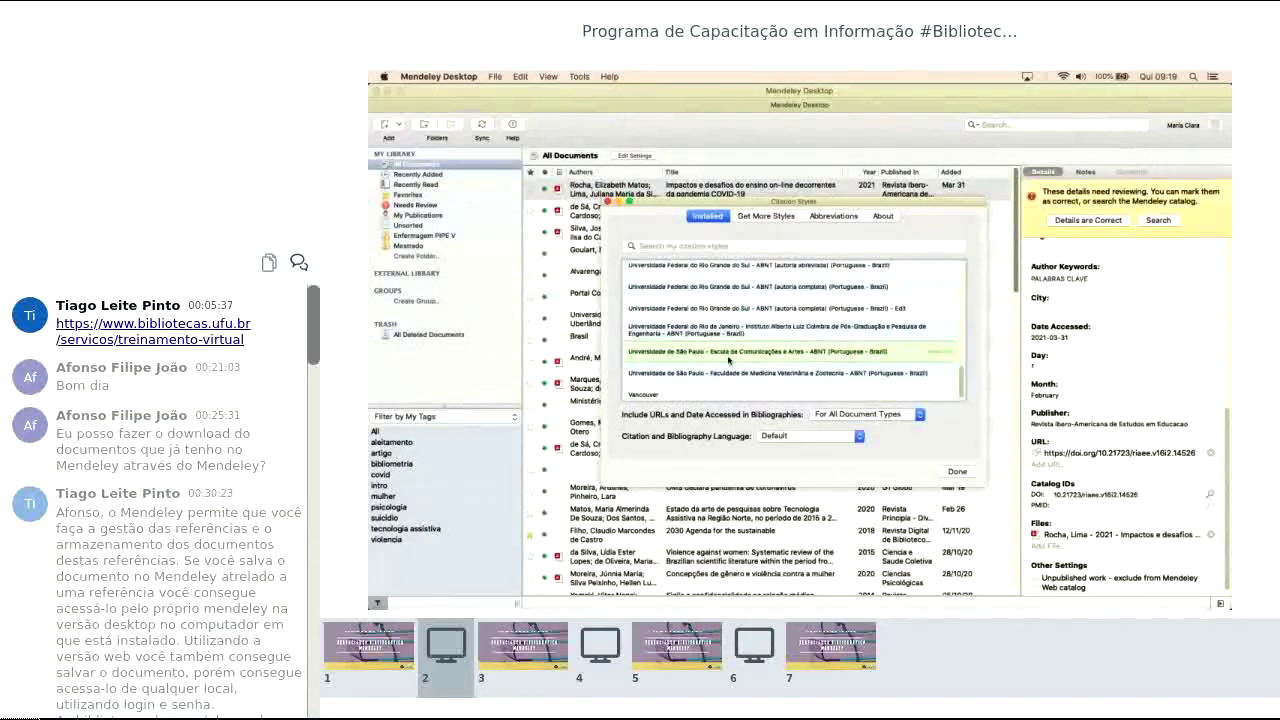
Step: Try searching the additional citation styles for "univerdade de são paulo"
click(755, 217)
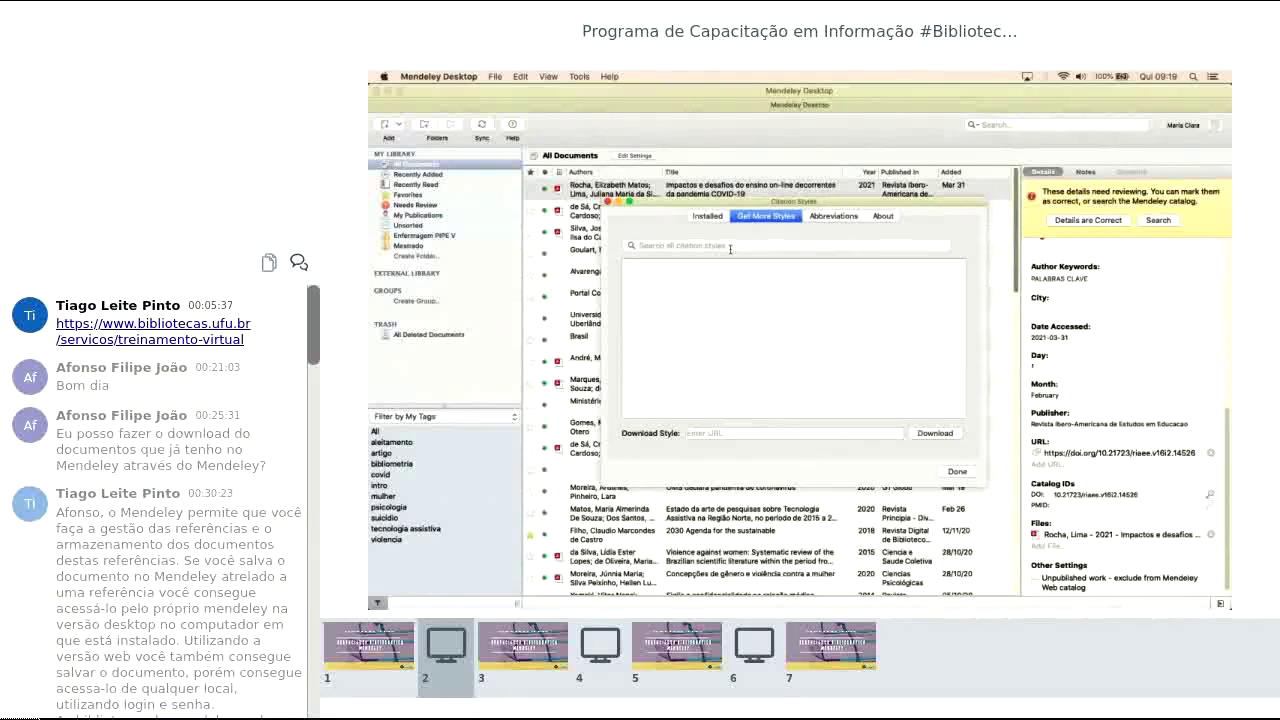
click(730, 248)
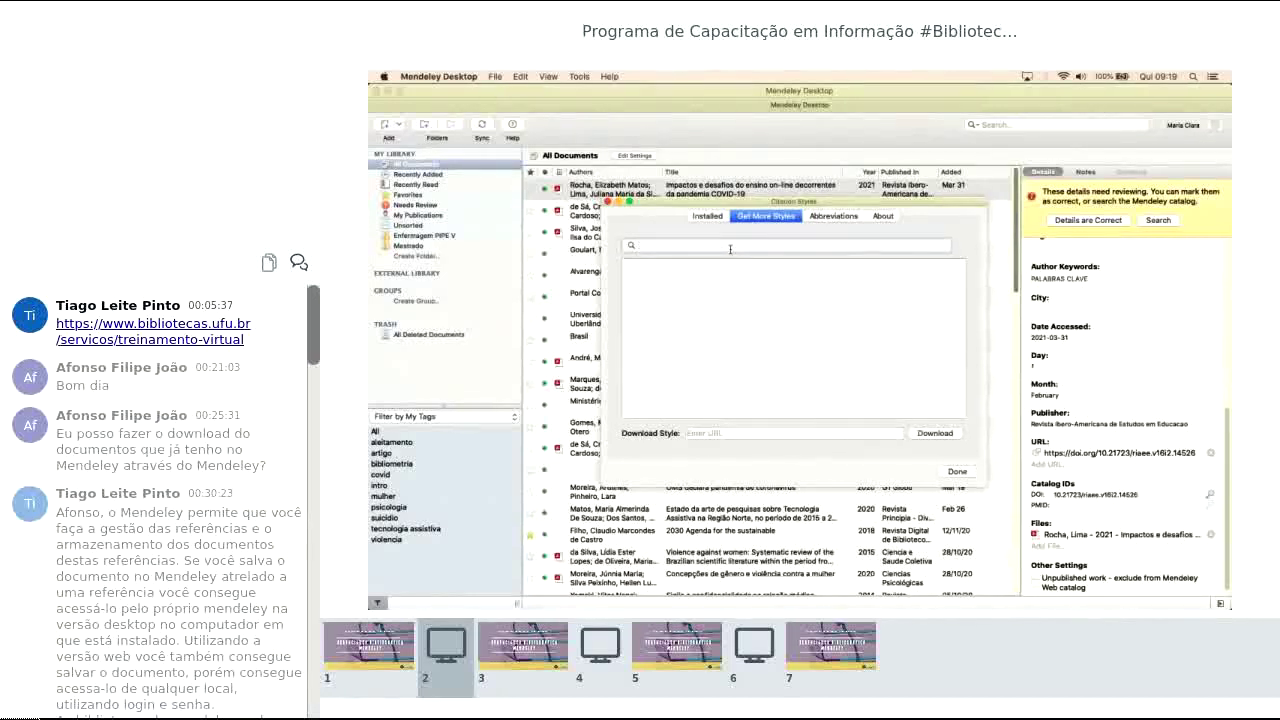
text(universidade)
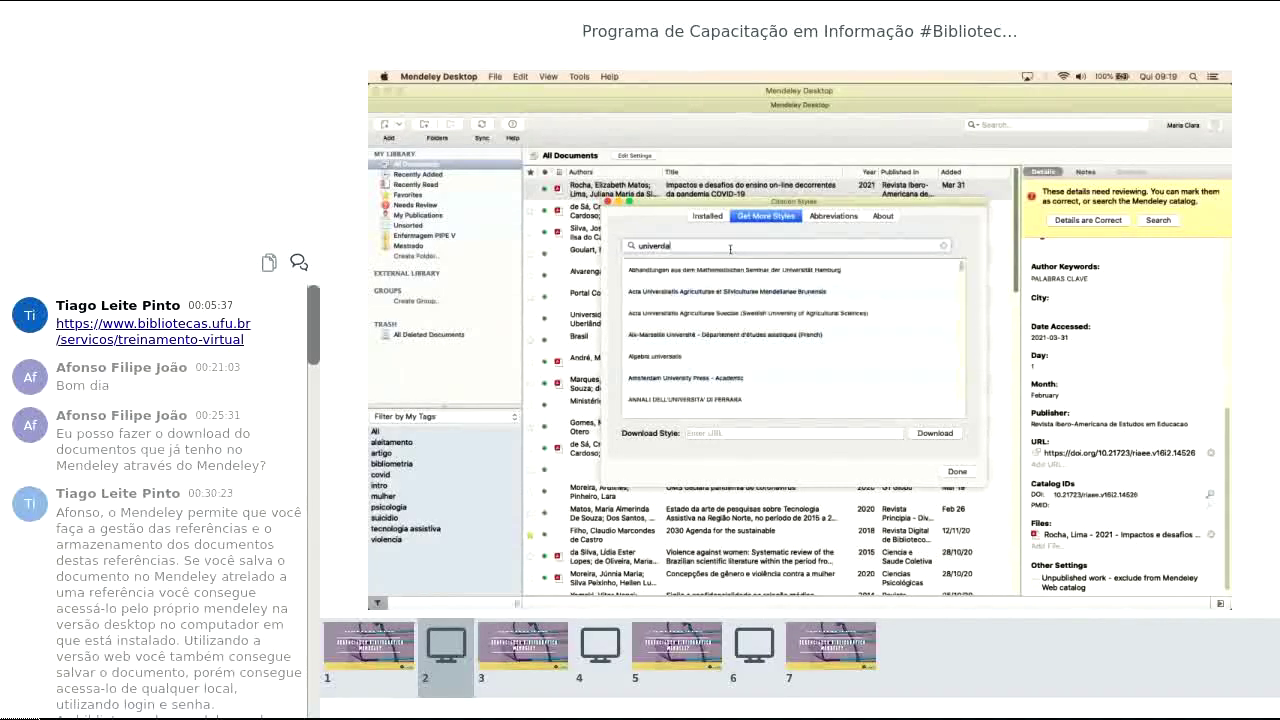
click(706, 216)
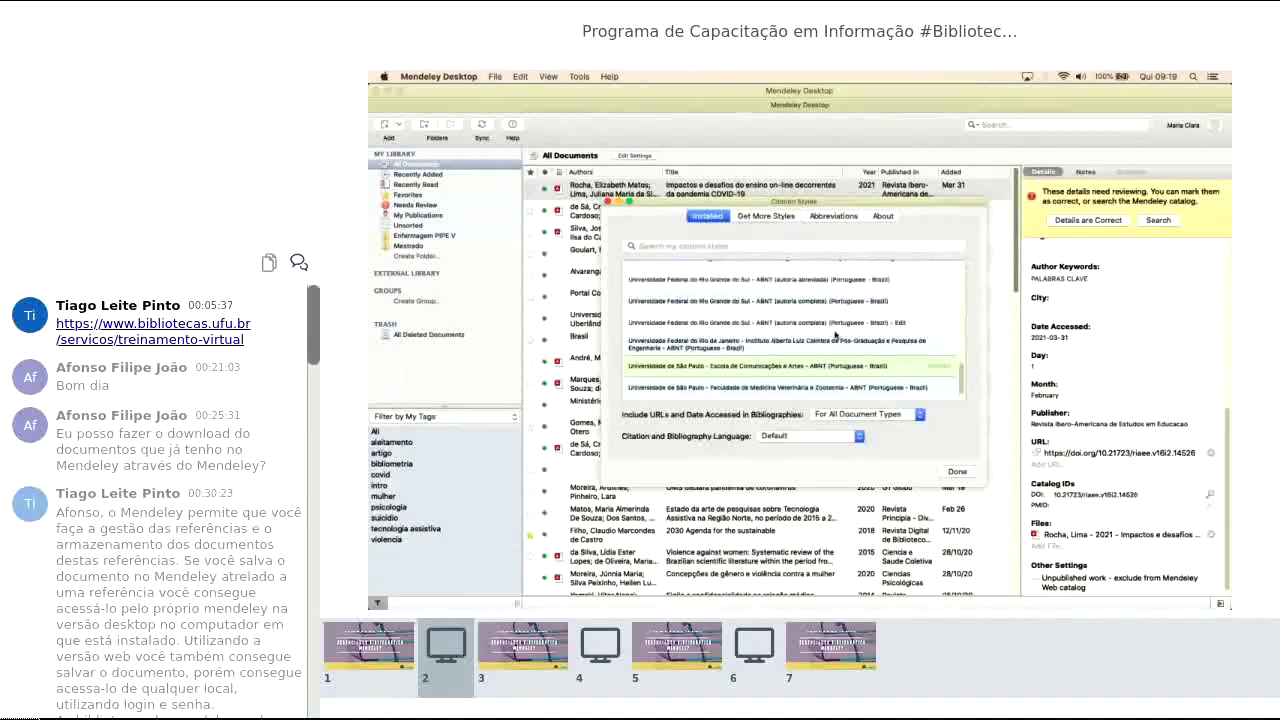
click(763, 217)
text(de )
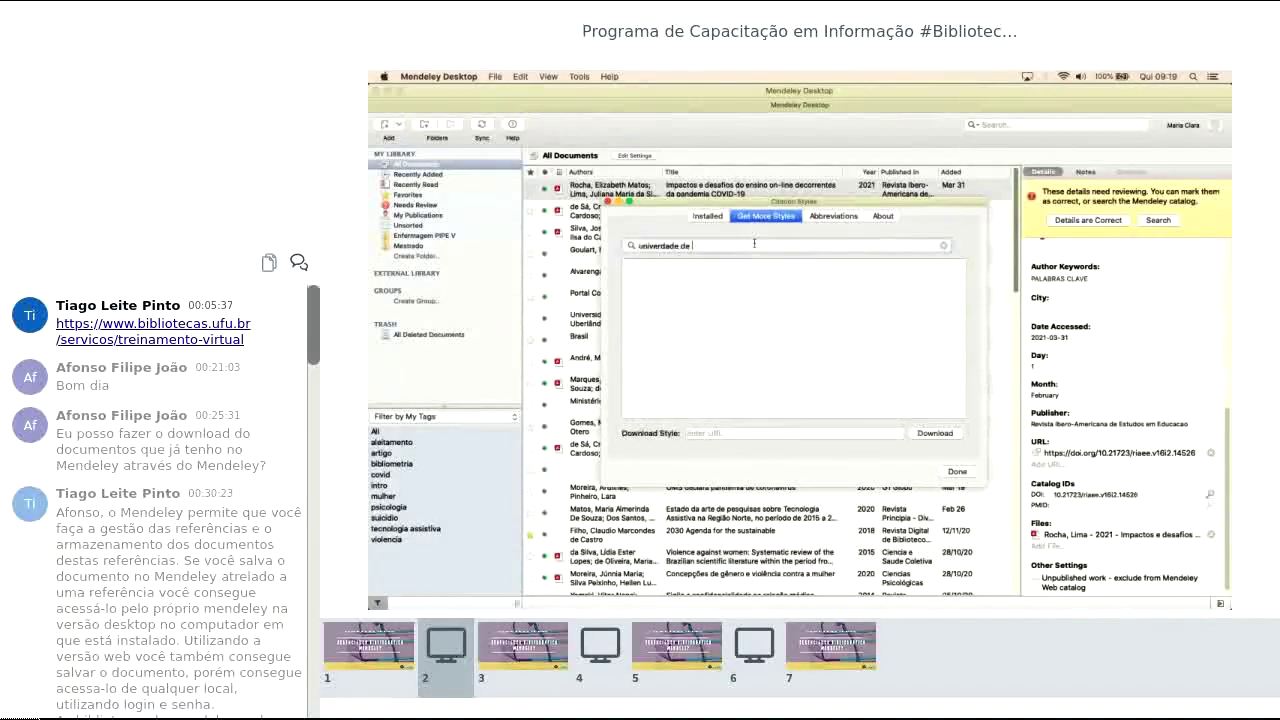
text(são paulo)
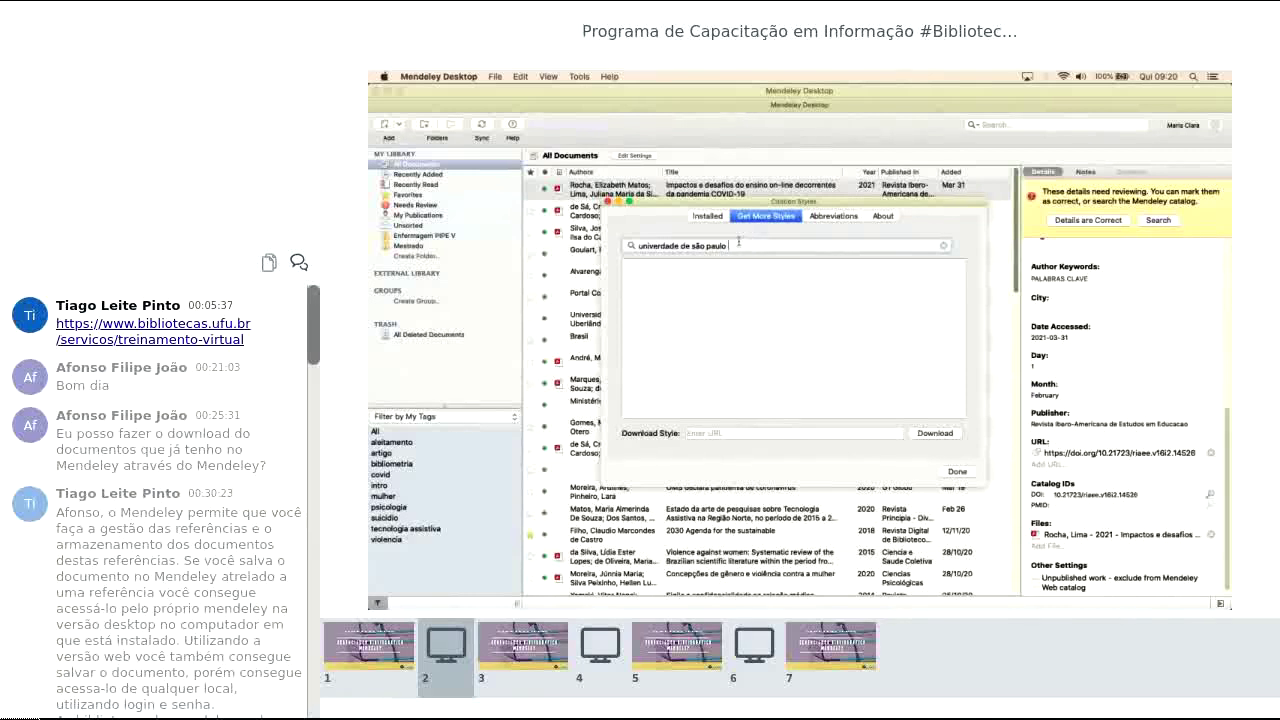
Step: Search the additional citation styles for "abnt" and examine several of the Brazilian university styles offered
drag(745, 245, 585, 245)
key(BackSpace)
text(abnt)
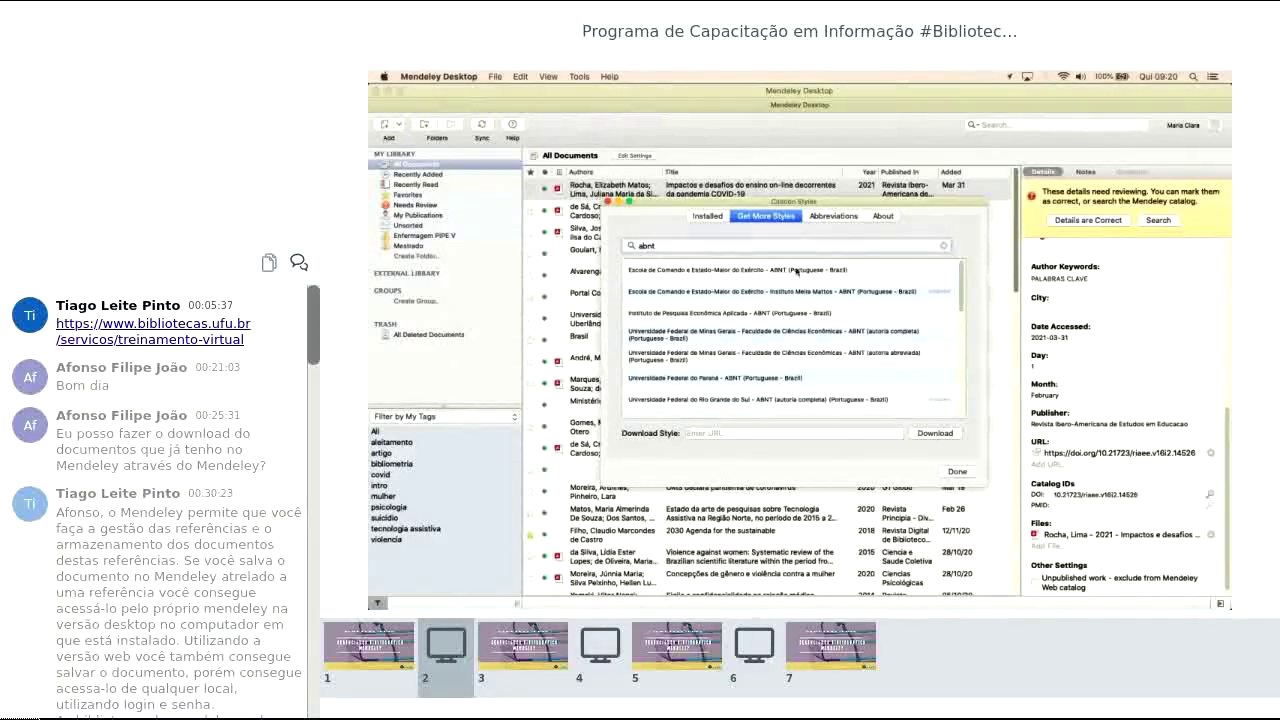
drag(957, 289, 963, 393)
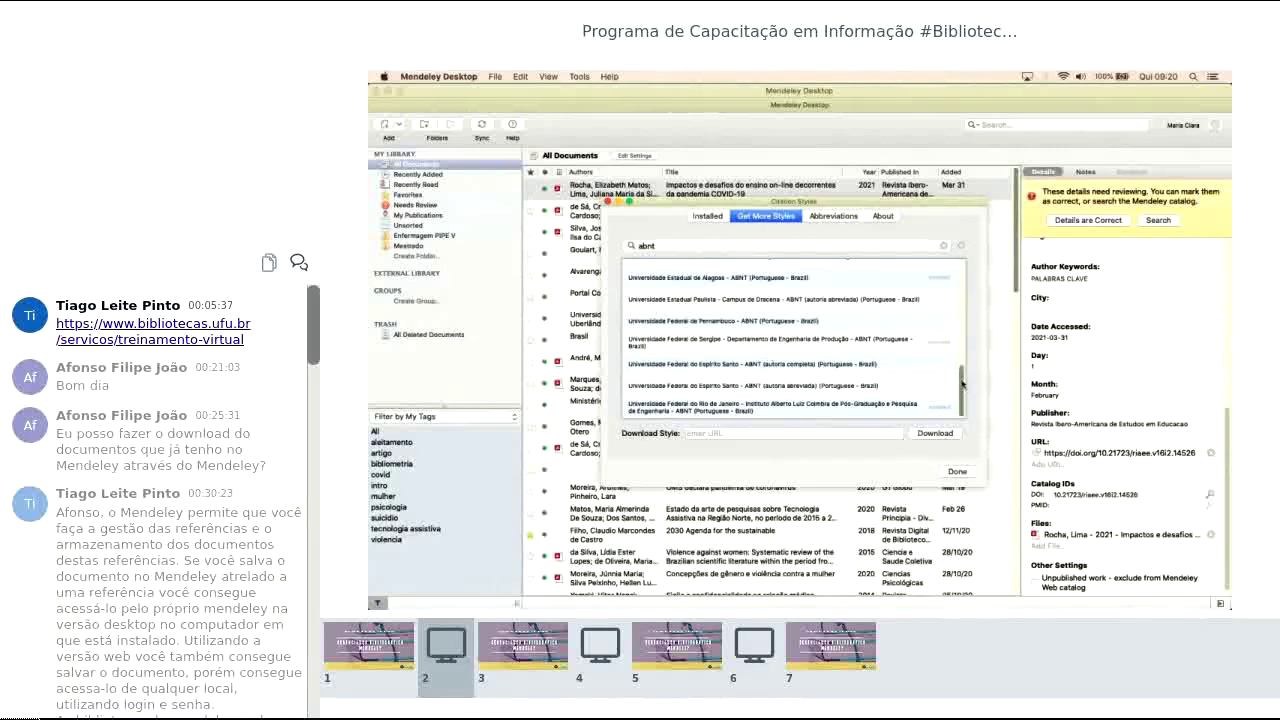
click(818, 366)
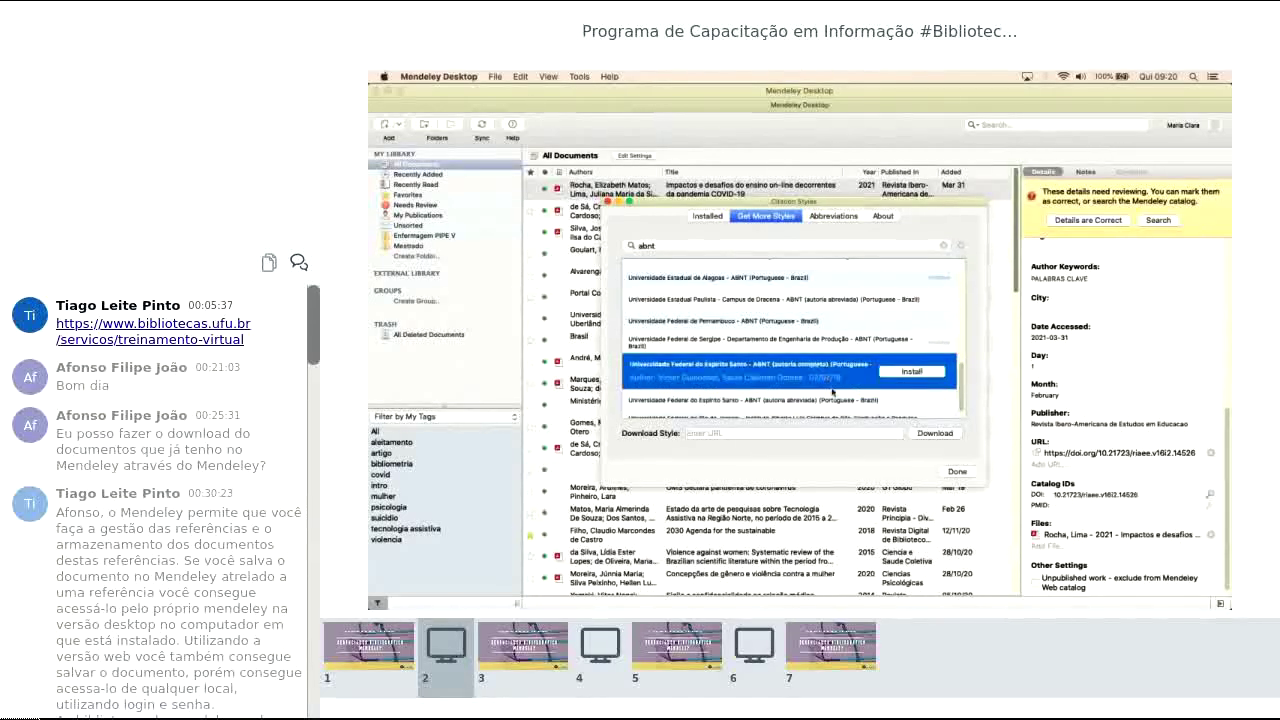
click(790, 344)
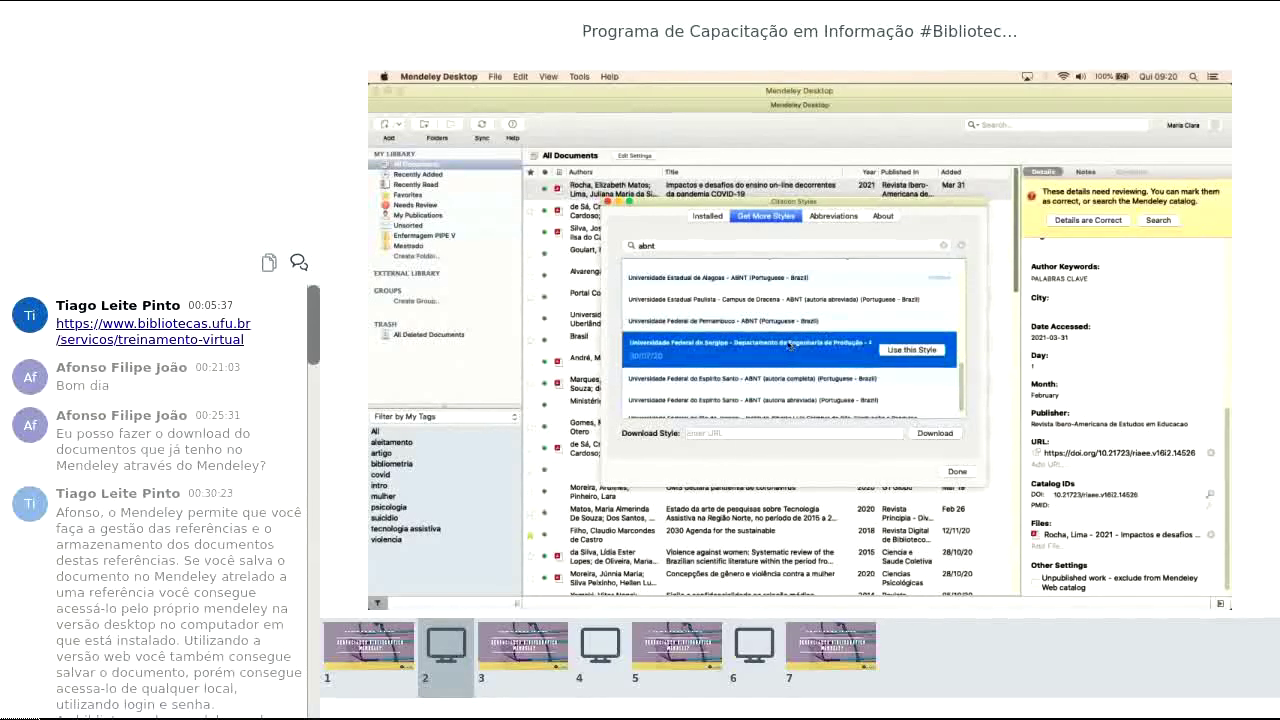
click(701, 306)
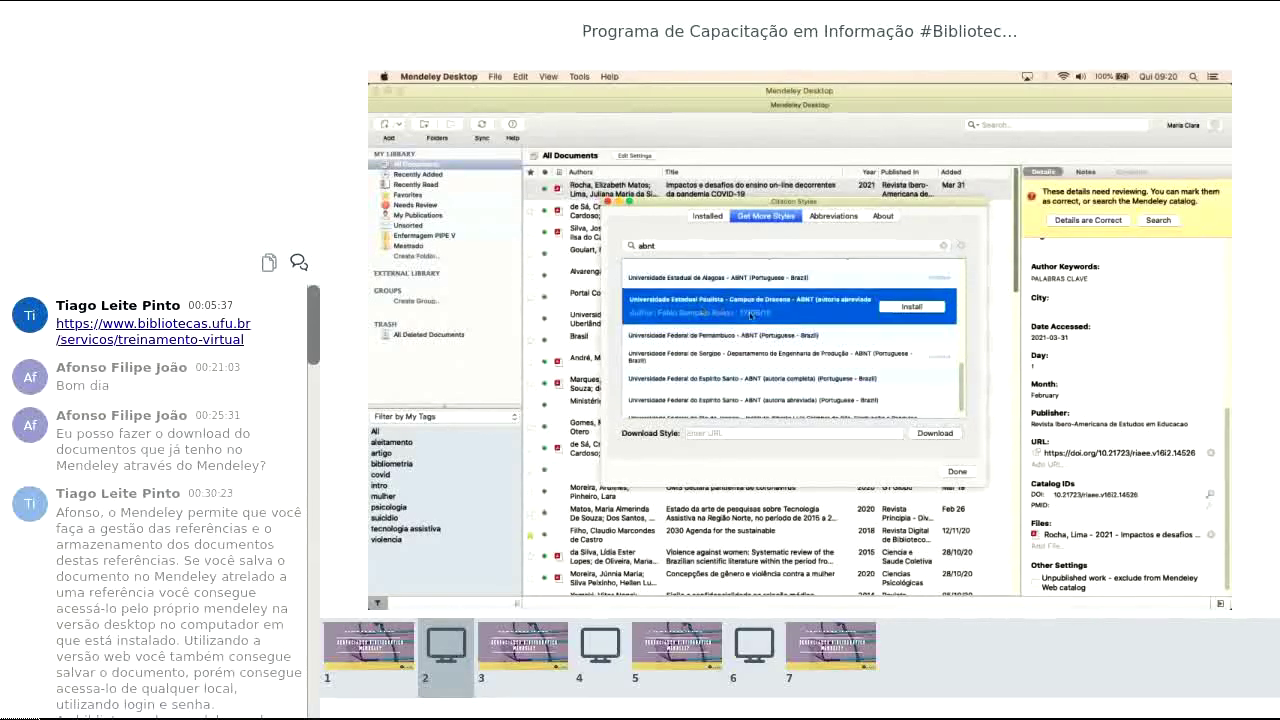
scroll(770, 330, up, 3)
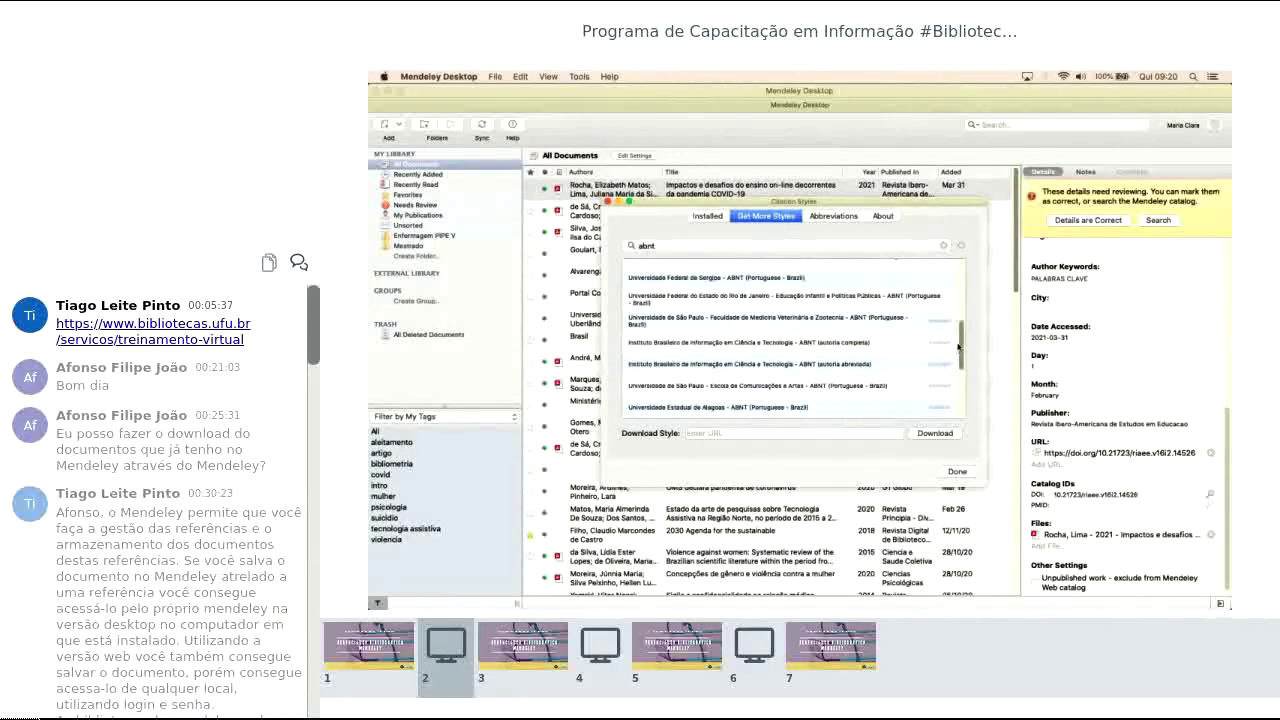
drag(961, 345, 959, 396)
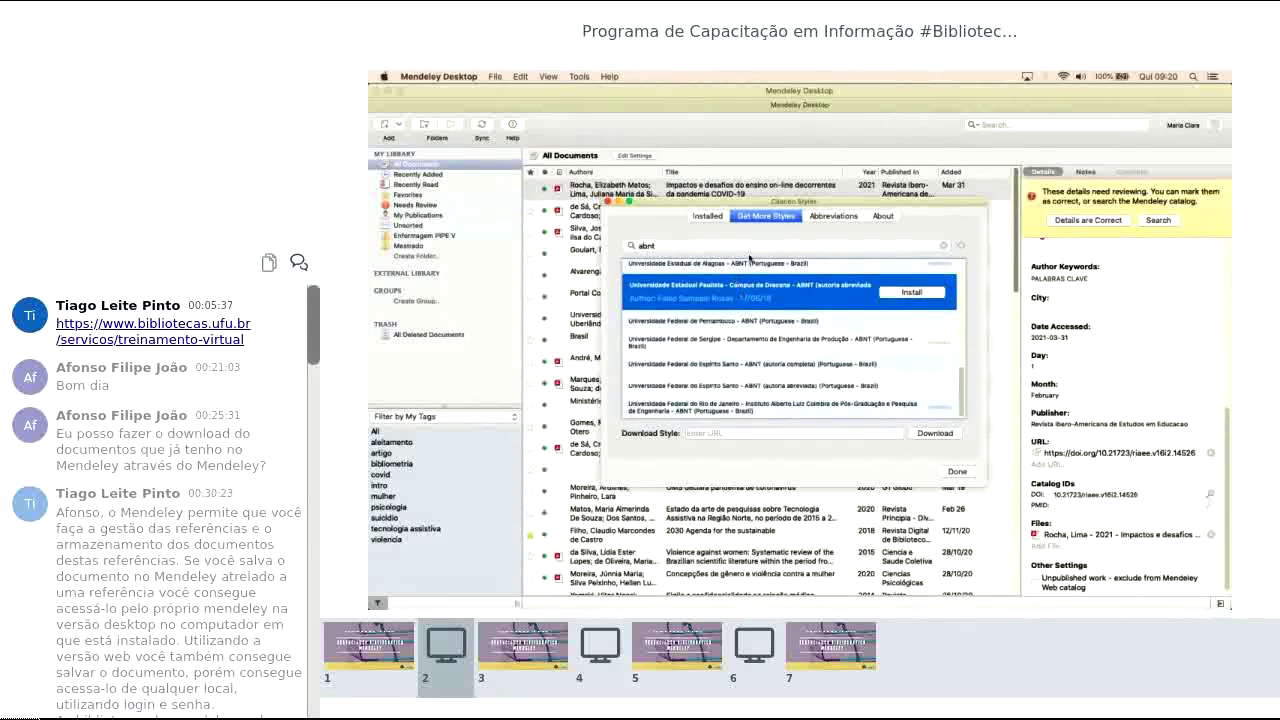
Step: Search the additional styles for "são paulo" and select the Universidade de São Paulo Faculdade de Medicina Veterinária e Zootecnia ABNT style
key(BackSpace)
key(BackSpace)
key(BackSpace)
key(BackSpace)
text(sã)
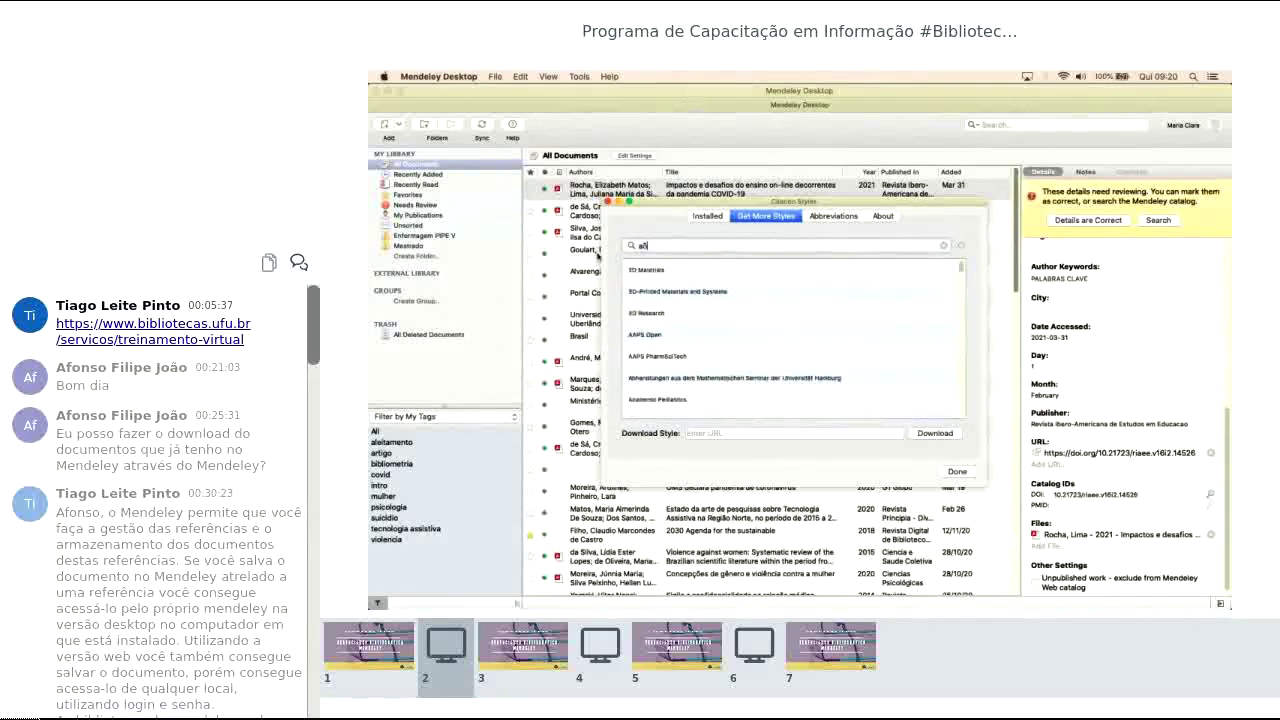
text(o paulo)
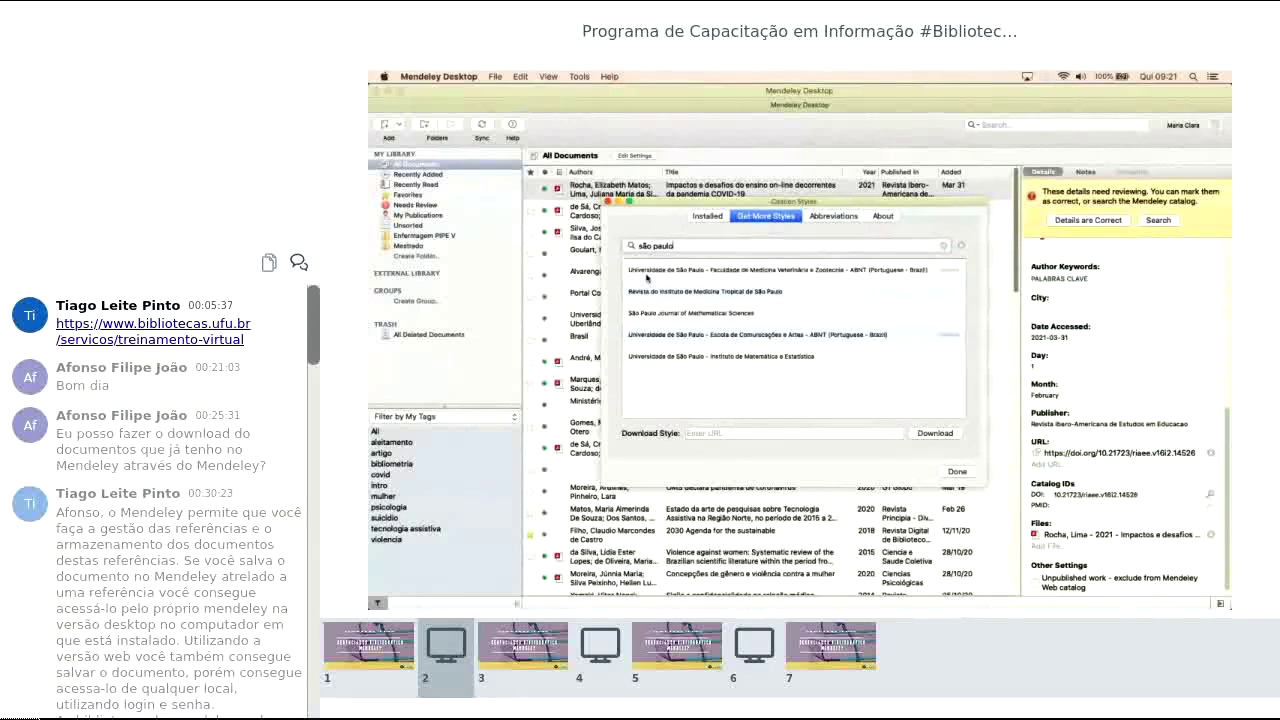
click(647, 279)
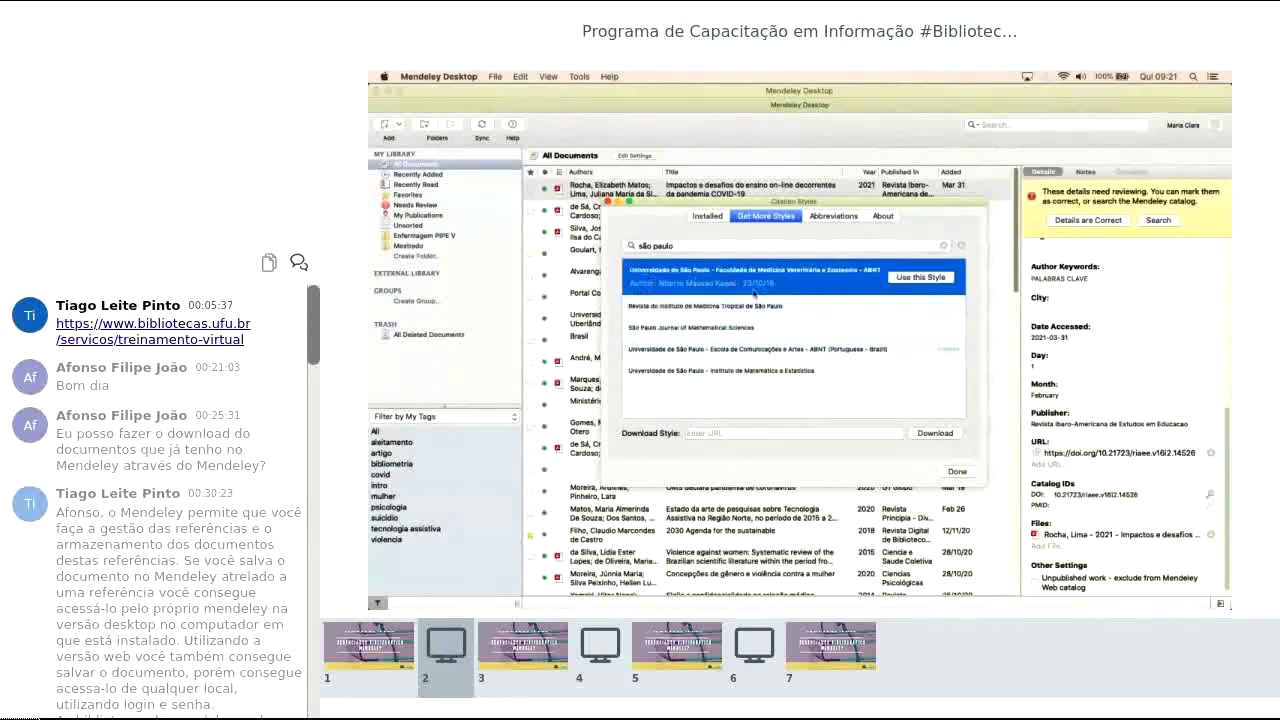
Step: Install the Universidade de São Paulo - Instituto de Matemática e Estatística style from the additional styles
click(796, 356)
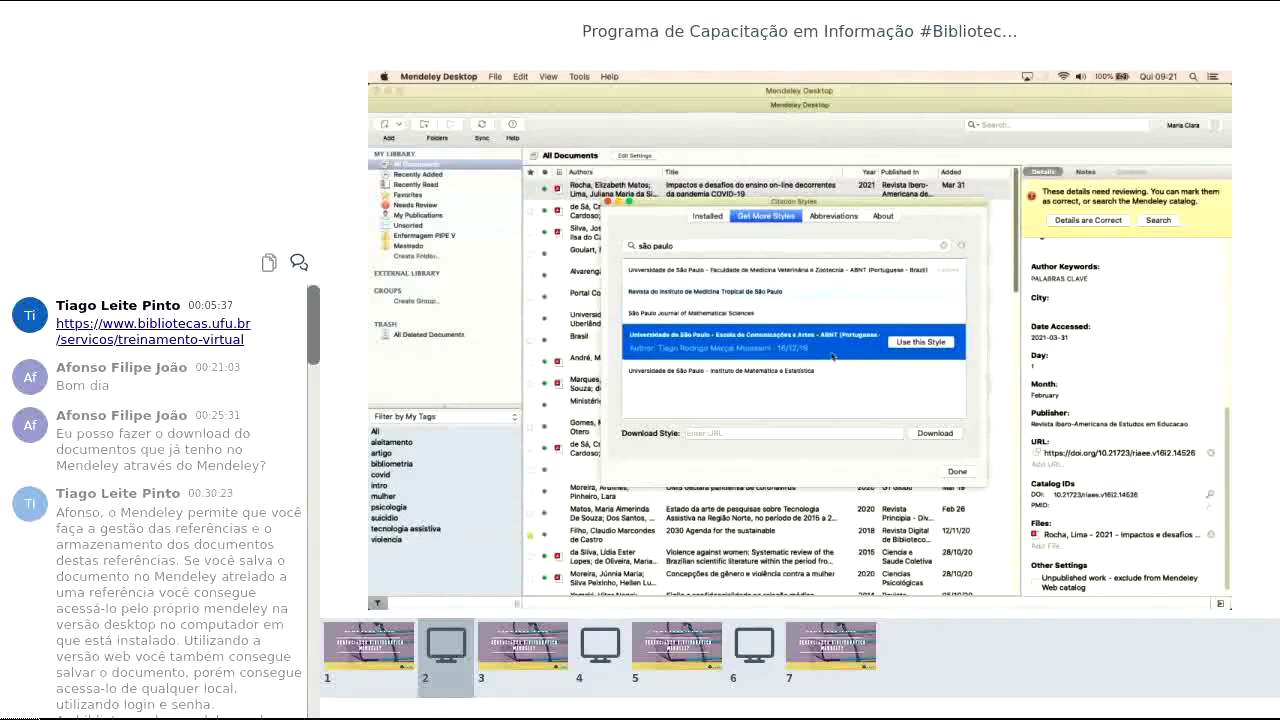
click(795, 372)
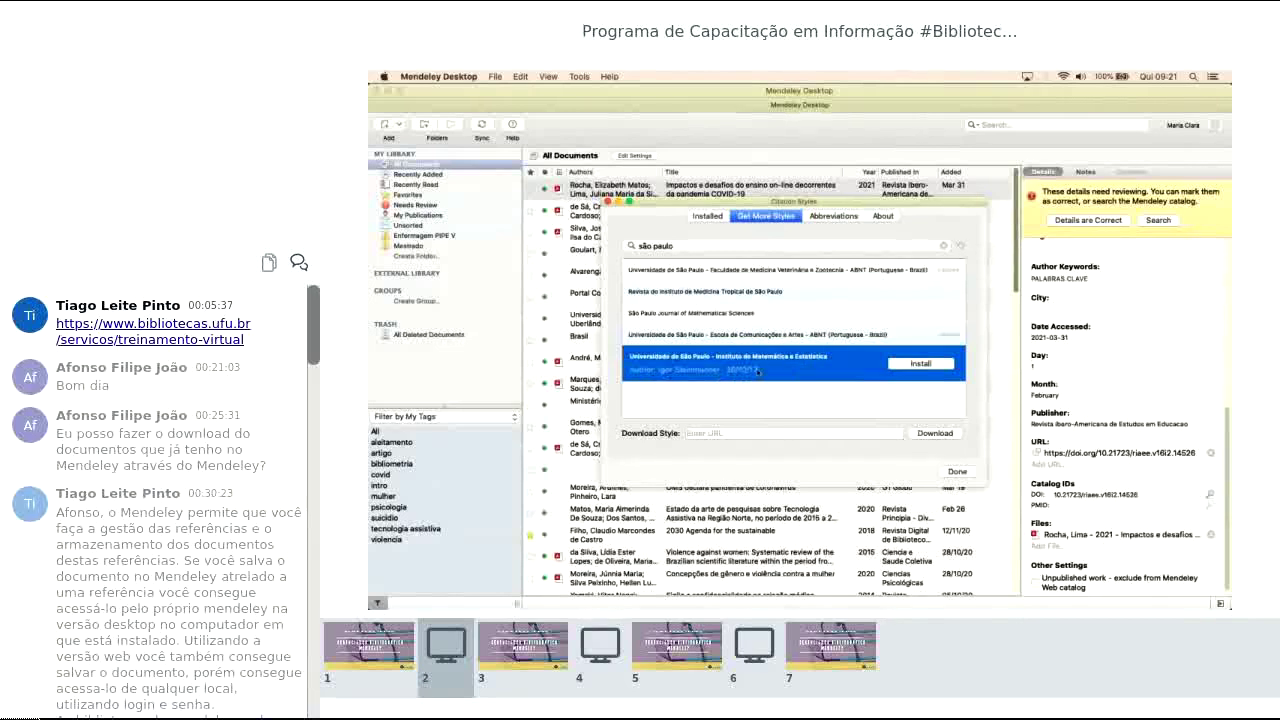
click(932, 369)
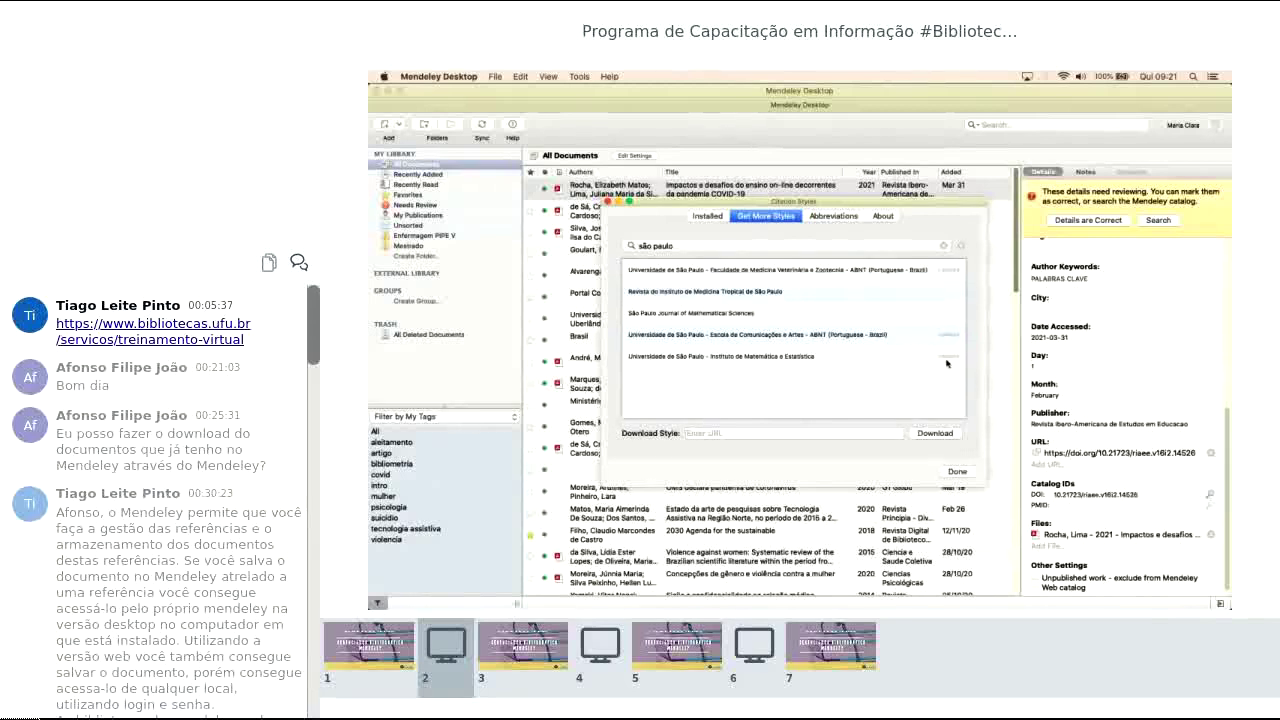
Step: Set the installed Universidade de São Paulo - Escola de Comunicações e Artes - ABNT style as the one in use and close the dialog
click(706, 217)
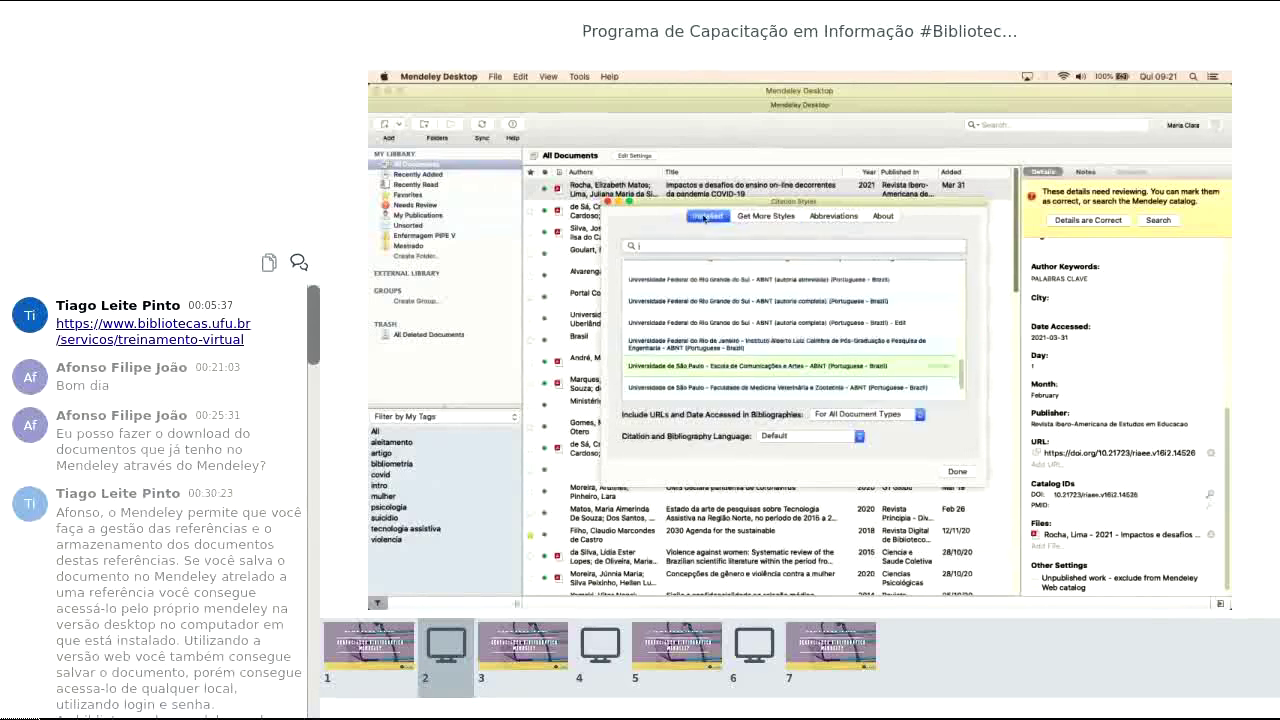
click(758, 362)
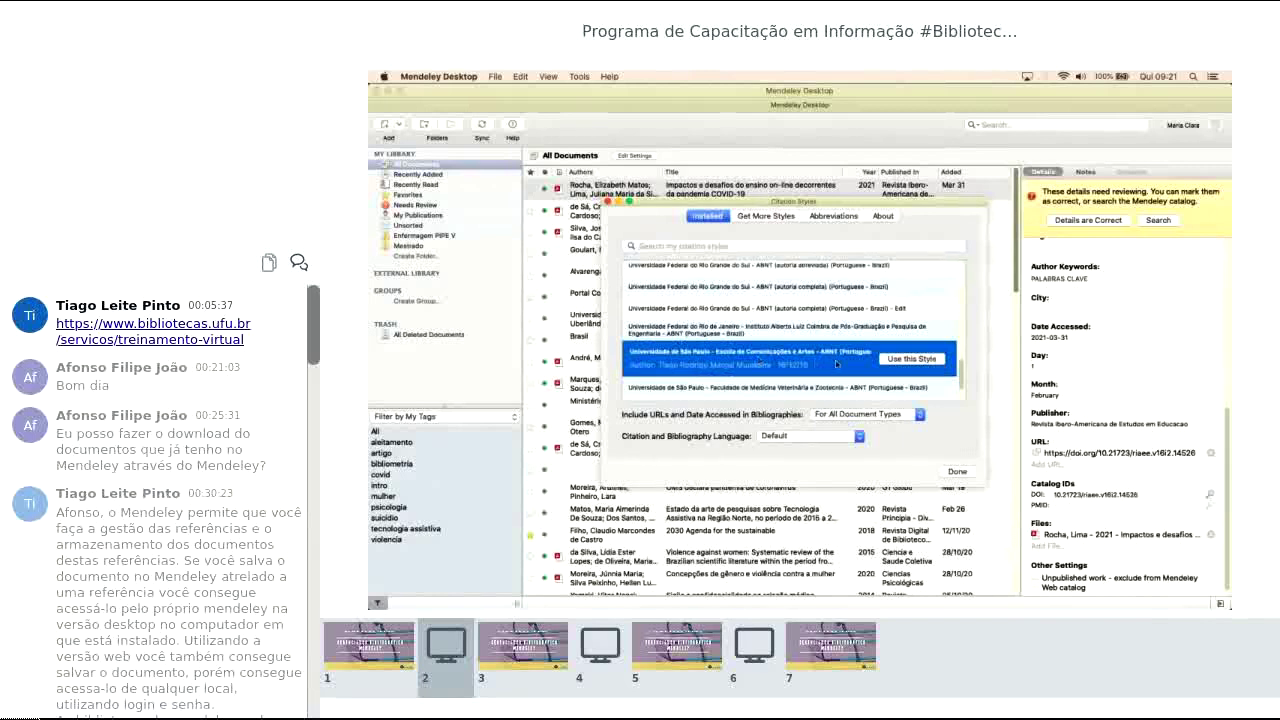
click(910, 361)
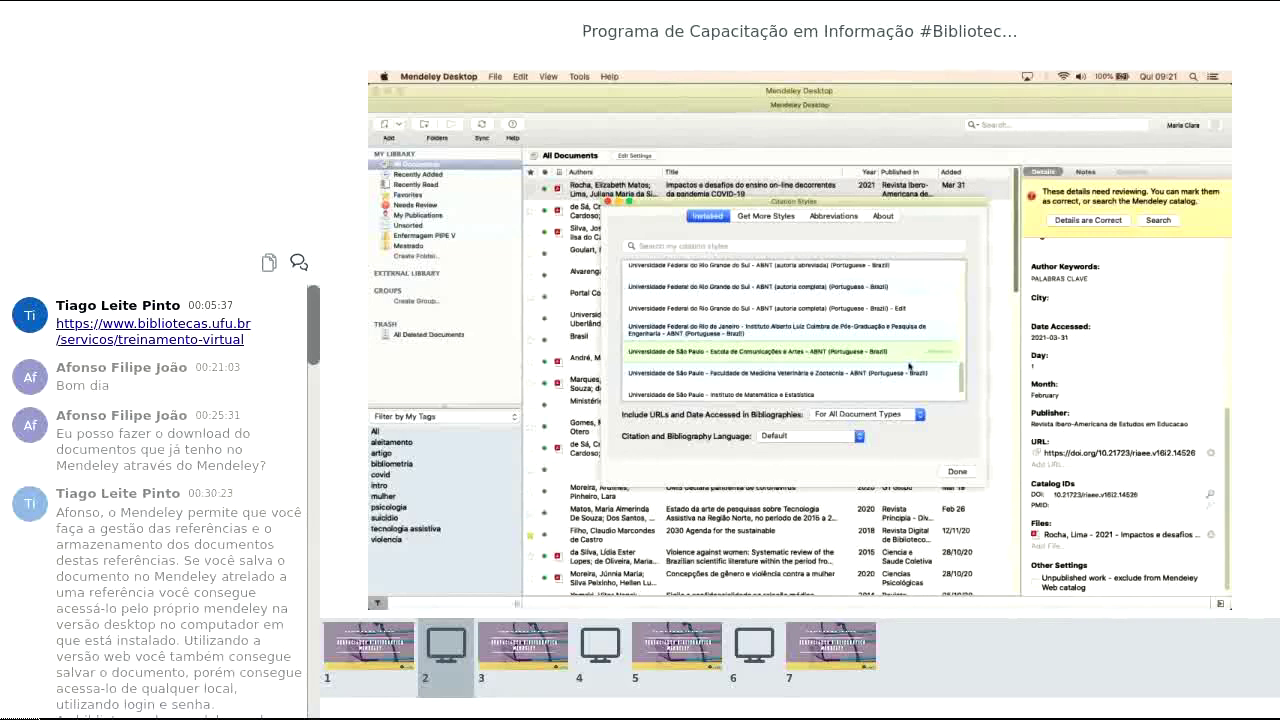
click(956, 472)
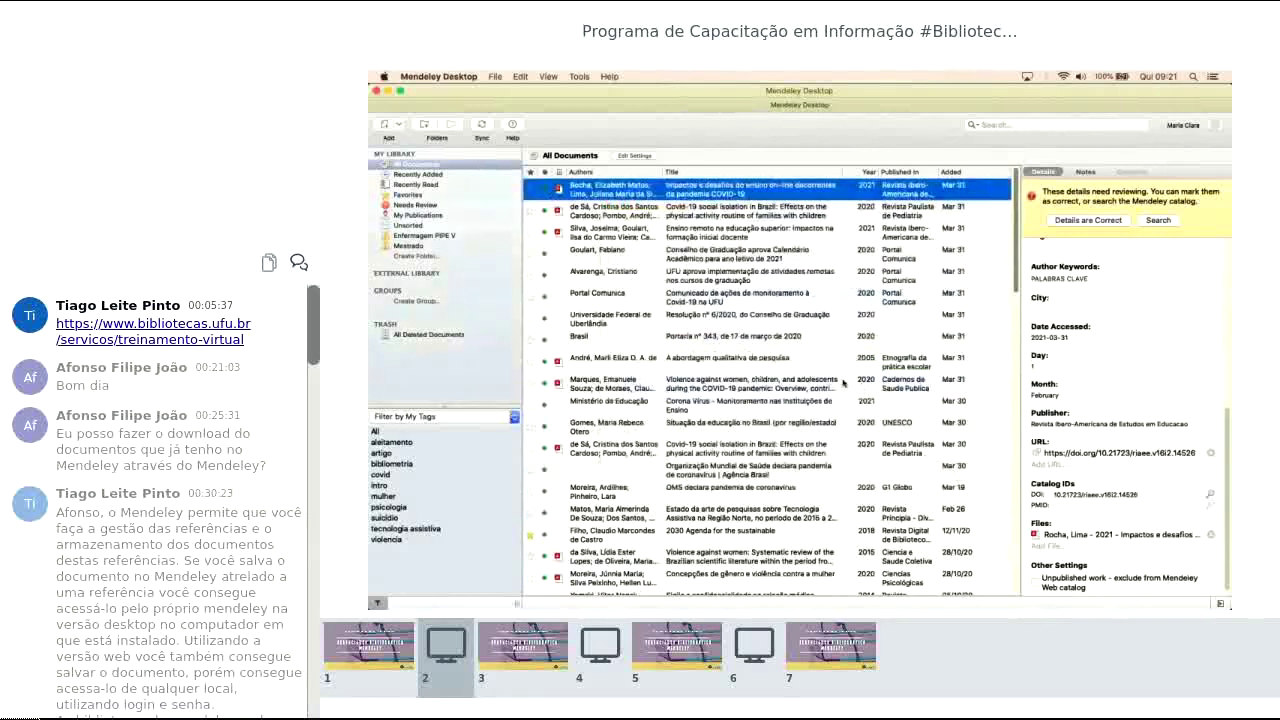
Step: Switch to Adobe Acrobat Reader and go through the slides on installing and selecting a citation style
key(super+Tab)
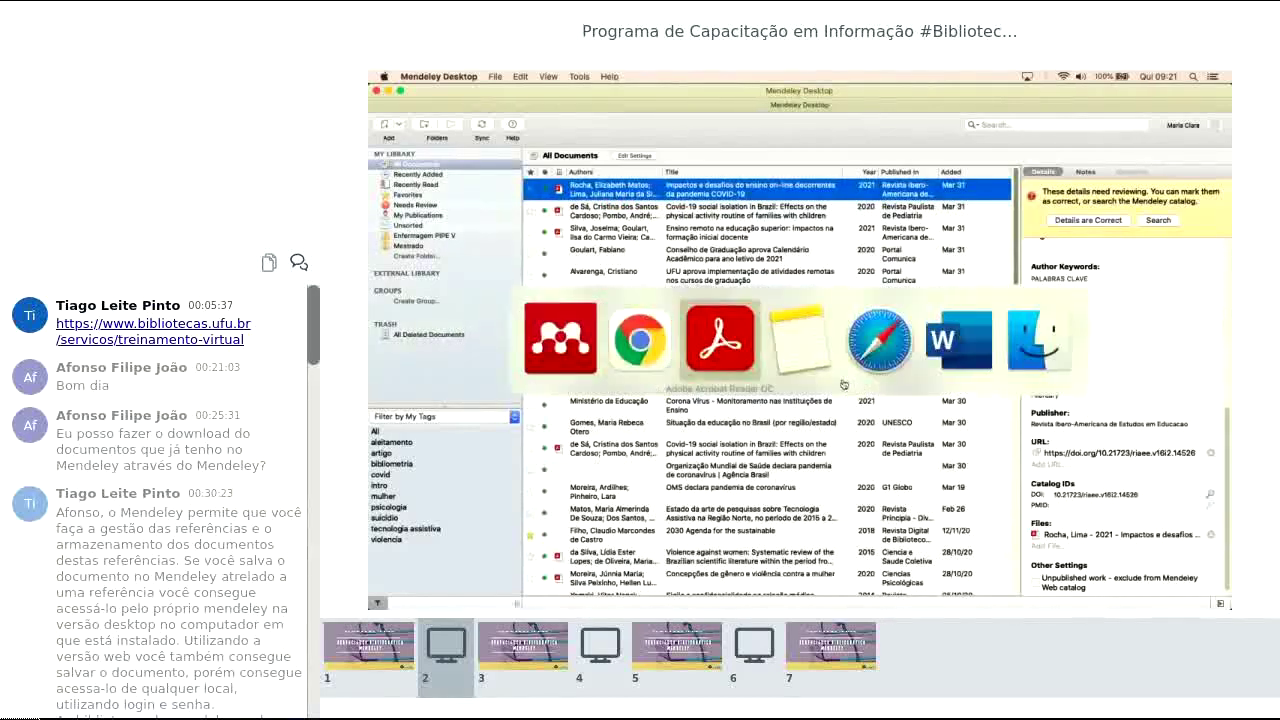
key(Right)
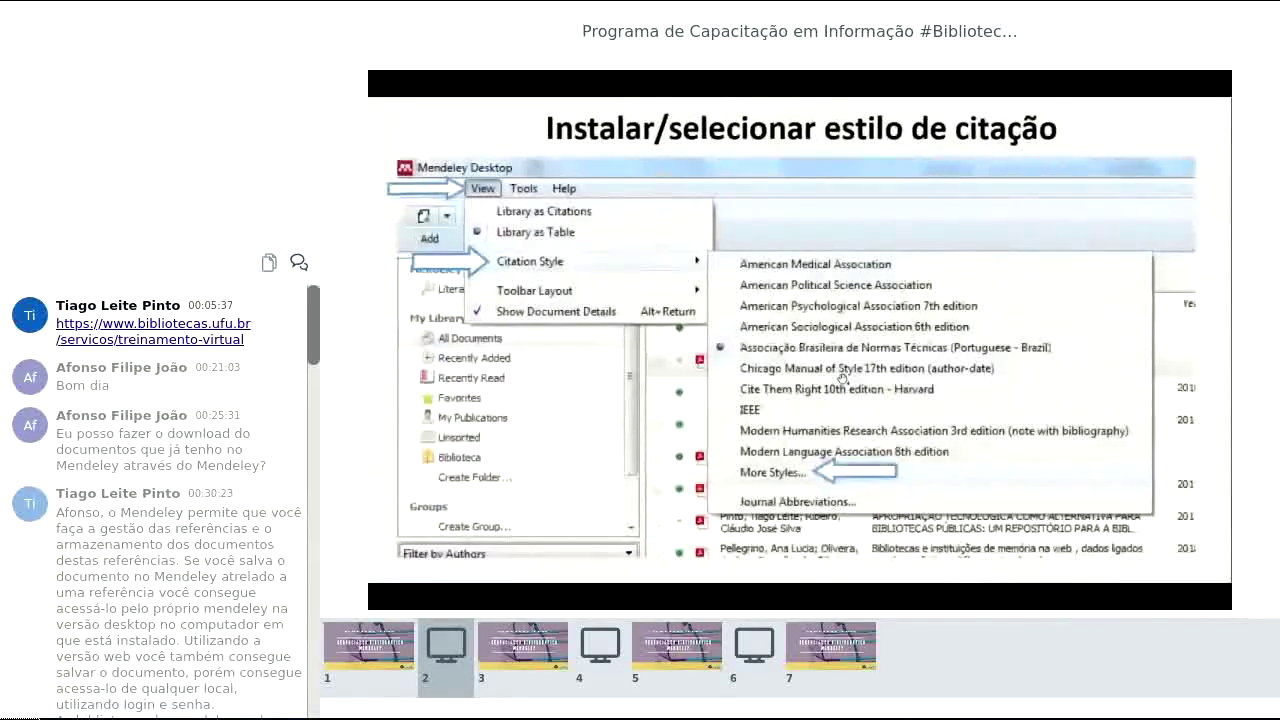
key(Right)
key(Right)
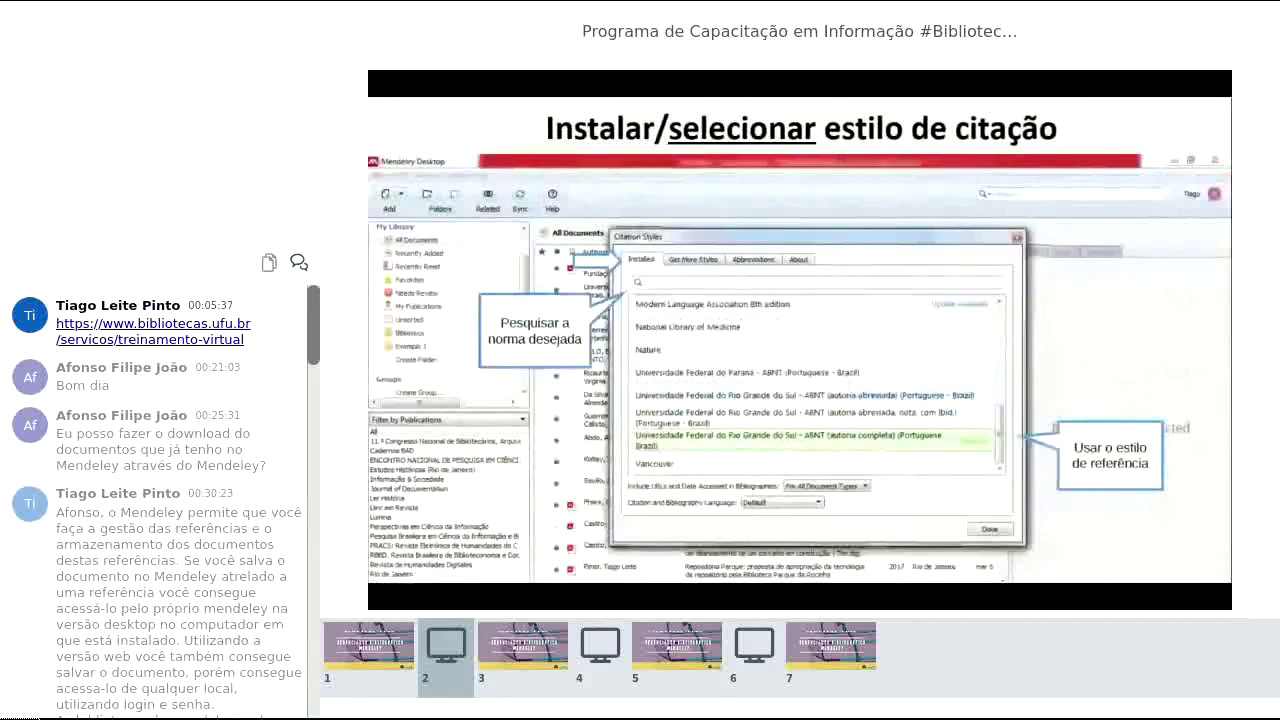
key(Right)
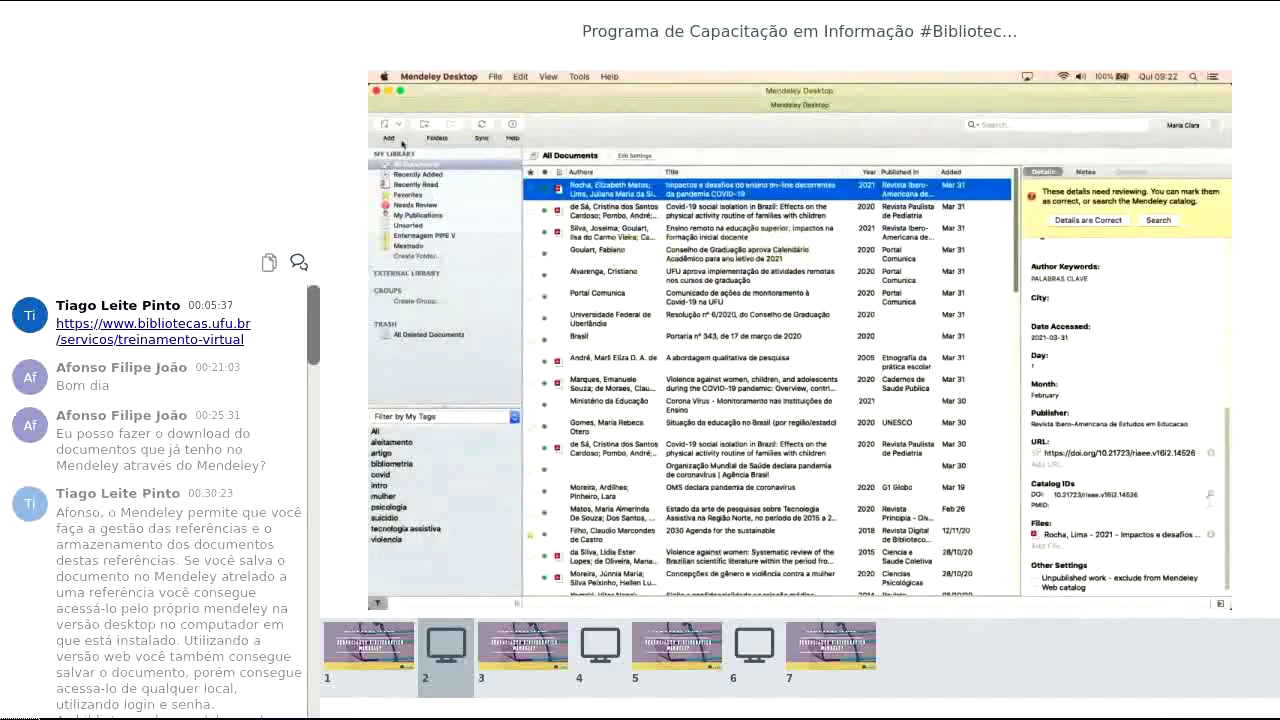
Step: Import artigo.pdf from the Downloads folder into the Mendeley Desktop library
click(494, 77)
click(515, 92)
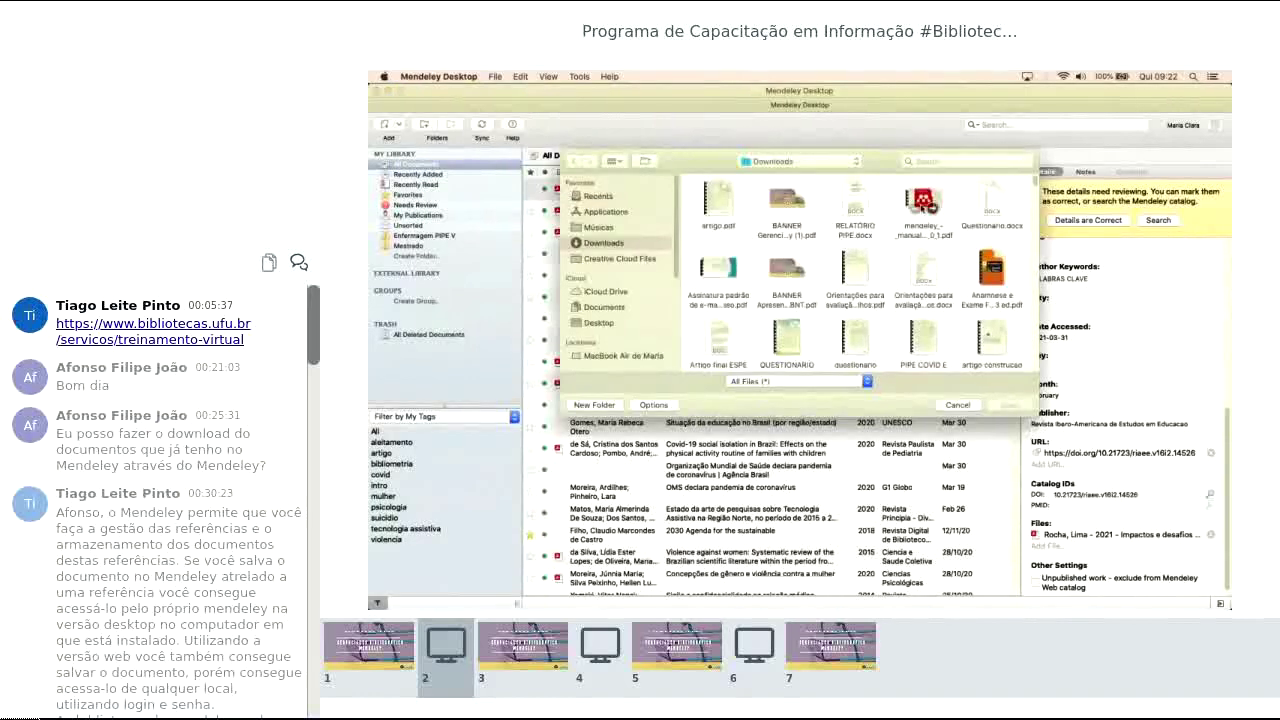
click(714, 196)
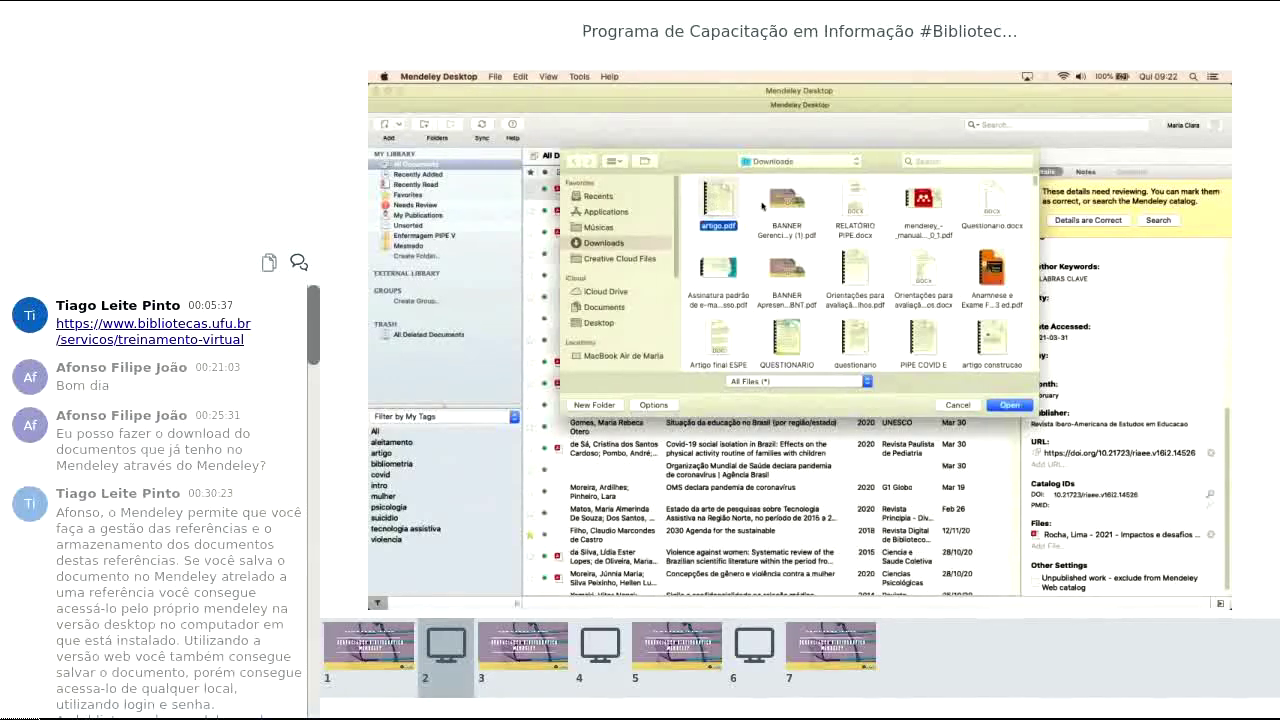
click(1009, 405)
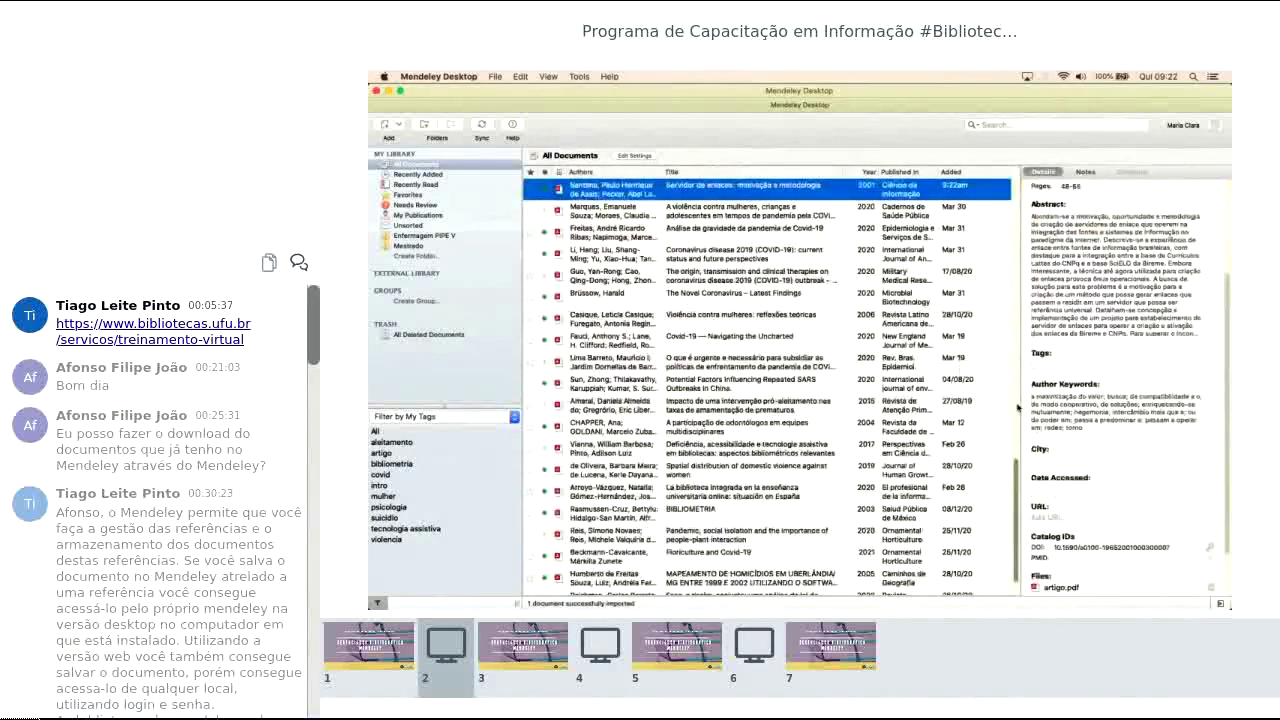
Step: Review the imported article's details, including its document type options, title and other bibliographic fields
click(1230, 352)
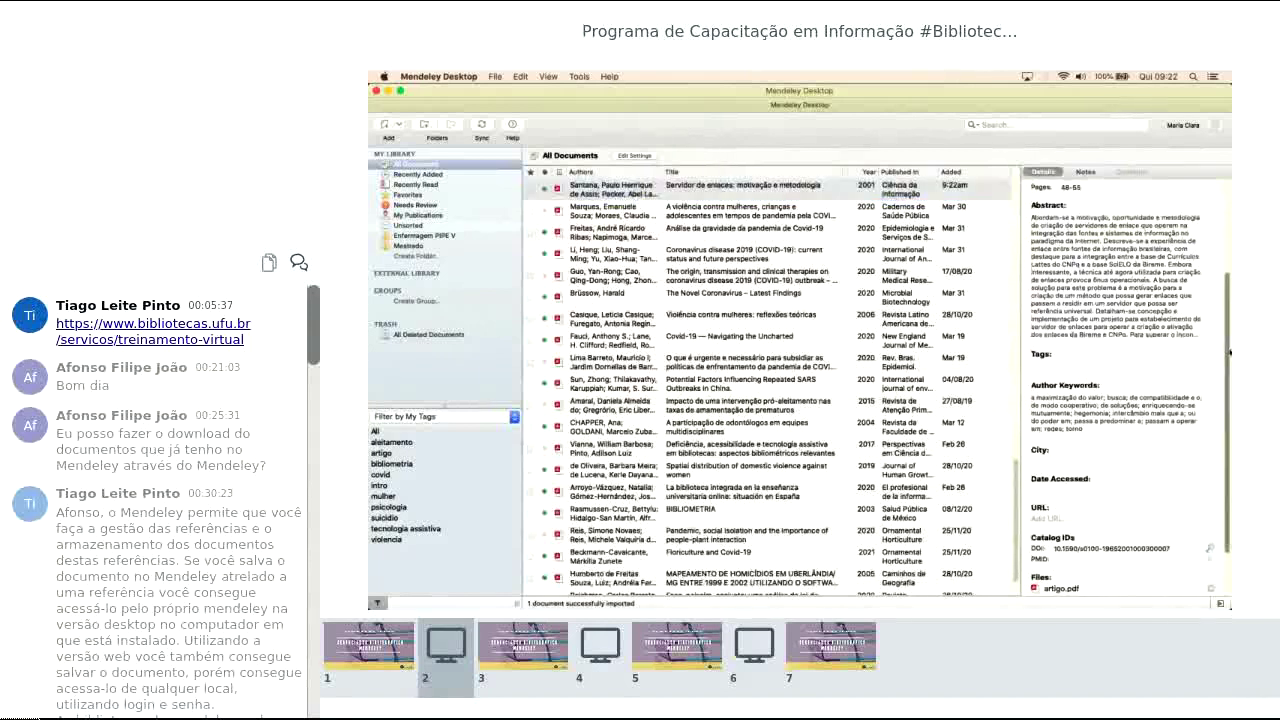
scroll(1230, 352, up, 3)
click(716, 189)
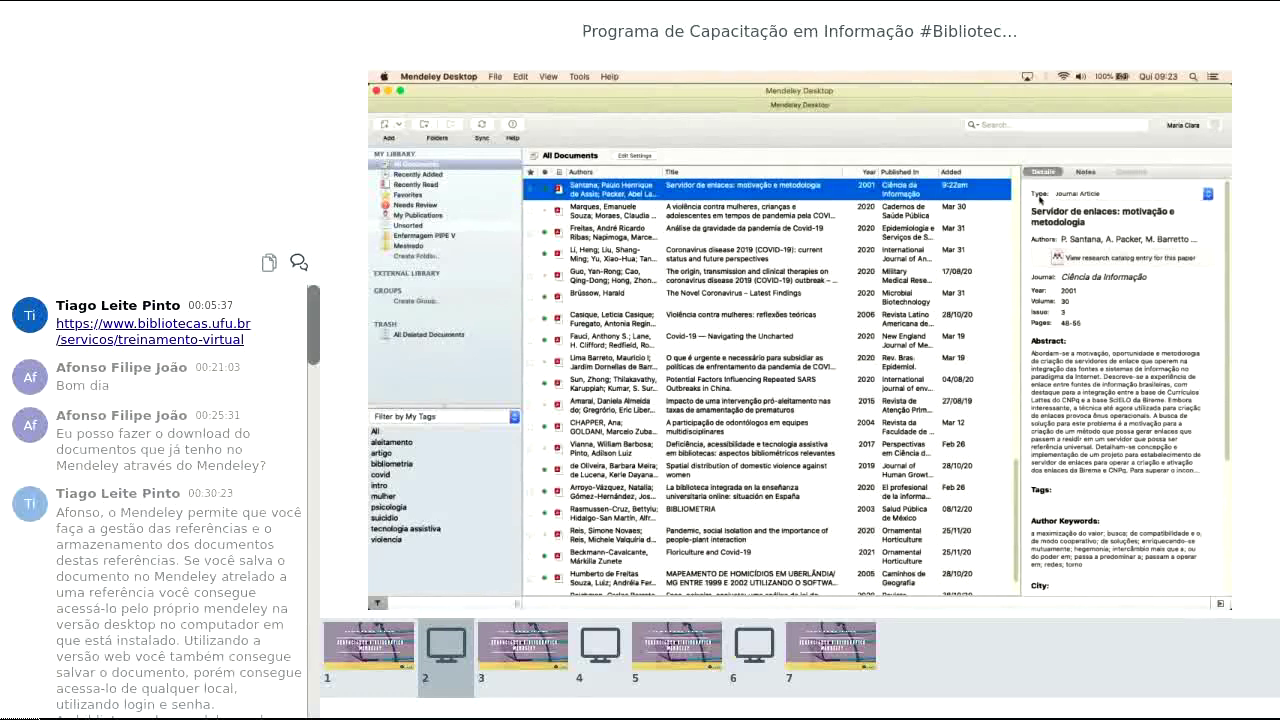
click(1112, 197)
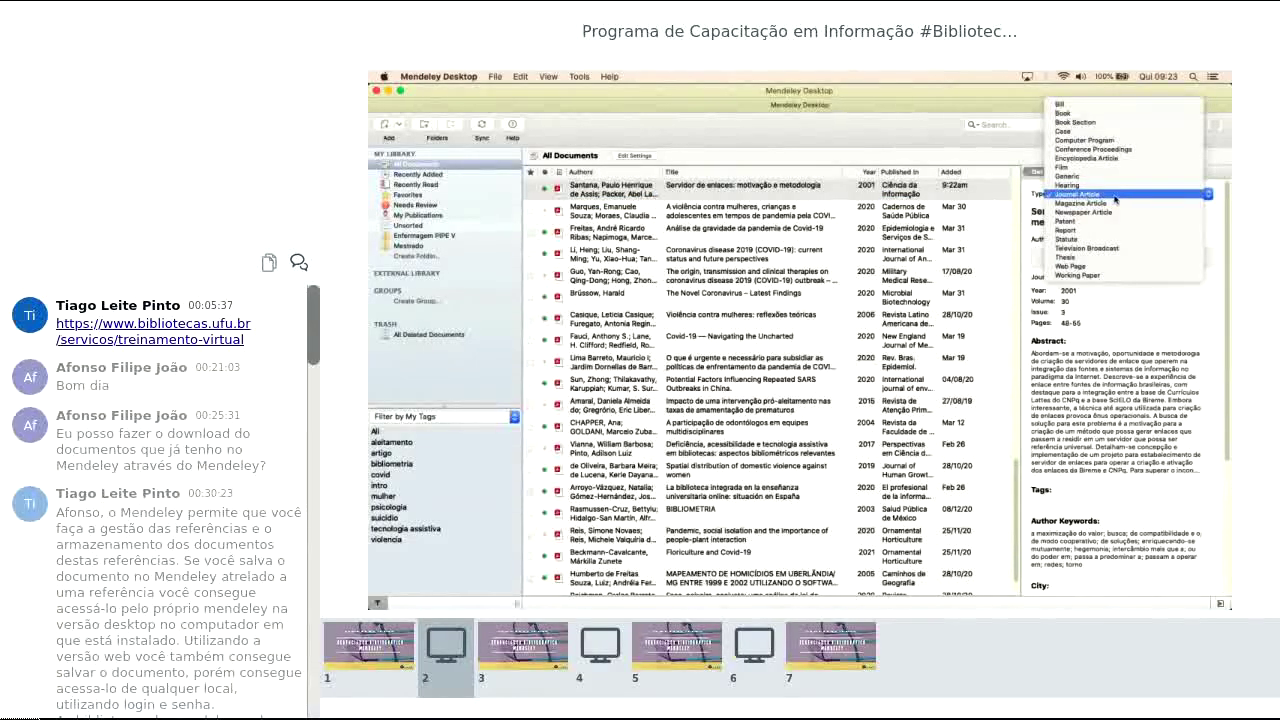
click(1160, 195)
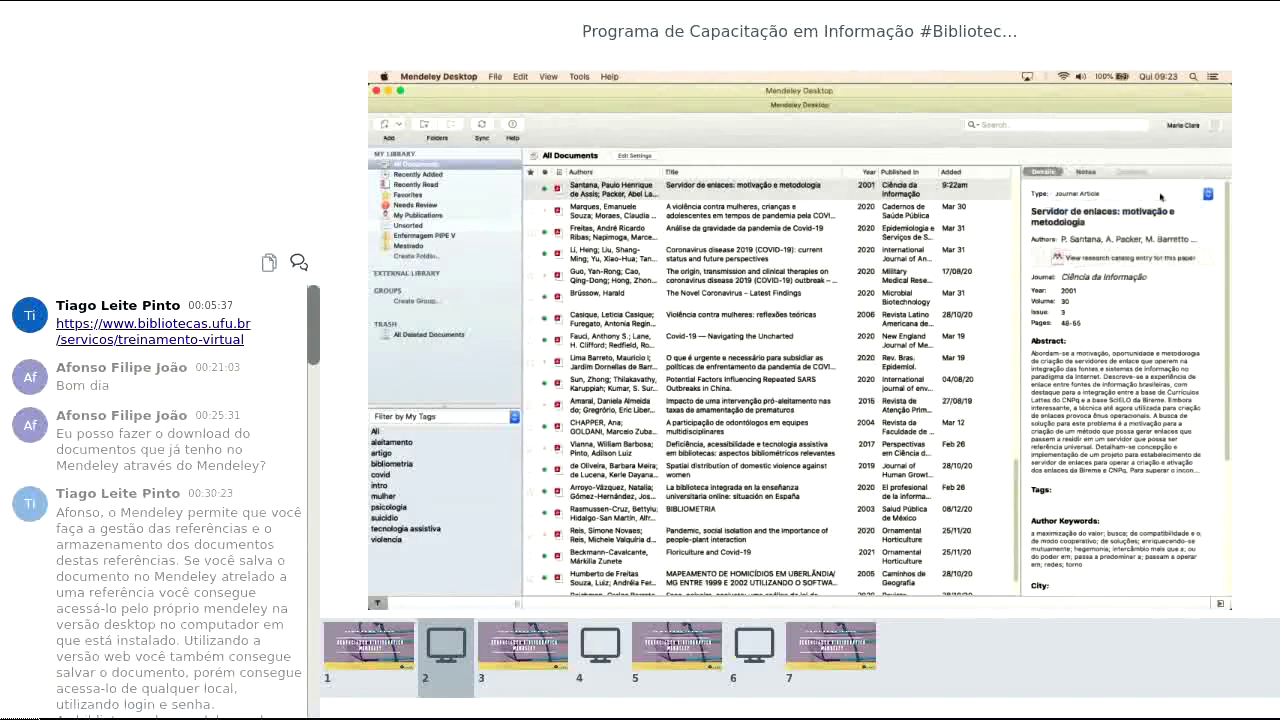
click(1098, 222)
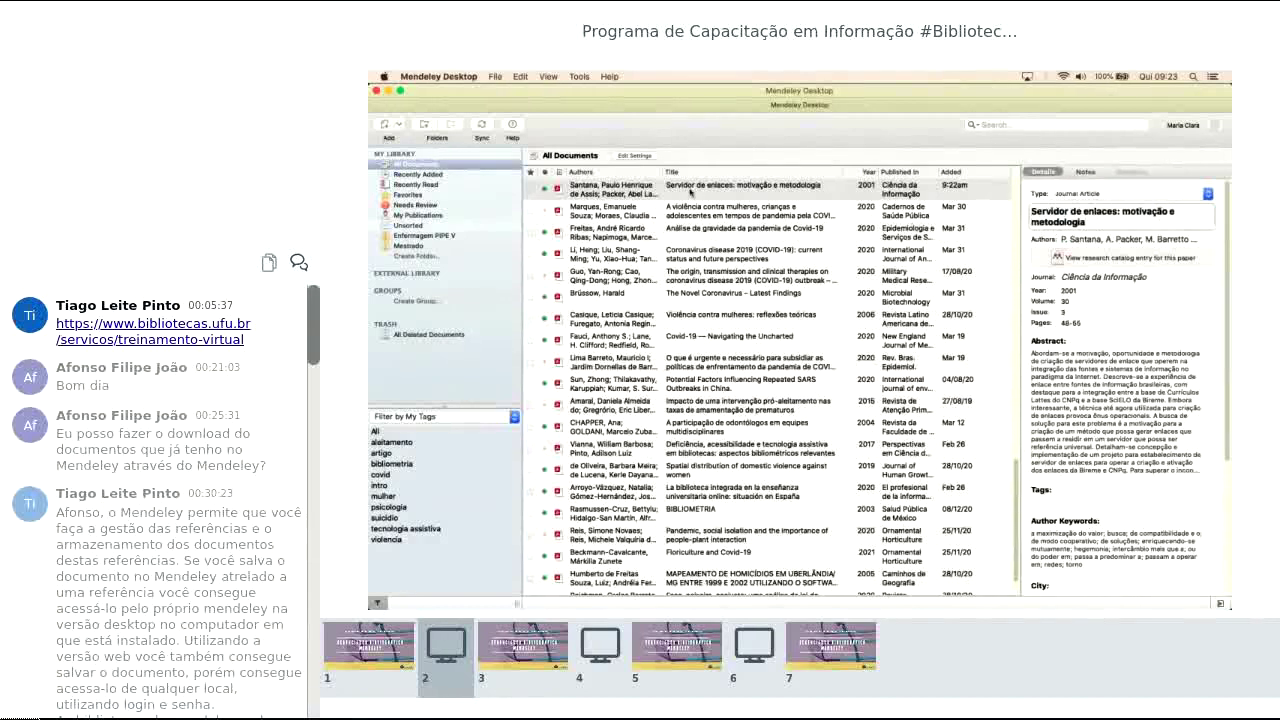
click(690, 193)
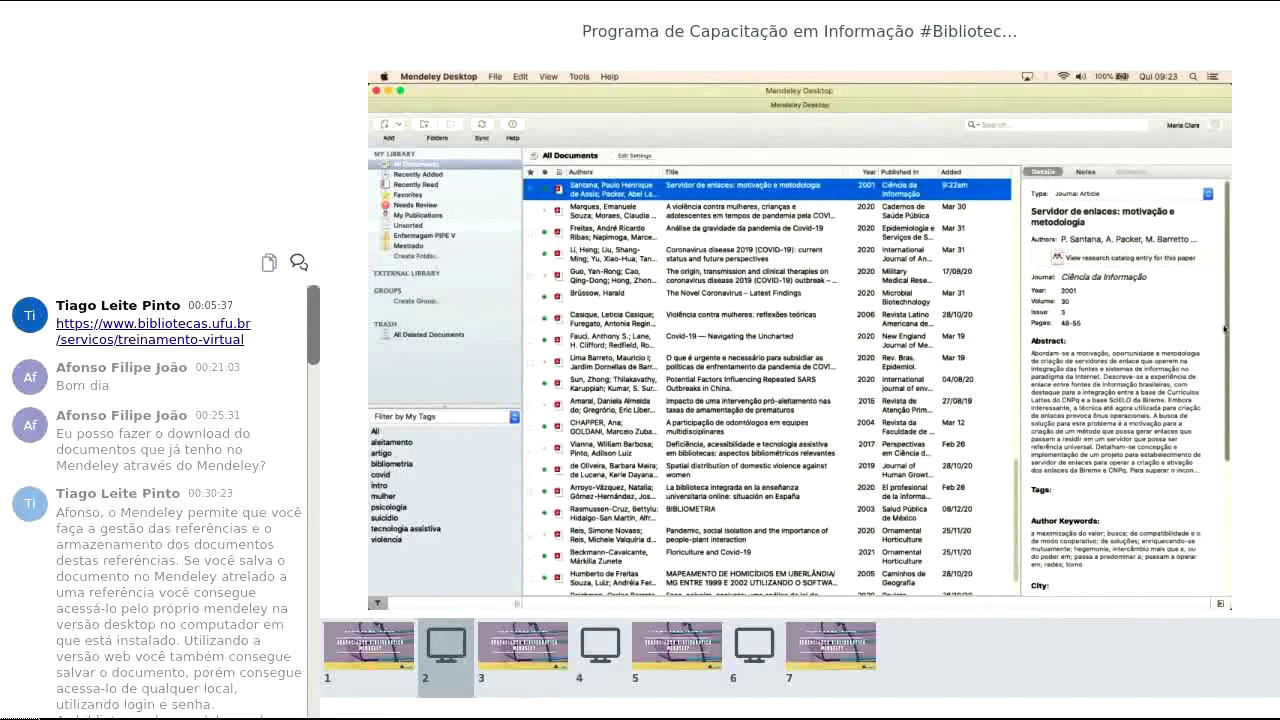
drag(1226, 330, 1227, 290)
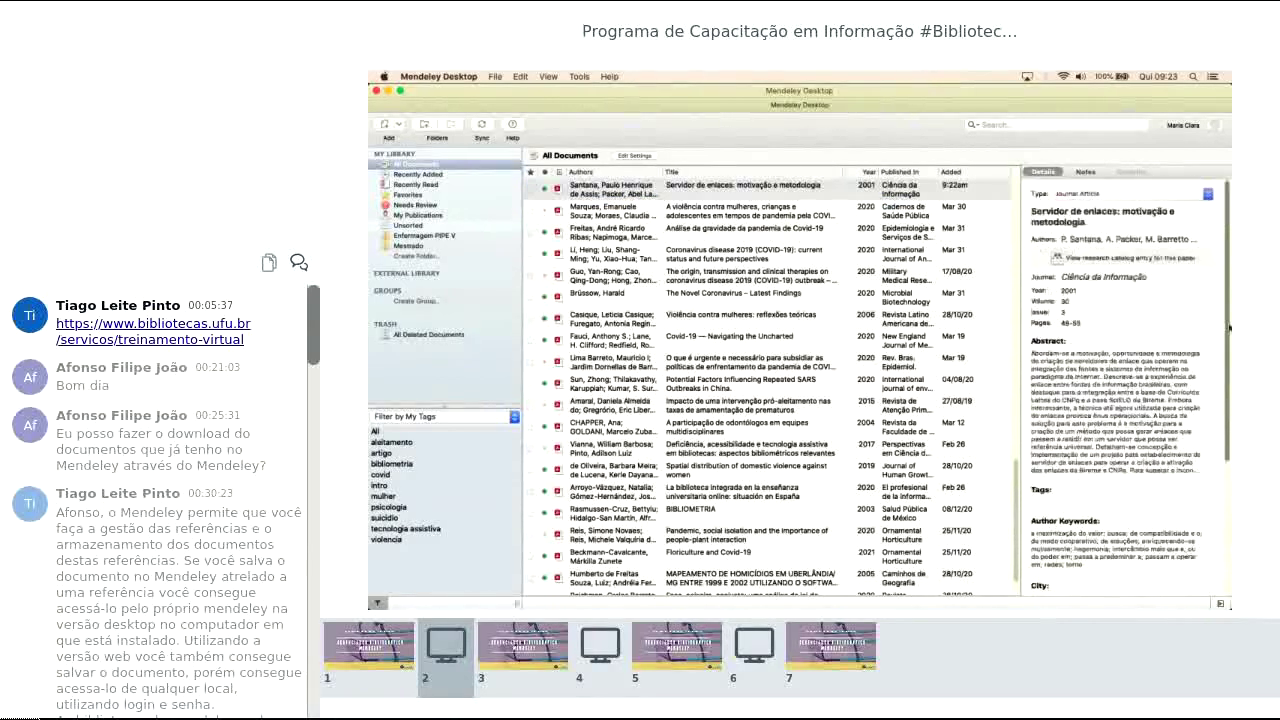
Step: Open the imported article's PDF in the built-in reader and compare its first page with the reference details
double_click(722, 192)
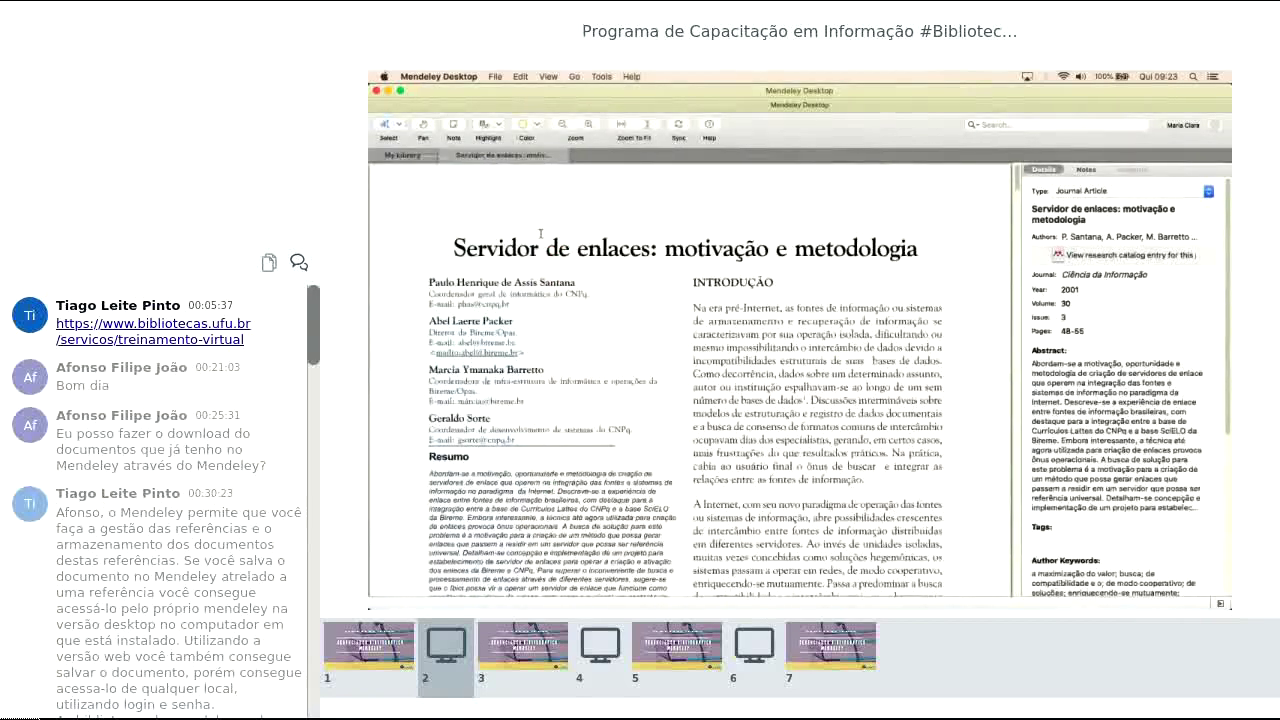
click(403, 155)
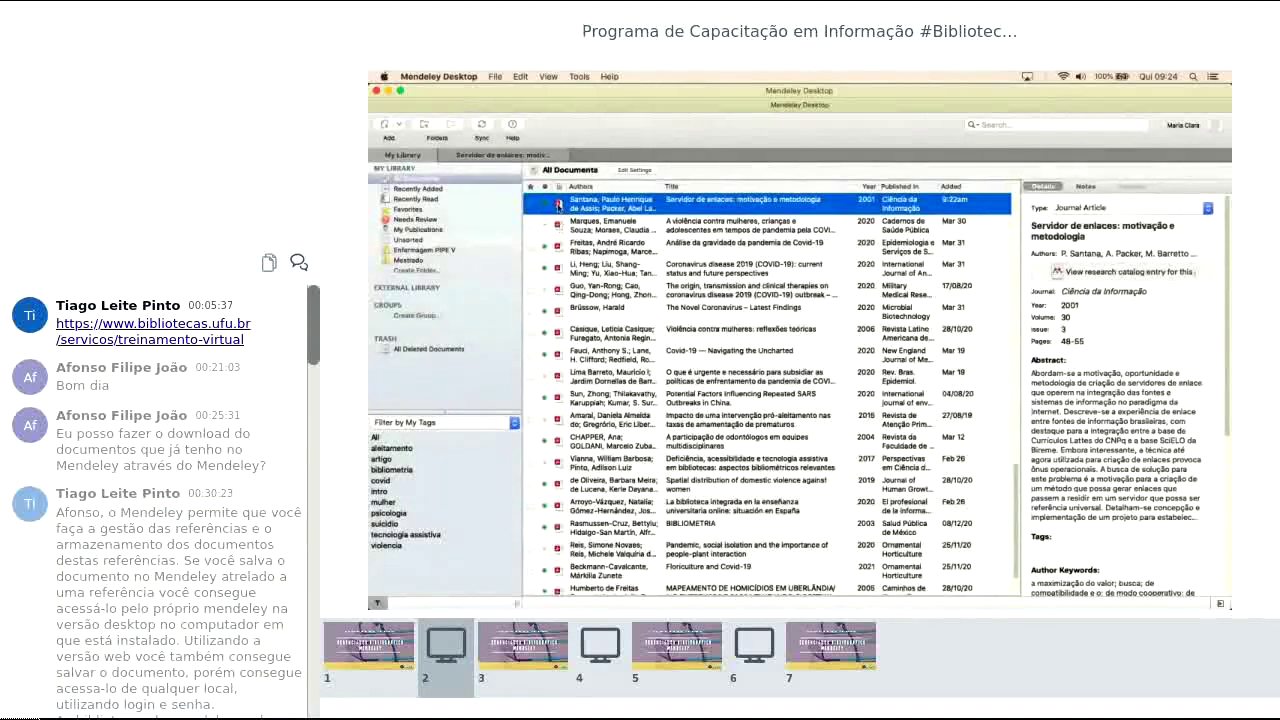
double_click(709, 208)
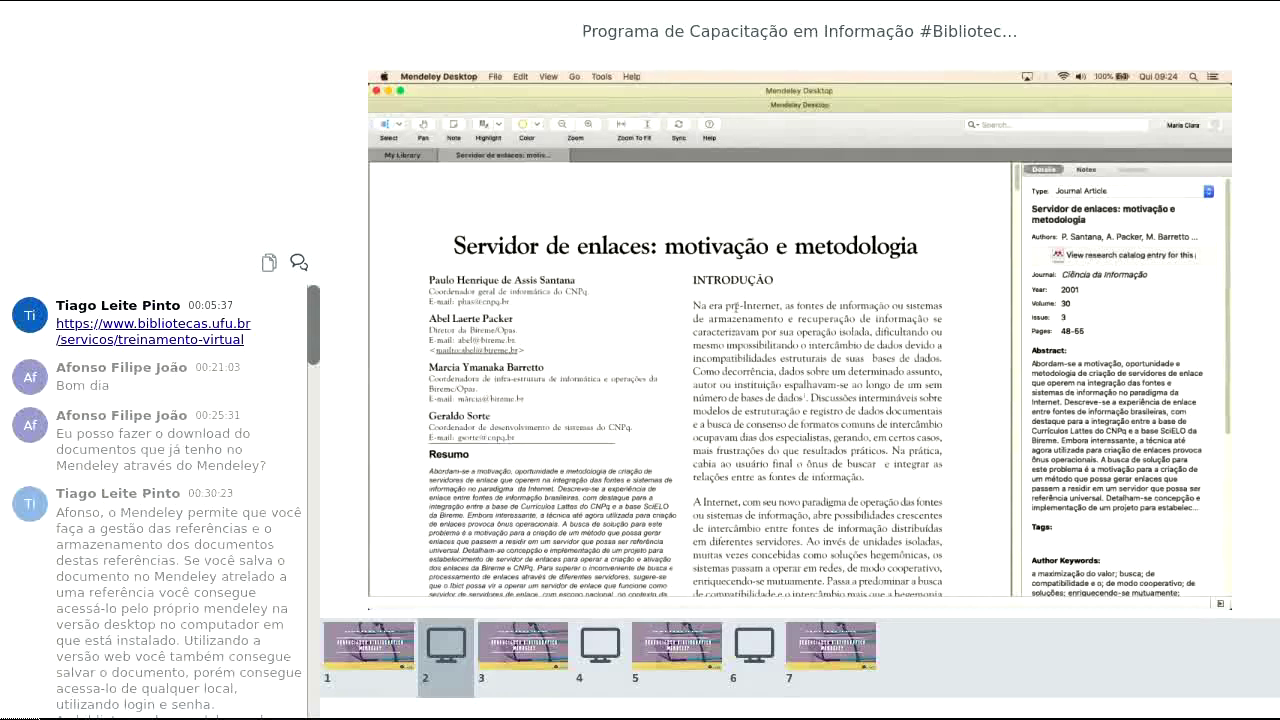
drag(786, 306, 922, 320)
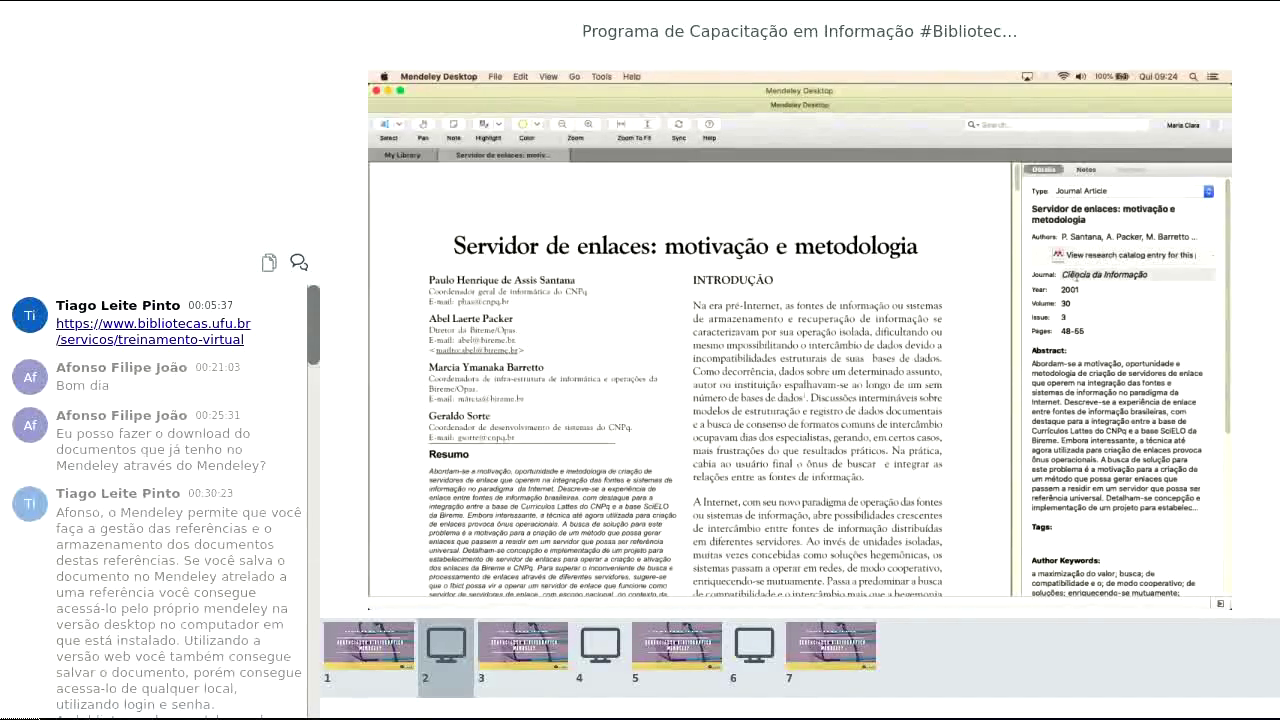
click(1092, 219)
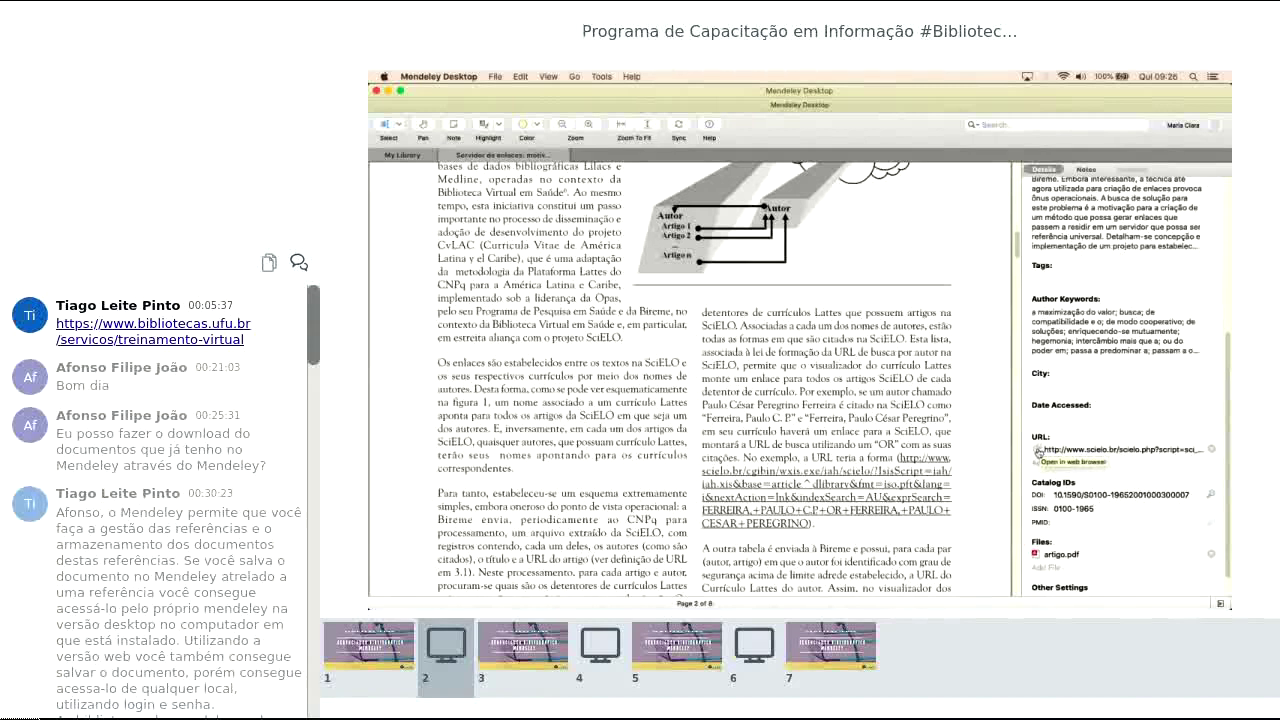
Step: Open the article's URL in the web browser, check the volume and issue on the SciELO page, and return to Mendeley Desktop
click(1038, 452)
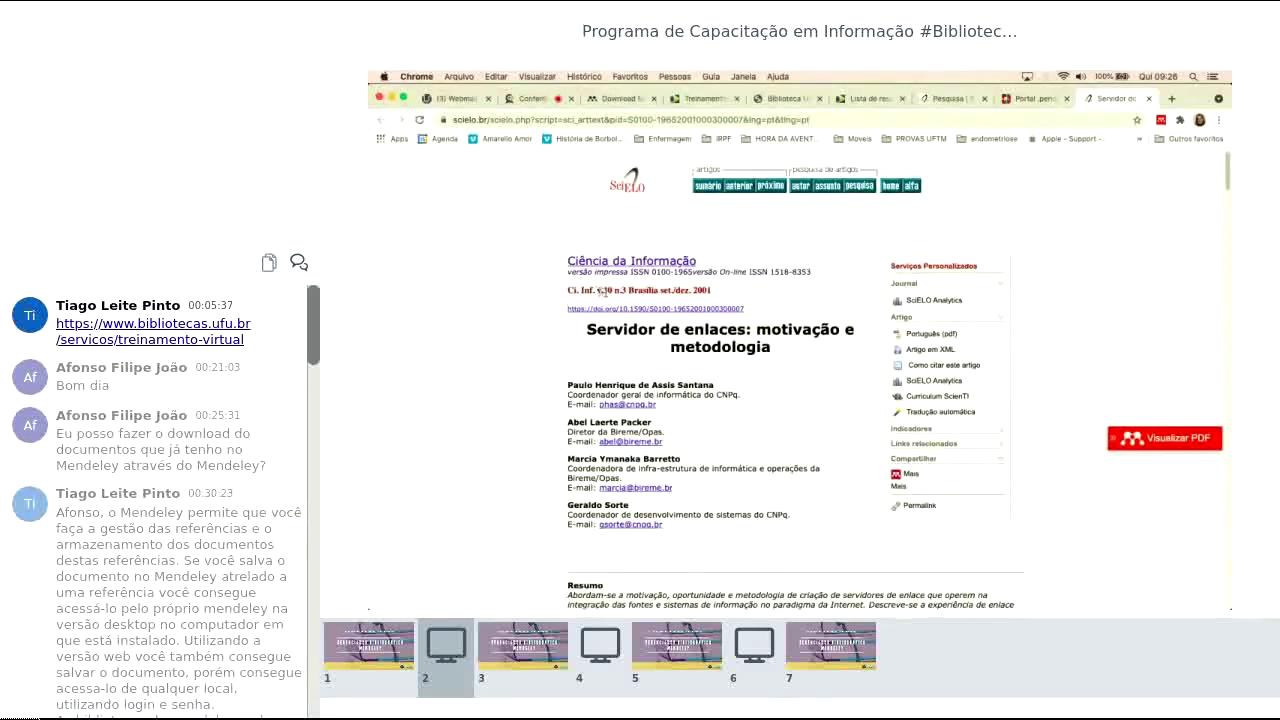
drag(600, 291, 627, 291)
click(631, 290)
key(super+Tab)
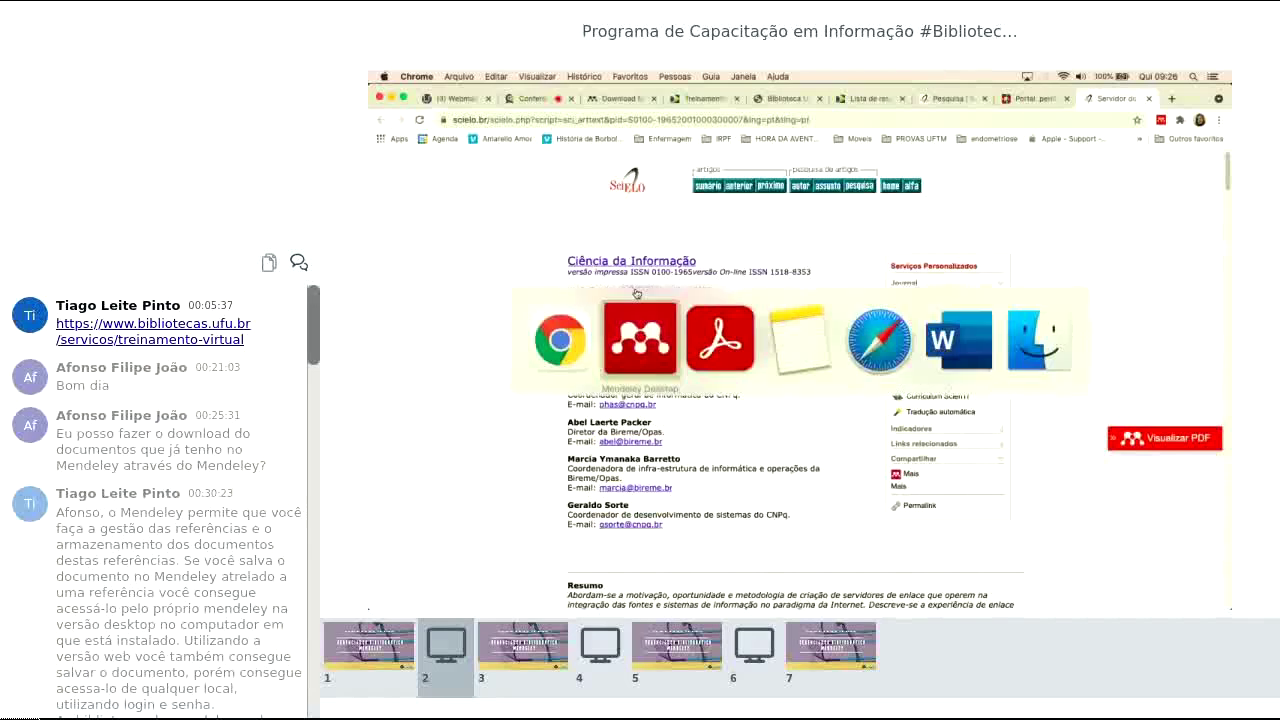
Step: Check the Issue field in the details against the journal reference in the footer of the PDF's first page
scroll(1070, 318, up, 5)
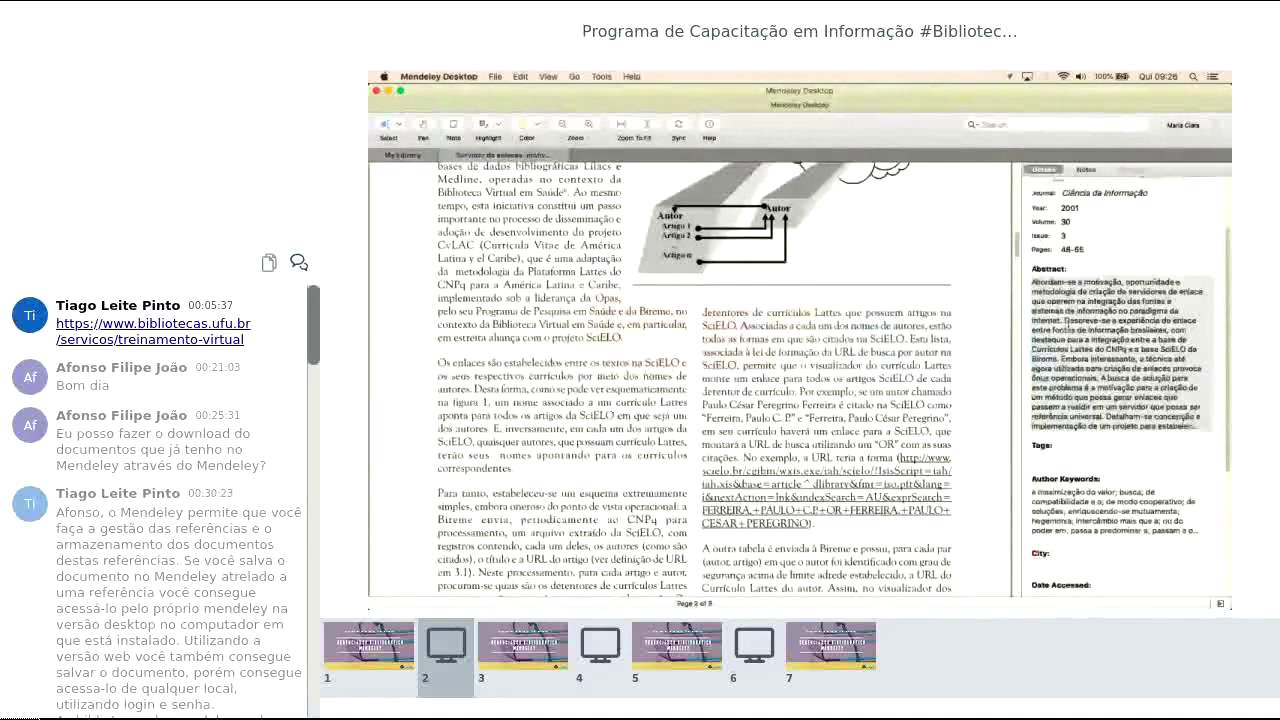
click(1080, 317)
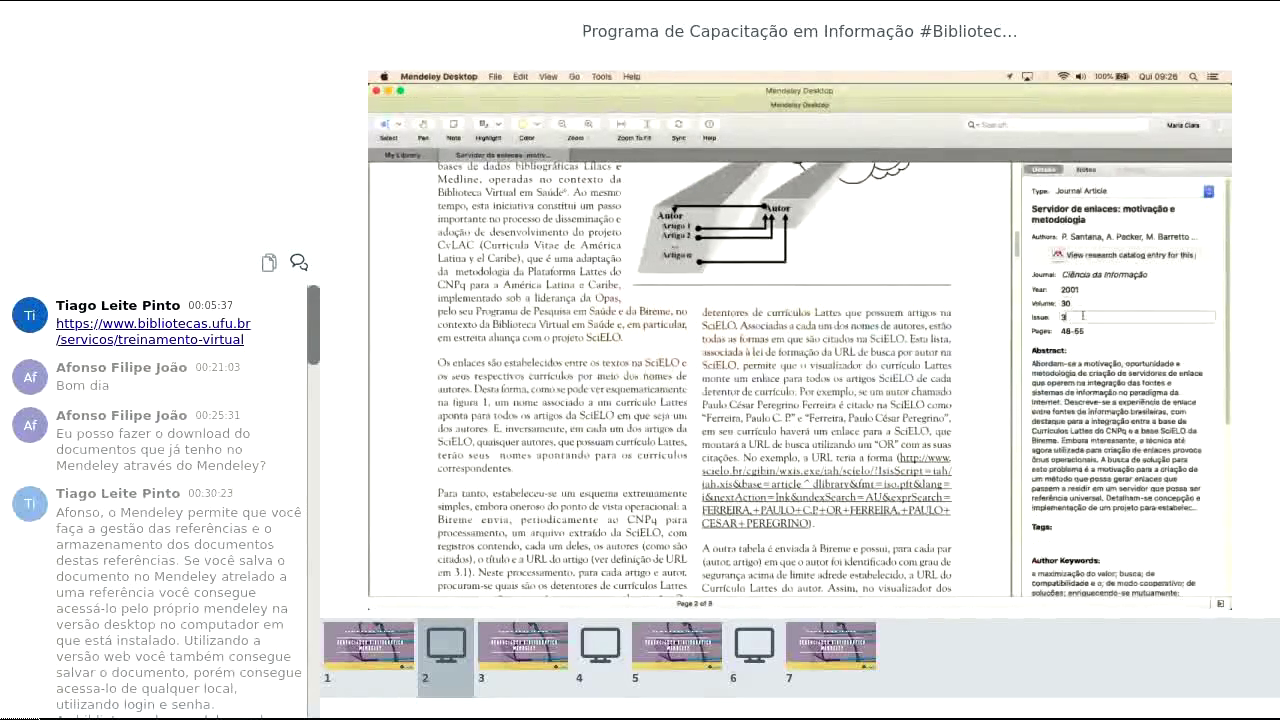
scroll(991, 322, up, 10)
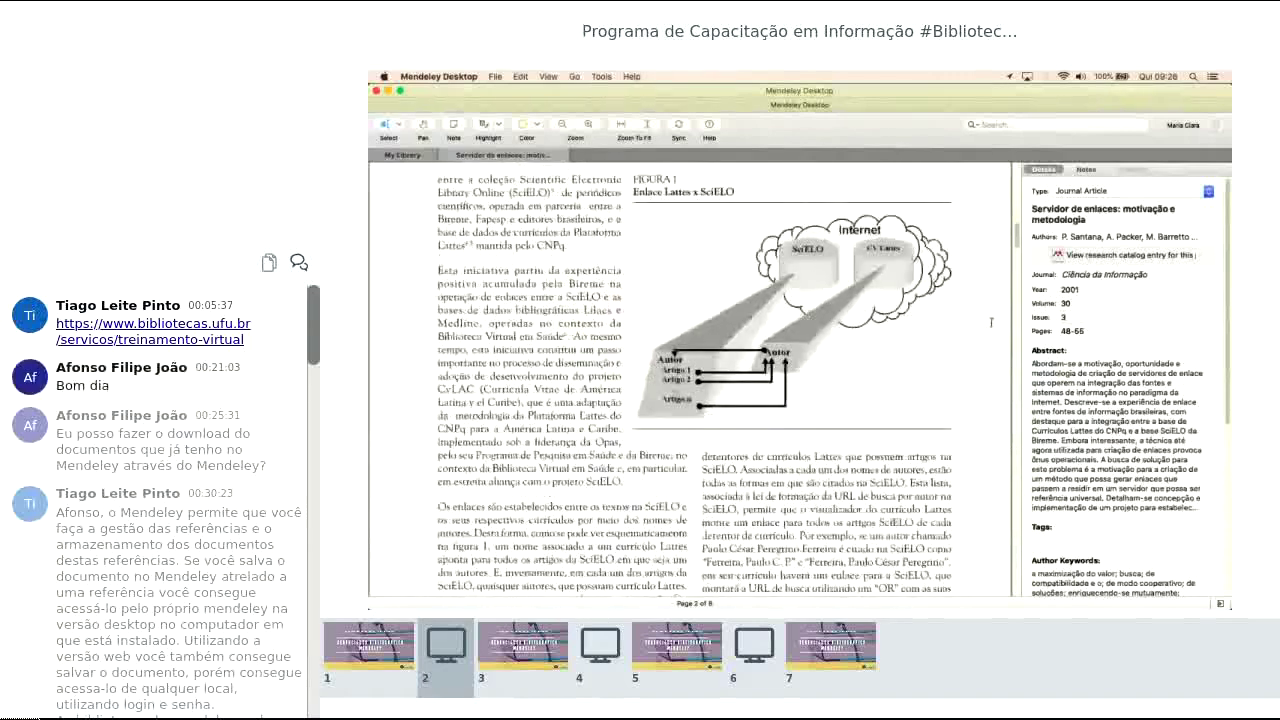
scroll(991, 322, up, 3)
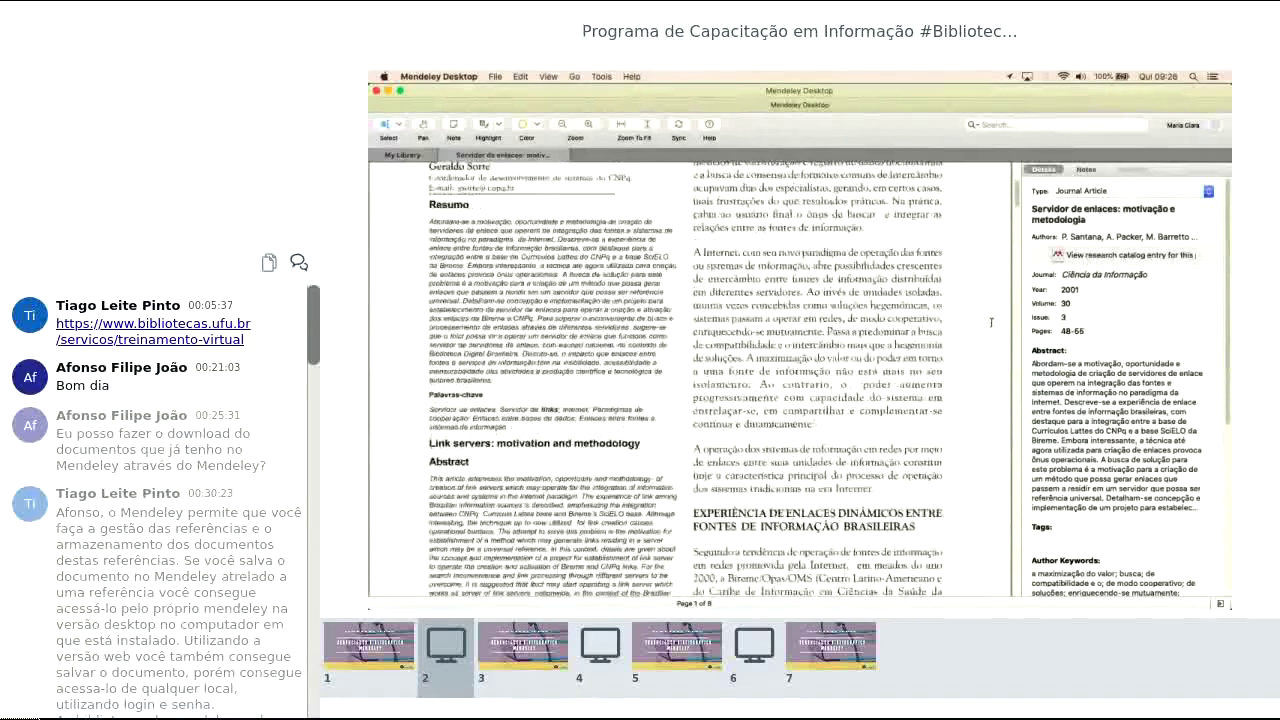
scroll(991, 322, down, 3)
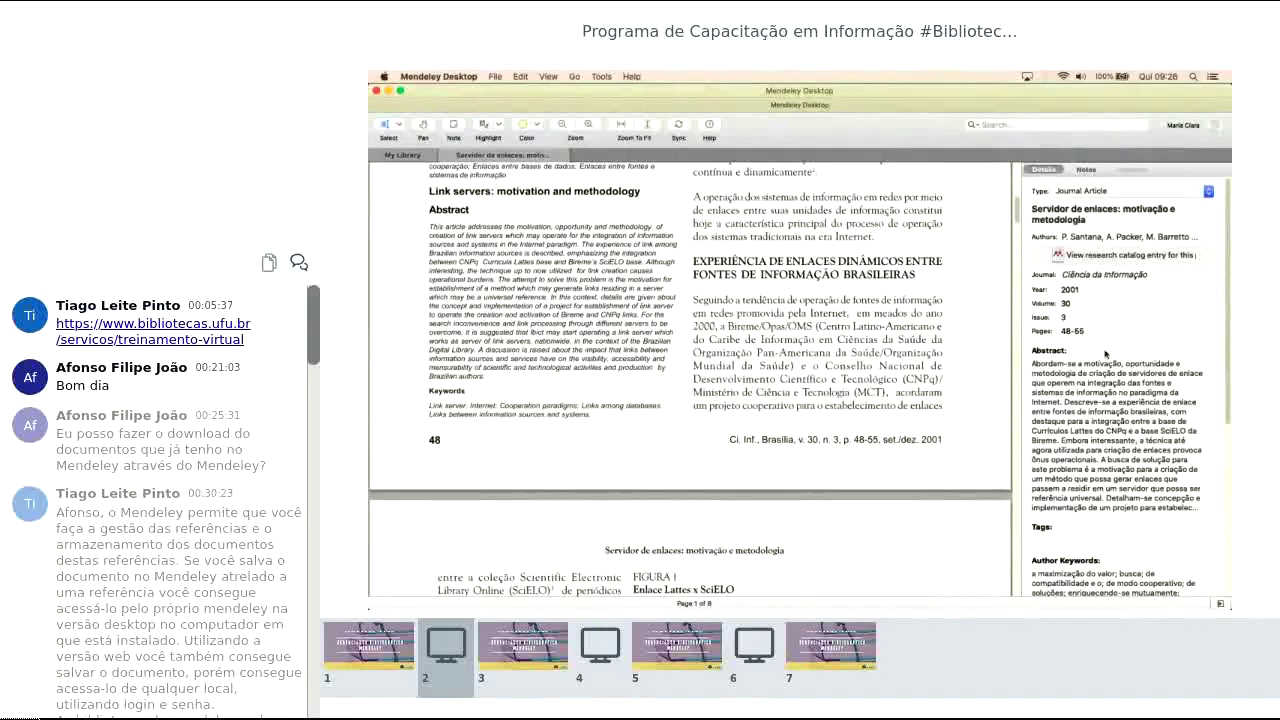
Step: Fill in the article's City field with "Brasilia"
scroll(1105, 353, down, 6)
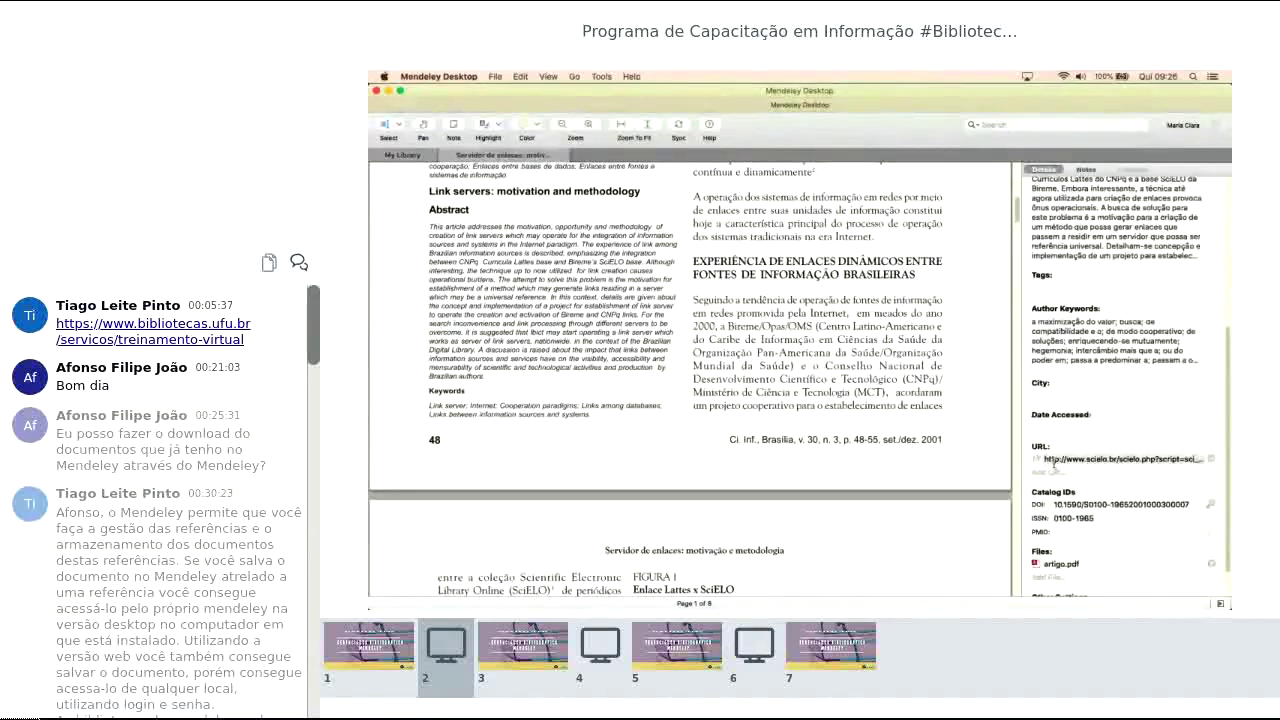
click(1057, 396)
text(Brasilia)
key(Return)
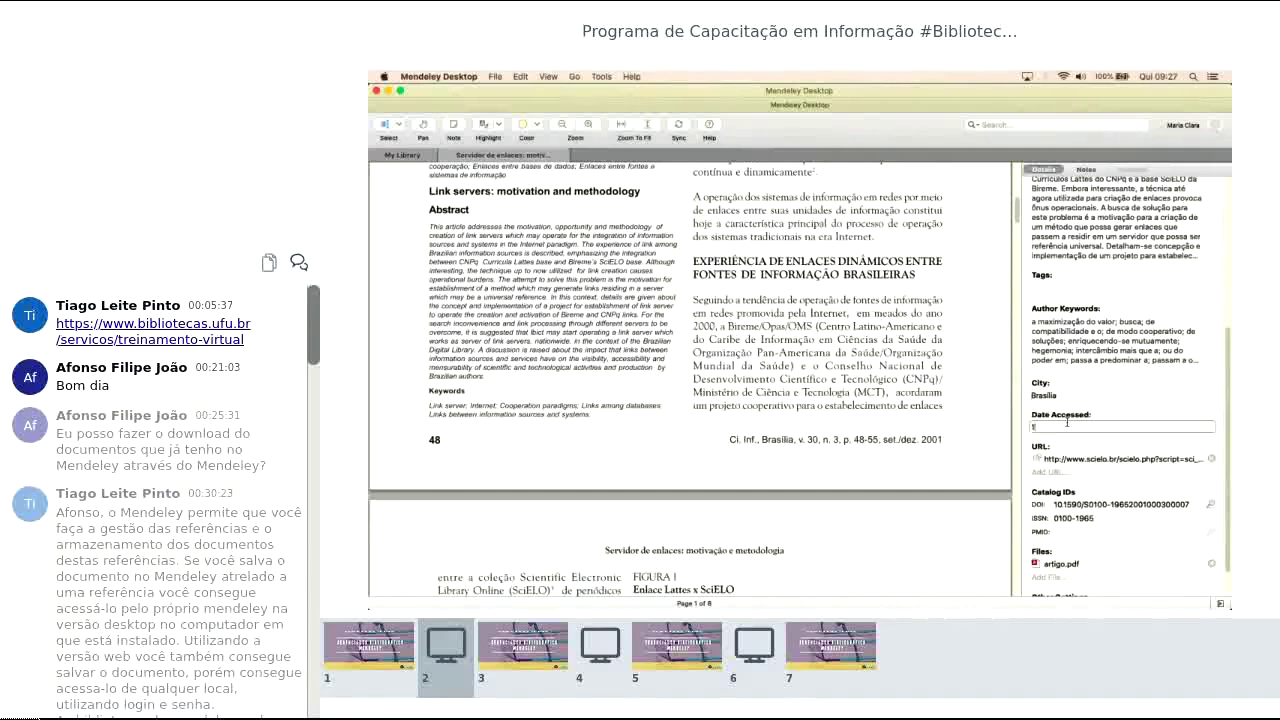
Step: Set the article's Date Accessed field to 15-04-2021
text(5-04-2021)
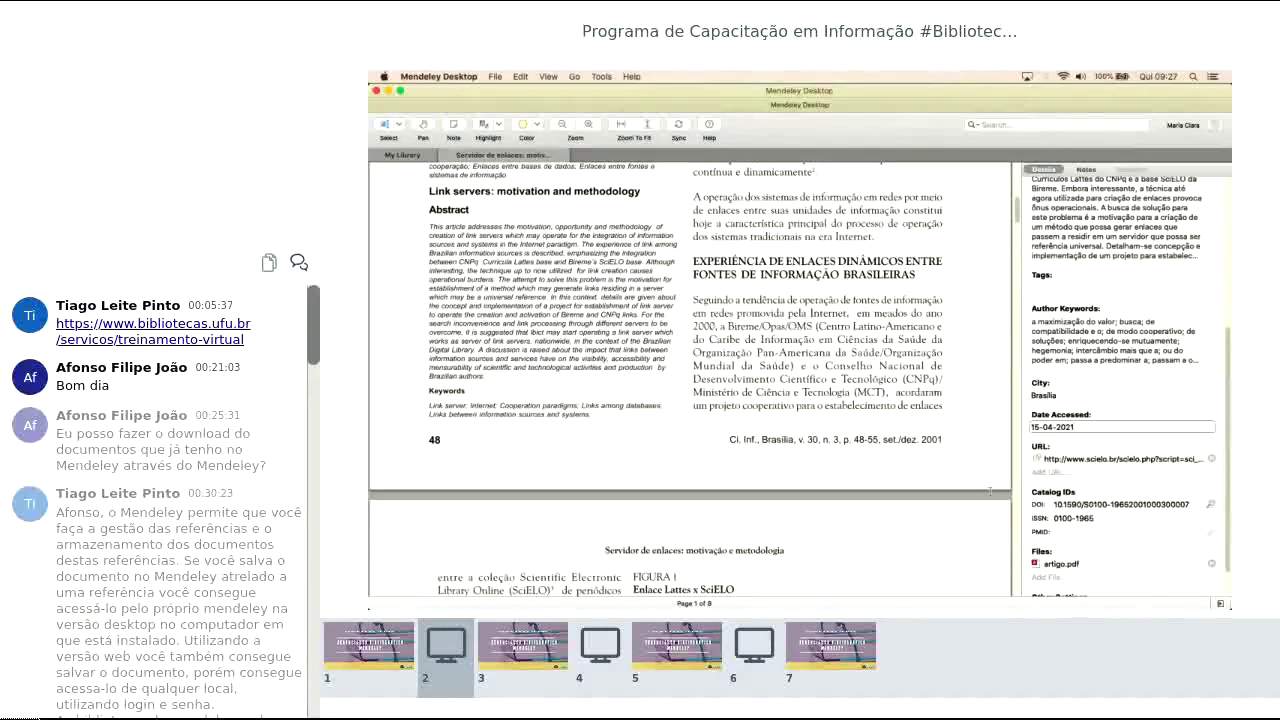
click(961, 467)
Step: Replace the article's DOI with the full DOI link copied from the SciELO page in Chrome, returning to Mendeley Desktop to paste it
scroll(1150, 447, down, 1)
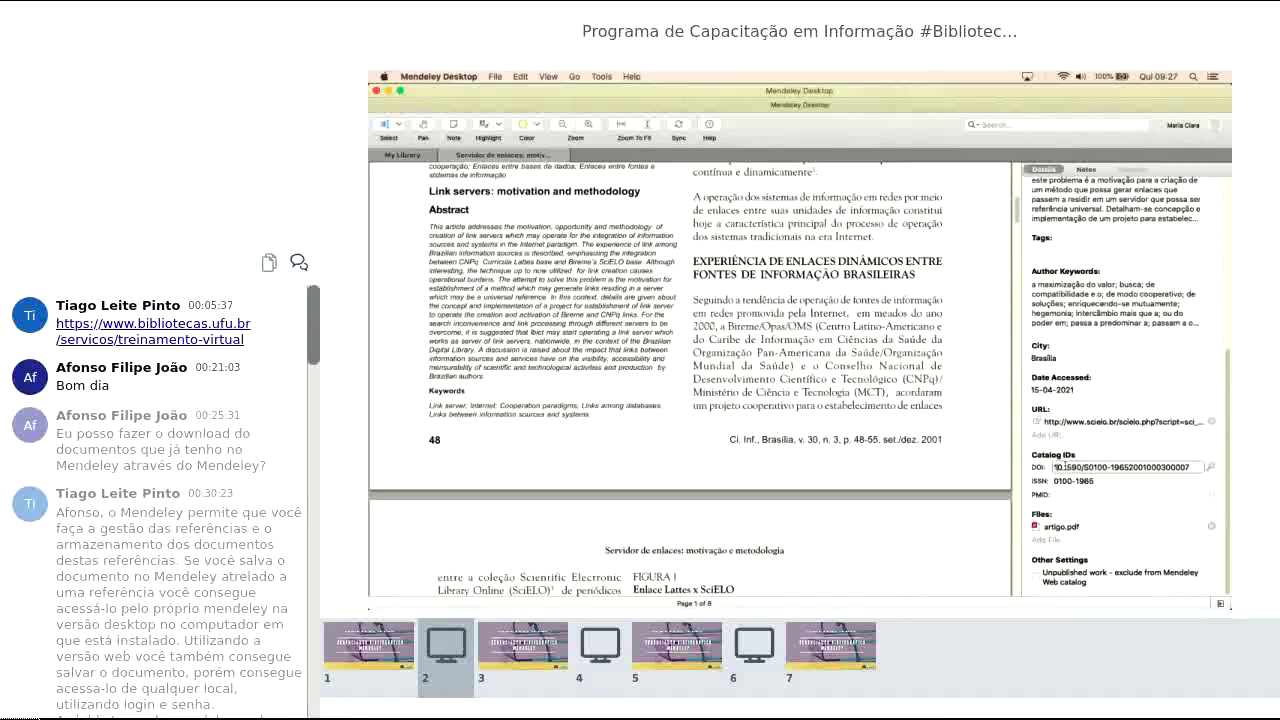
key(super+Tab)
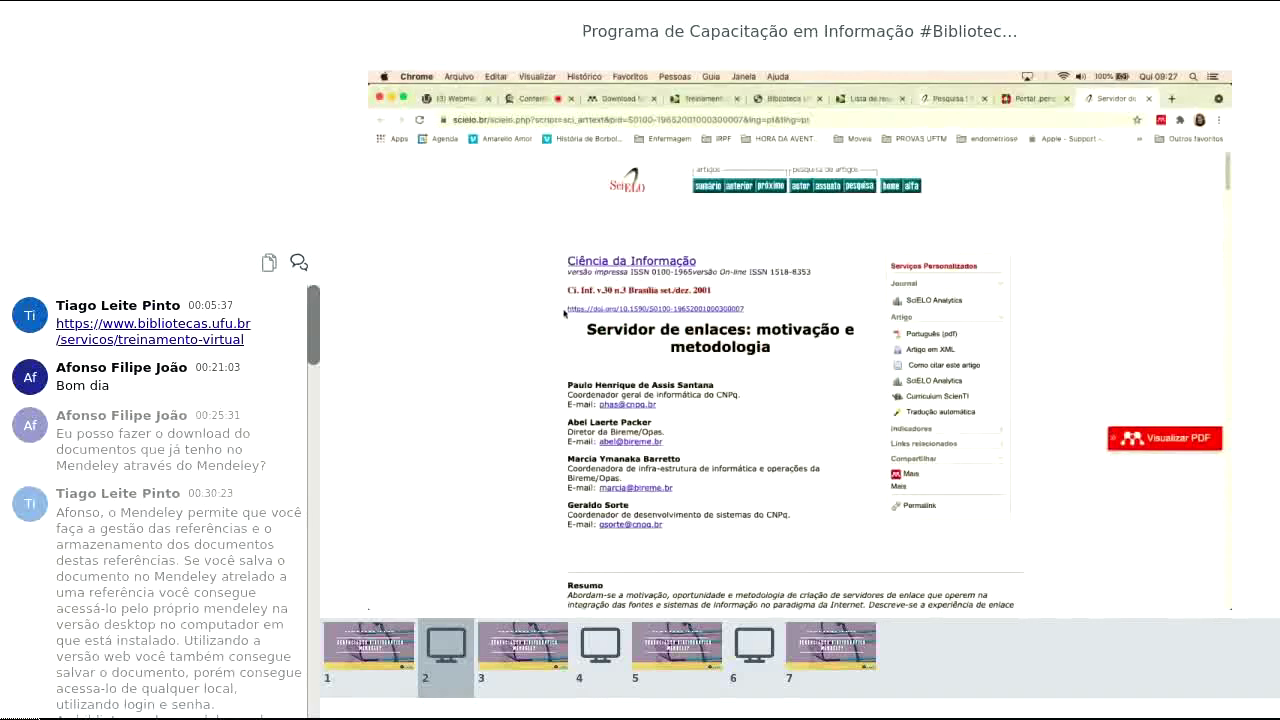
drag(566, 309, 784, 313)
key(super+c)
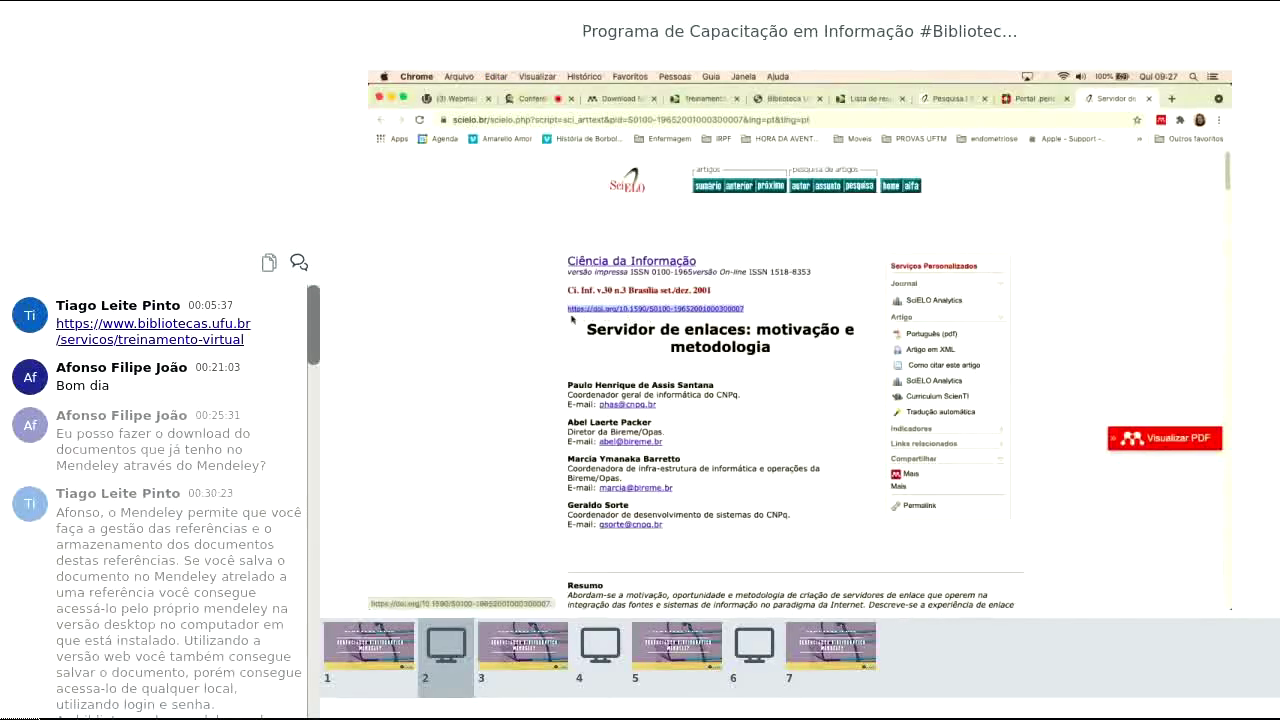
key(super+Tab)
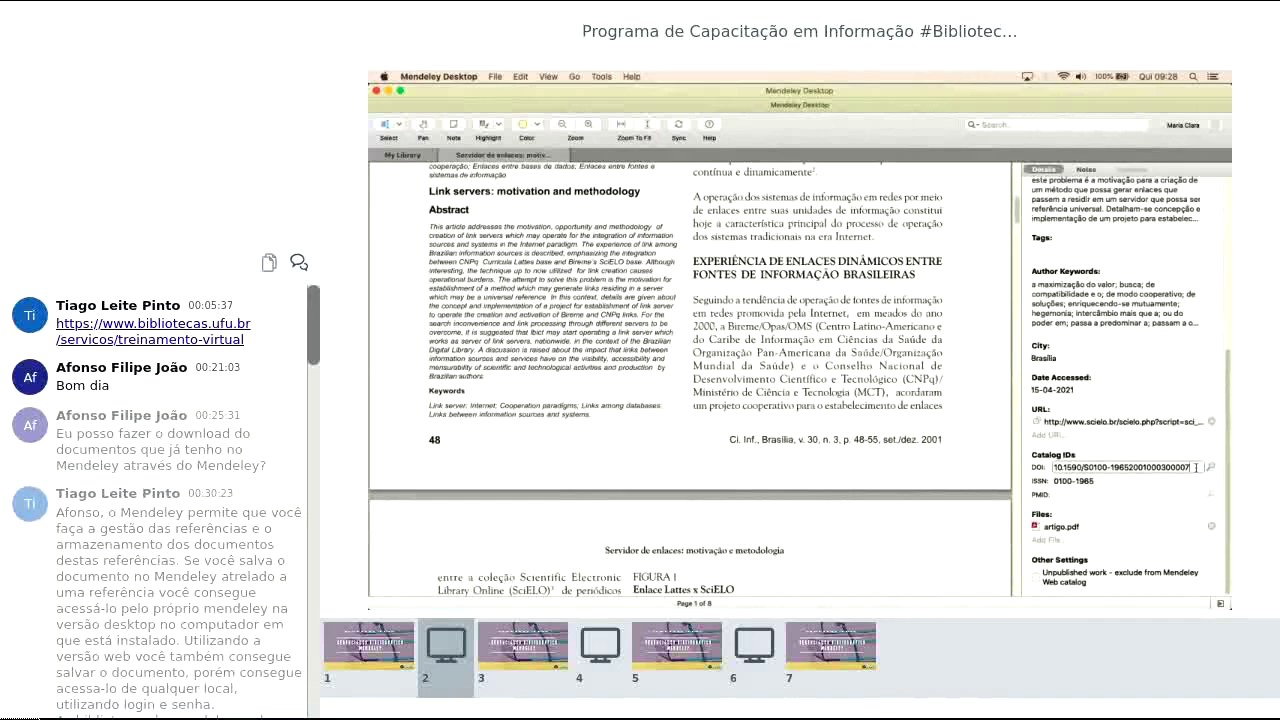
drag(1196, 467, 1036, 466)
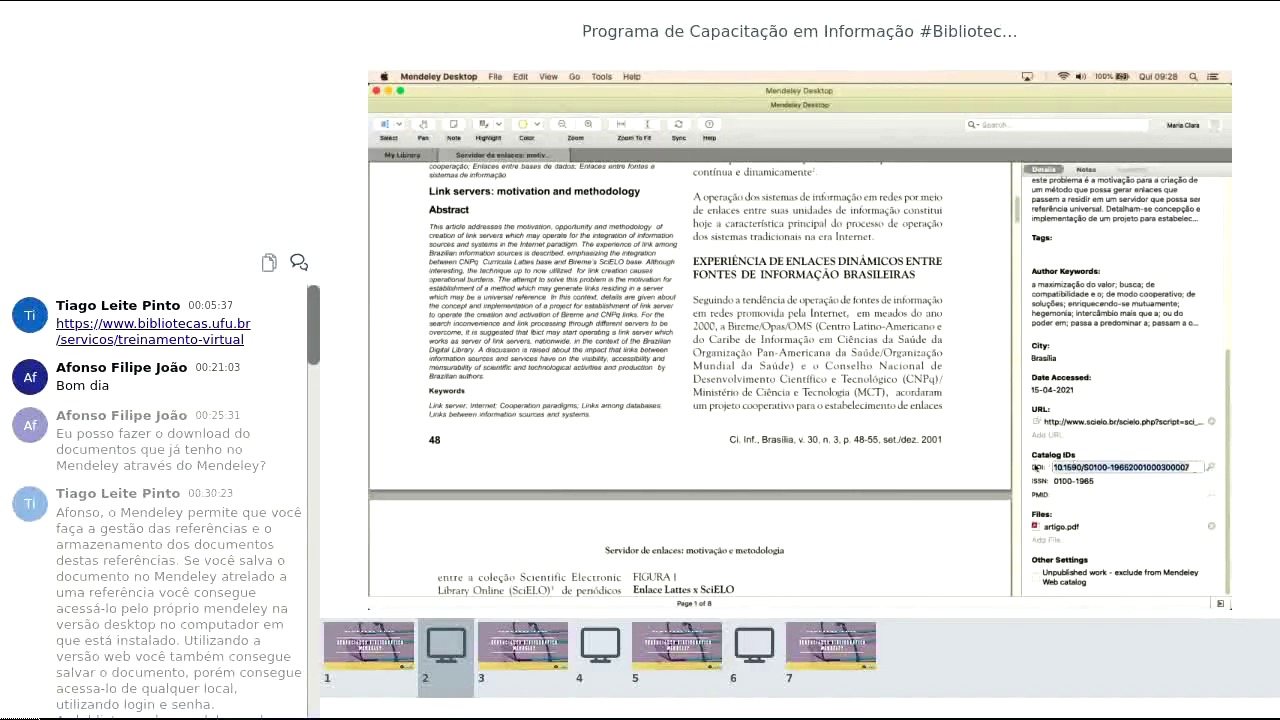
key(super+v)
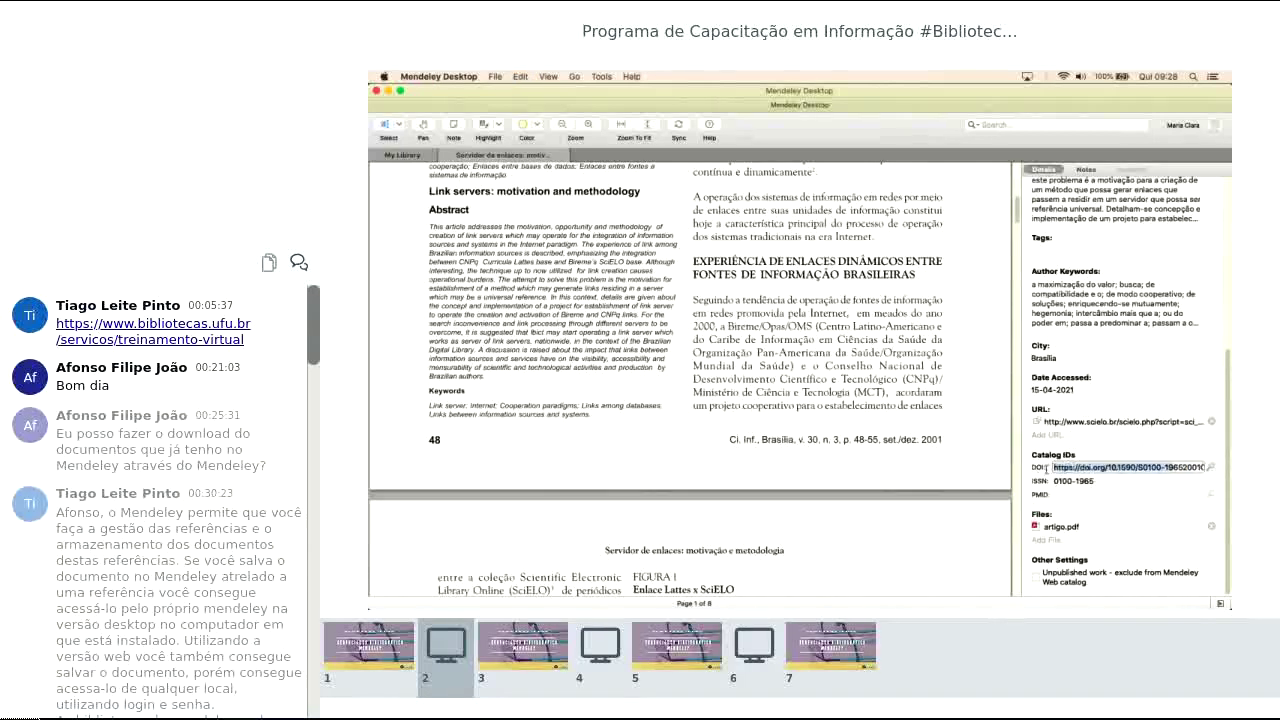
click(997, 492)
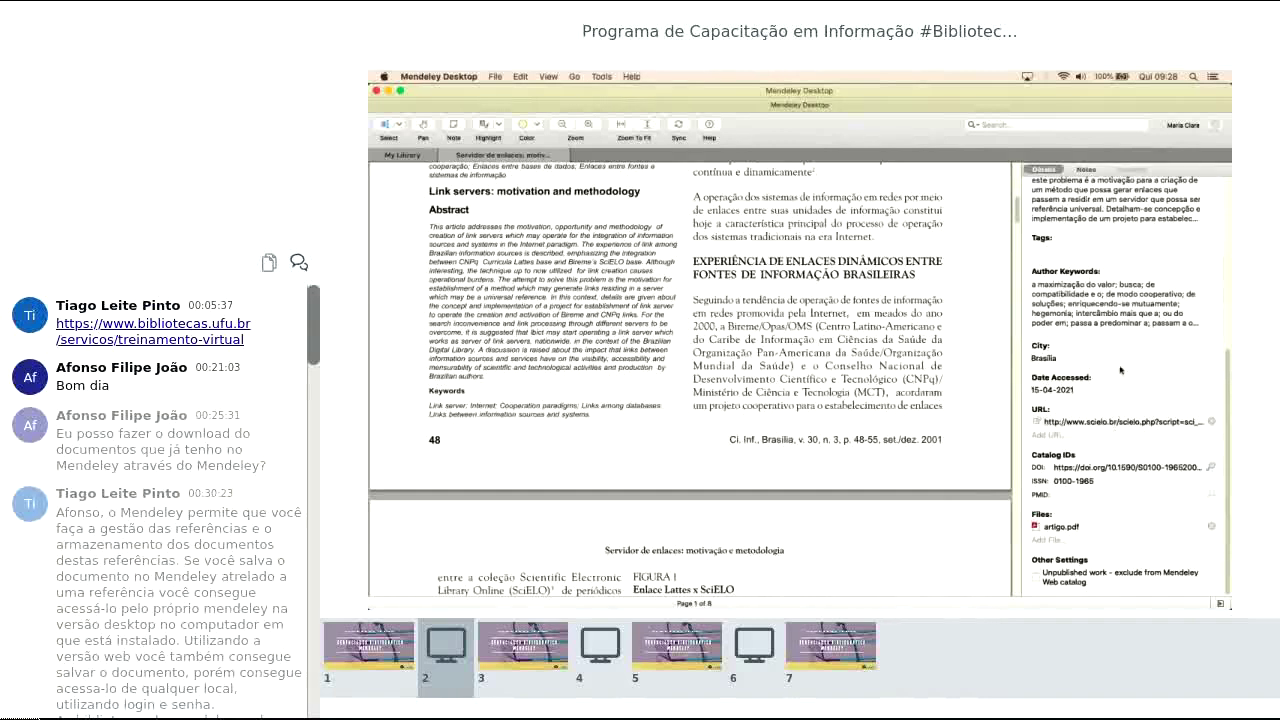
Step: Review the article's main details, return to the library, and select the 2020 article on violence against women during the pandemic
drag(1229, 378, 1221, 200)
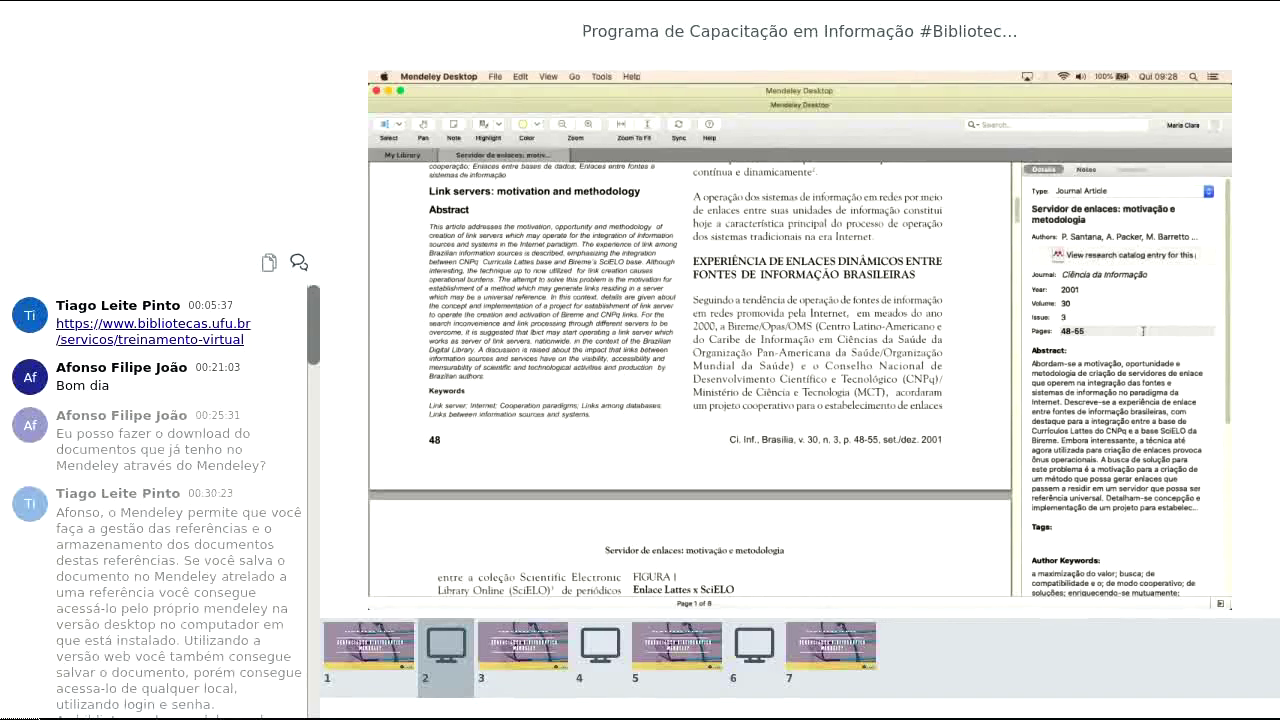
click(444, 156)
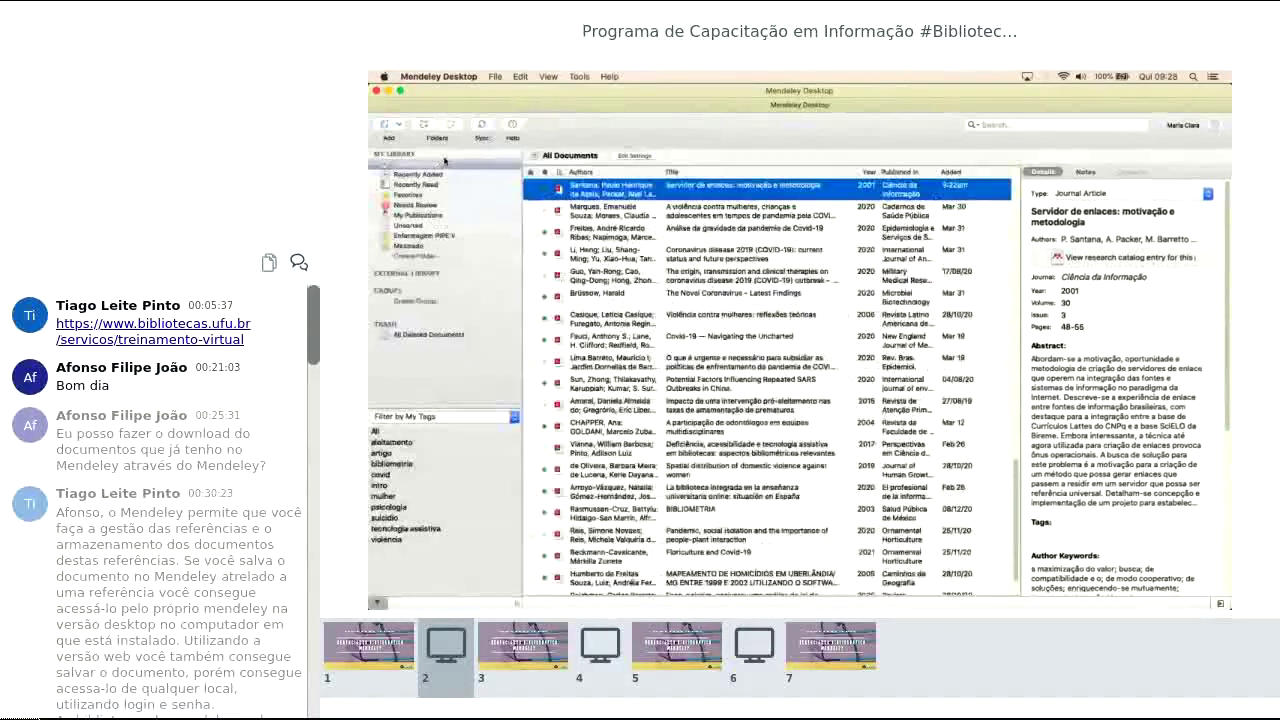
click(701, 213)
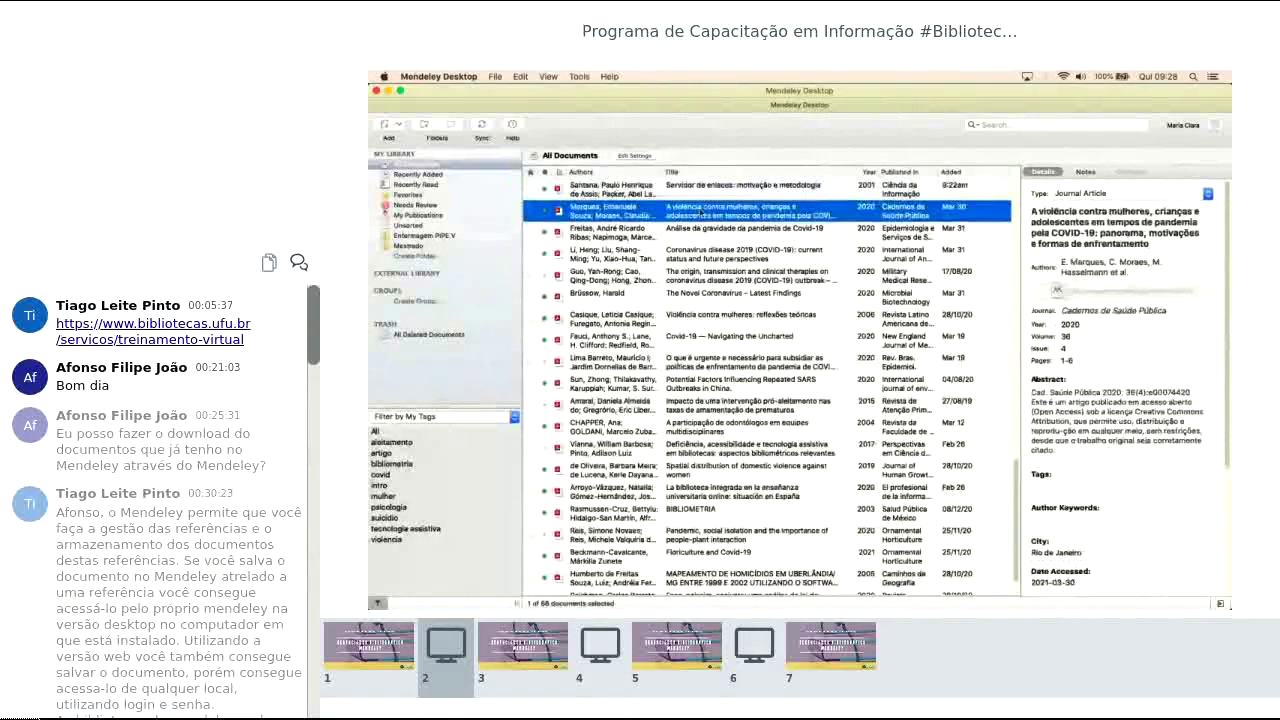
Step: Show the Add Folder import dialog and the Watch Folder option without importing anything
click(496, 78)
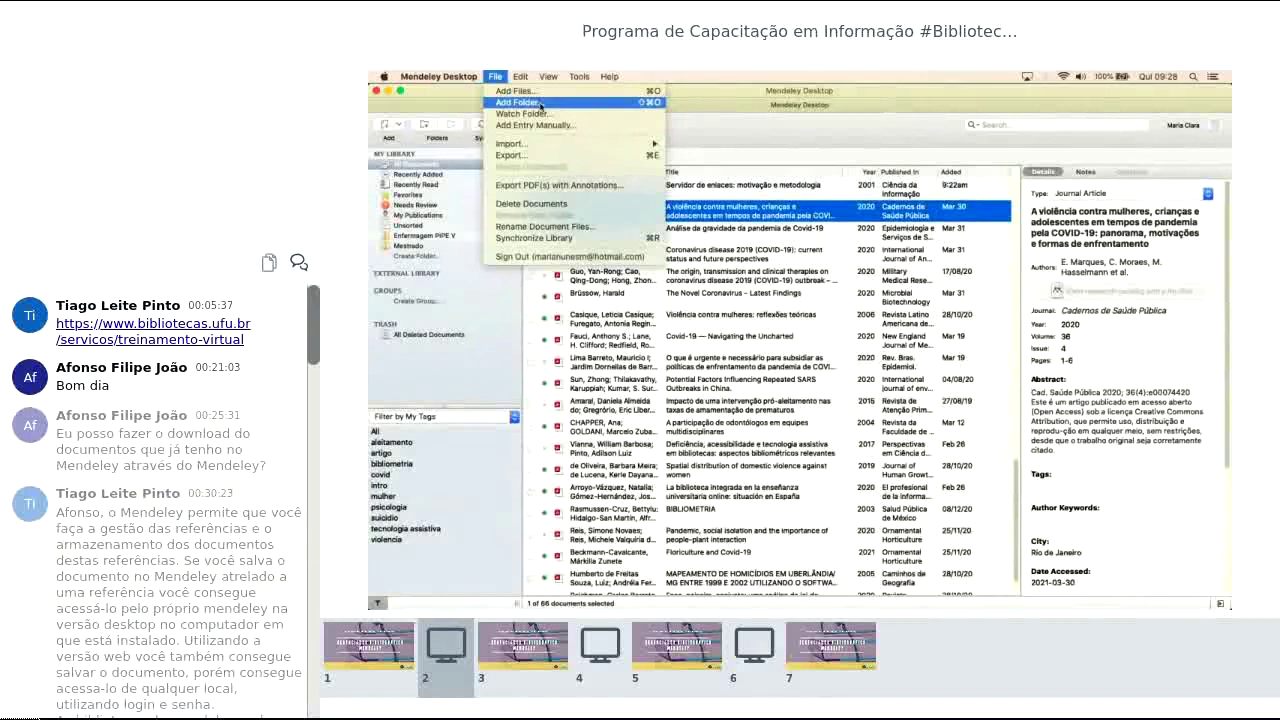
click(540, 104)
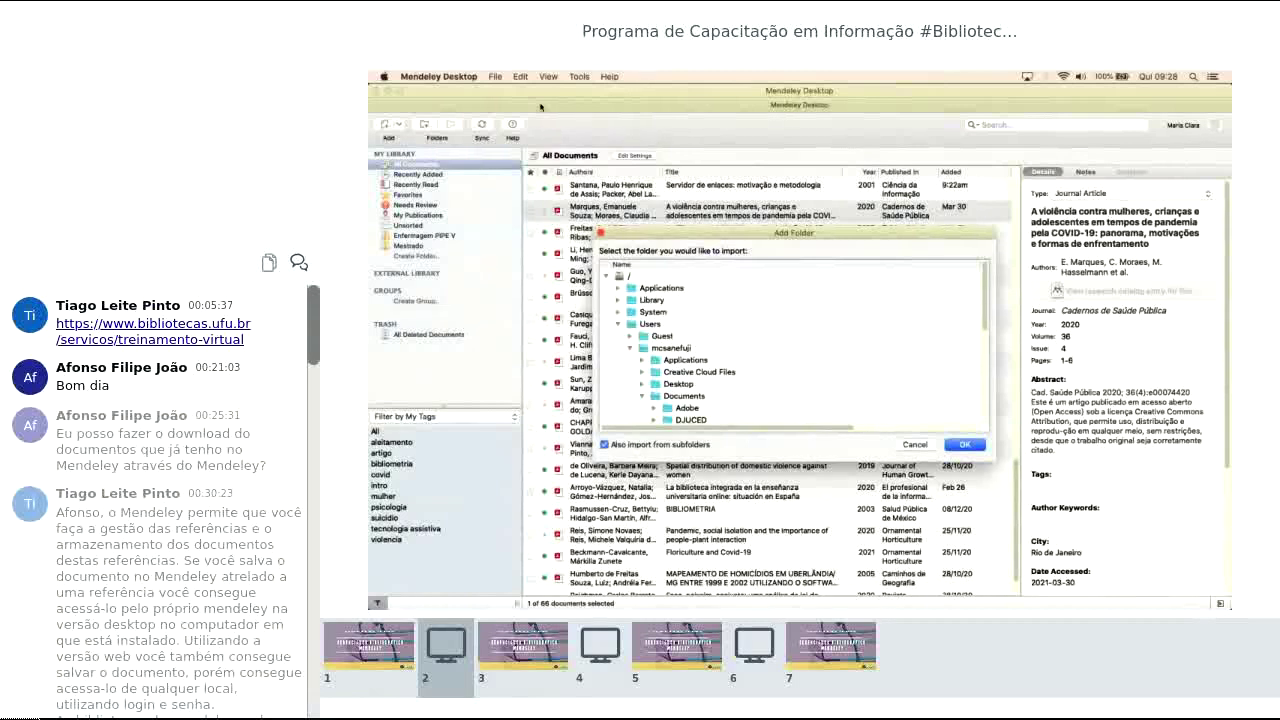
click(600, 232)
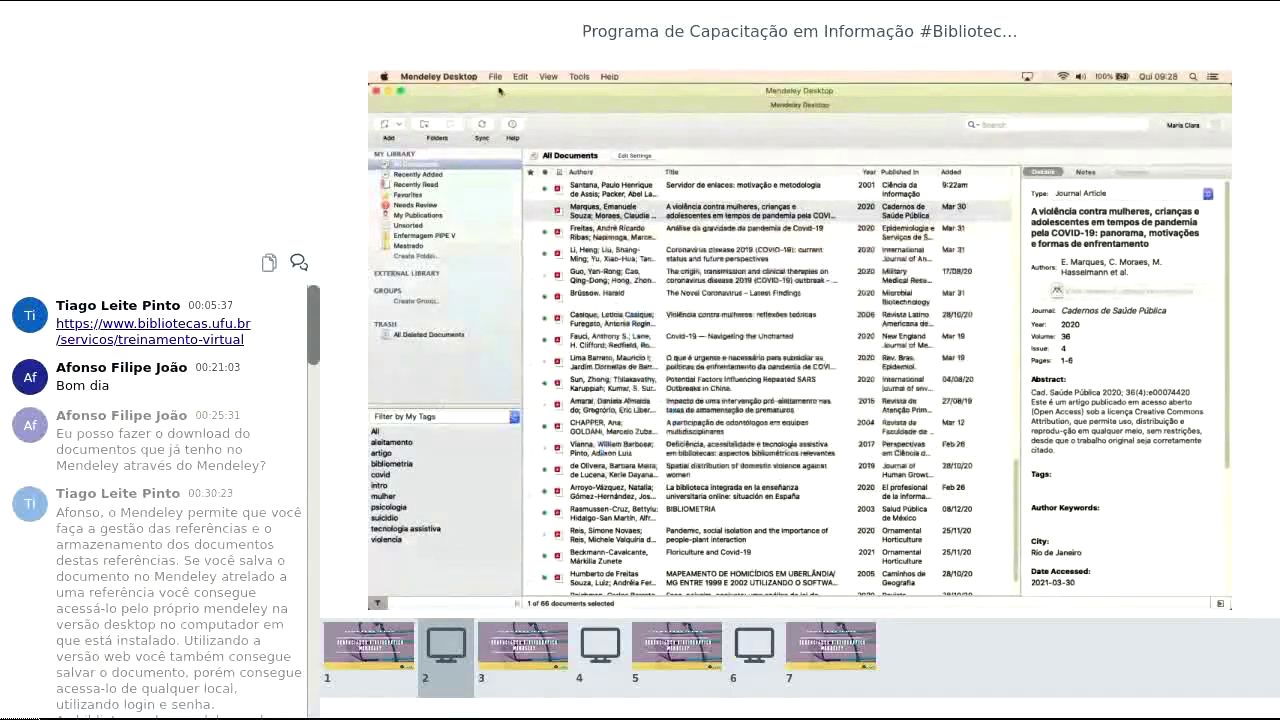
click(495, 76)
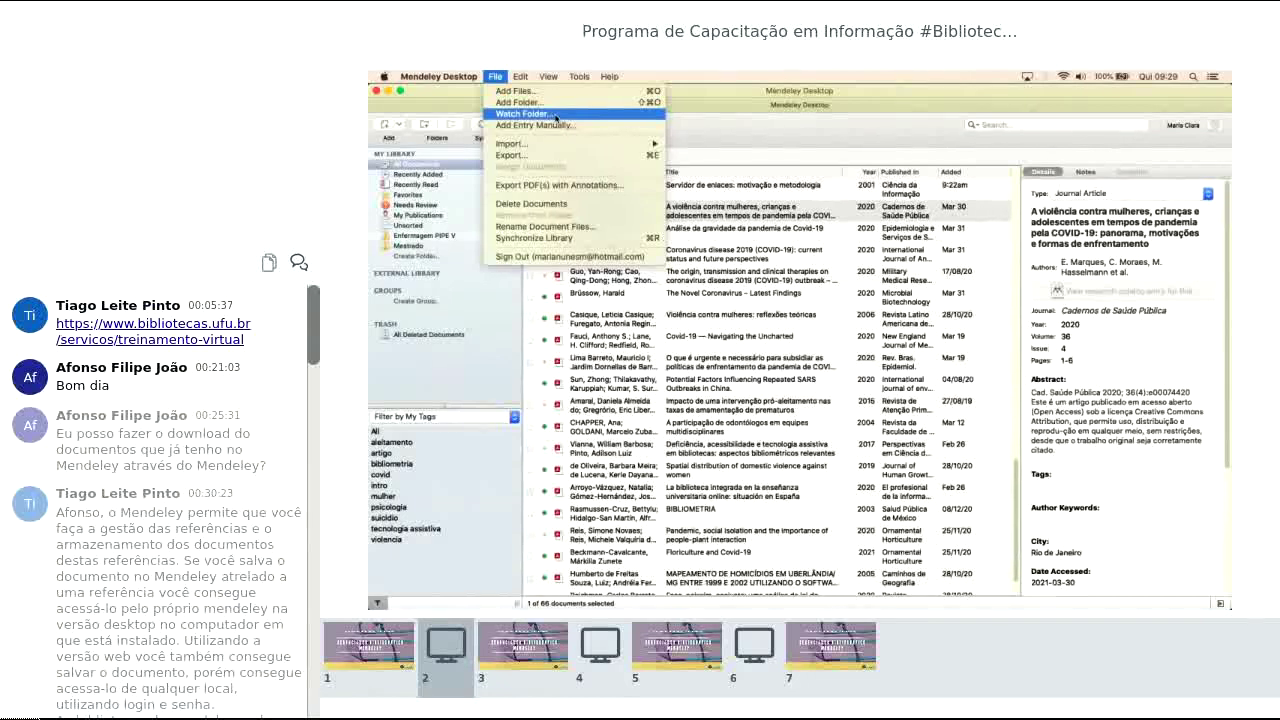
click(714, 140)
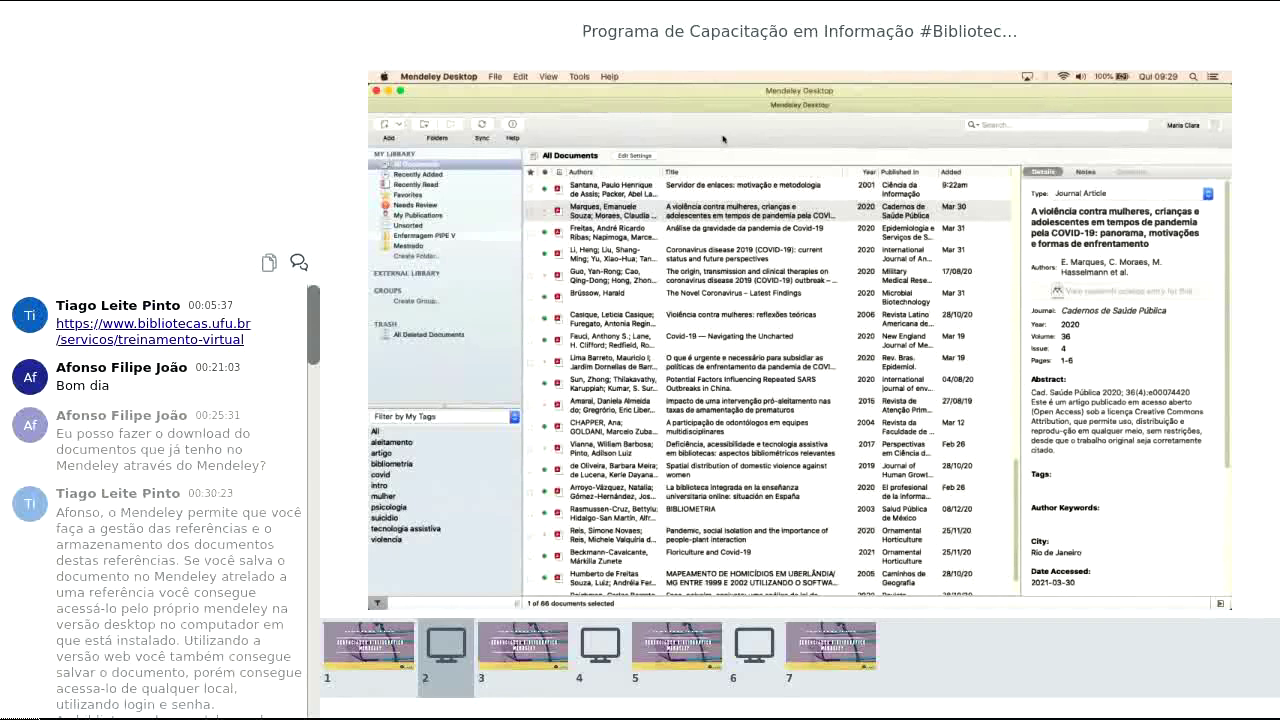
Step: Switch to Chrome, sign in to the Mendeley website with the account password, and dismiss the browser's password warning
key(super+Tab)
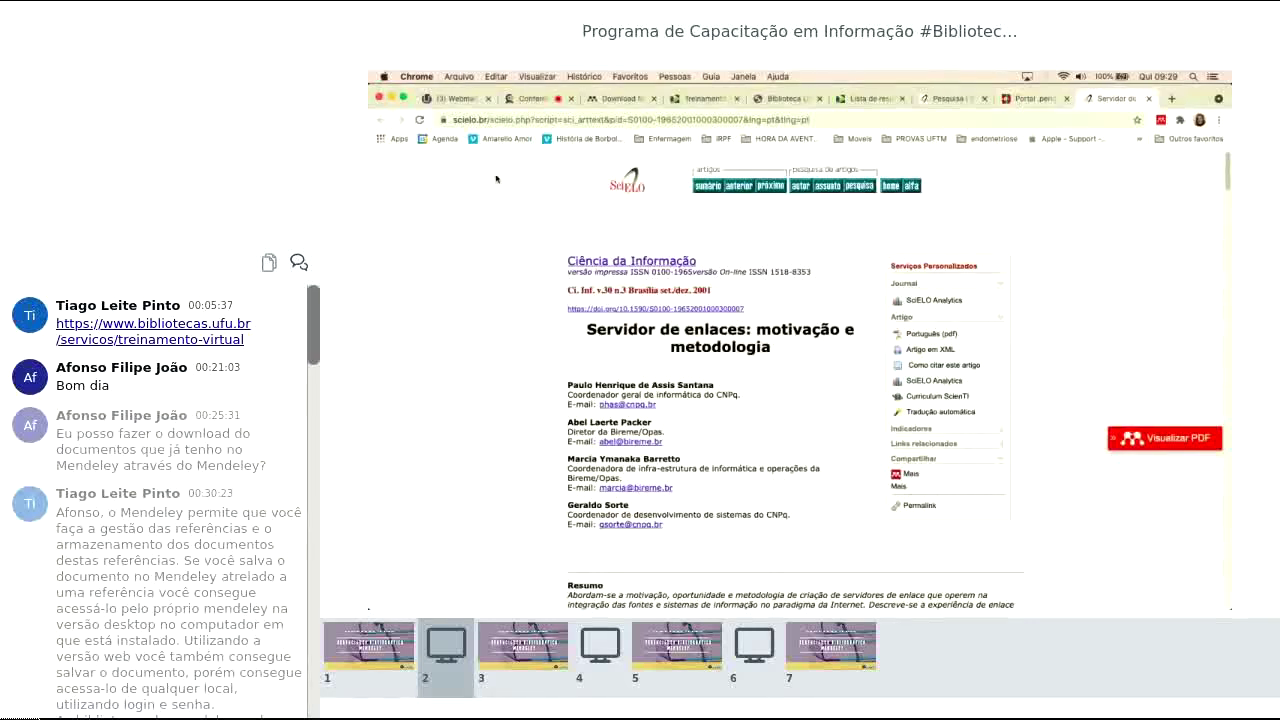
click(608, 98)
click(575, 174)
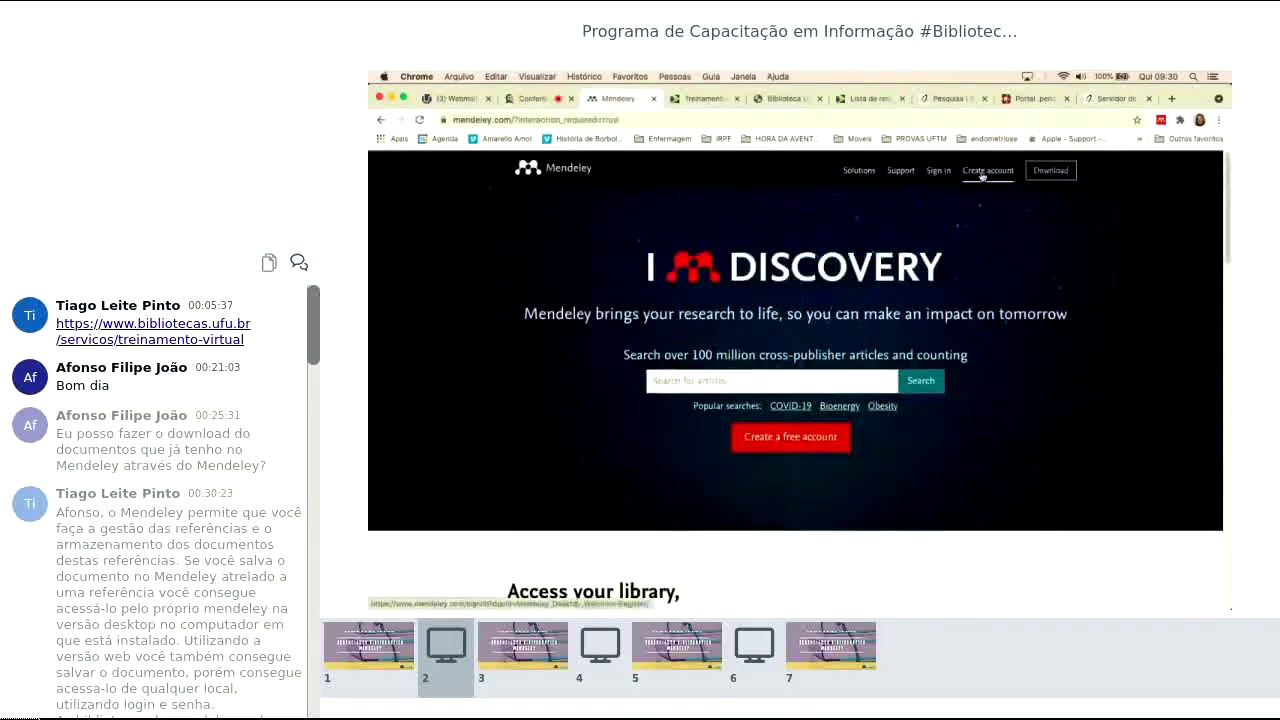
click(931, 172)
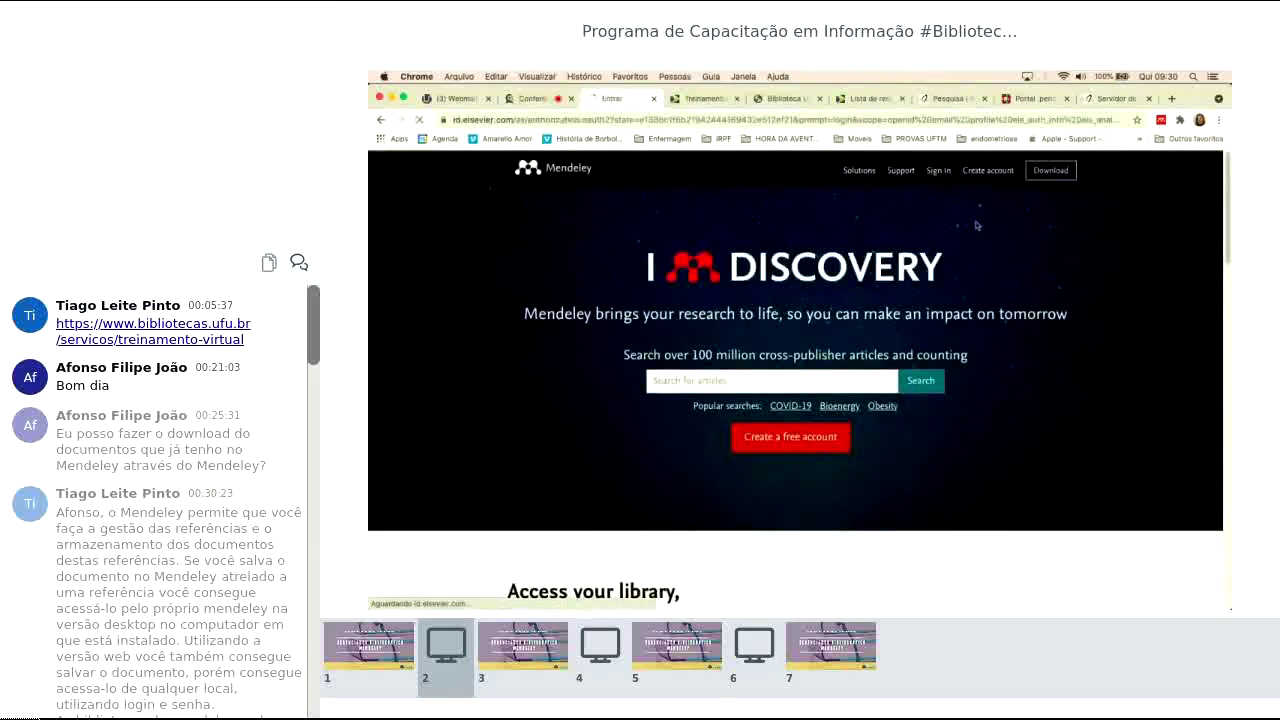
text(••)
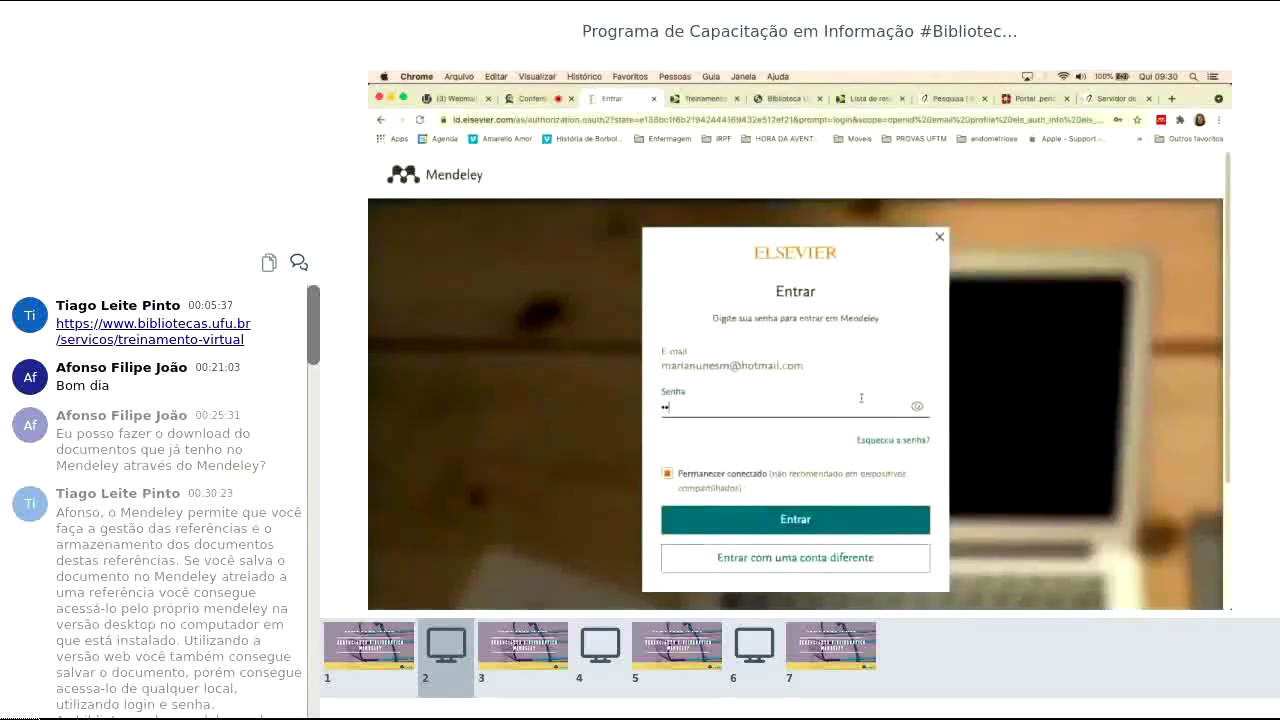
text(••••••••)
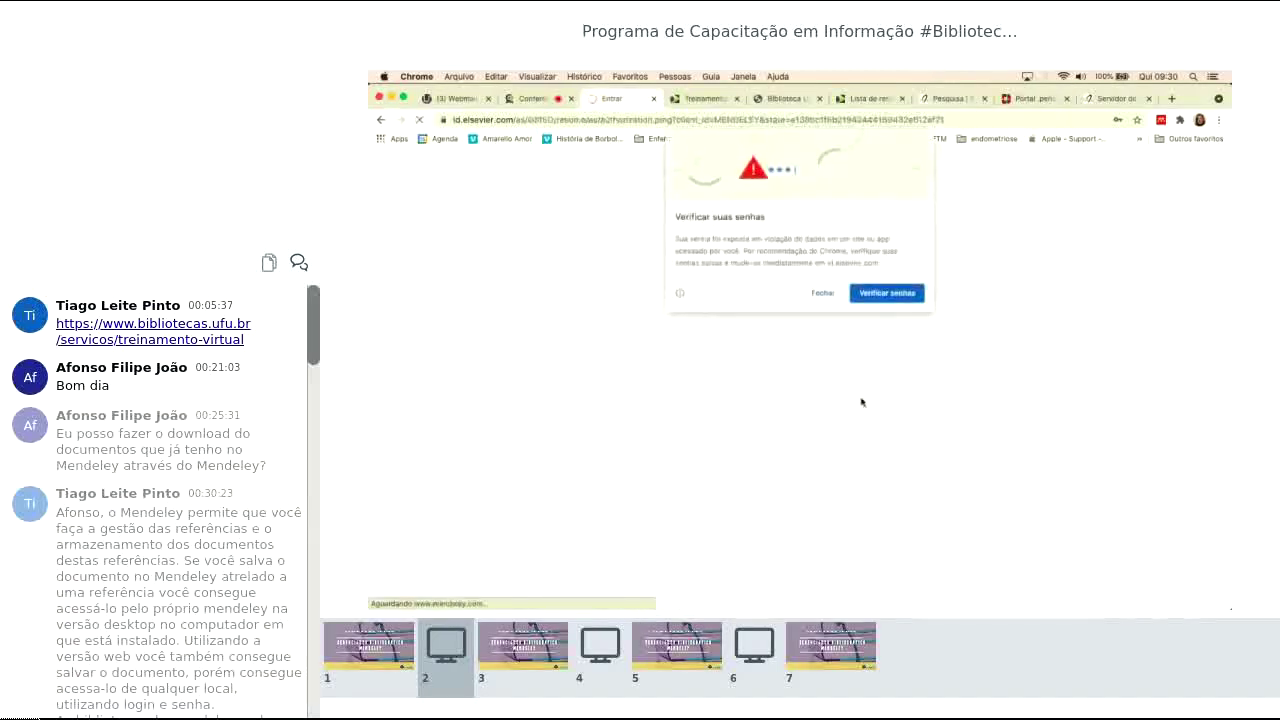
click(823, 293)
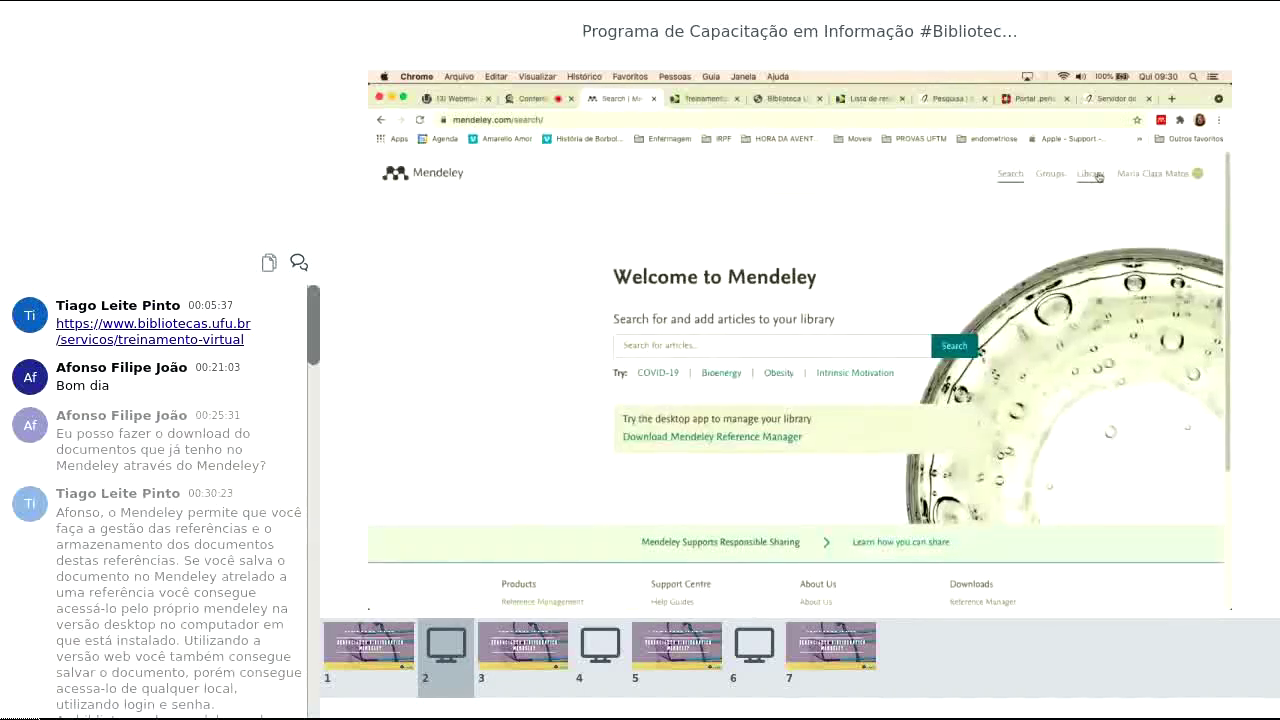
Step: Open the online Mendeley library and start adding a new reference as a manual entry
click(1092, 175)
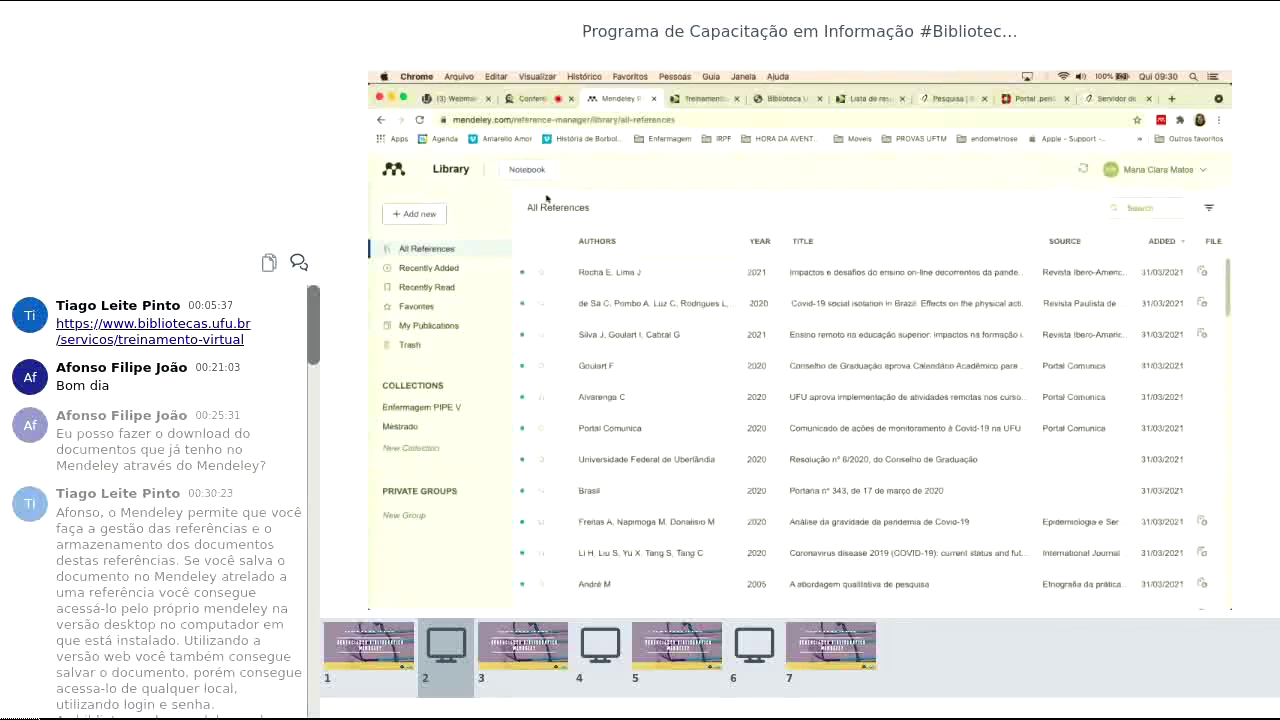
click(414, 214)
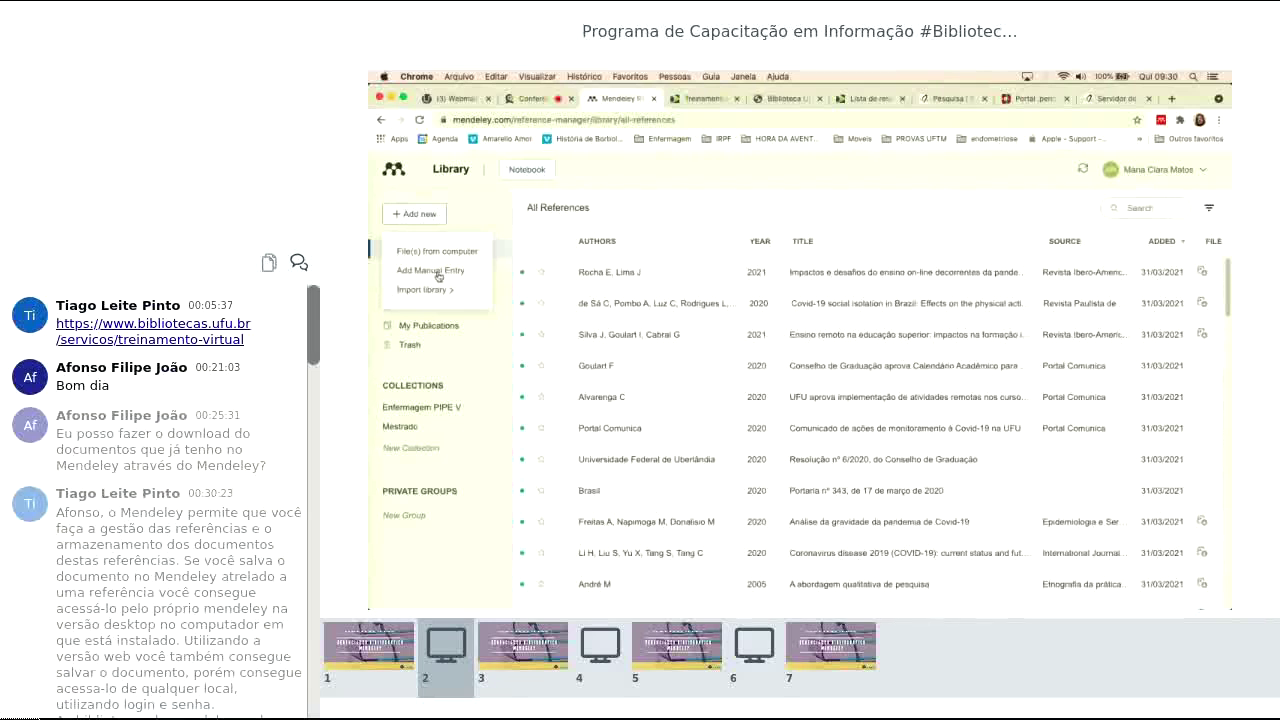
click(437, 274)
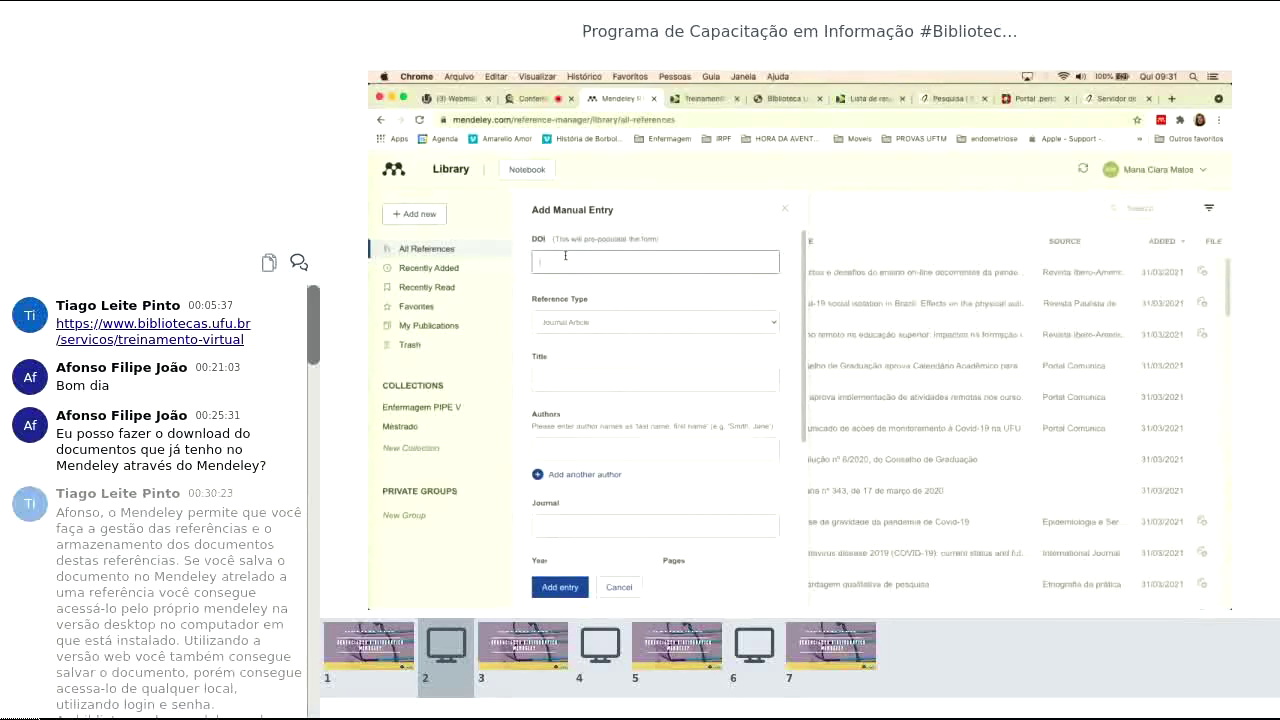
Step: Look over the manual entry form and set its reference type to Book Section
scroll(627, 272, down, 2)
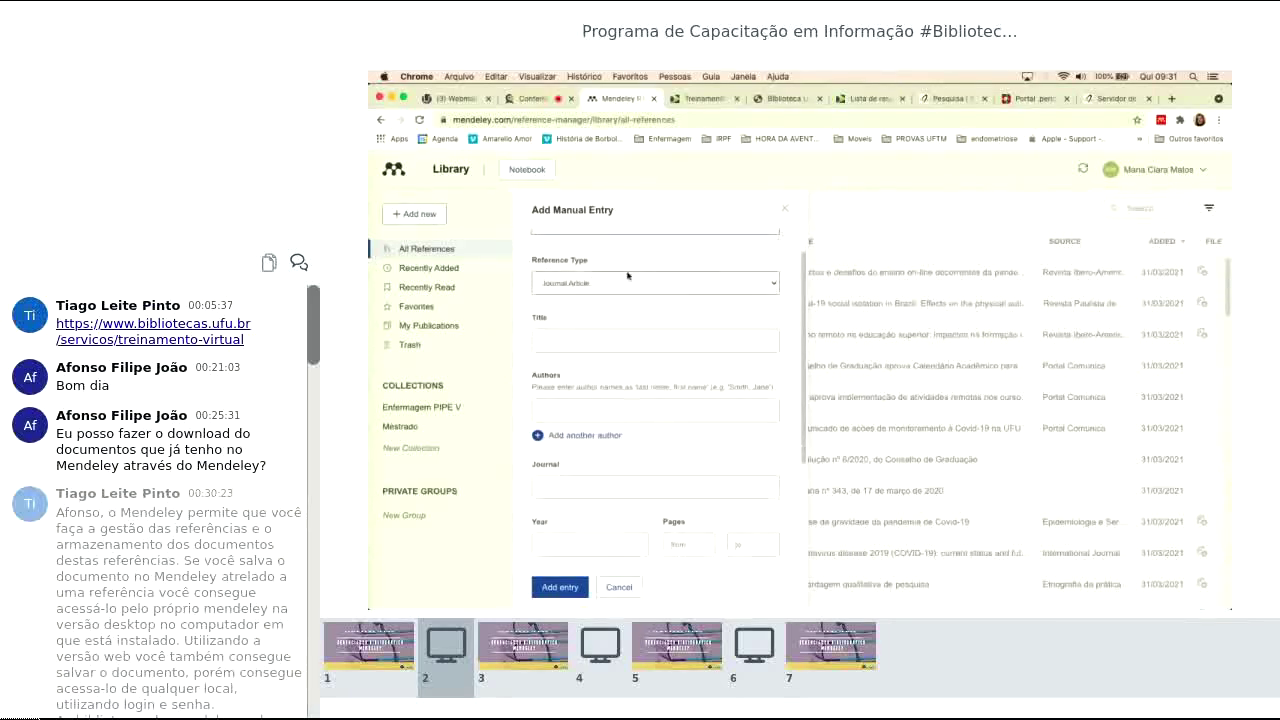
scroll(627, 275, up, 1)
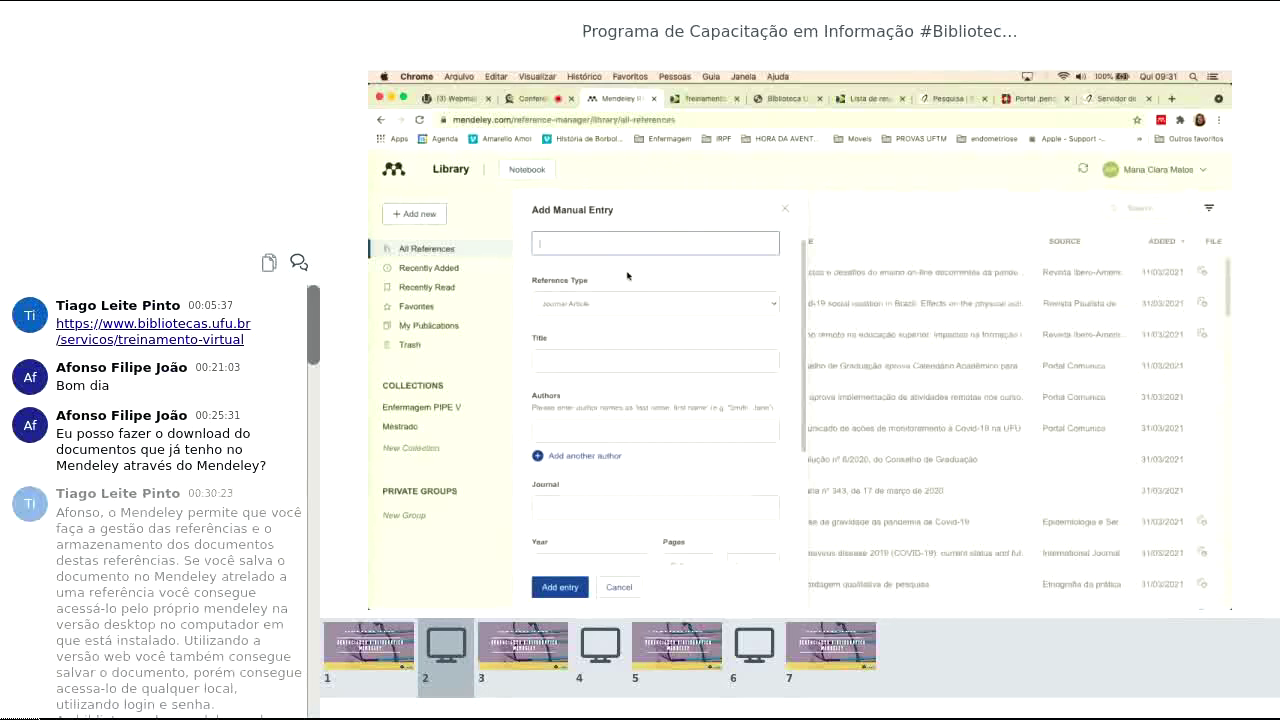
scroll(627, 276, up, 1)
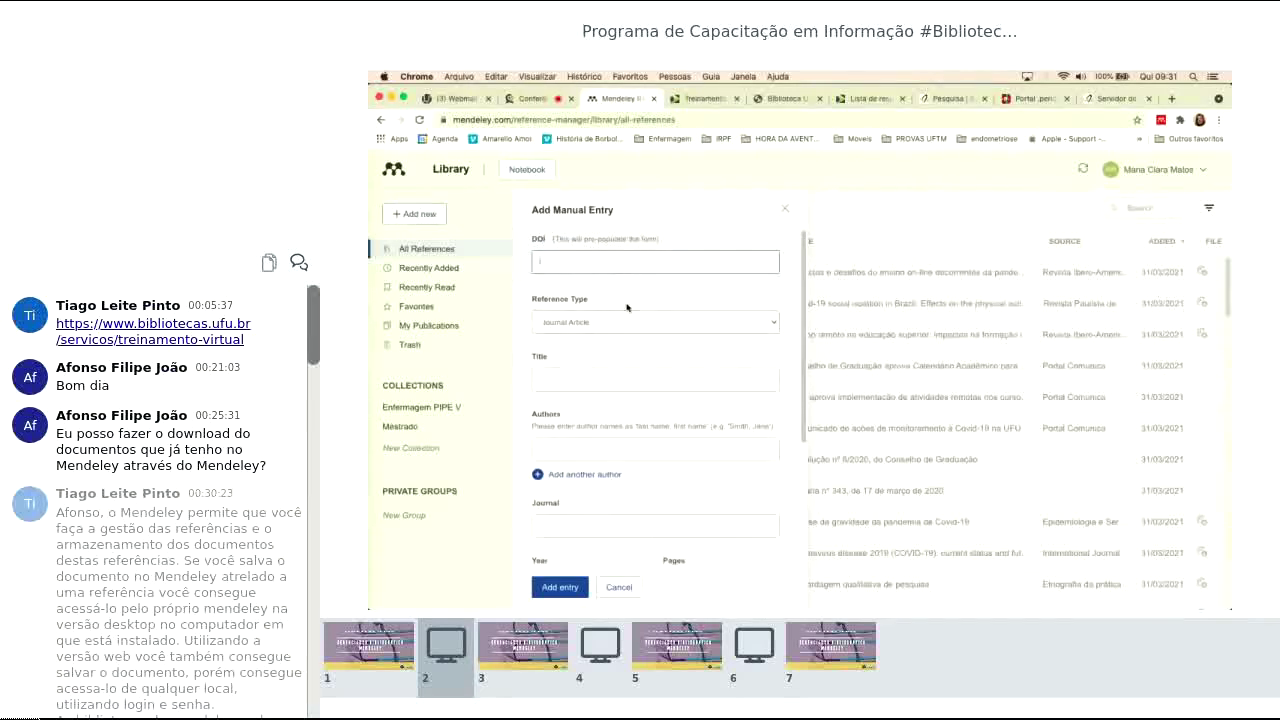
scroll(605, 290, down, 3)
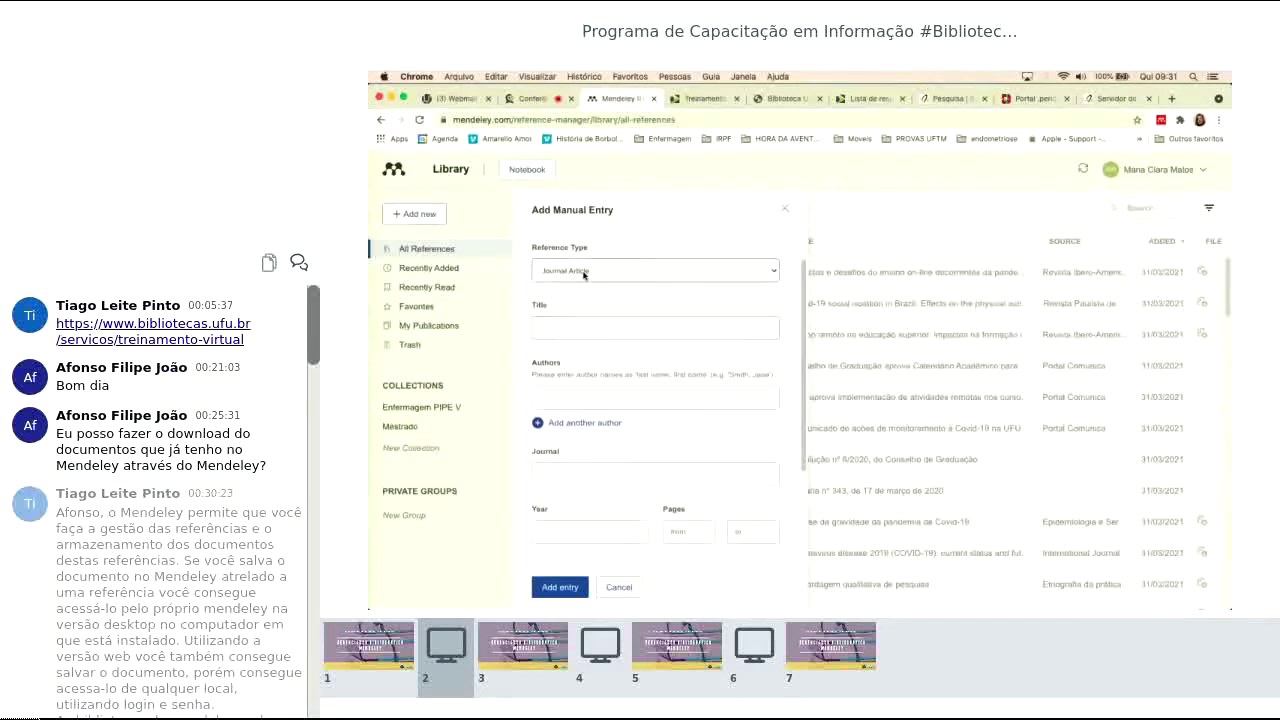
click(585, 272)
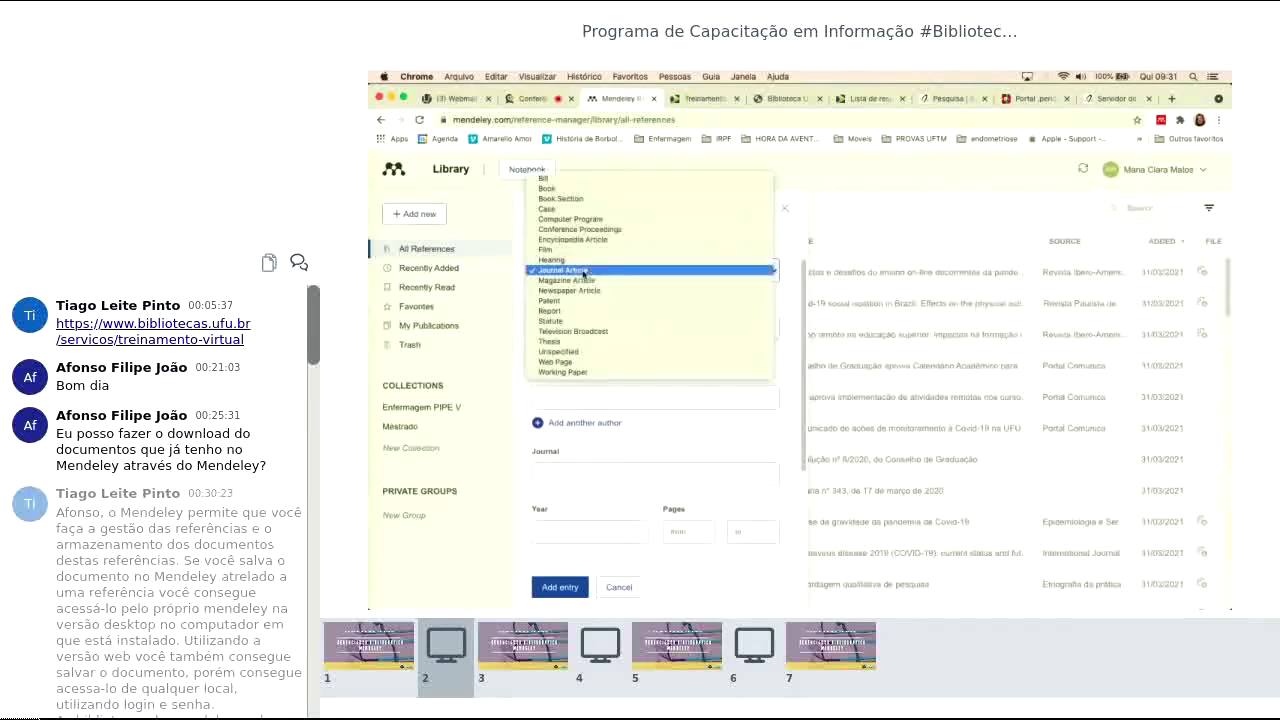
click(578, 200)
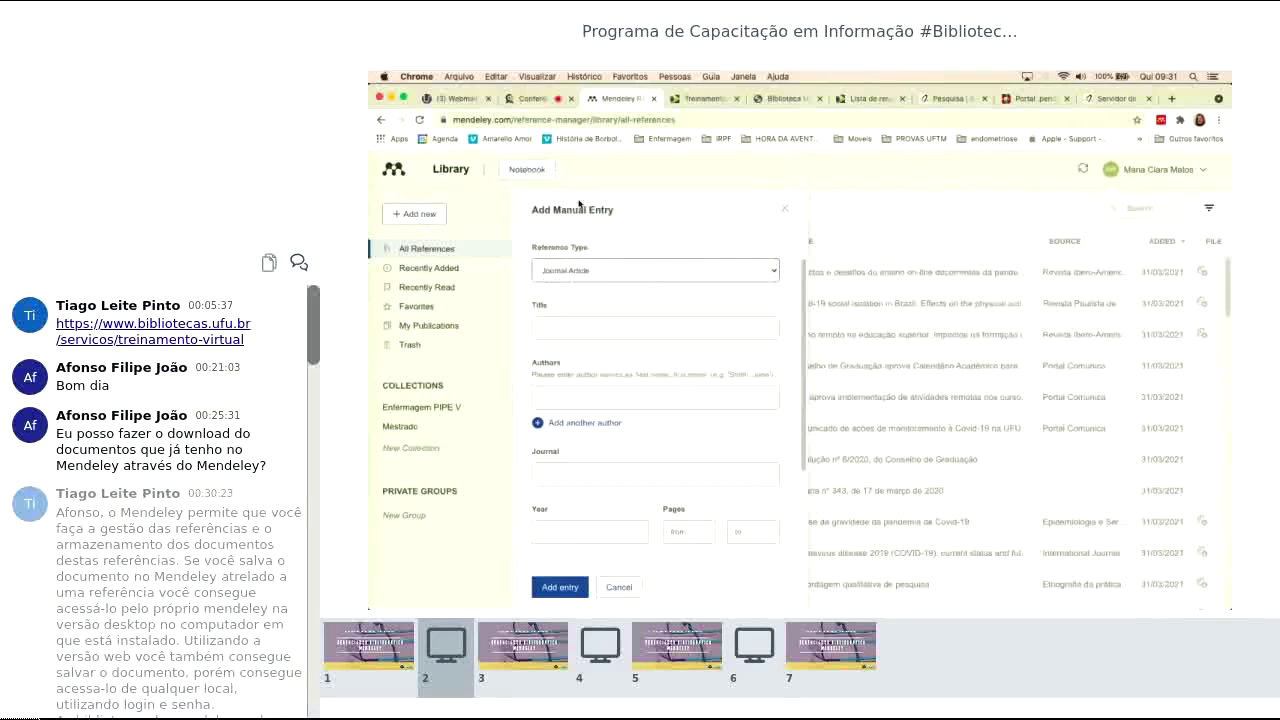
Step: Examine the manual entry fields for a Book Section, from title, authors and book through to editors and city
click(573, 331)
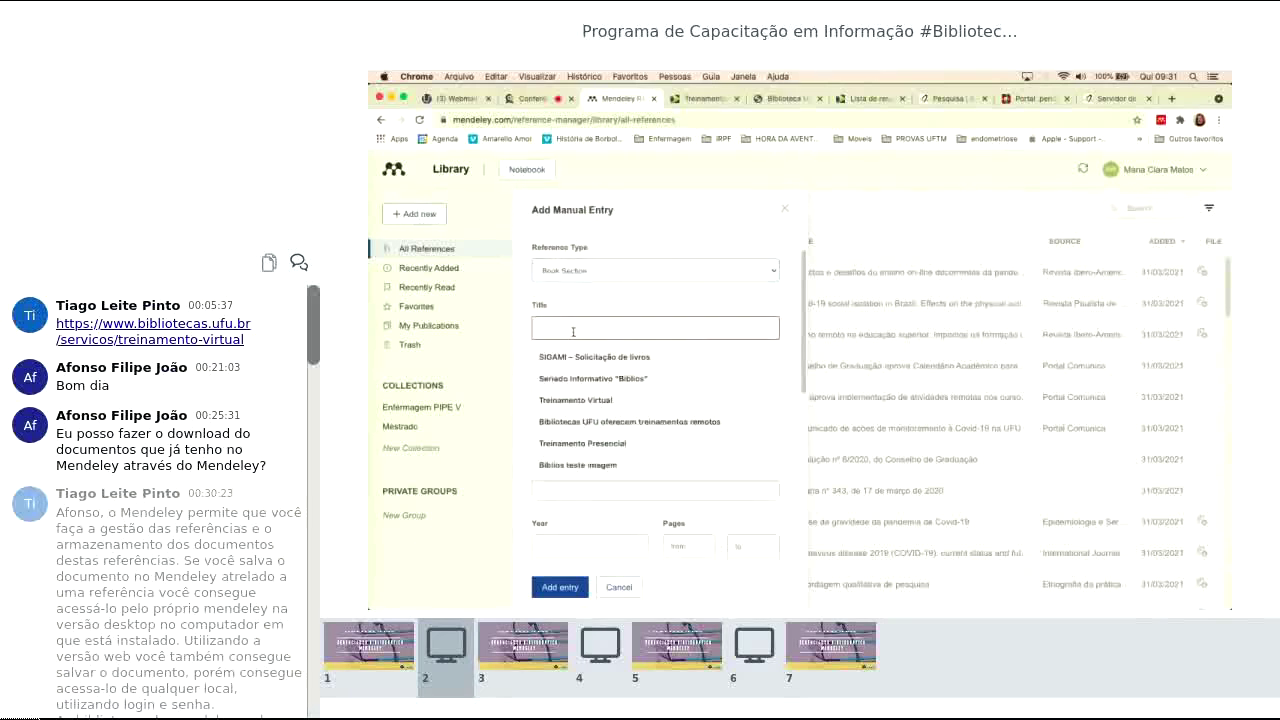
click(588, 316)
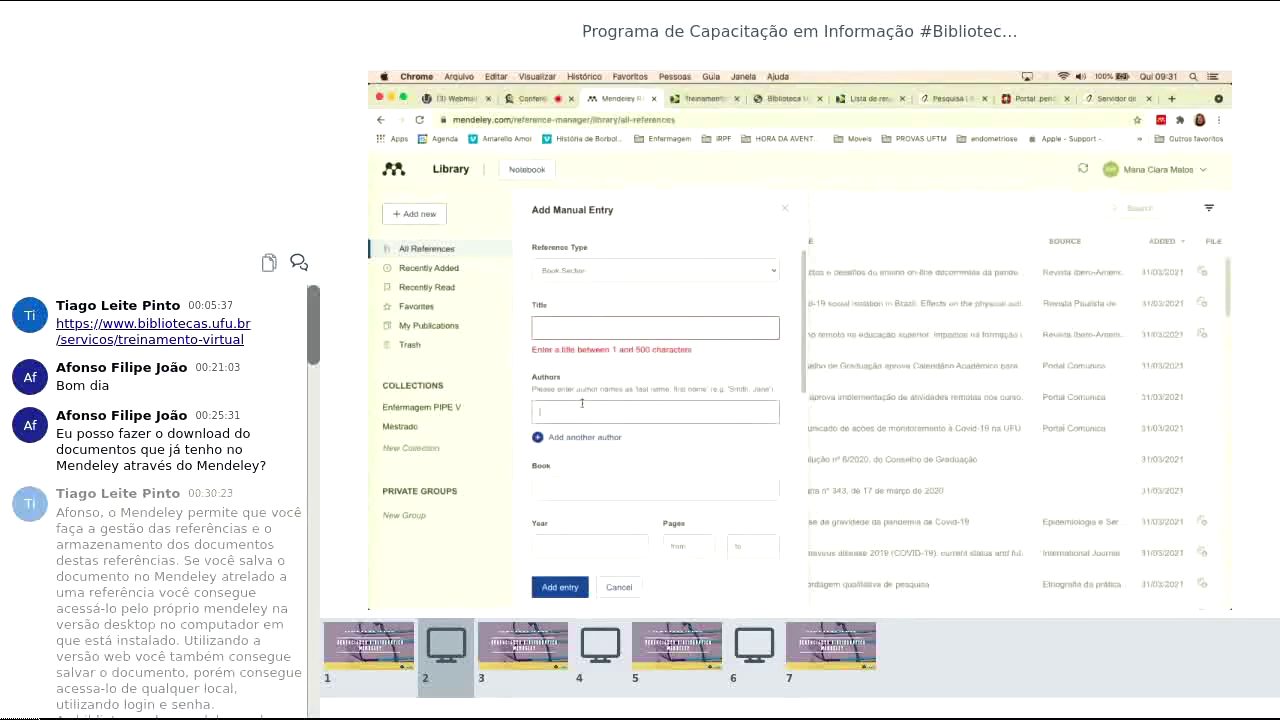
scroll(582, 403, down, 2)
click(559, 411)
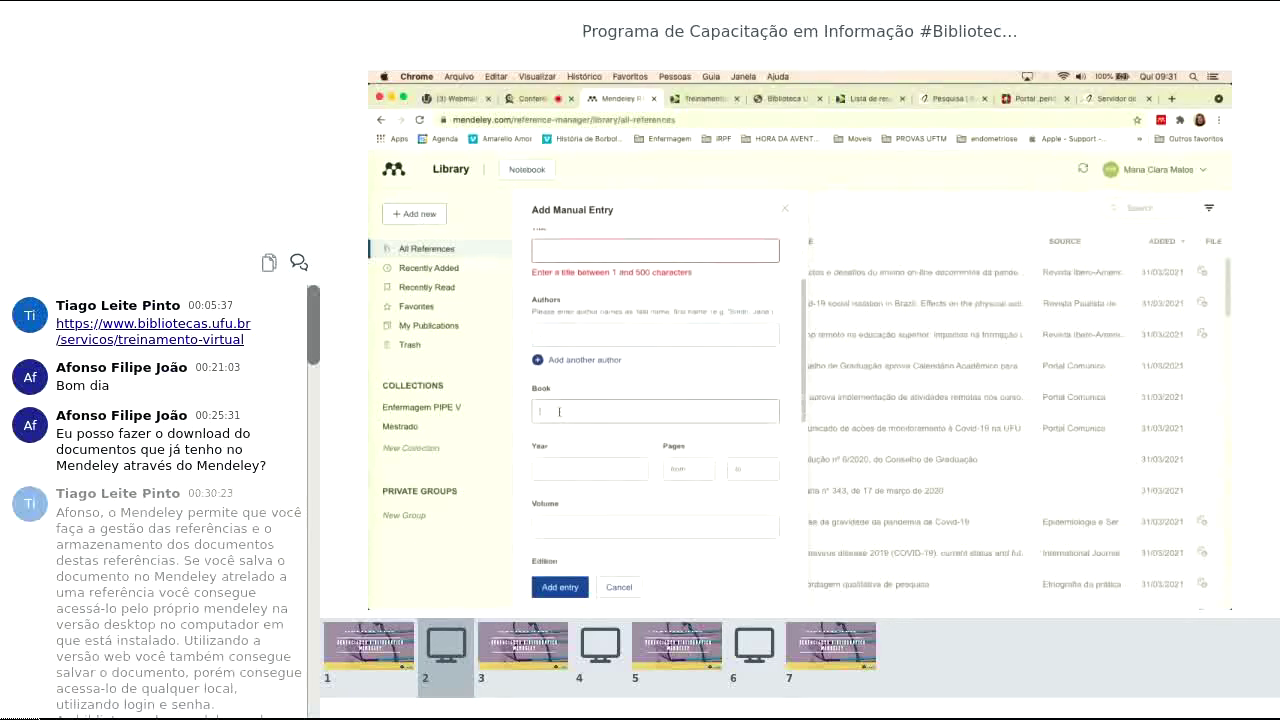
scroll(600, 415, down, 1)
click(639, 423)
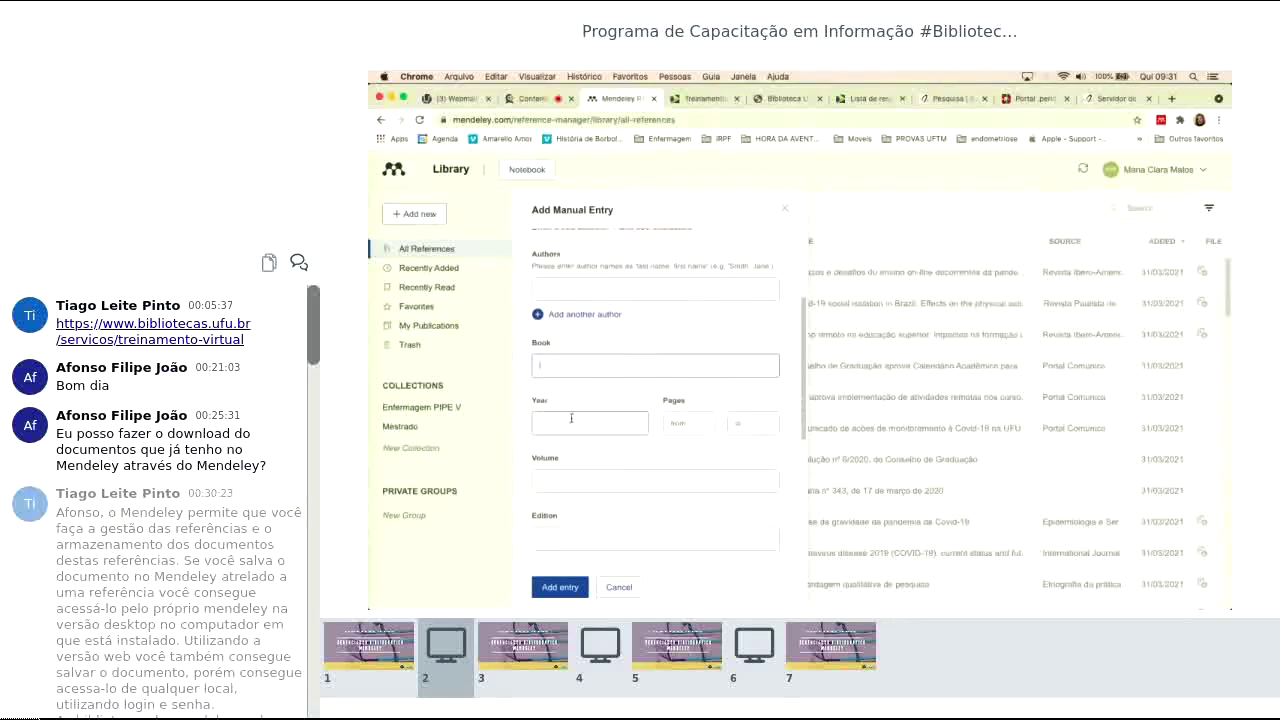
click(665, 424)
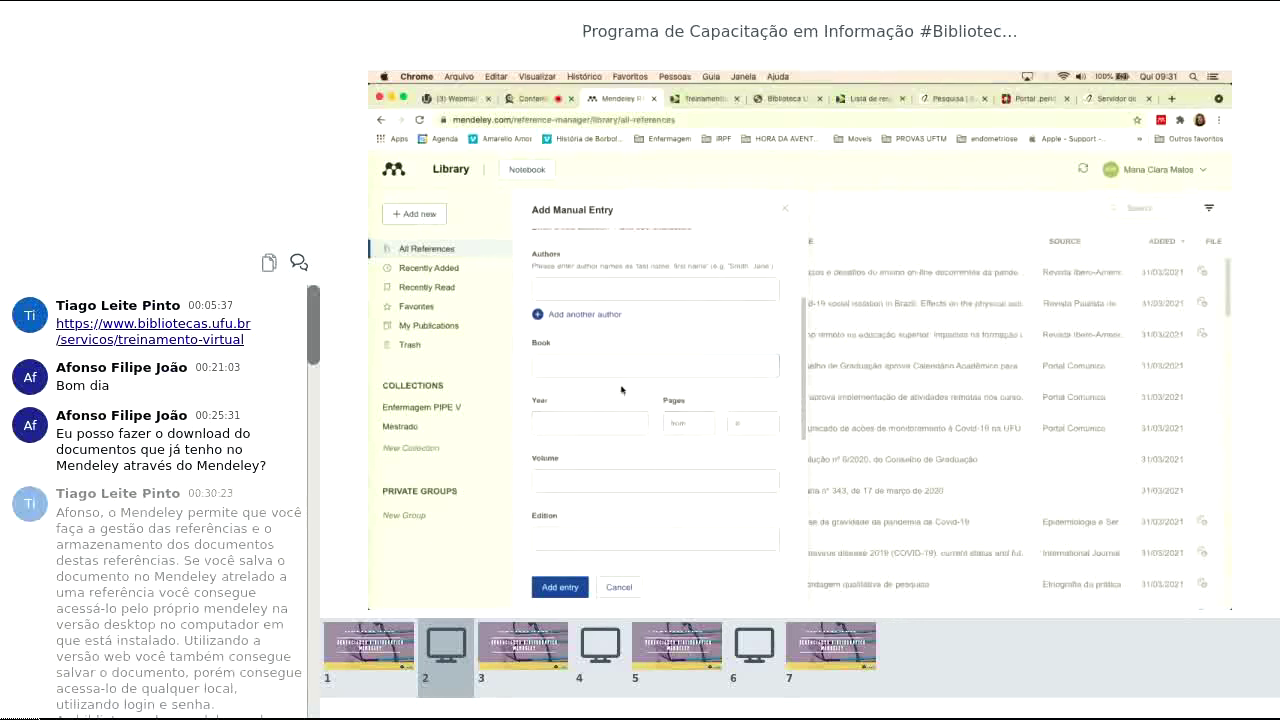
scroll(621, 390, down, 3)
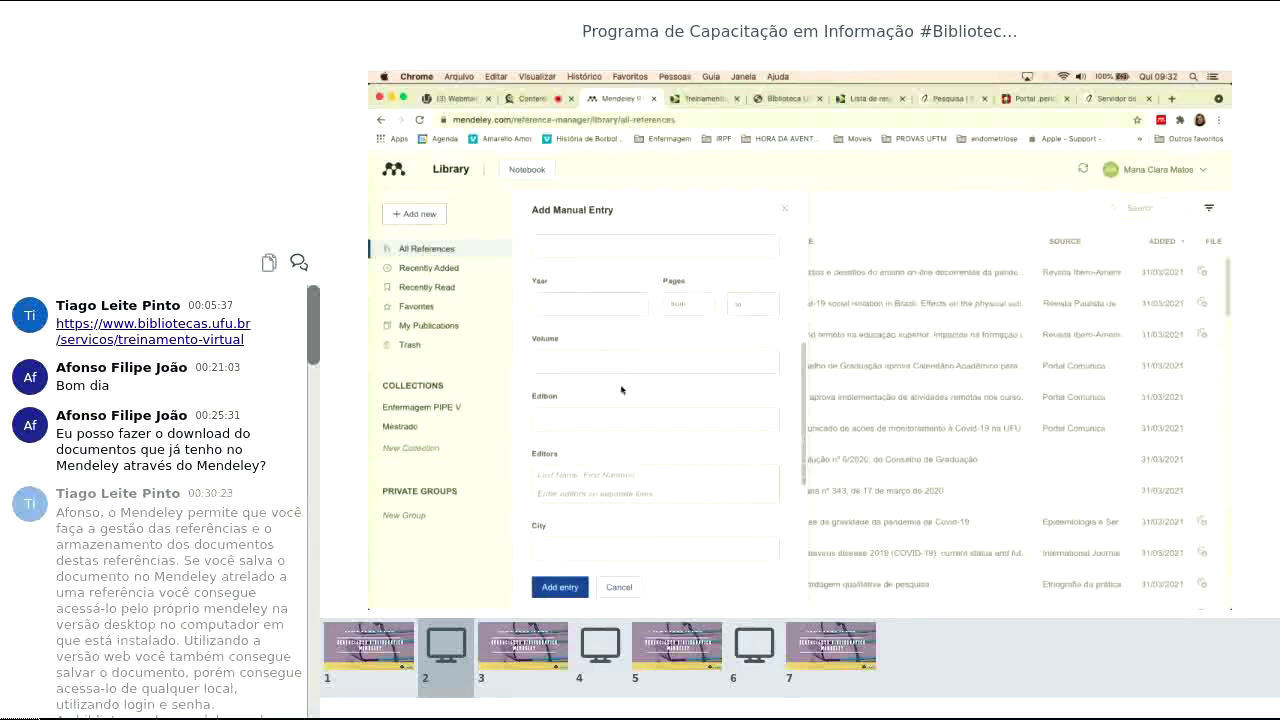
scroll(621, 390, up, 6)
scroll(621, 390, up, 1)
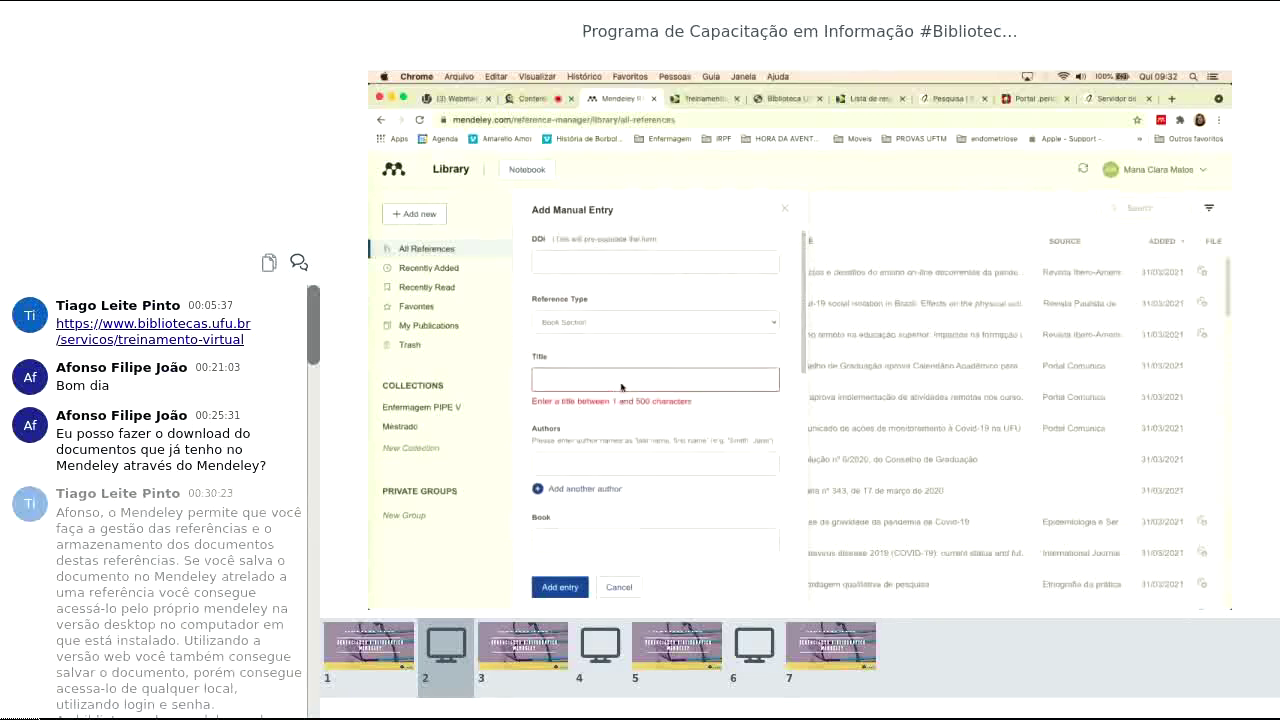
Step: Set the reference type to Journal Article and look over the fields that this type offers
click(598, 328)
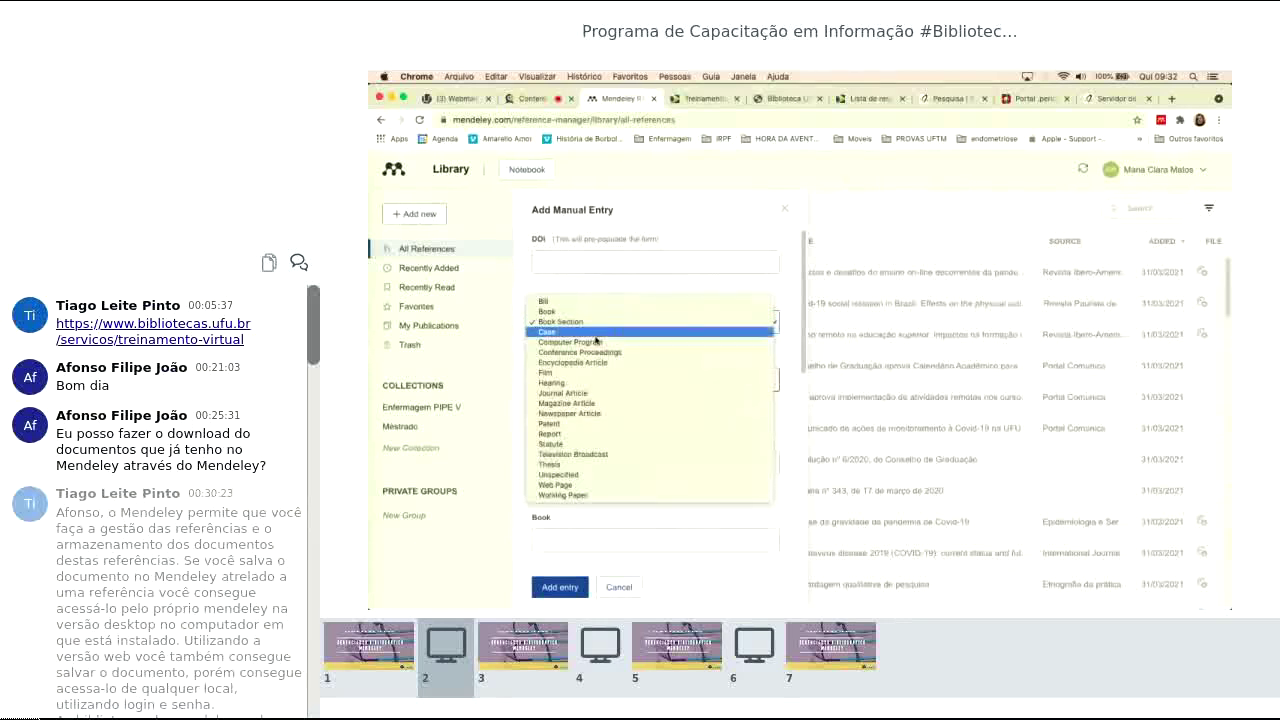
click(598, 393)
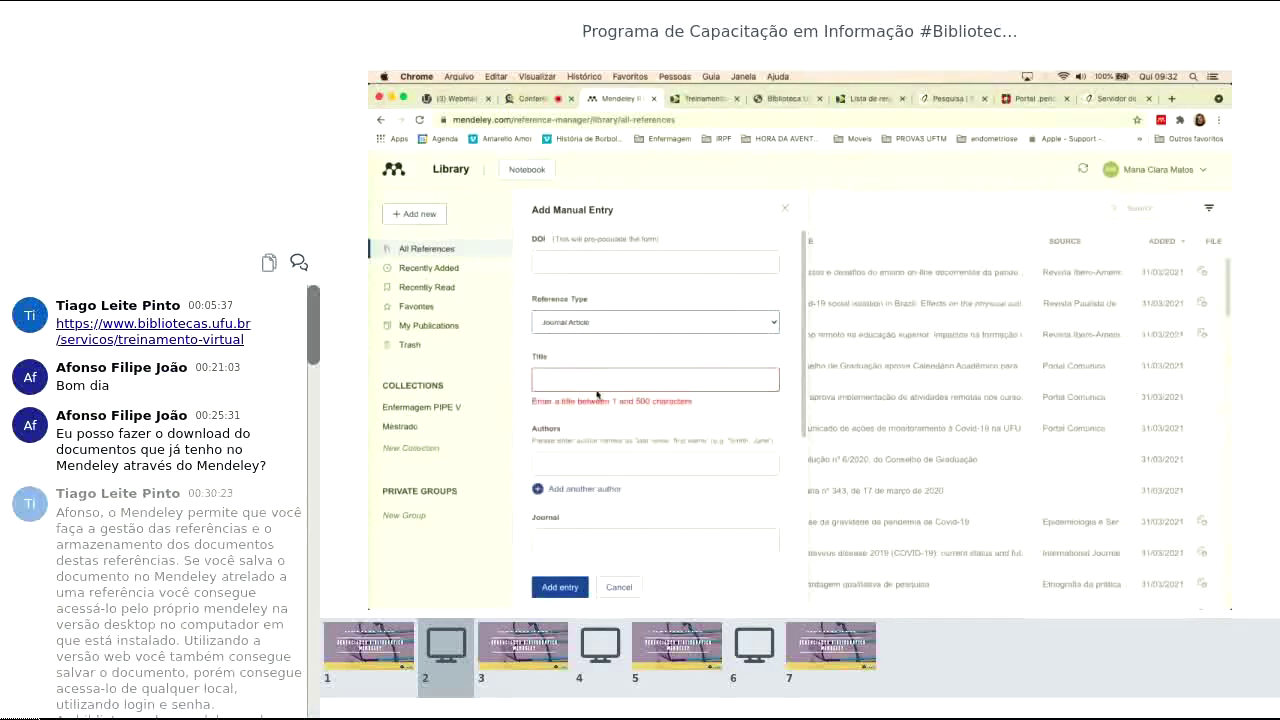
scroll(597, 395, down, 1)
scroll(597, 395, down, 4)
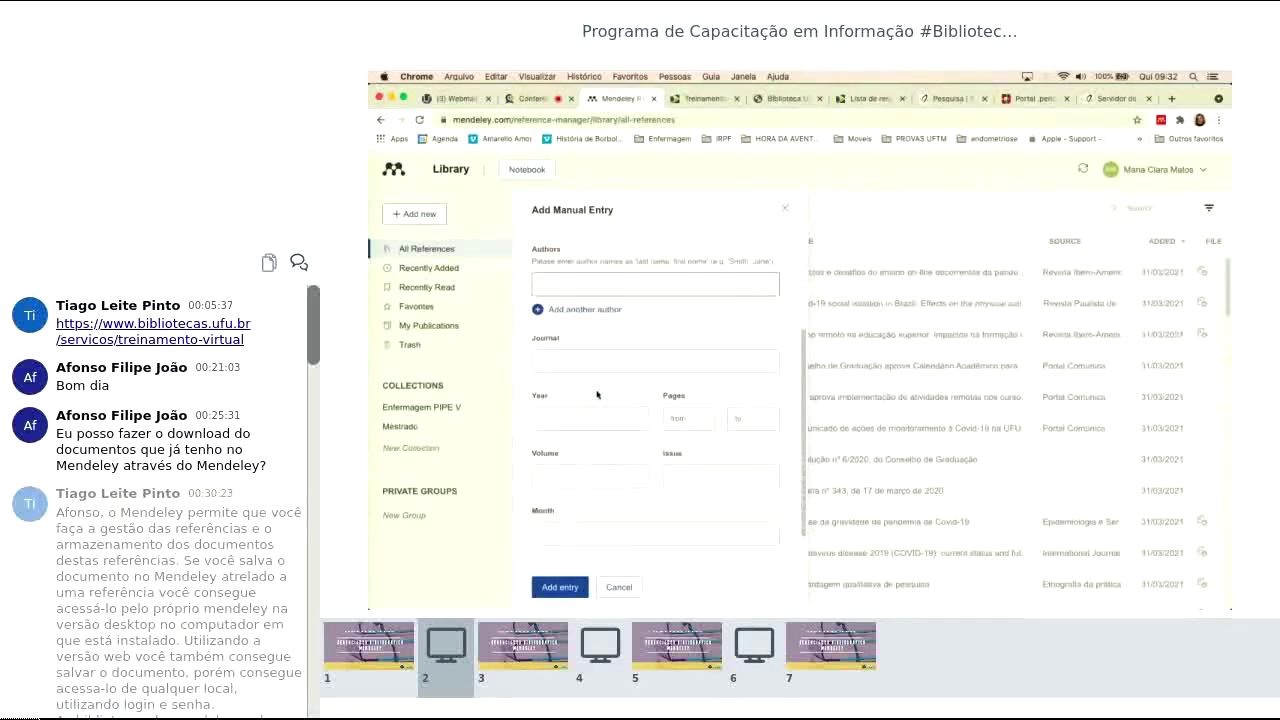
scroll(597, 393, up, 4)
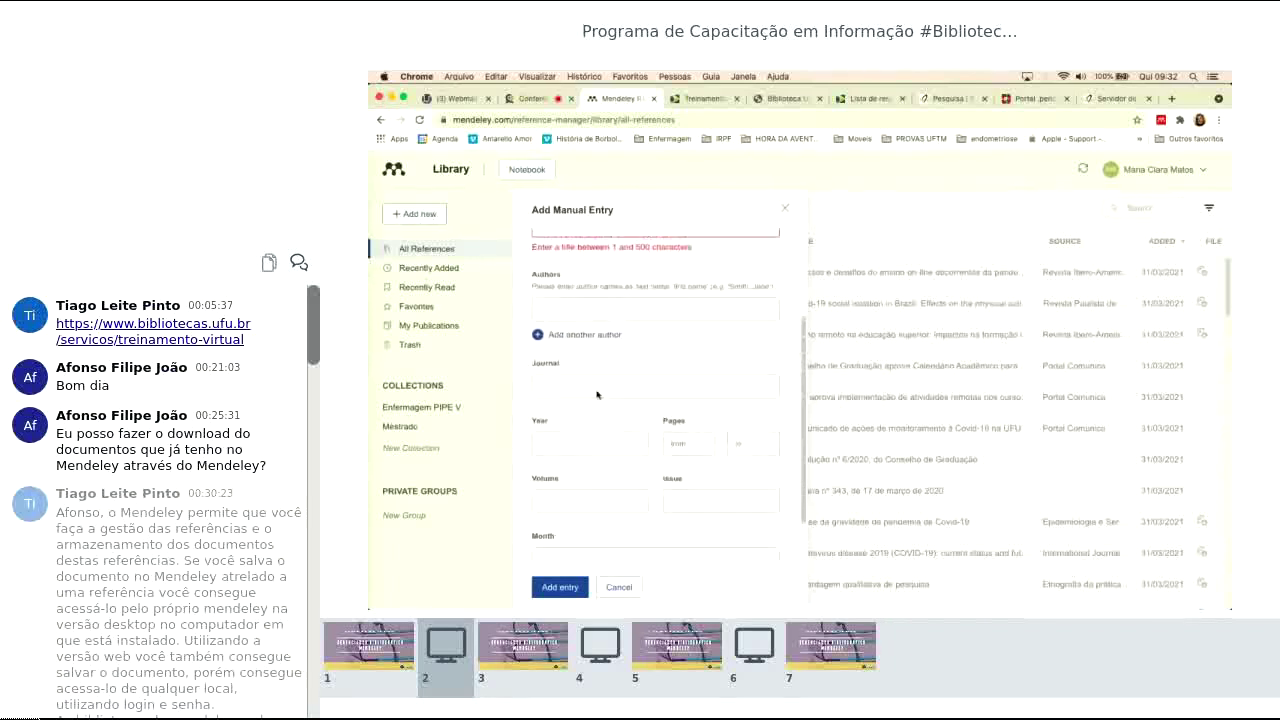
scroll(597, 394, up, 1)
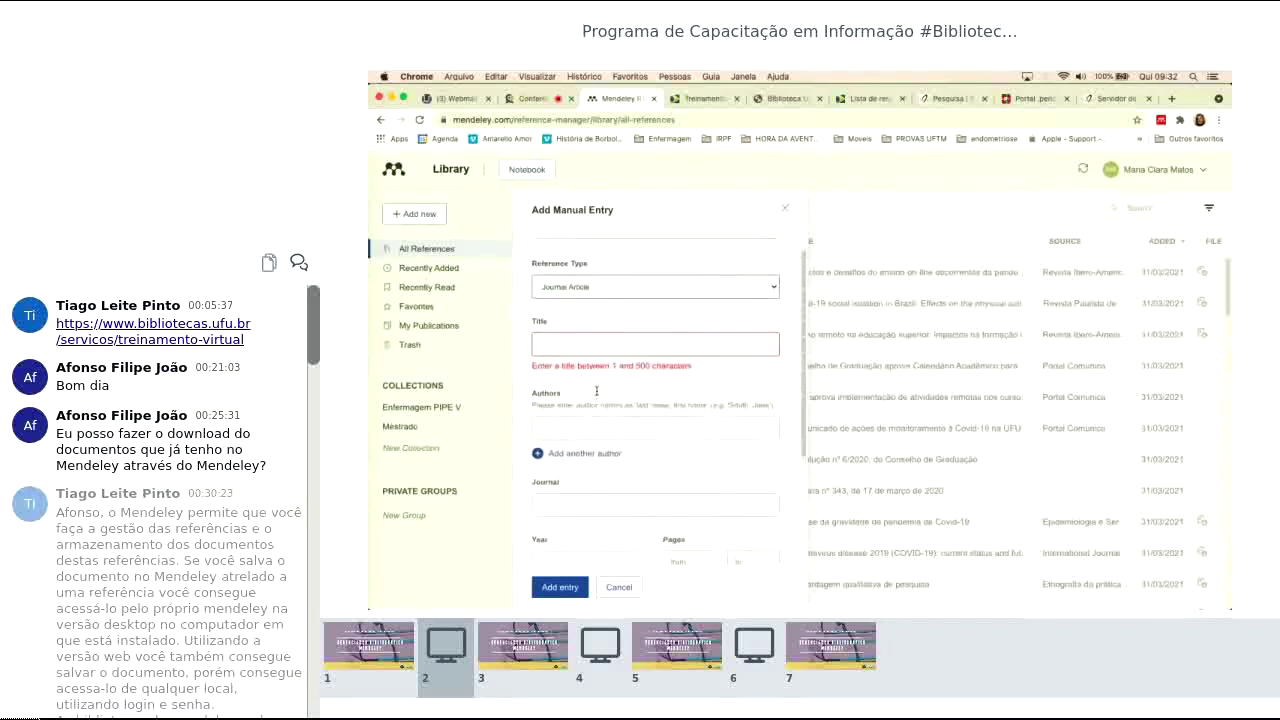
Step: Set the reference type to Web Page, look over its fields, and close the manual entry form without saving
click(566, 293)
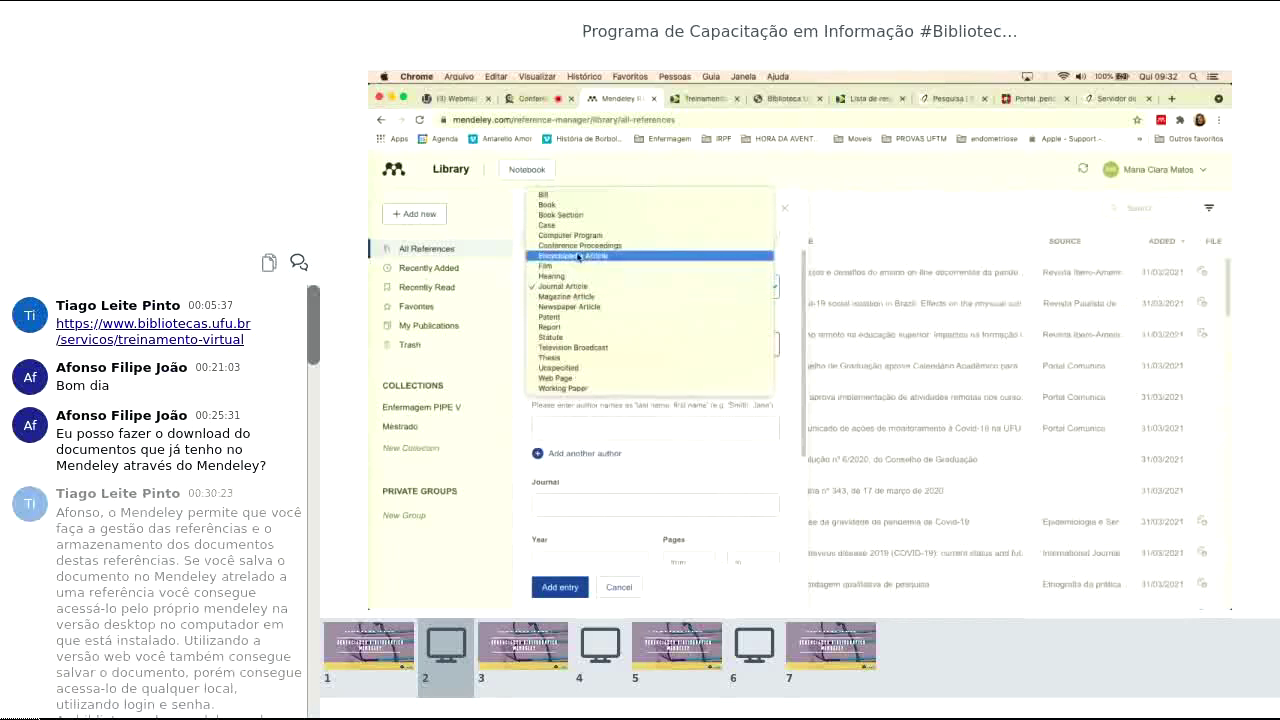
click(576, 379)
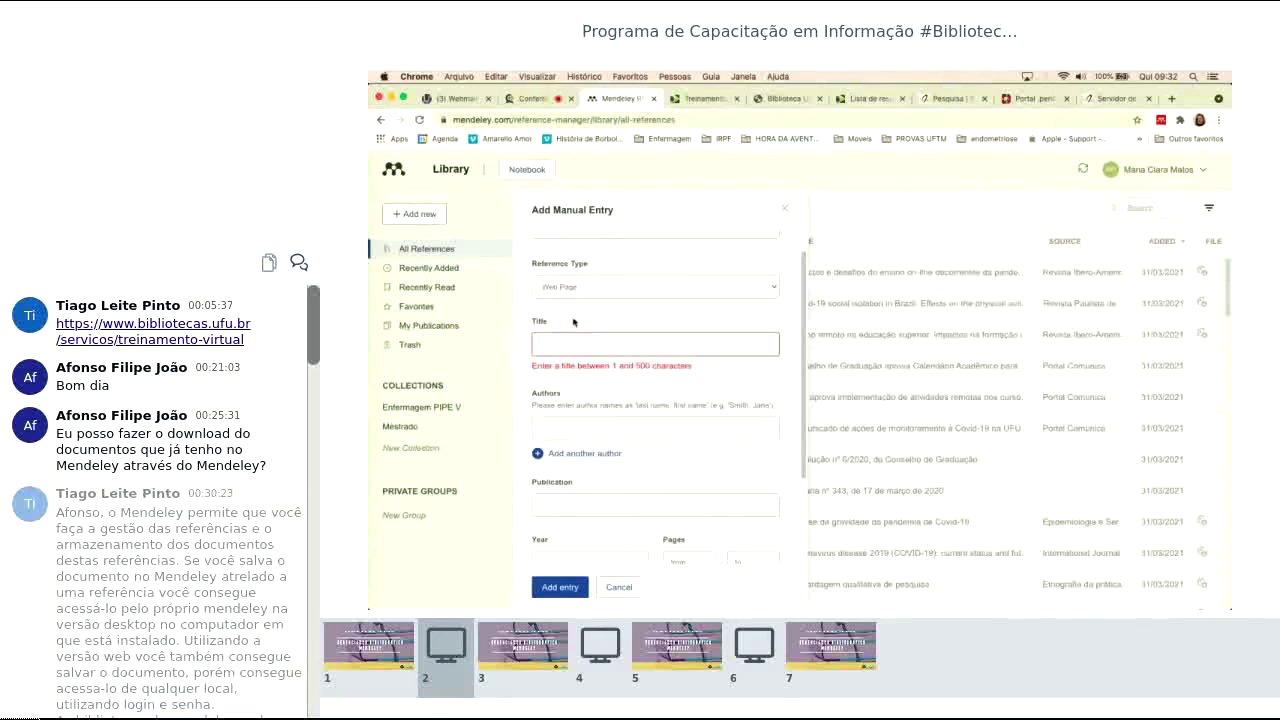
scroll(579, 361, down, 3)
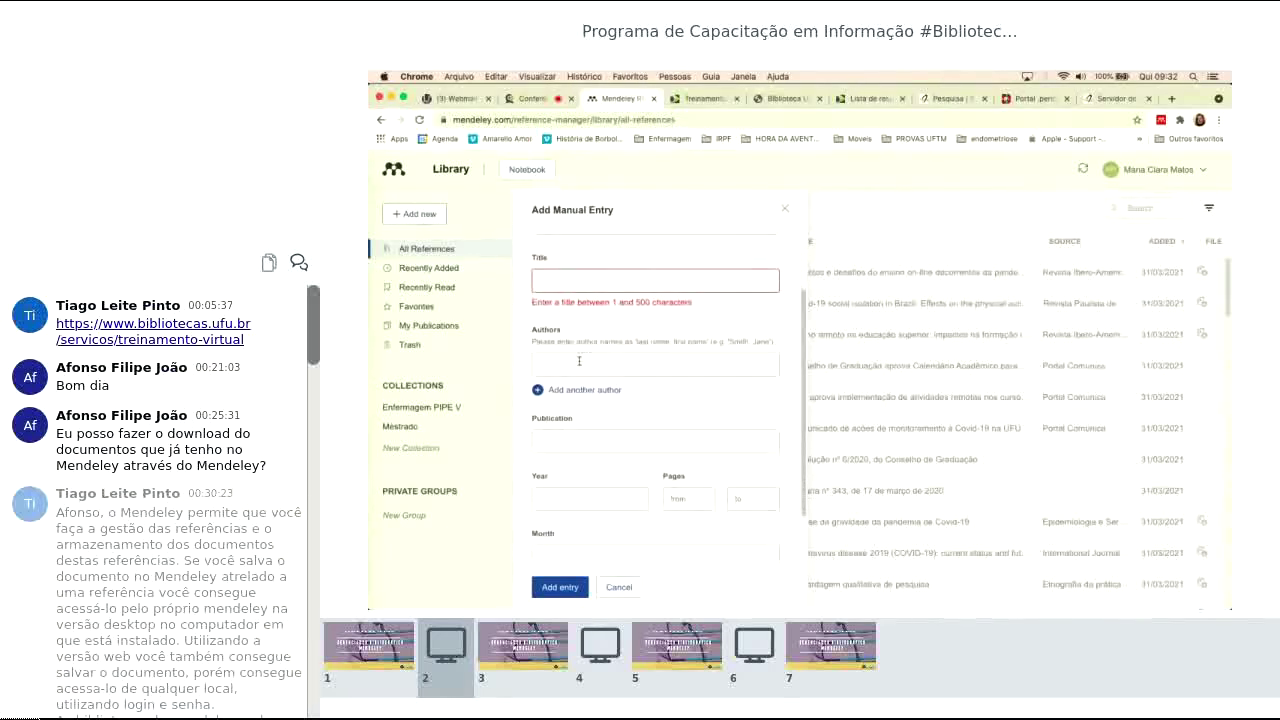
scroll(579, 363, down, 1)
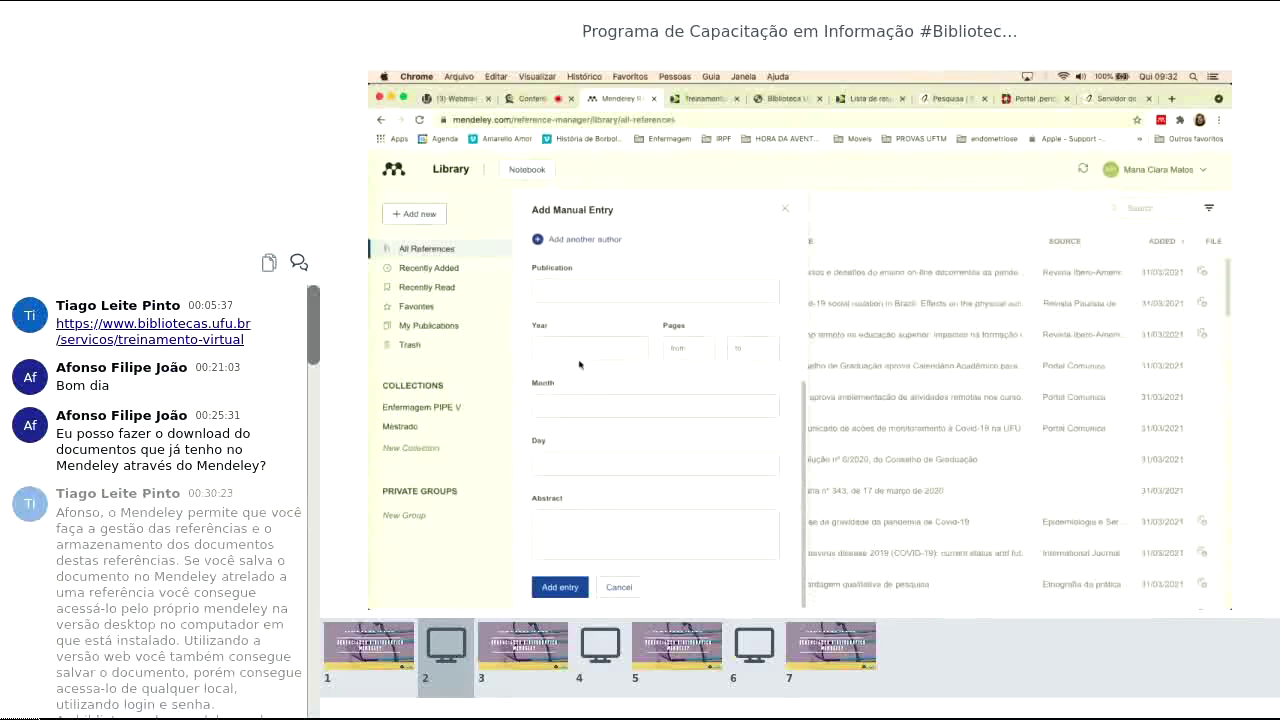
scroll(579, 364, up, 5)
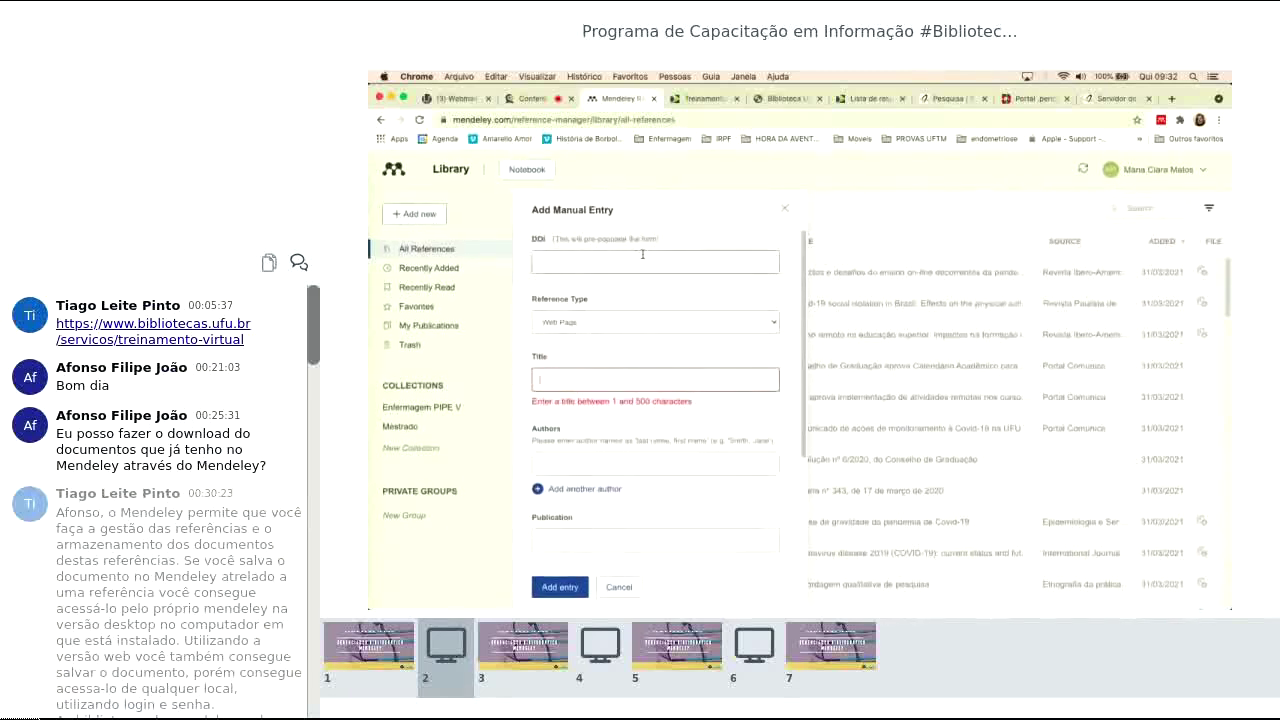
click(785, 208)
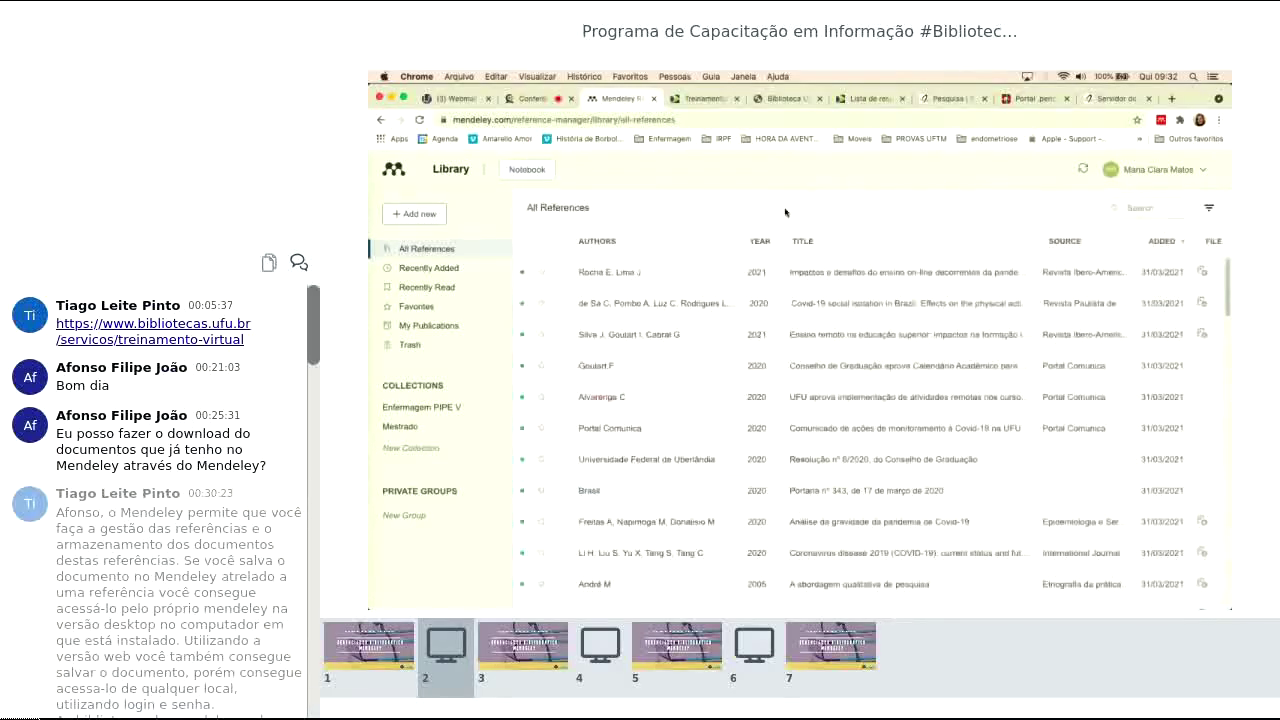
Step: Switch to Mendeley Desktop, open a manual New Document form, look over its fields down to the DOI, and close it without saving
key(super+Tab)
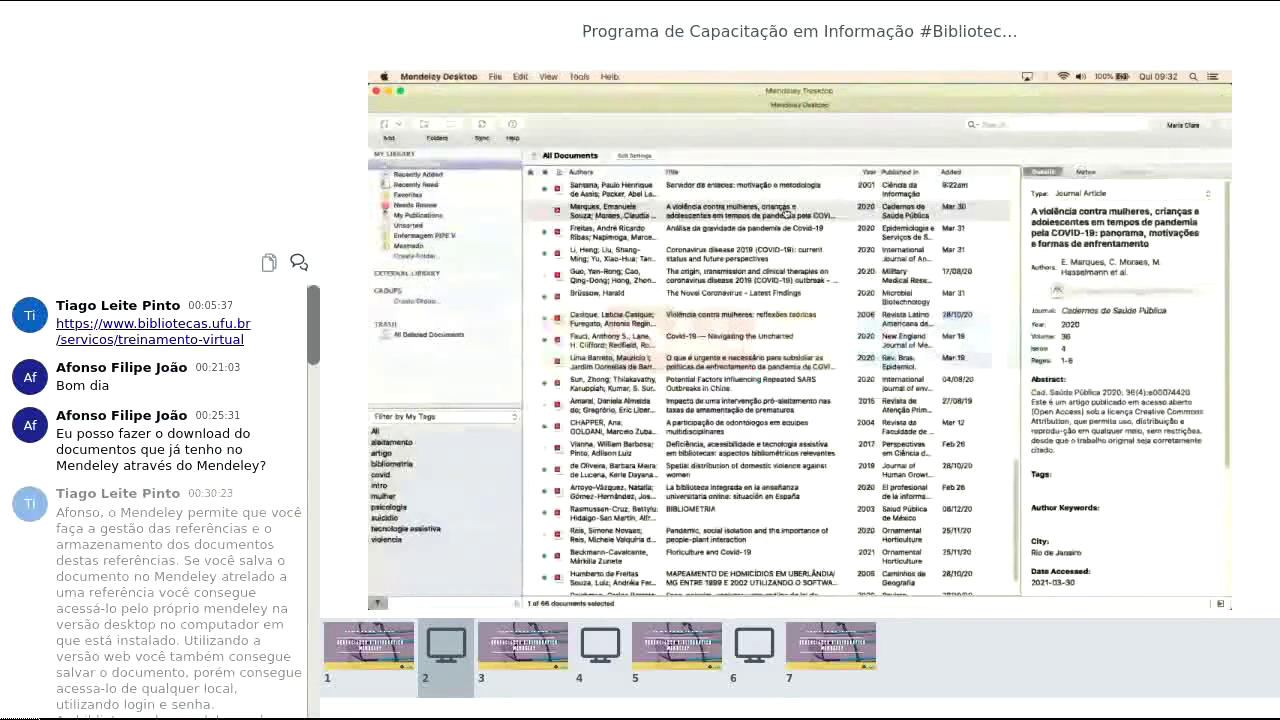
click(495, 76)
click(538, 128)
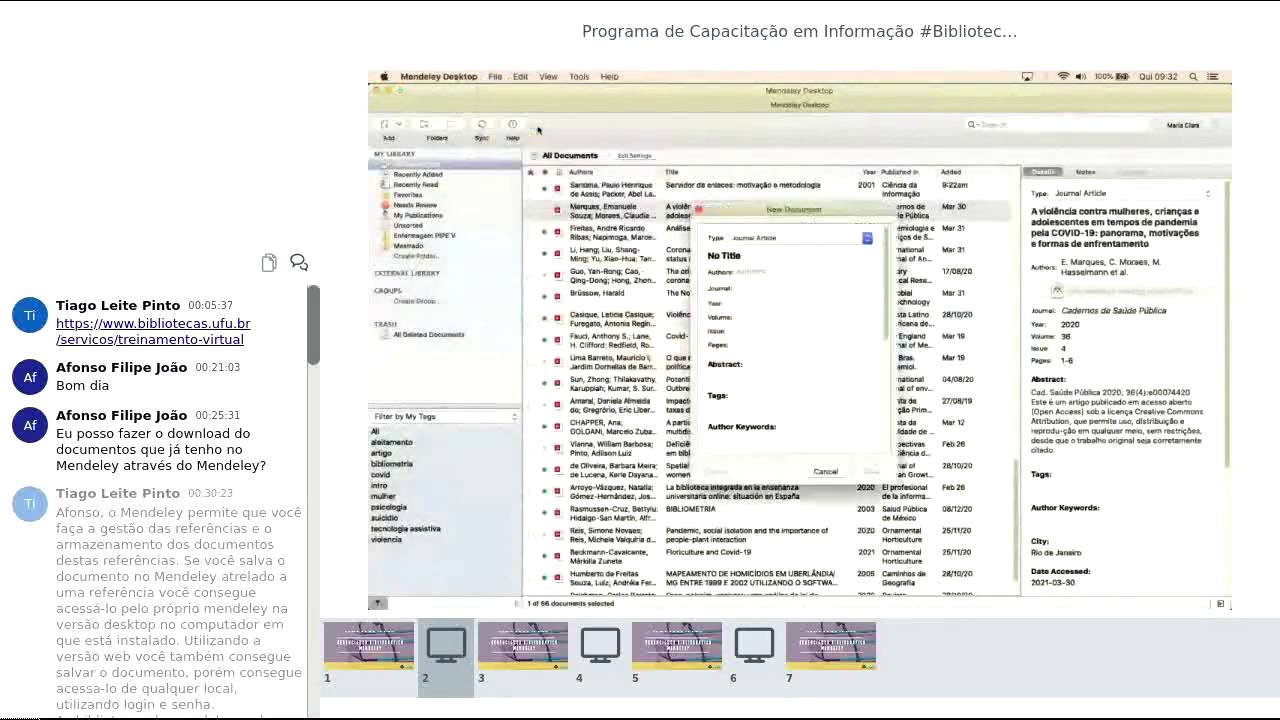
scroll(834, 353, down, 5)
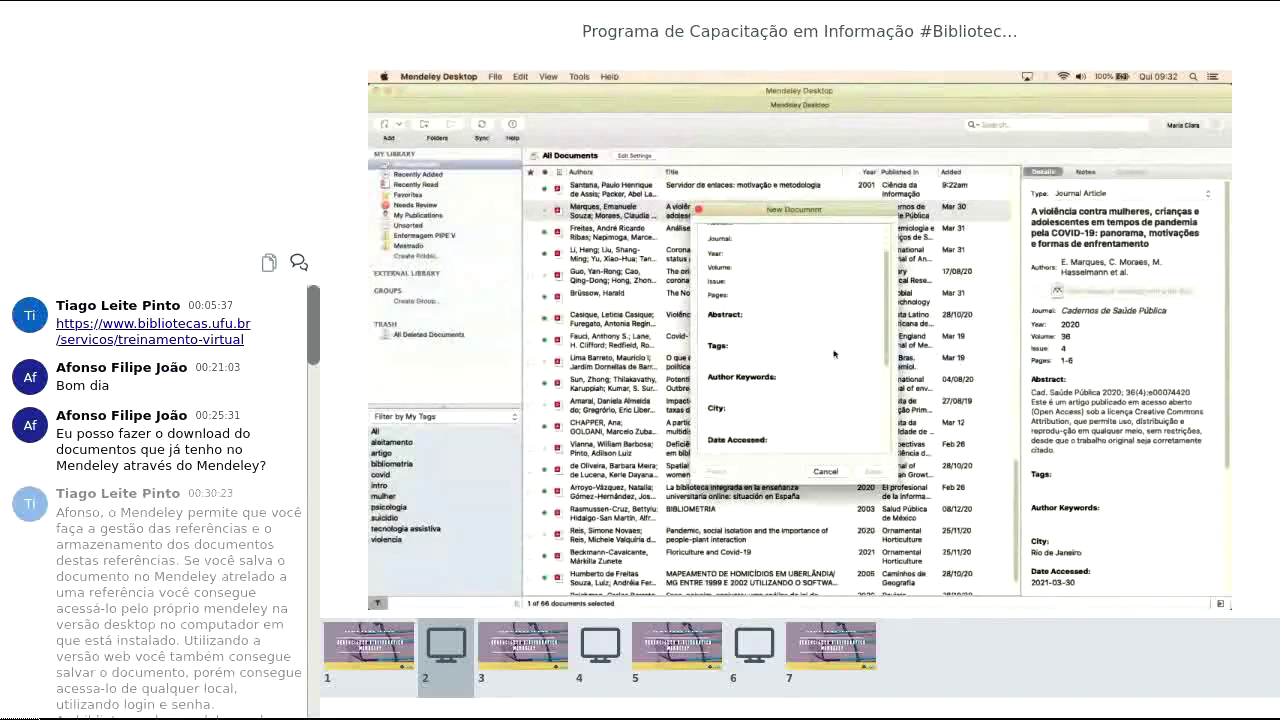
scroll(834, 353, down, 3)
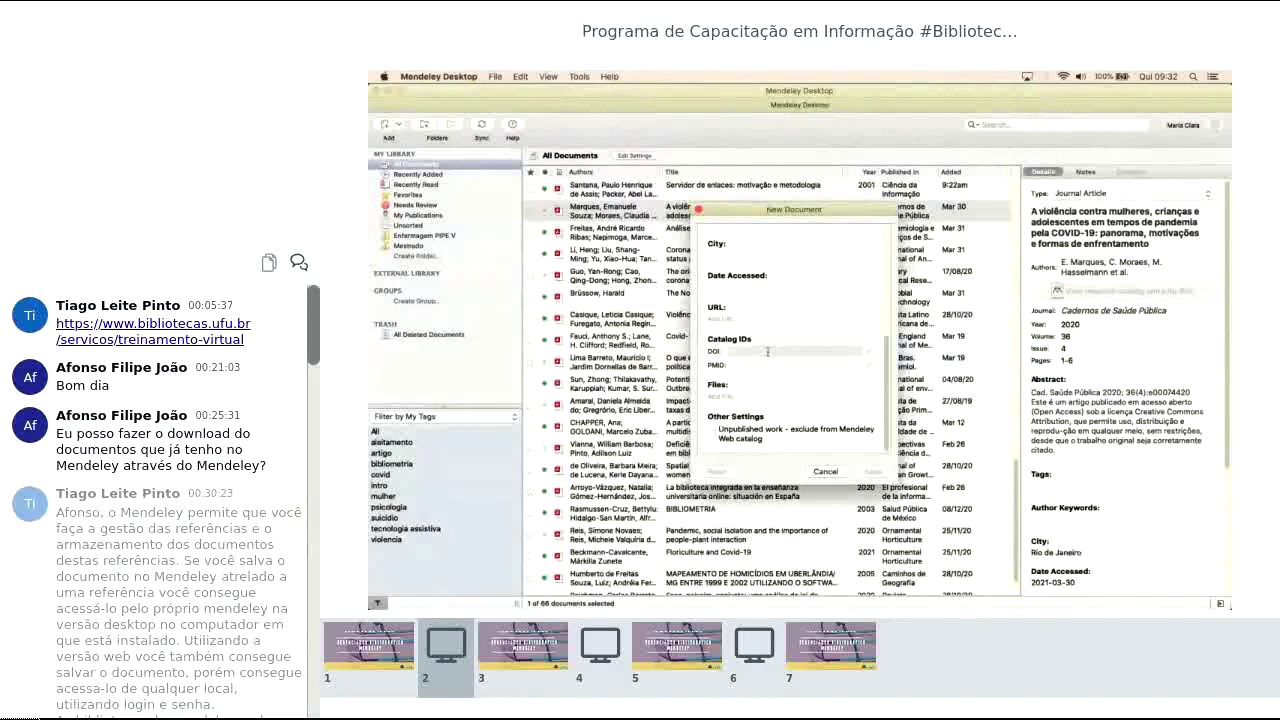
click(767, 352)
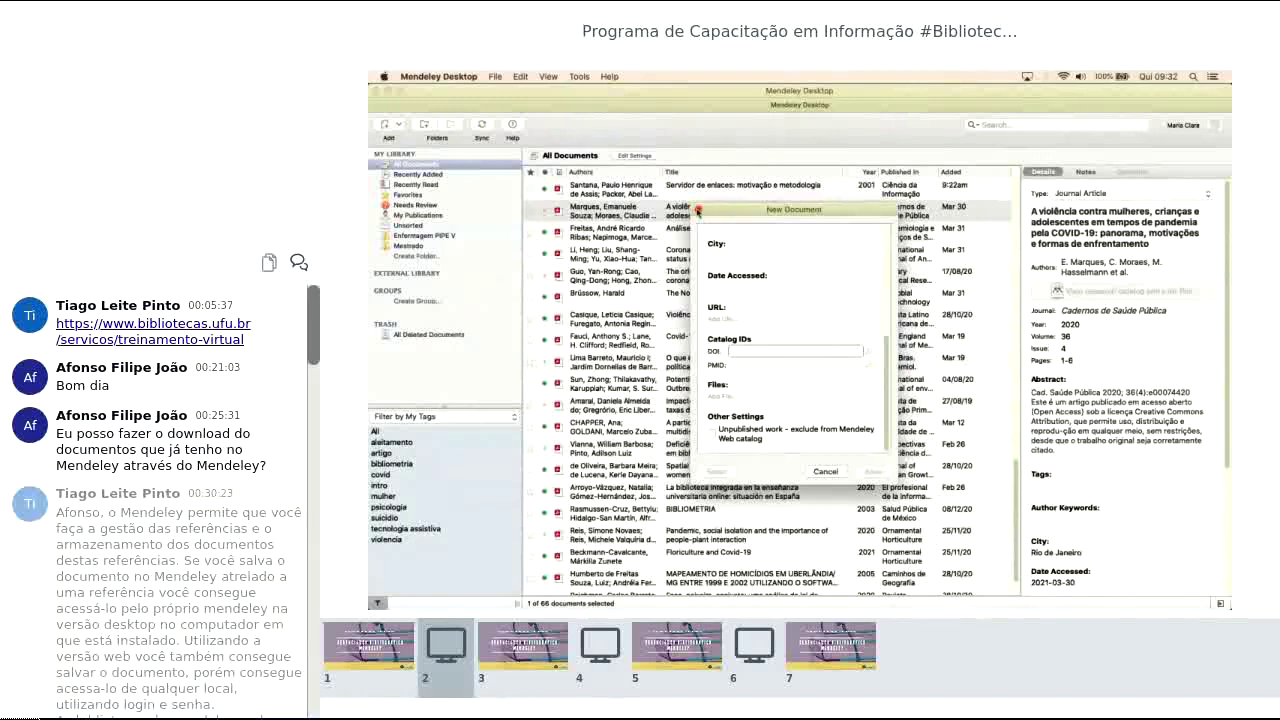
scroll(793, 332, up, 5)
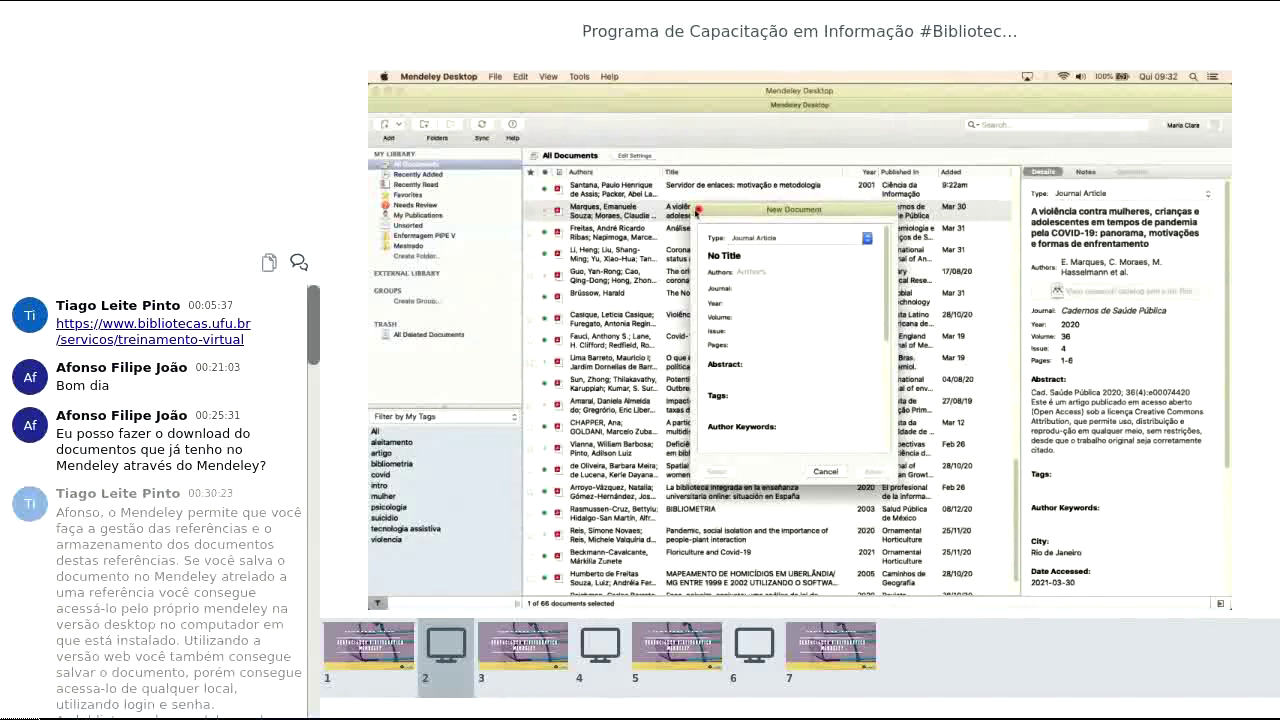
click(698, 210)
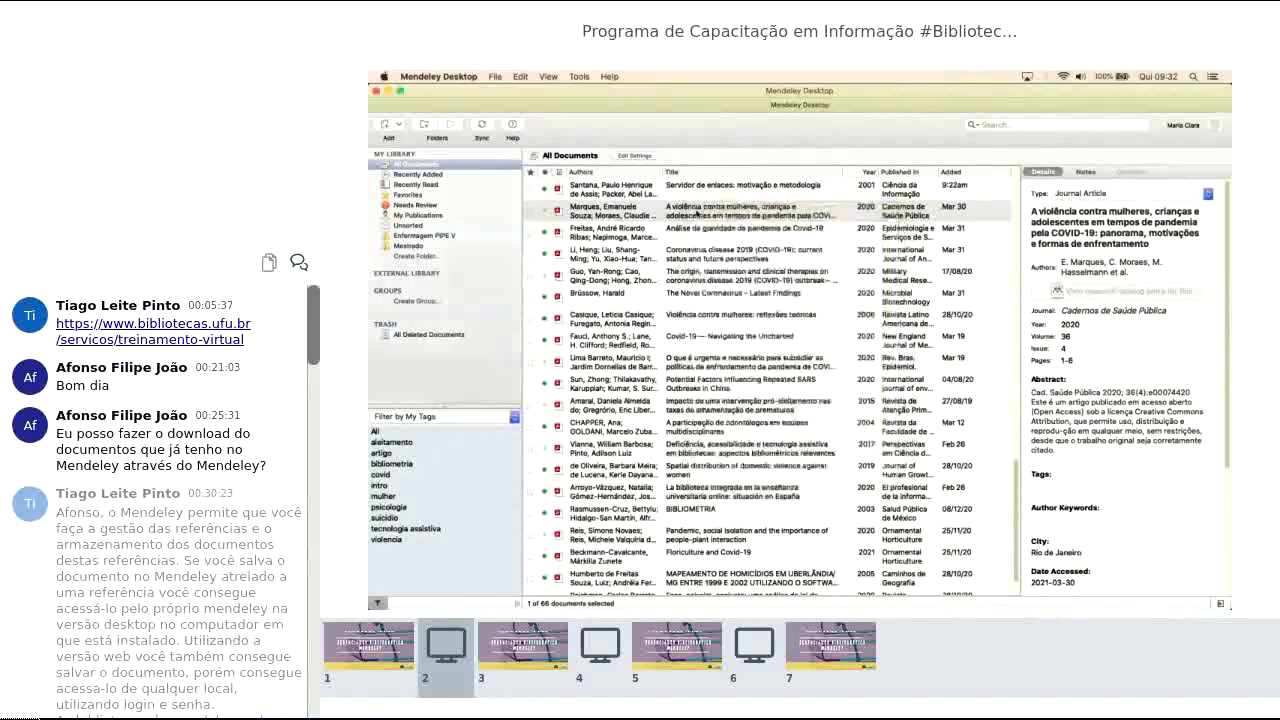
Step: Switch to the presentation to show the slide on creating folders in the desktop version, and return to Mendeley Desktop
click(690, 238)
key(super+Tab)
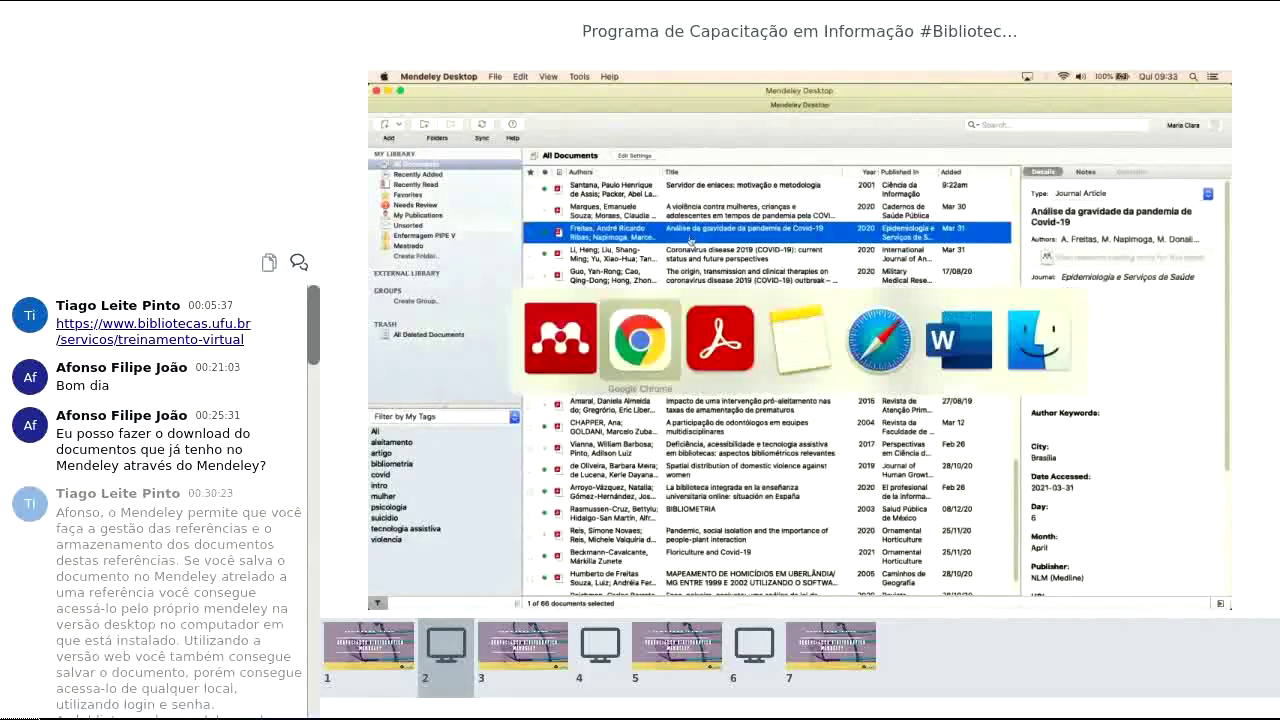
key(Right)
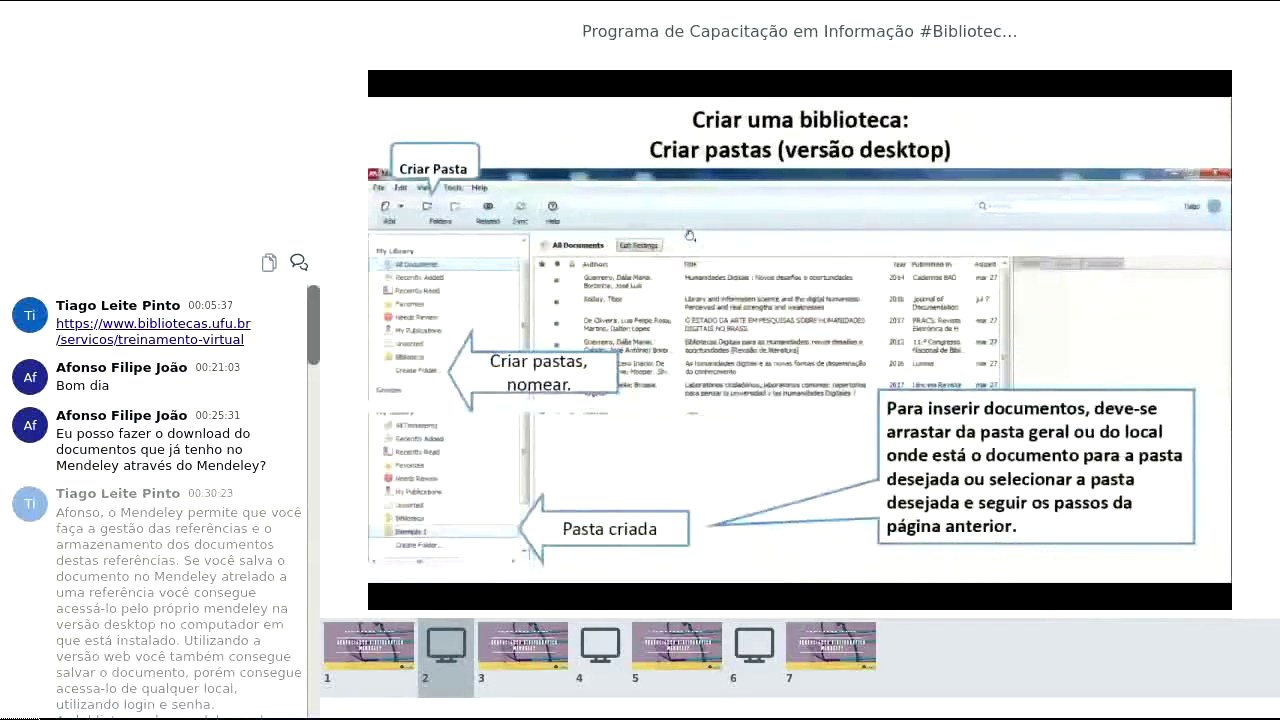
key(super+Tab)
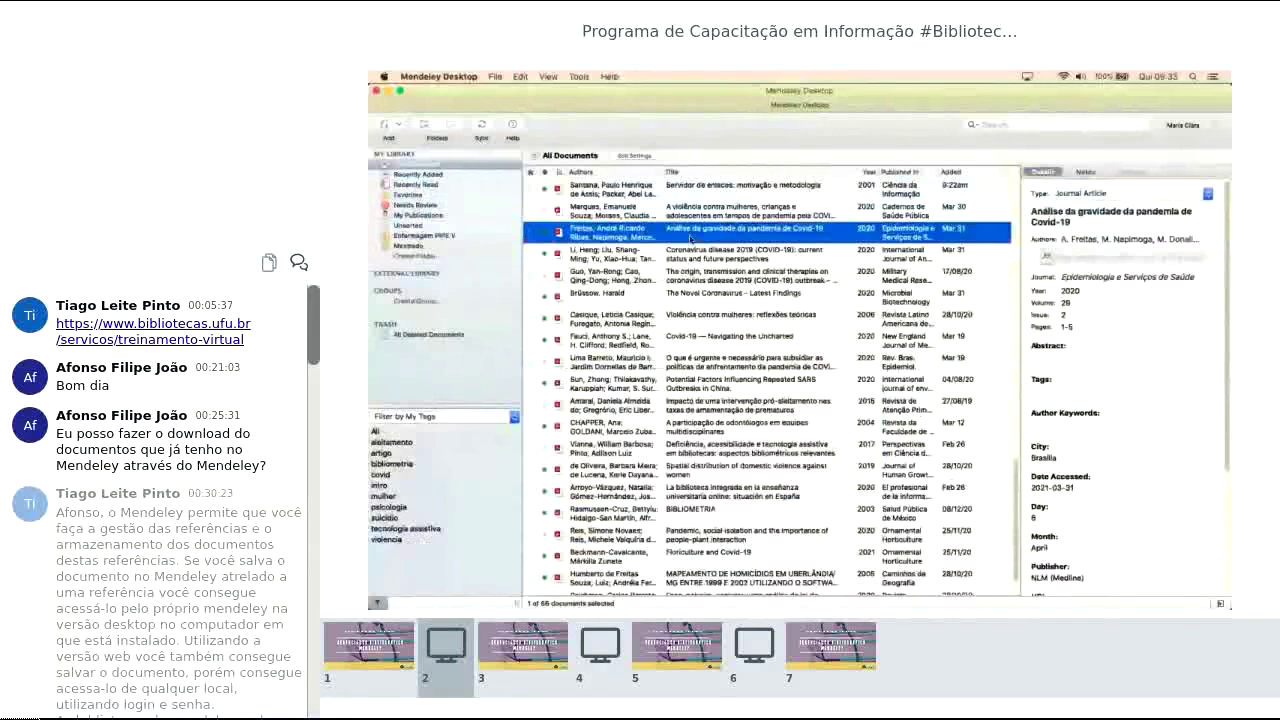
Step: View the Enfermagem PIPE V folder, start creating a new folder without naming it, and return to all documents
click(411, 236)
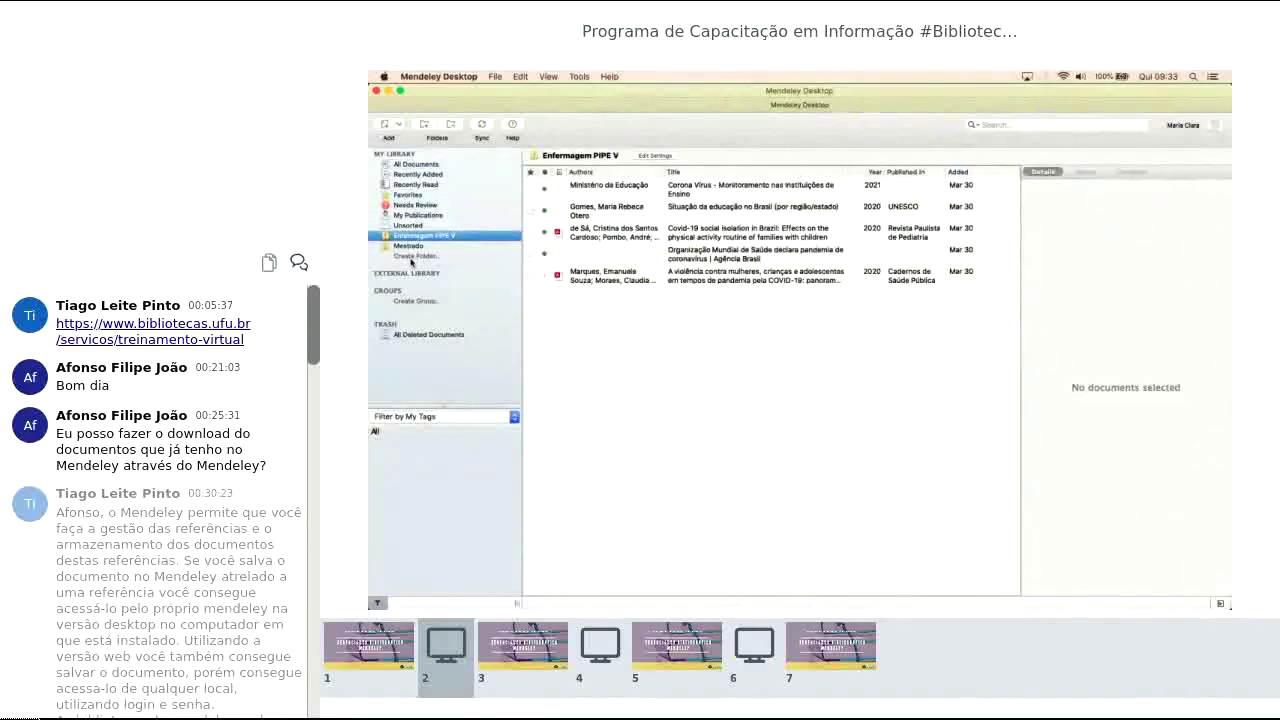
click(411, 258)
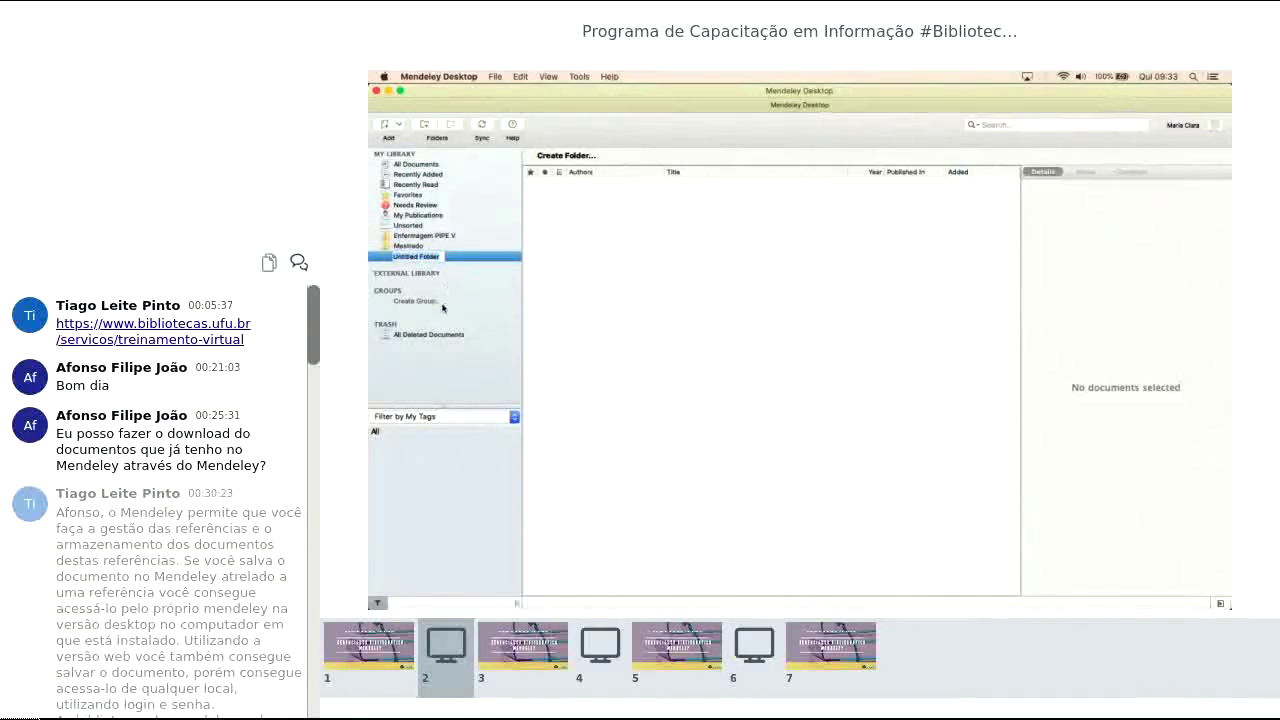
click(417, 165)
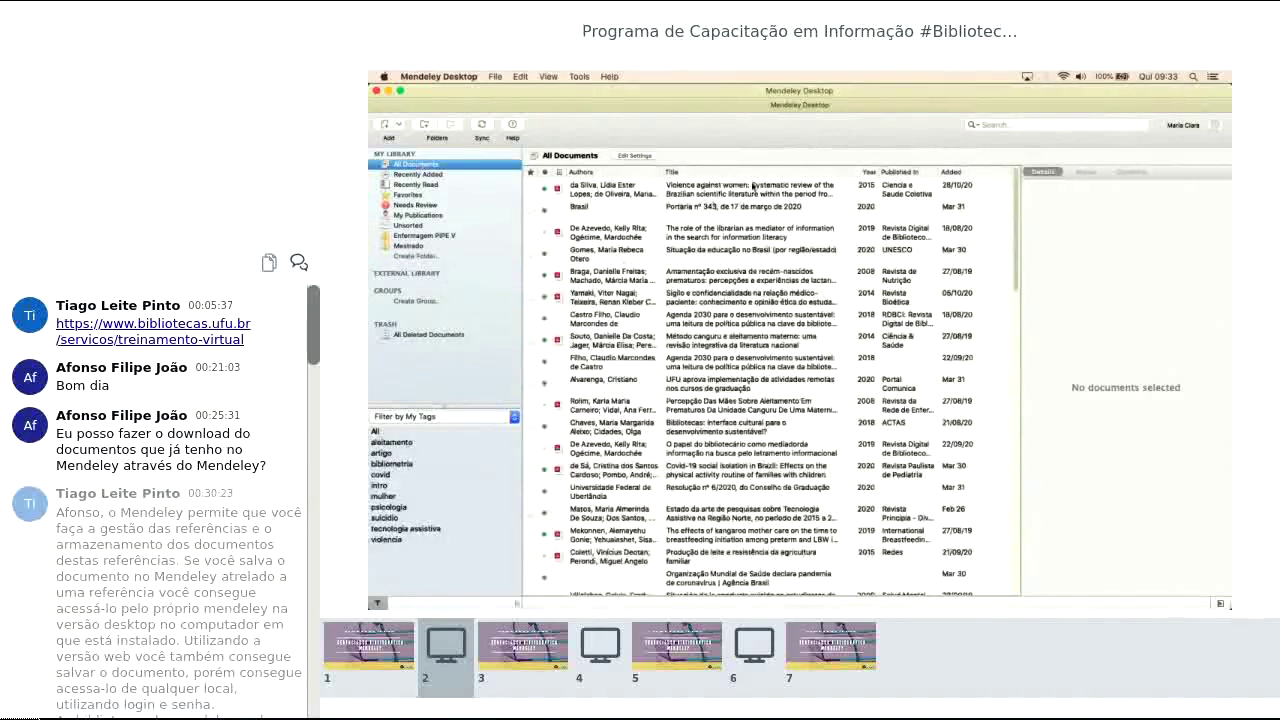
Step: Sort all documents by date added, newest first, and add "Servidor de enlaces: motivação e metodologia" to the Mestrado folder, checking its contents
click(972, 181)
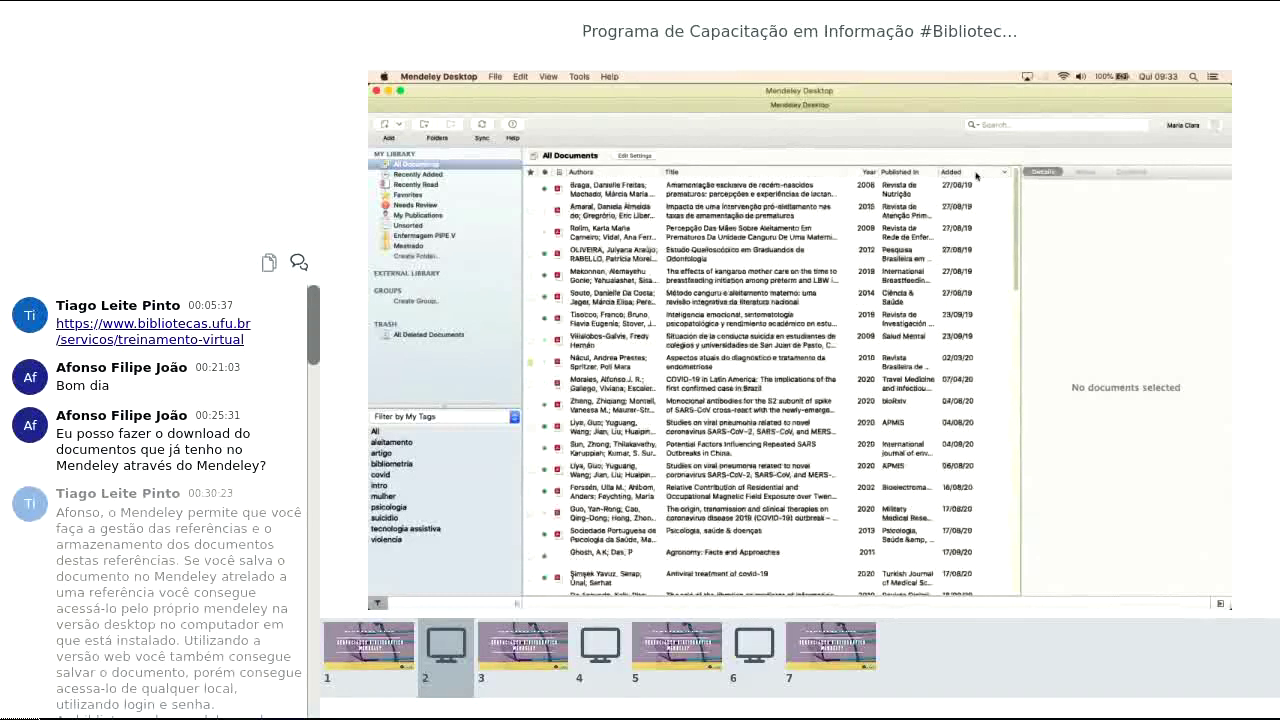
drag(703, 193, 410, 253)
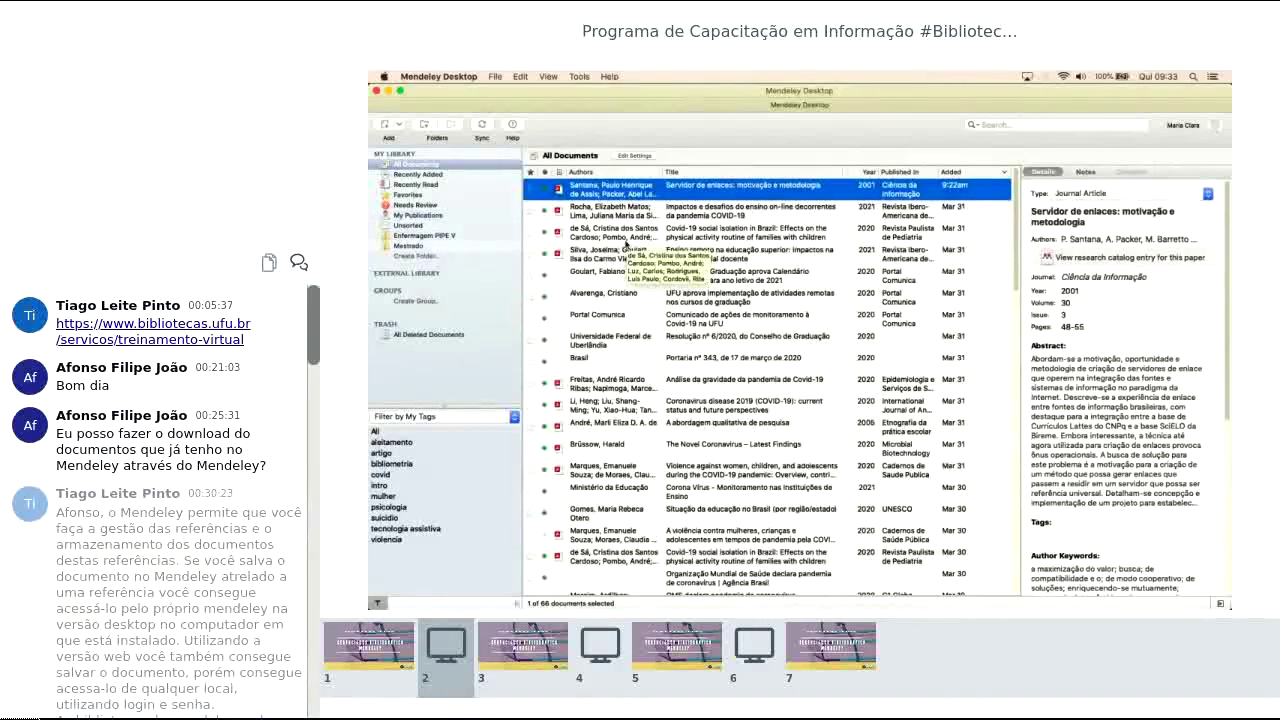
click(410, 246)
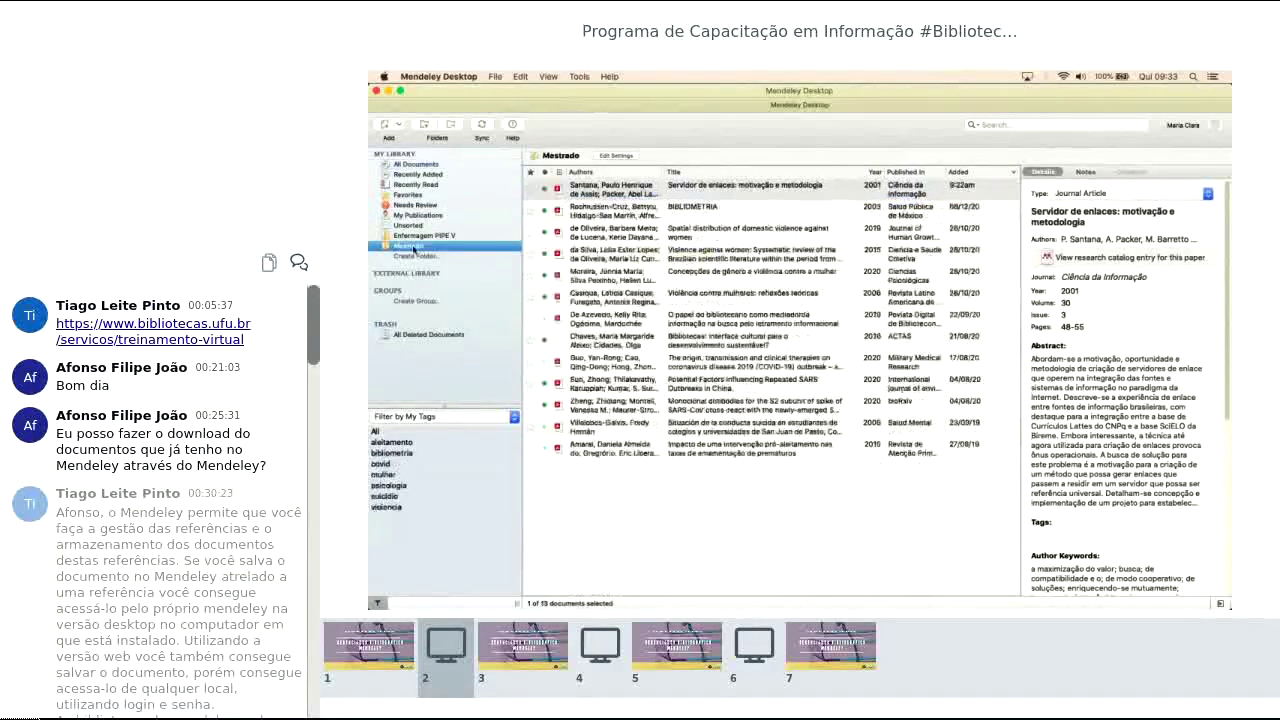
click(424, 165)
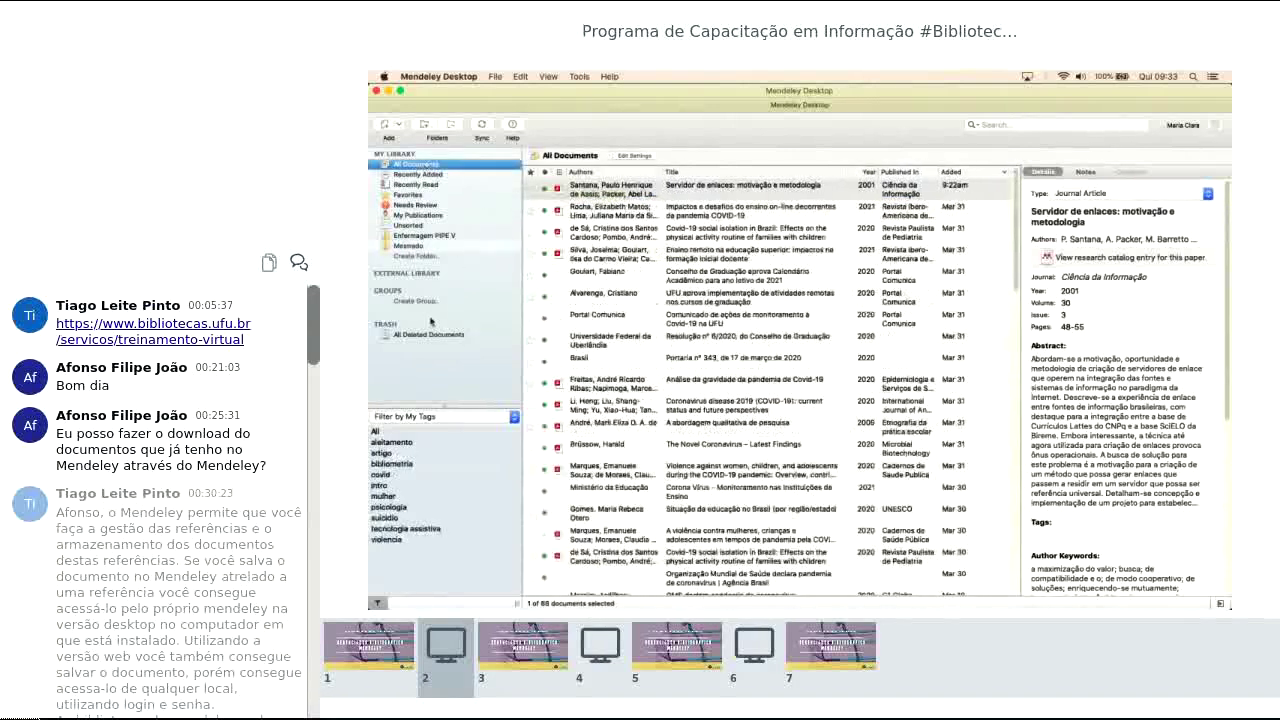
Step: Delete "Impactos e desafios do ensino on-line decorrentes da pandemia COVID-19" and view the available document actions for "Ensino remoto na educação superior"
click(597, 219)
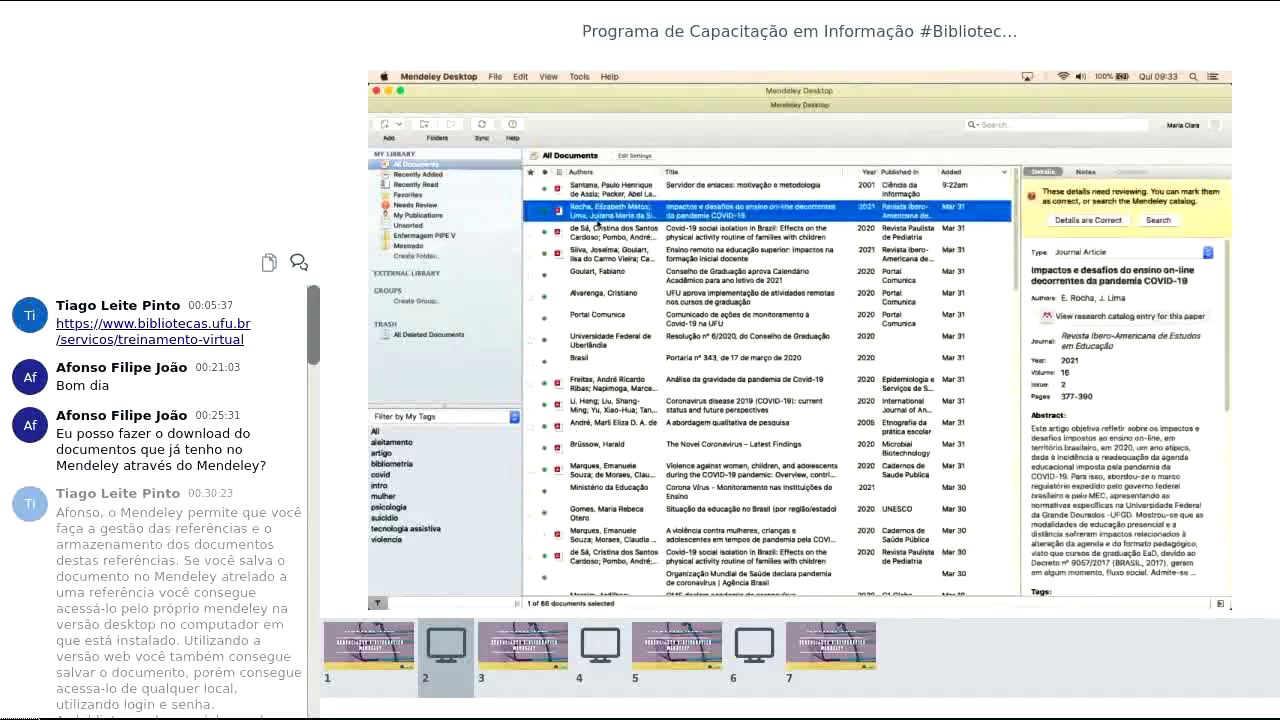
key(Delete)
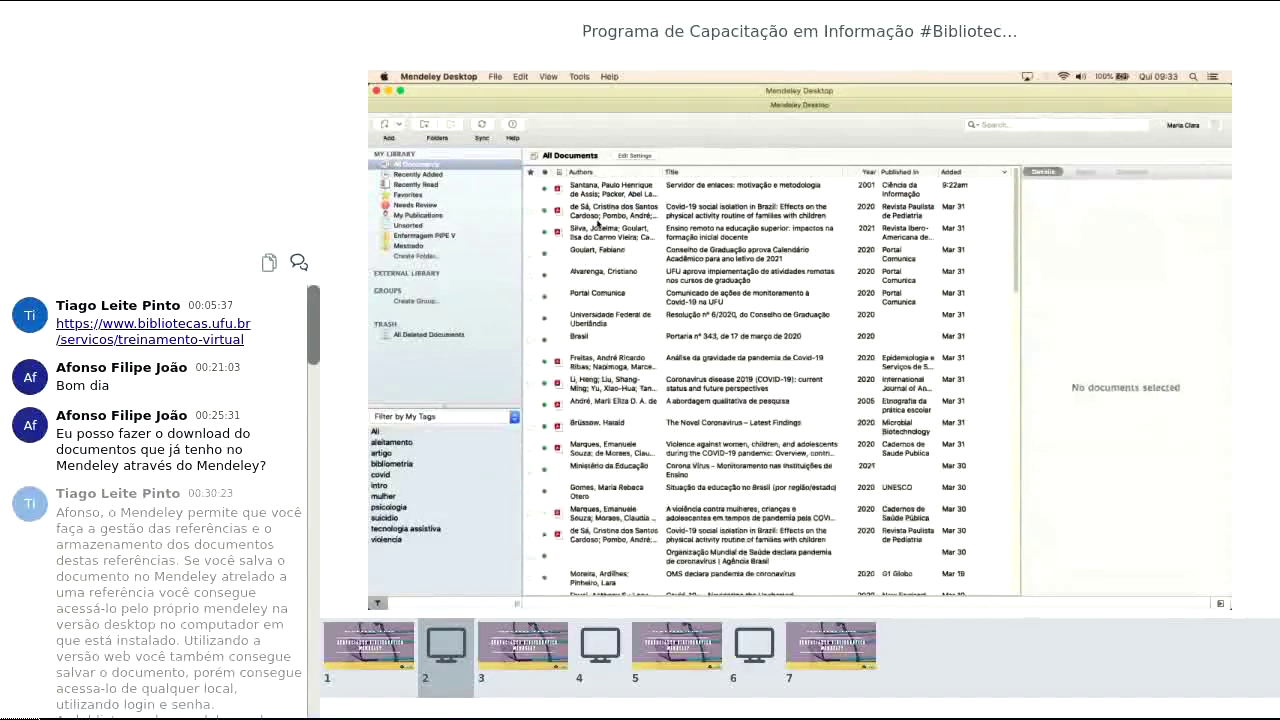
click(602, 236)
right_click(602, 236)
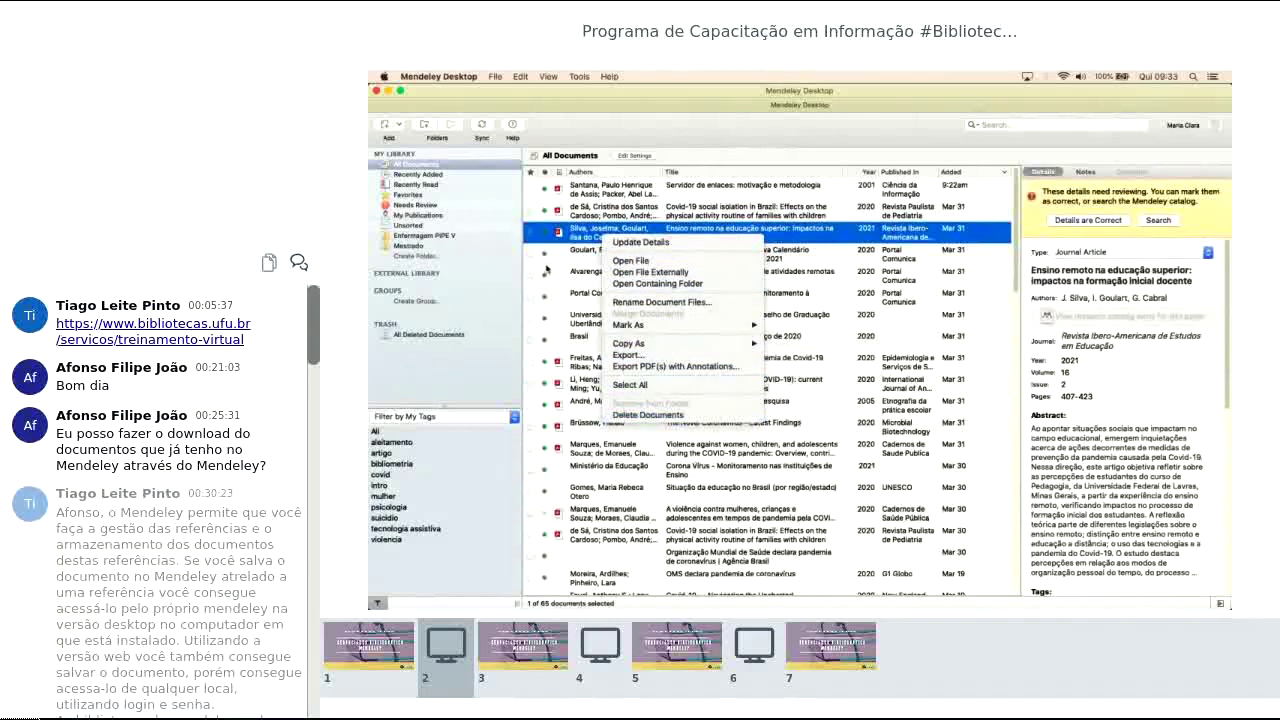
click(592, 238)
Step: View all deleted documents in the trash, return to all documents, and look through the list
click(426, 336)
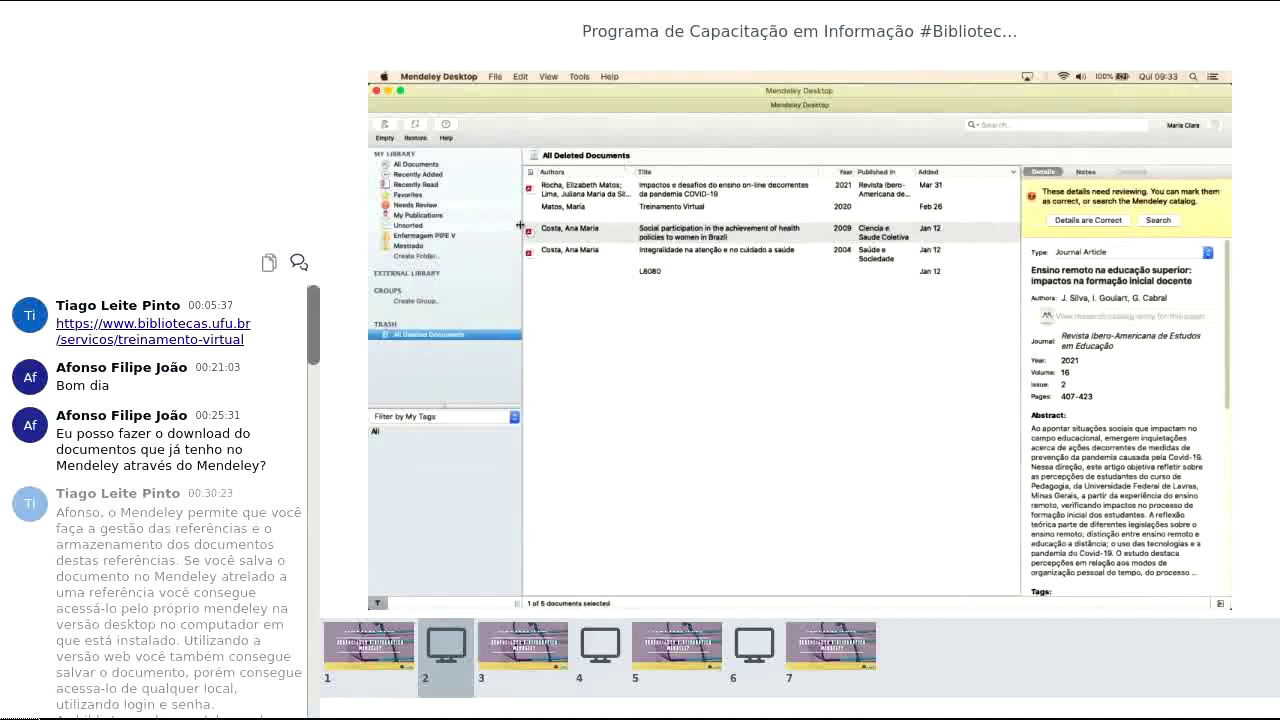
click(420, 165)
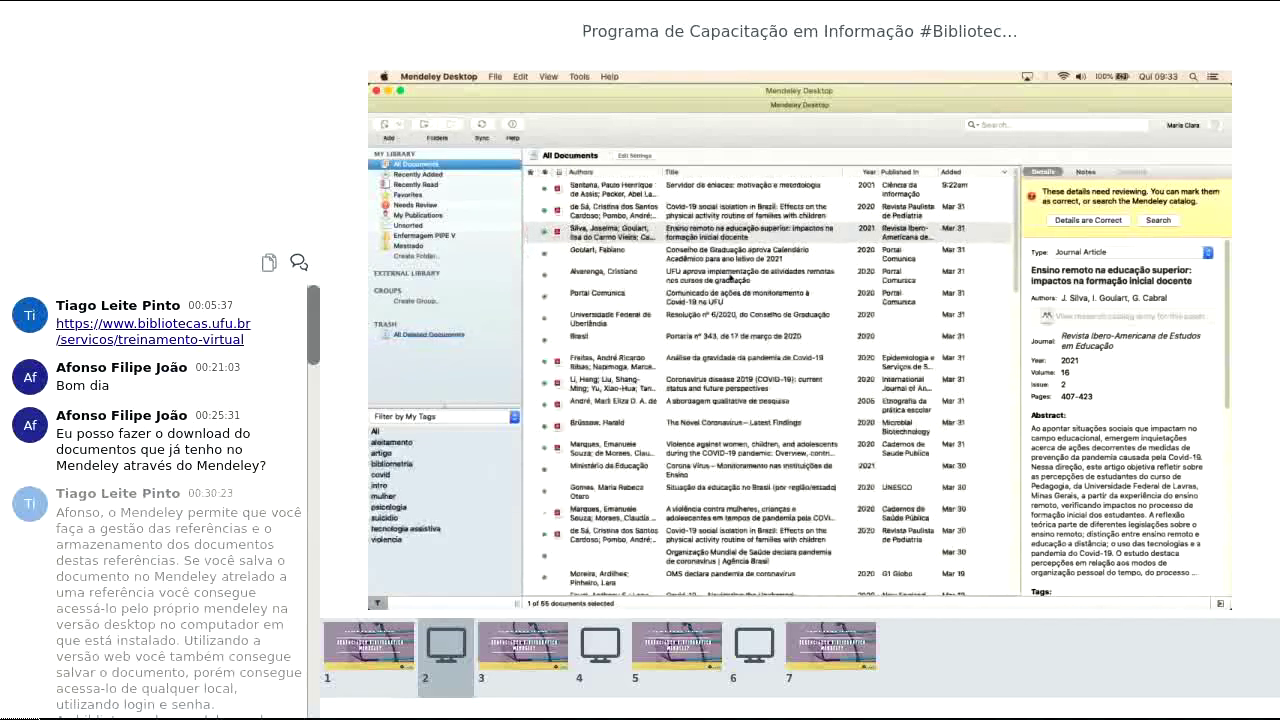
scroll(731, 279, down, 3)
scroll(731, 279, down, 10)
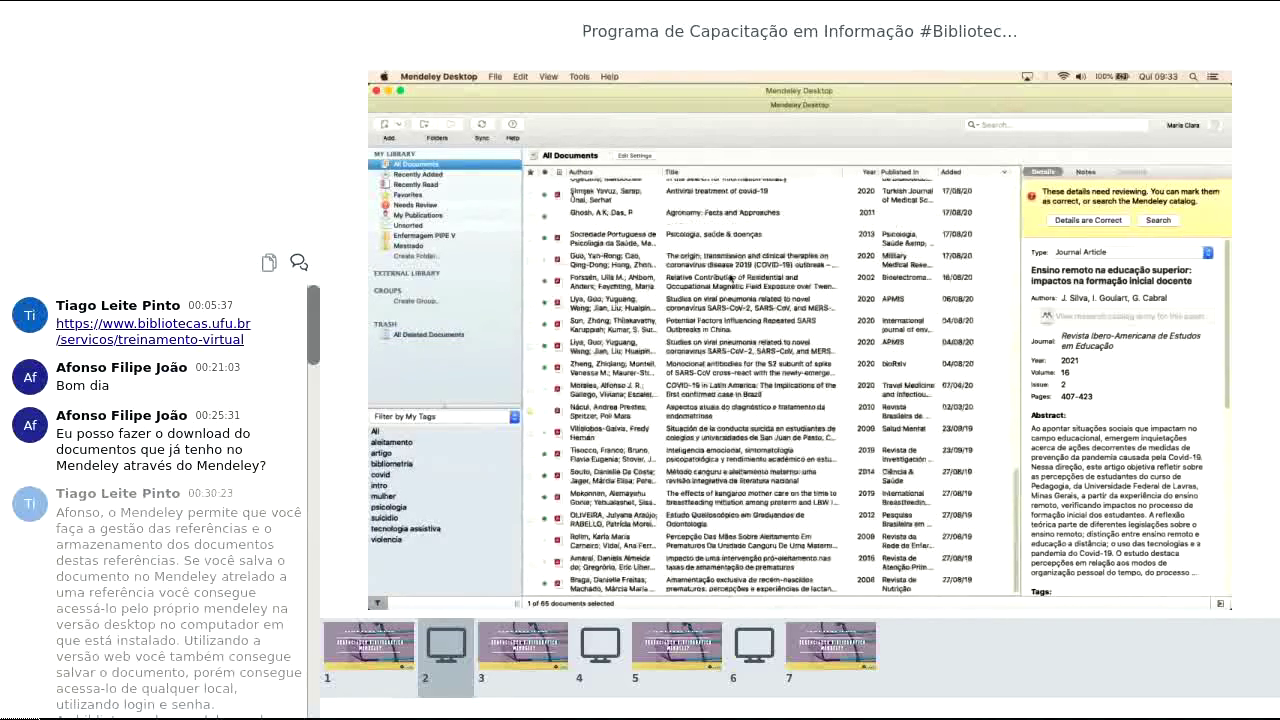
scroll(731, 279, up, 10)
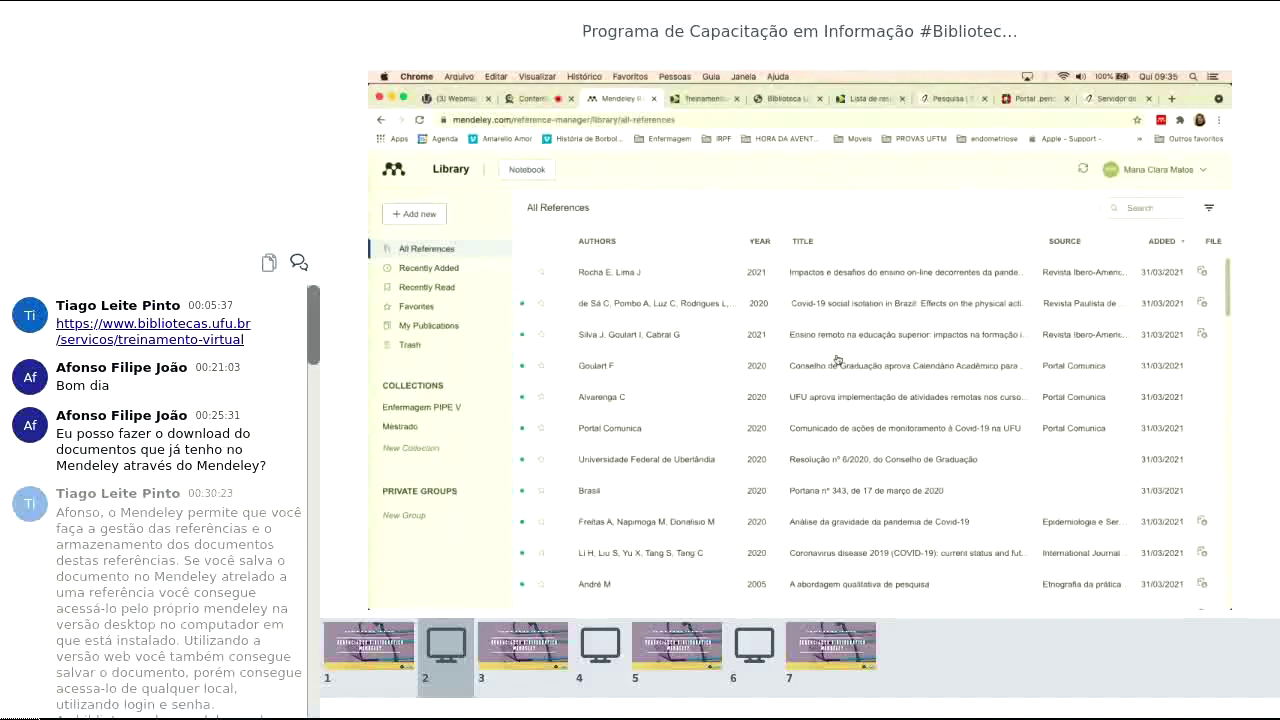
Step: In the web library, open the details of "Impactos e desafios do ensino on-line decorrentes da pandemia COVID-19" and look over its fields
click(867, 278)
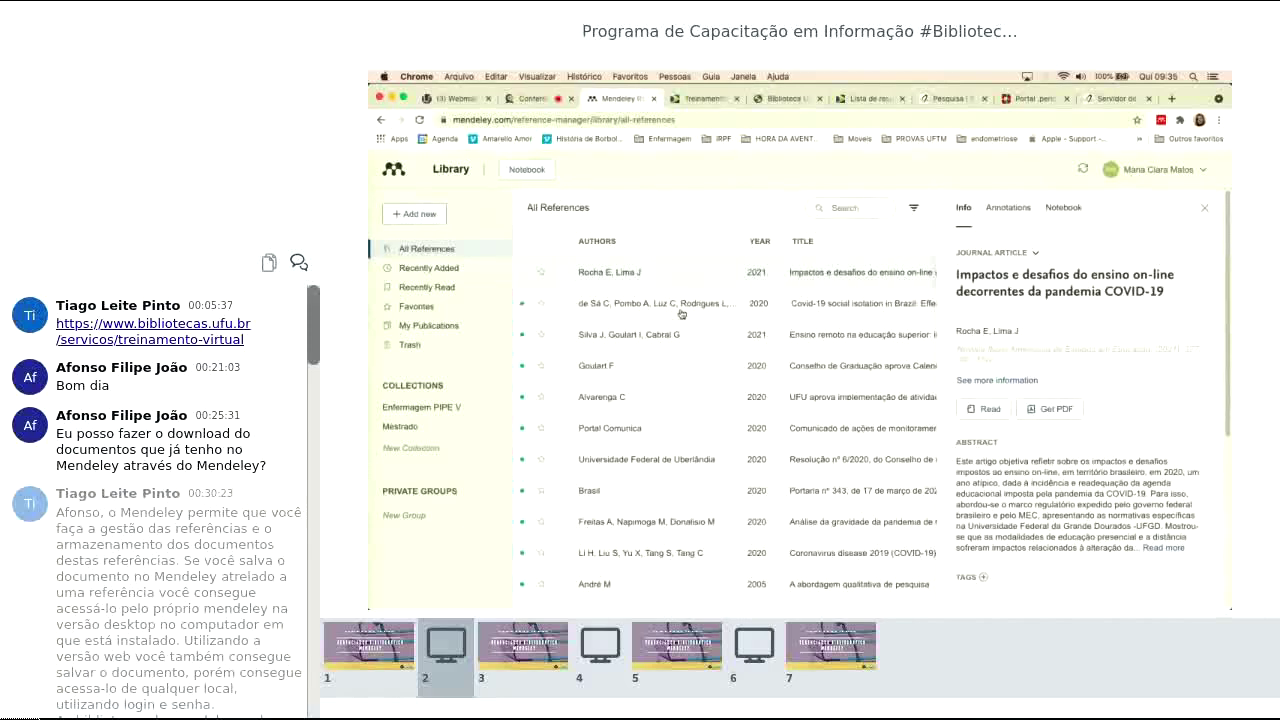
scroll(1039, 322, down, 2)
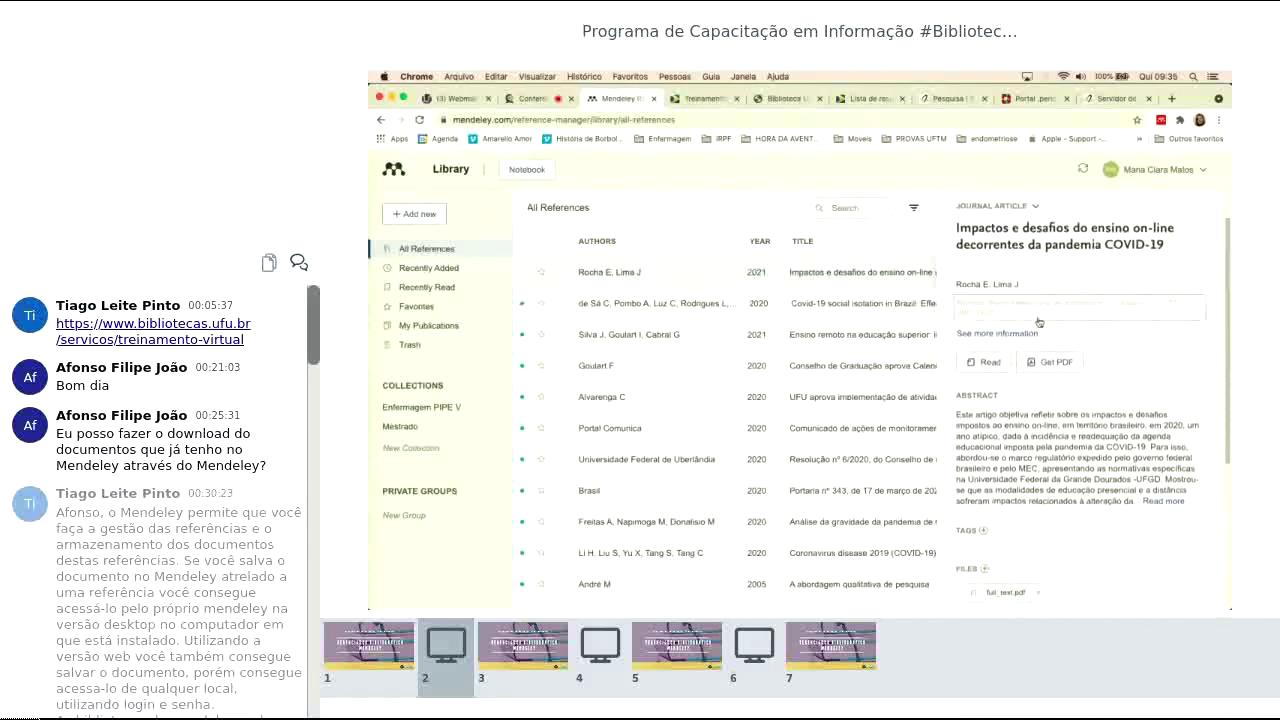
scroll(1039, 322, down, 3)
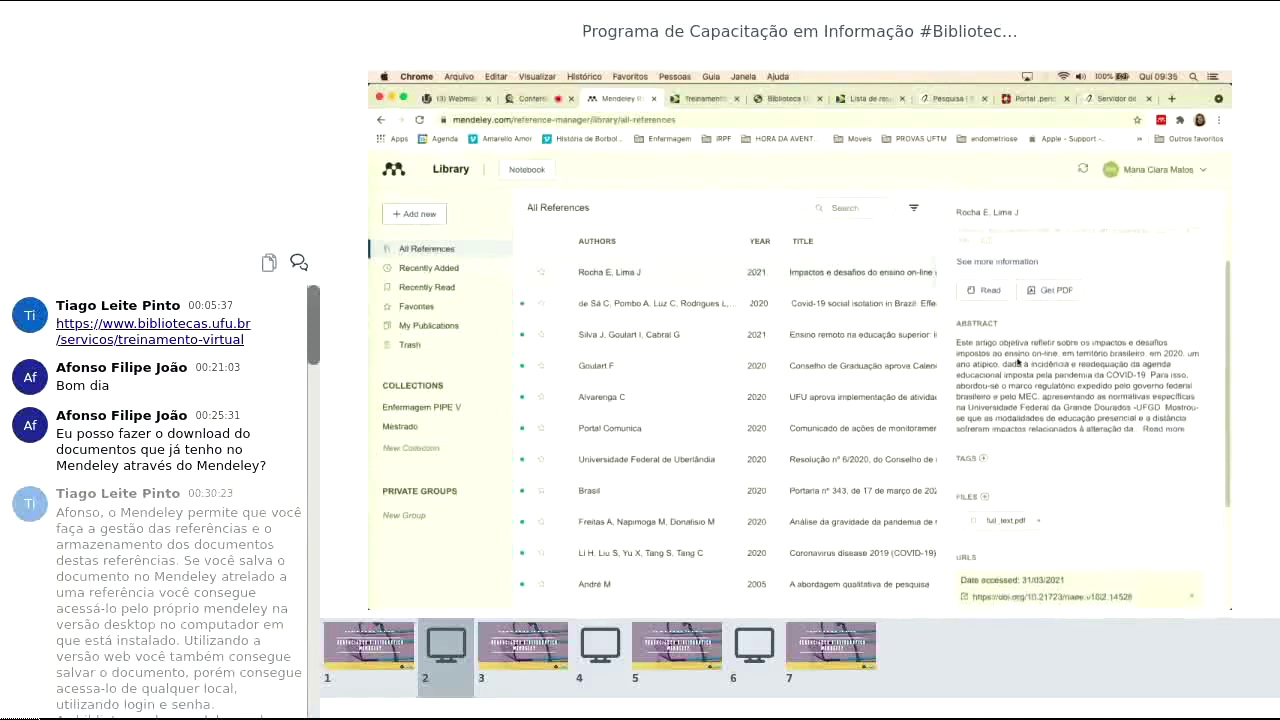
scroll(1018, 362, up, 3)
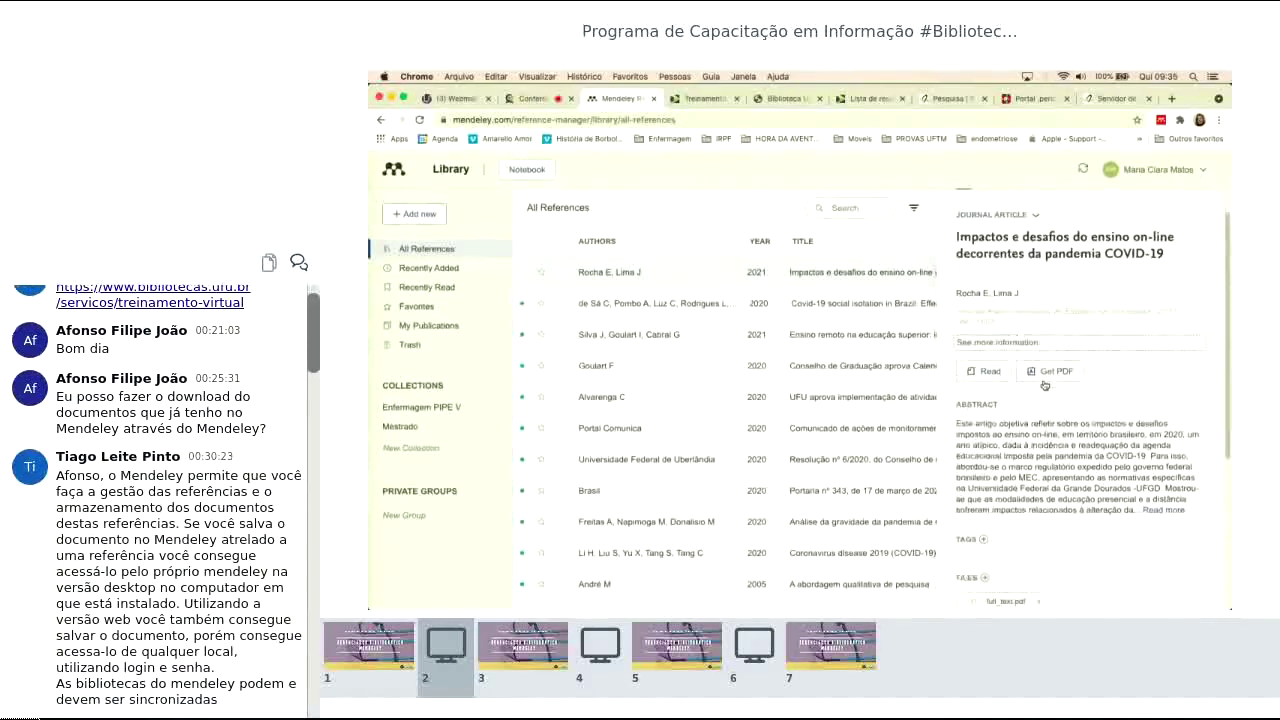
scroll(1043, 385, down, 5)
scroll(1044, 384, down, 1)
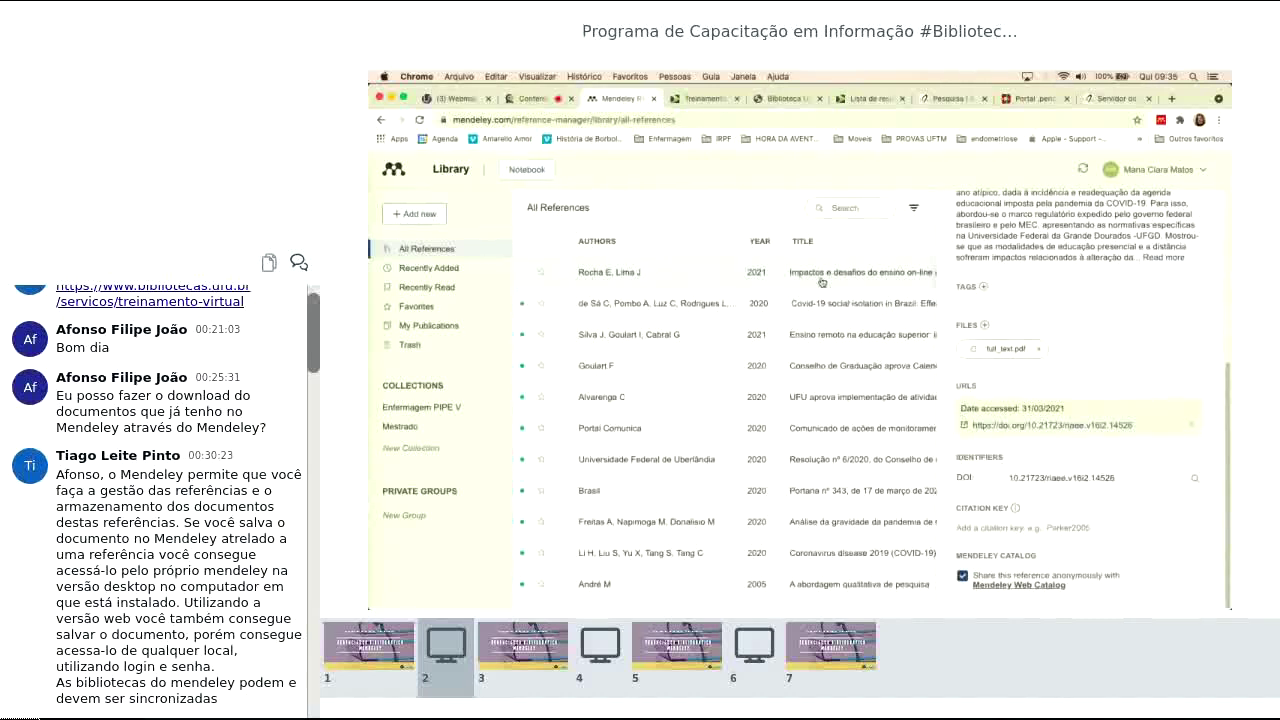
scroll(1131, 358, up, 3)
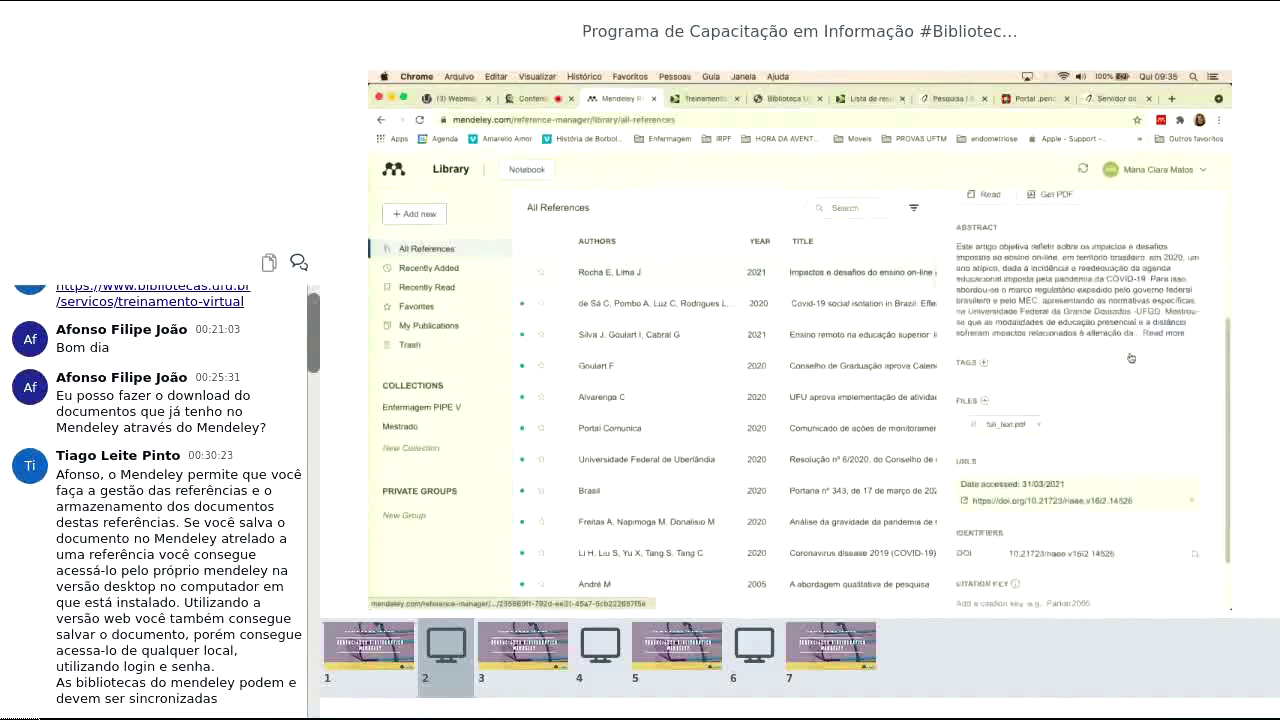
scroll(1131, 358, up, 5)
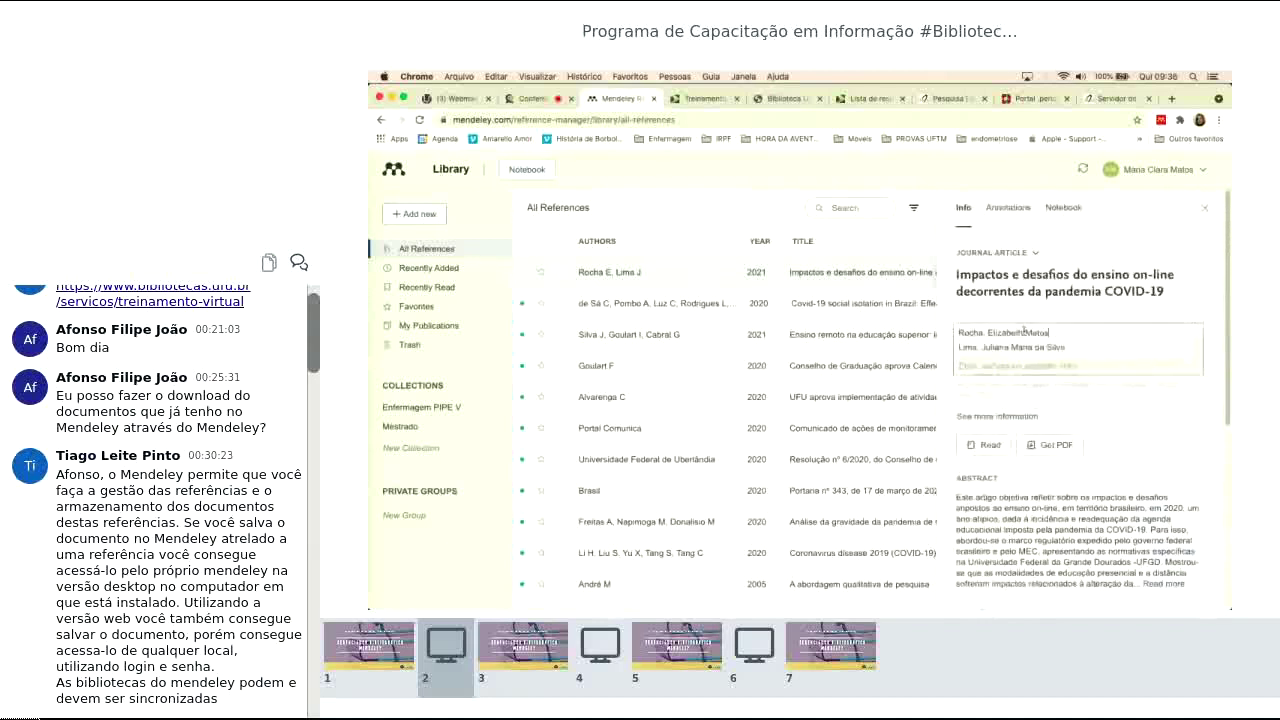
Step: View the article's journal, year, pages, volume and issue fields, expand its additional information, and check the remaining details
click(1017, 386)
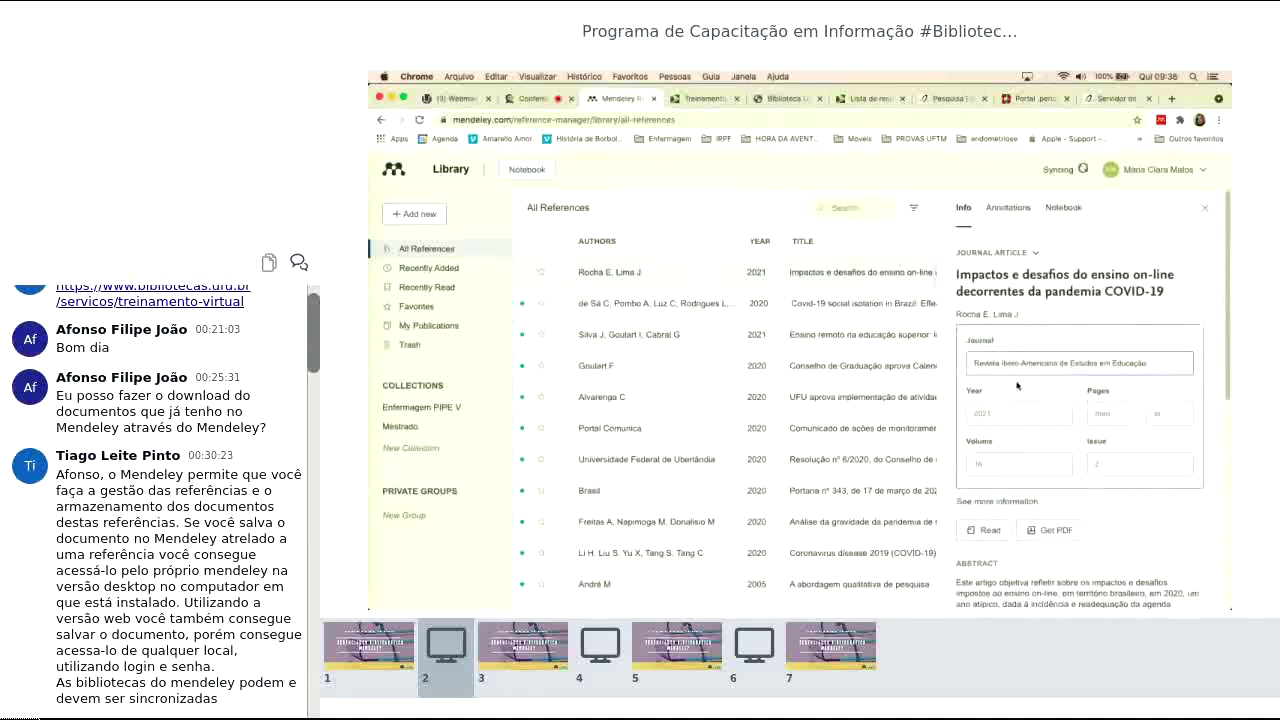
scroll(1005, 405, down, 3)
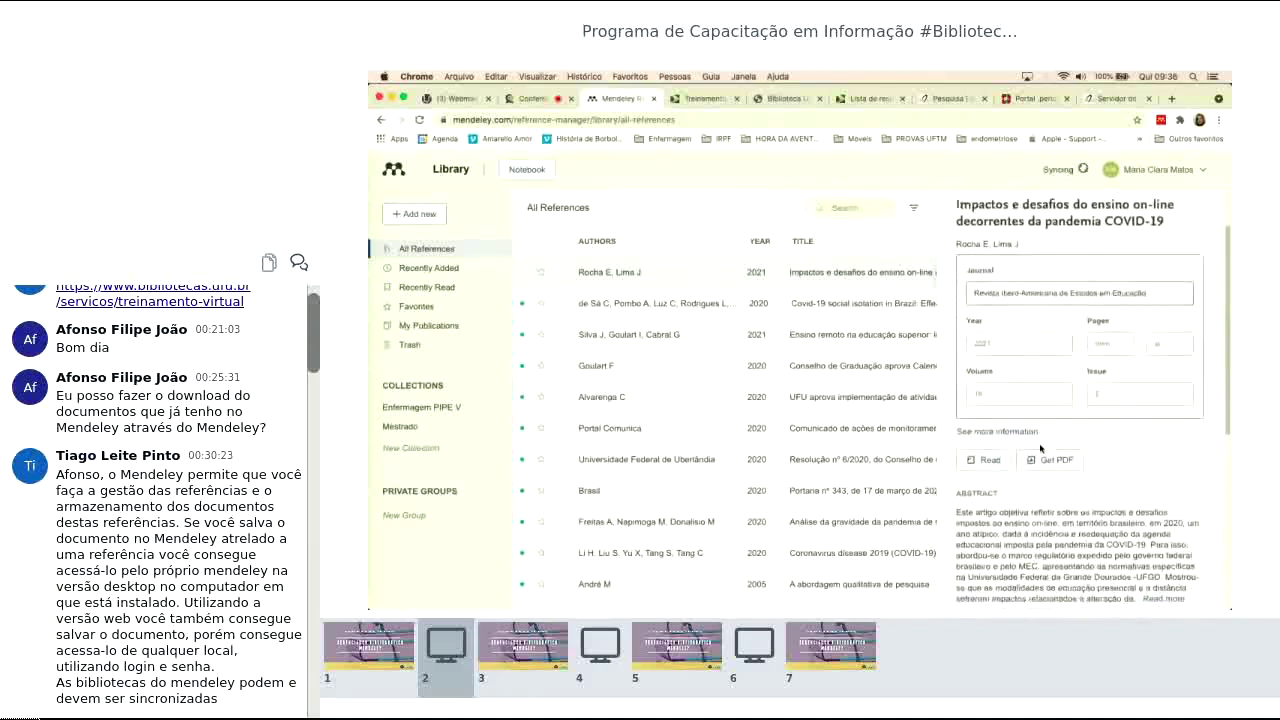
click(984, 423)
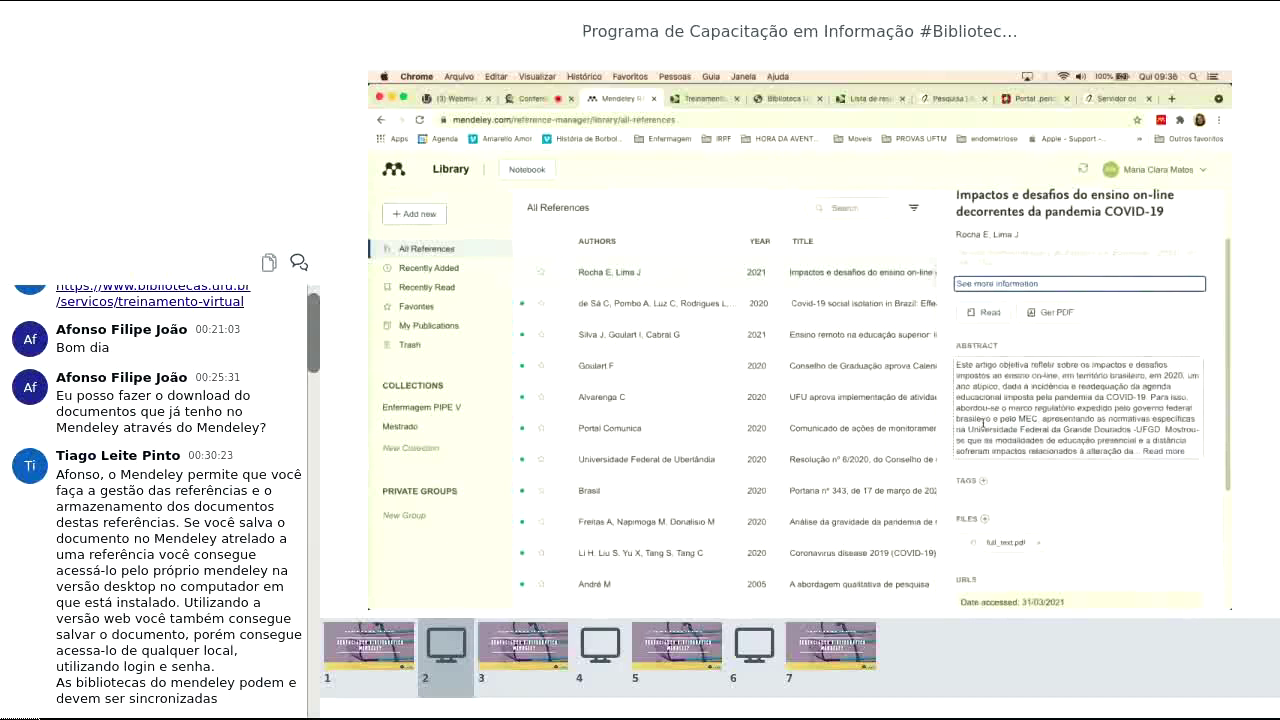
scroll(983, 424, down, 3)
scroll(983, 424, down, 3)
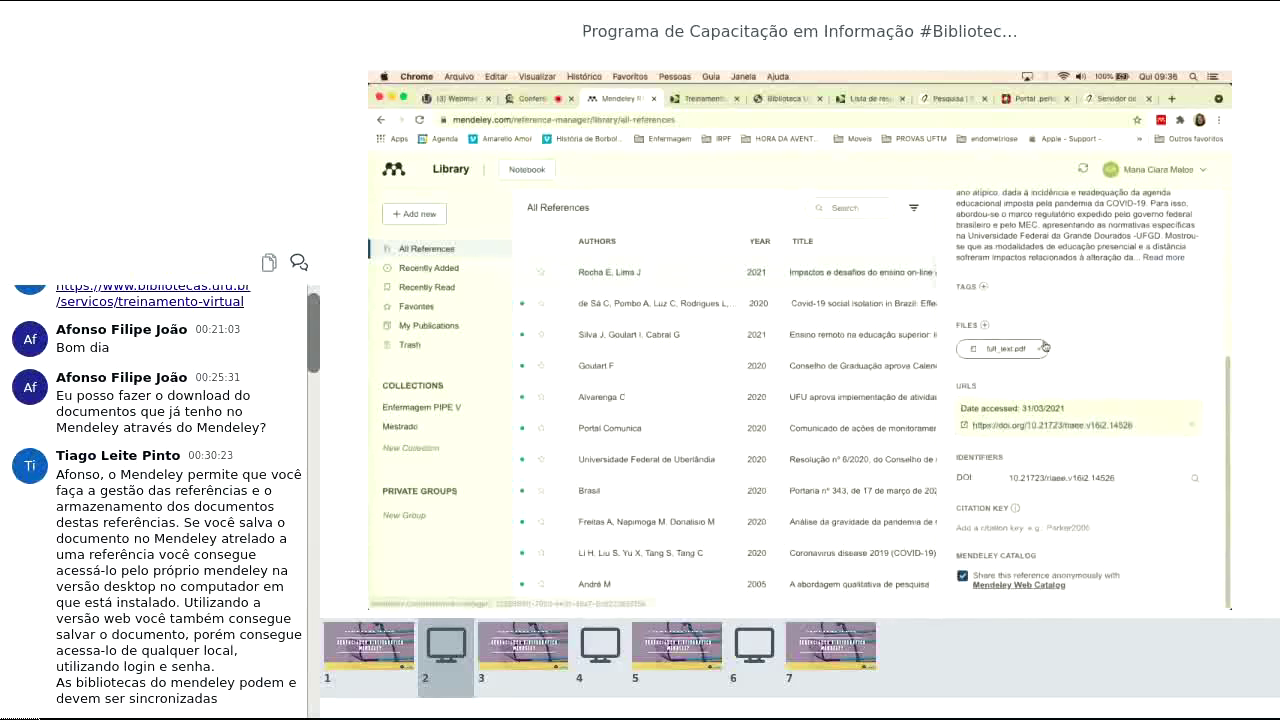
scroll(1044, 342, up, 4)
scroll(1044, 342, up, 4)
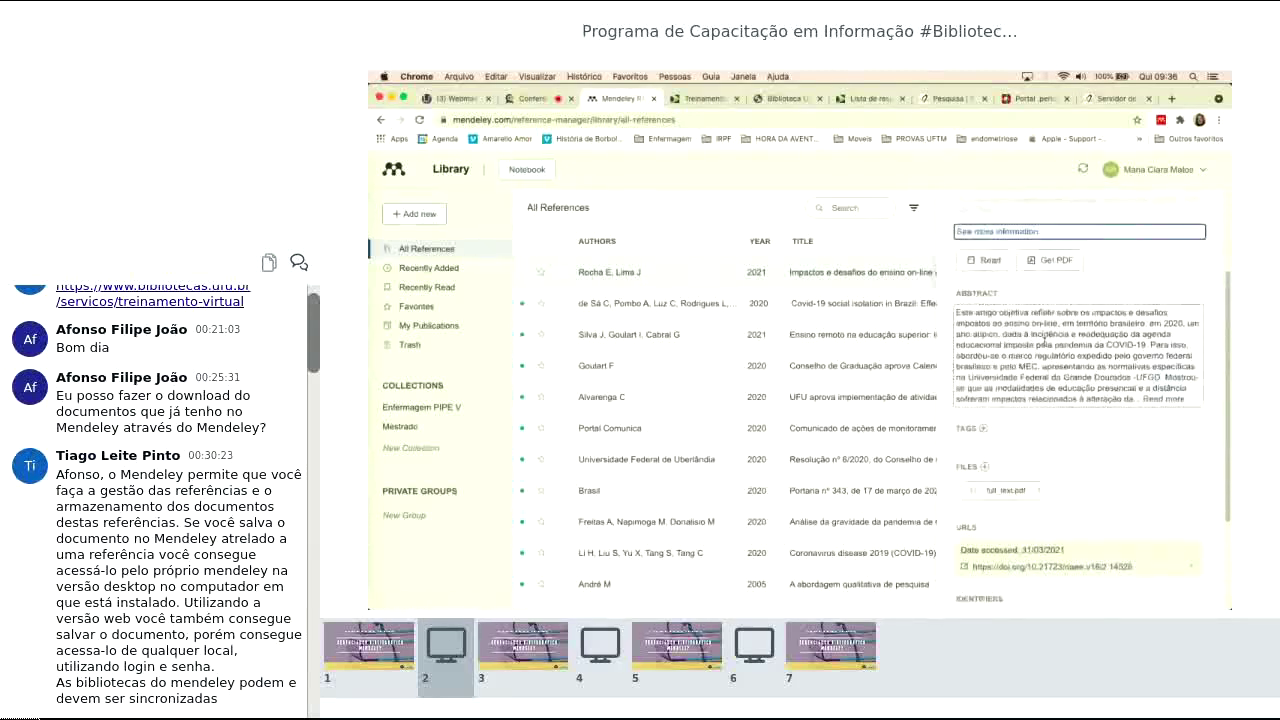
click(1006, 329)
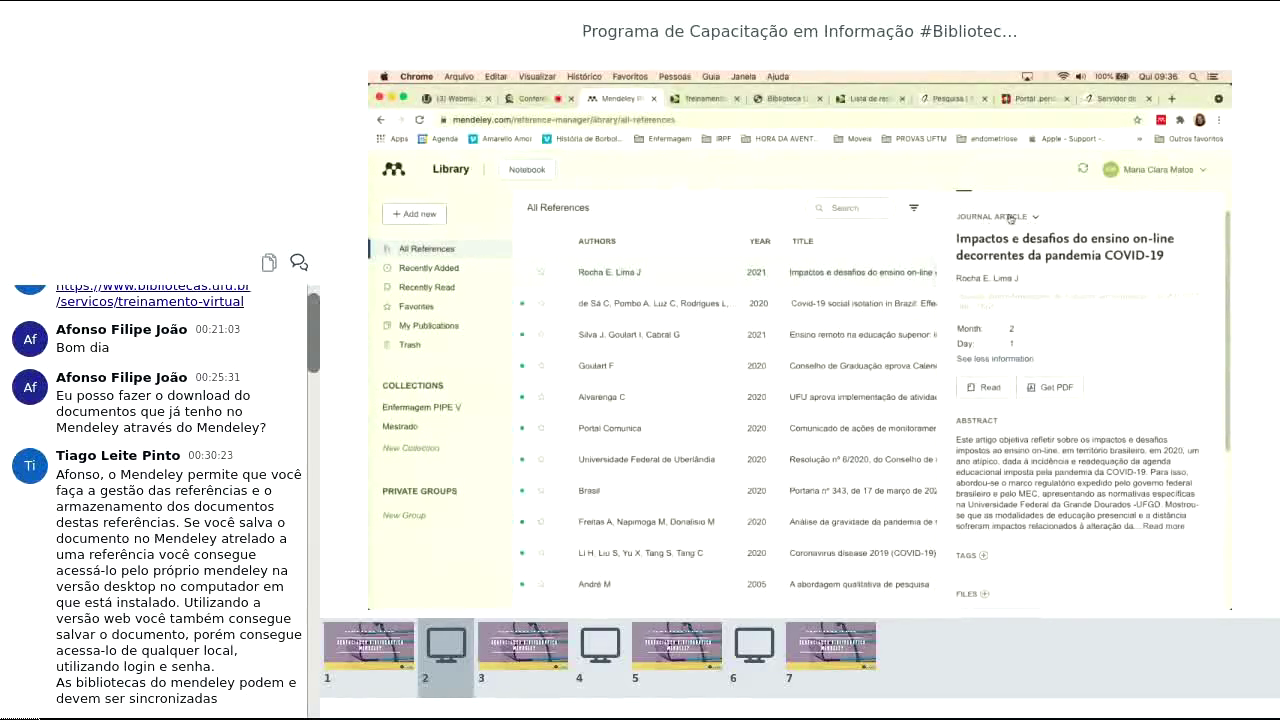
Step: View the reference type options for "Ensino remoto na educação superior" without changing them, and return to the "Impactos e desafios" reference
click(685, 339)
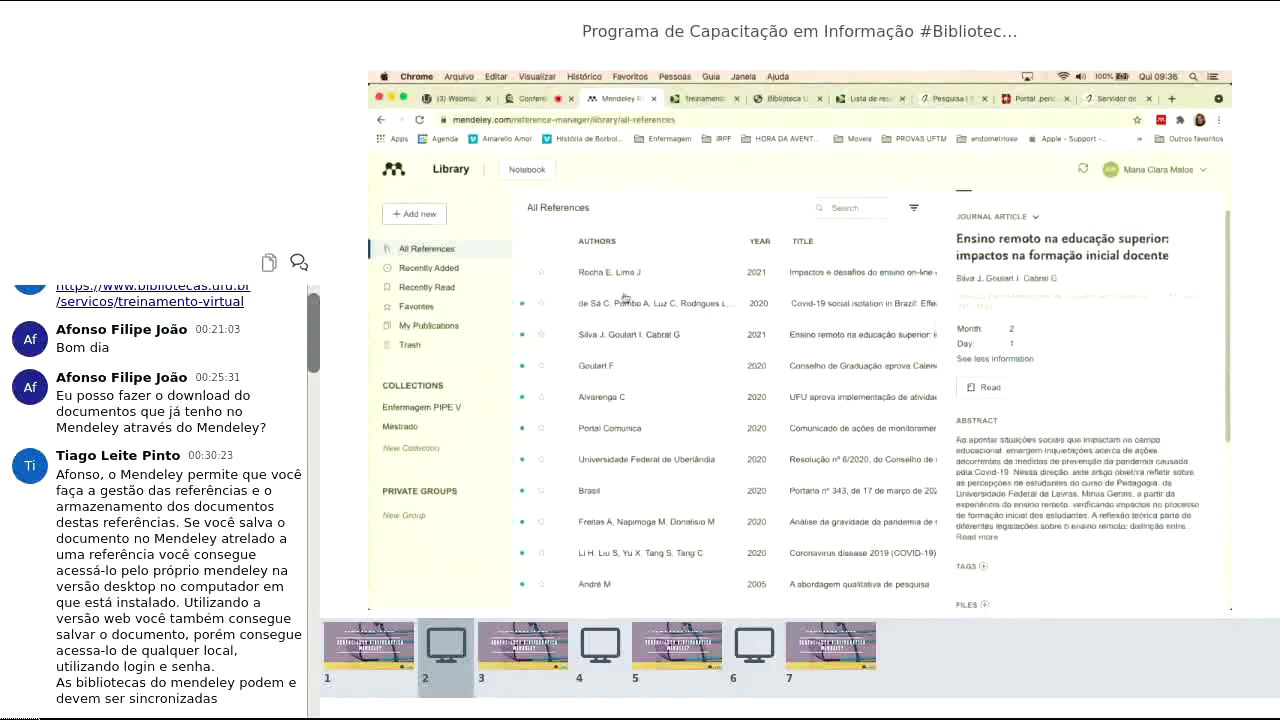
click(1035, 219)
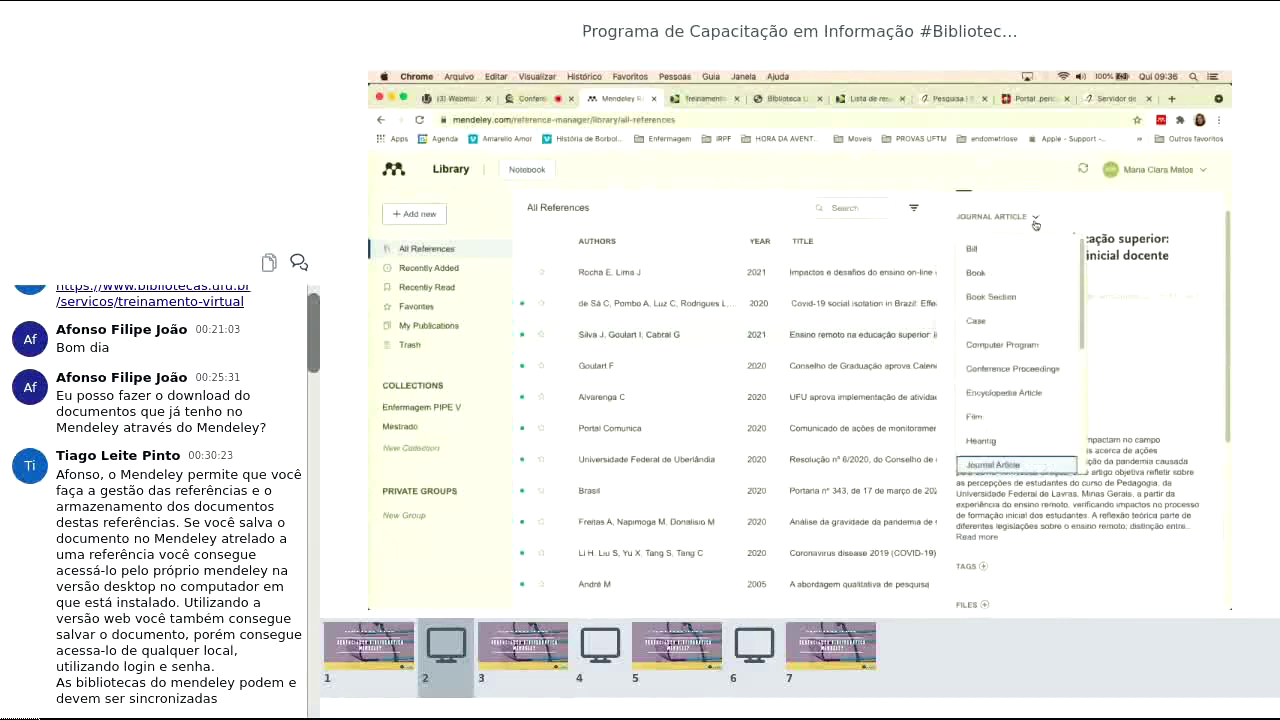
click(652, 166)
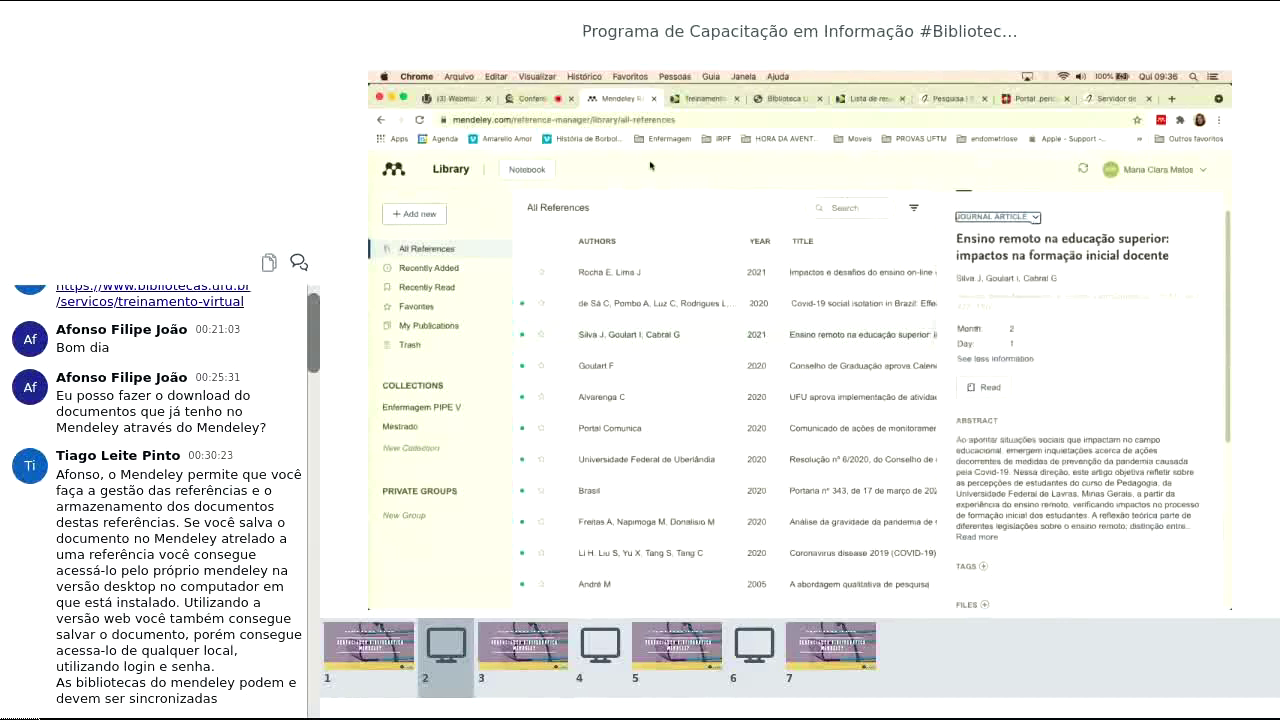
click(632, 277)
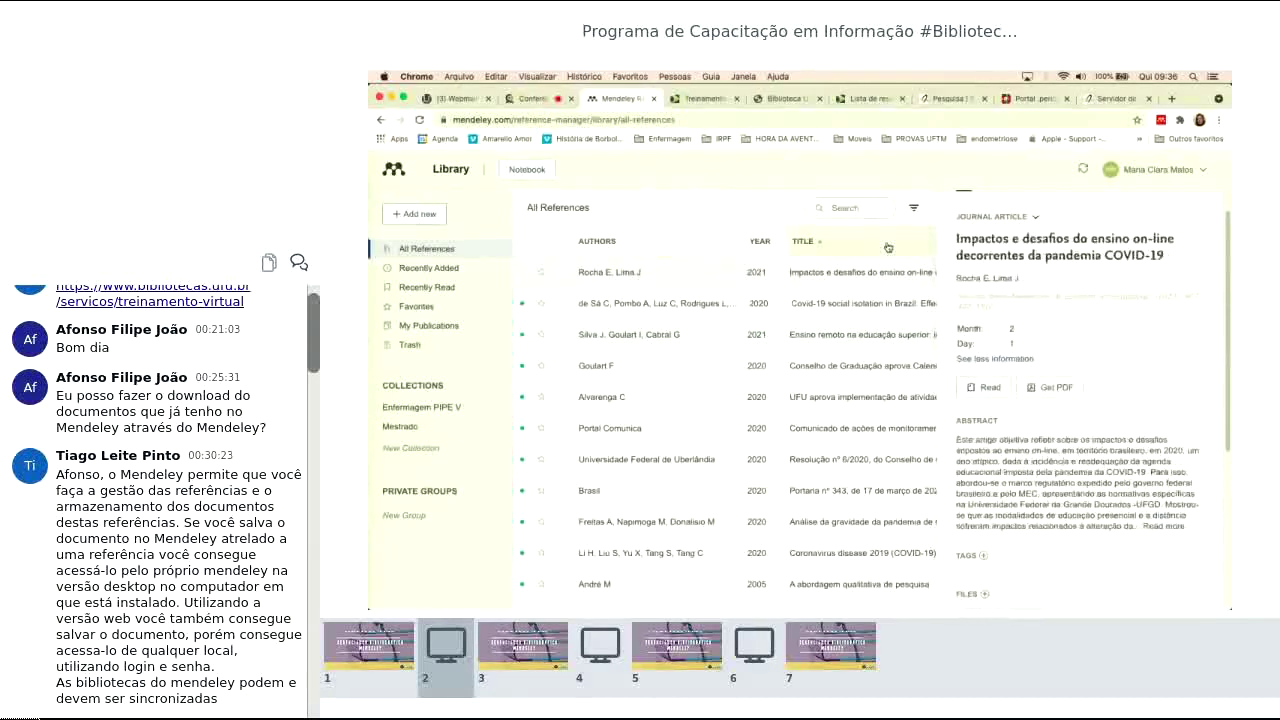
Step: Open the "Impactos e desafios do ensino on-line" article in the reader from all references, and close it
click(432, 287)
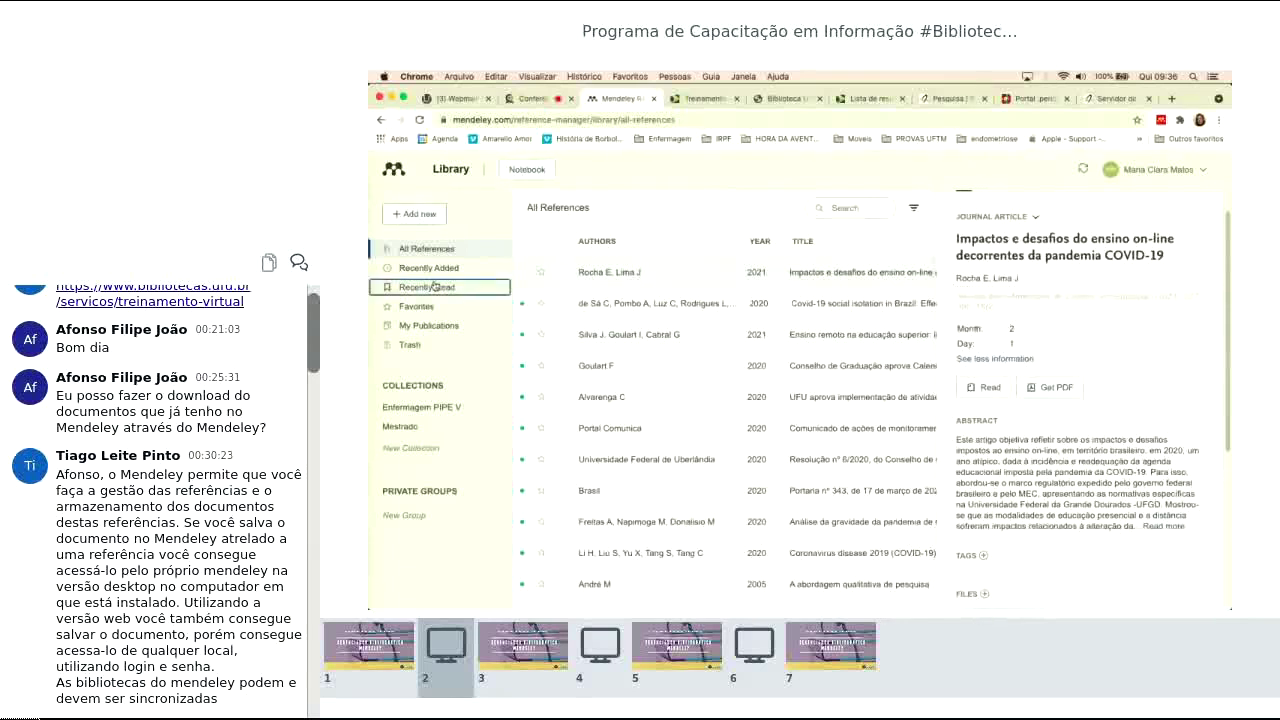
click(432, 251)
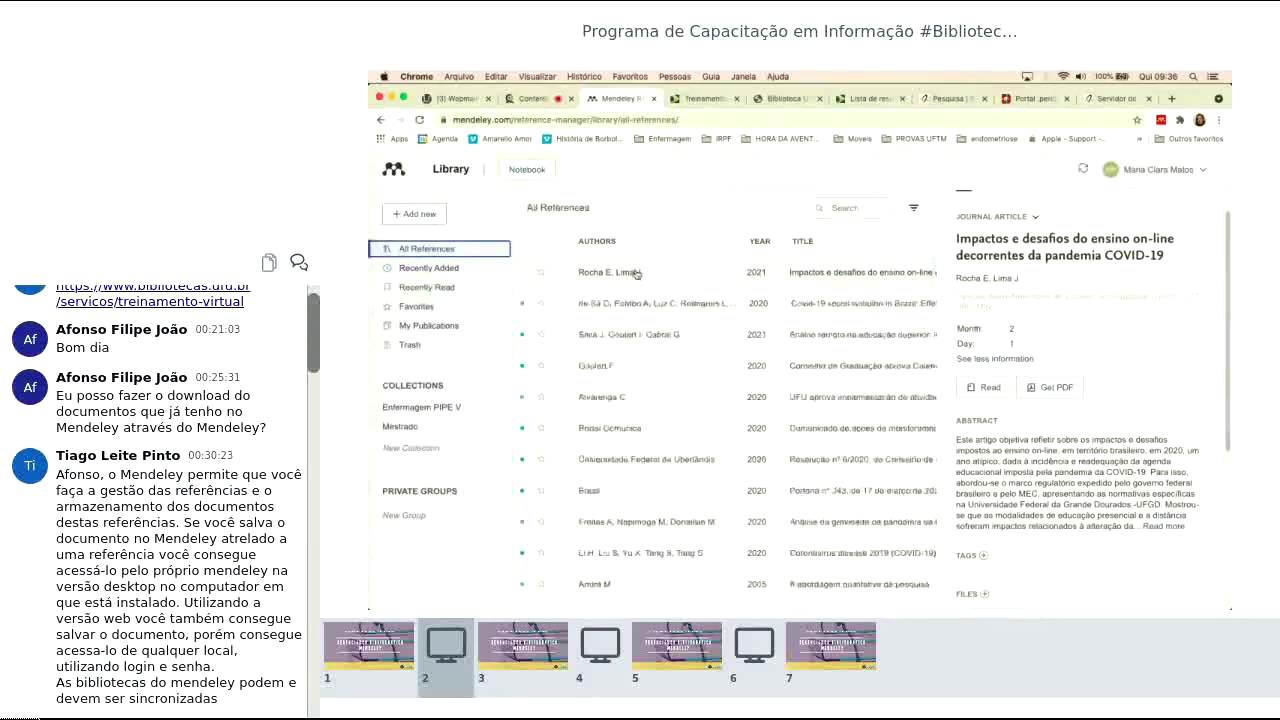
double_click(634, 274)
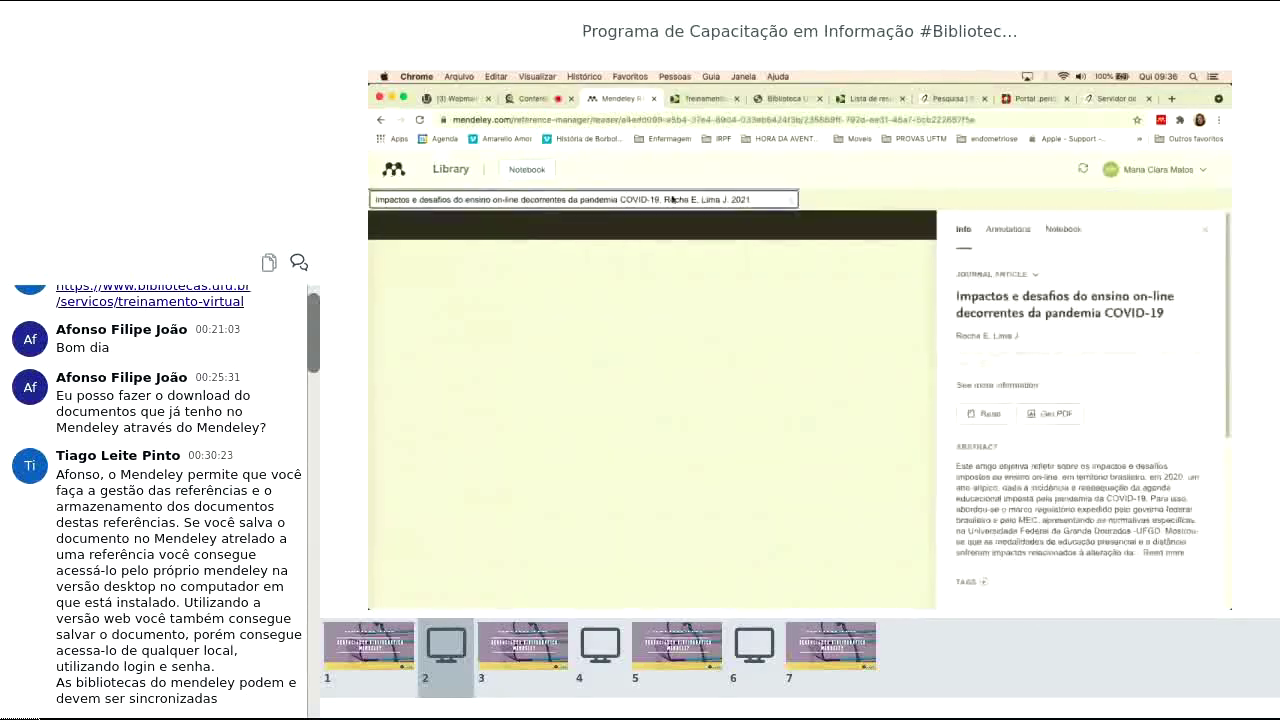
click(789, 200)
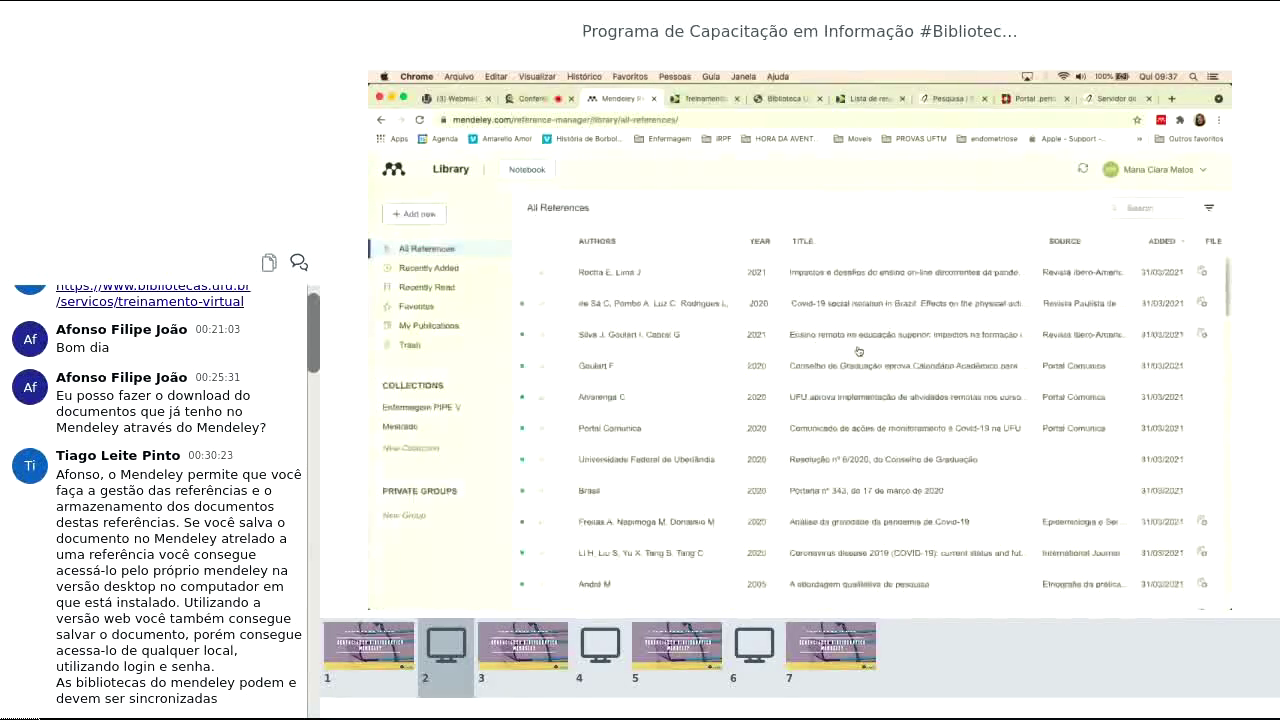
Step: Switch to Mendeley Desktop and select "Servidor de enlaces: motivação e metodologia" in all documents
key(super+Tab)
key(super+Tab)
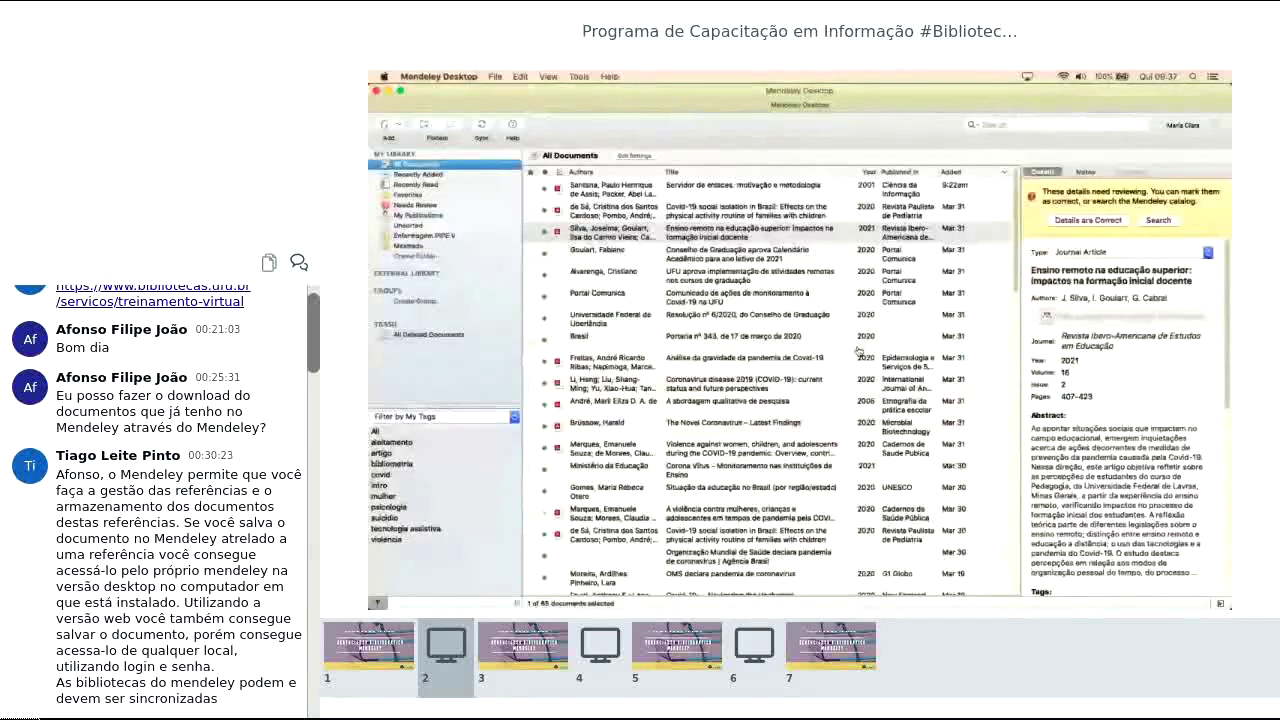
click(700, 190)
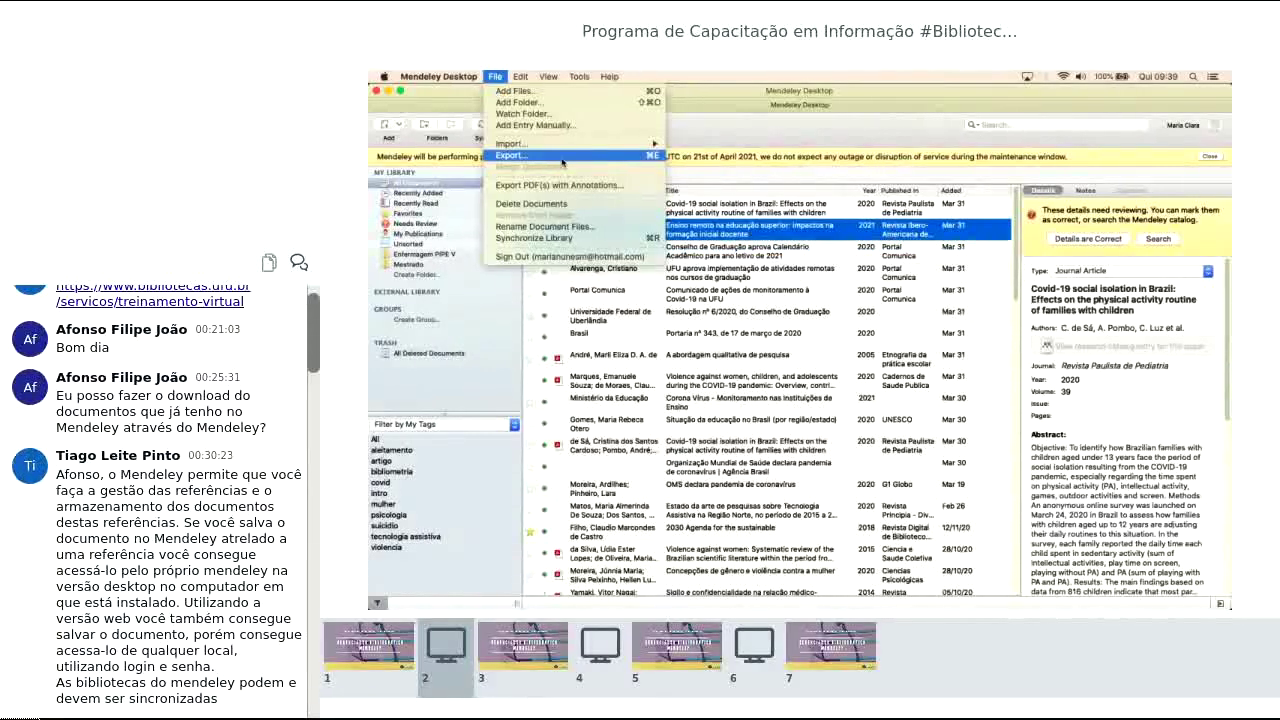
Step: Look over the library import formats, and switch to the presentation to show the CAPES portal import and export example slide
mouse_move(564, 150)
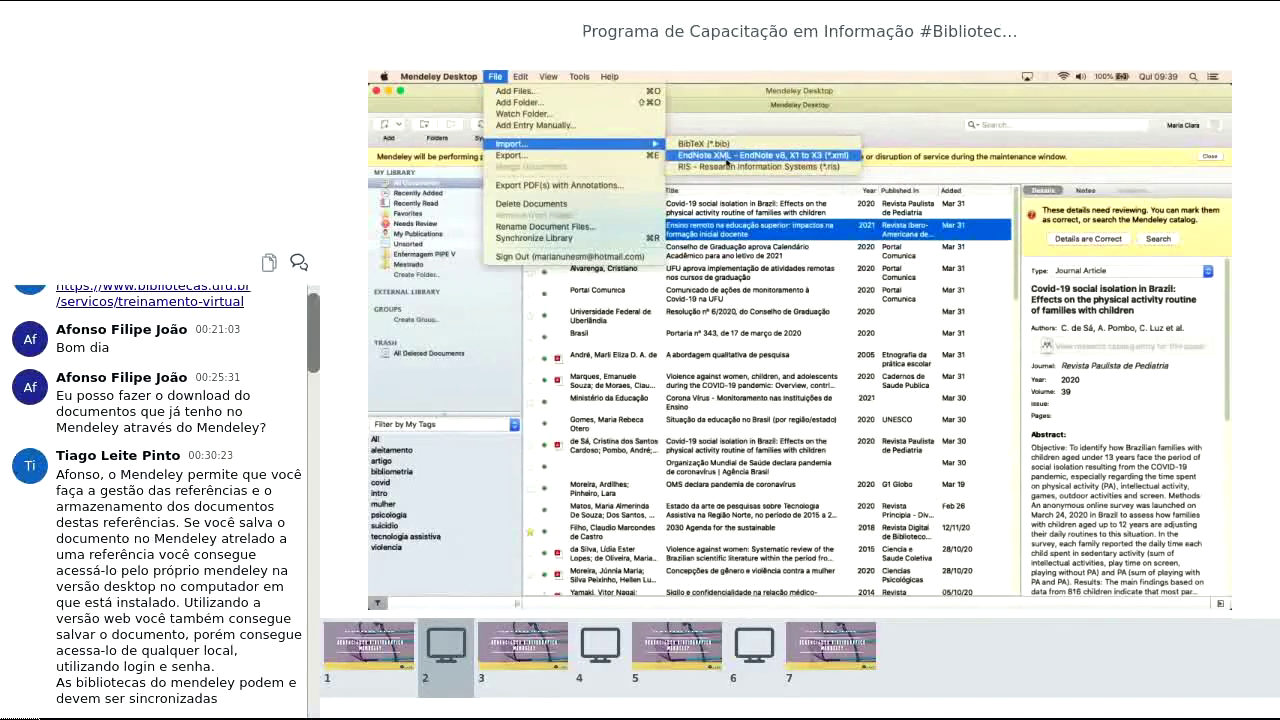
click(730, 155)
key(alt+Tab)
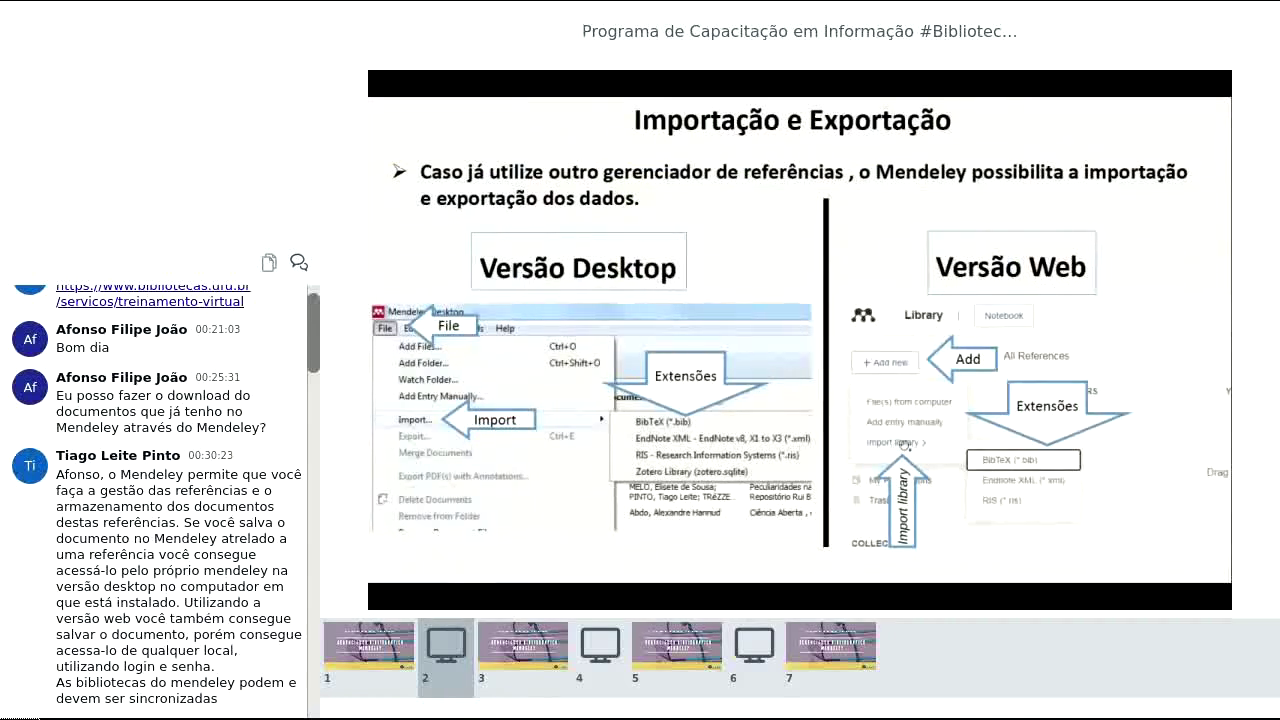
key(Right)
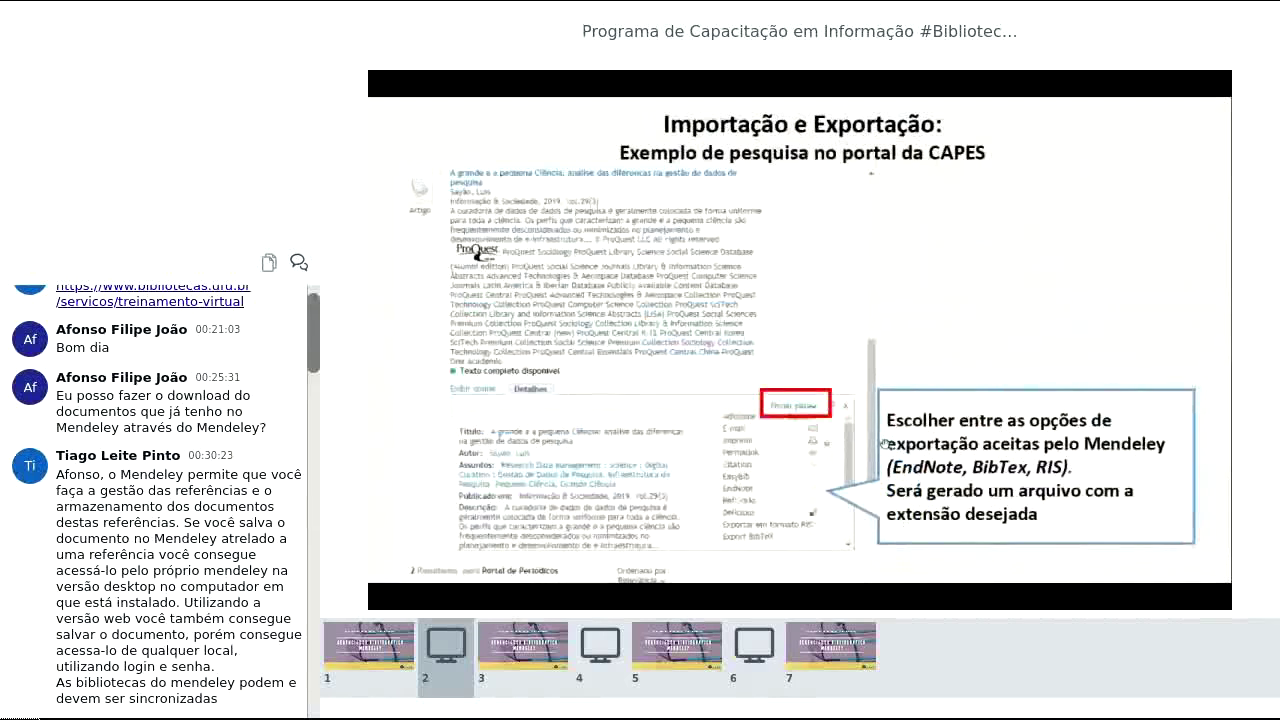
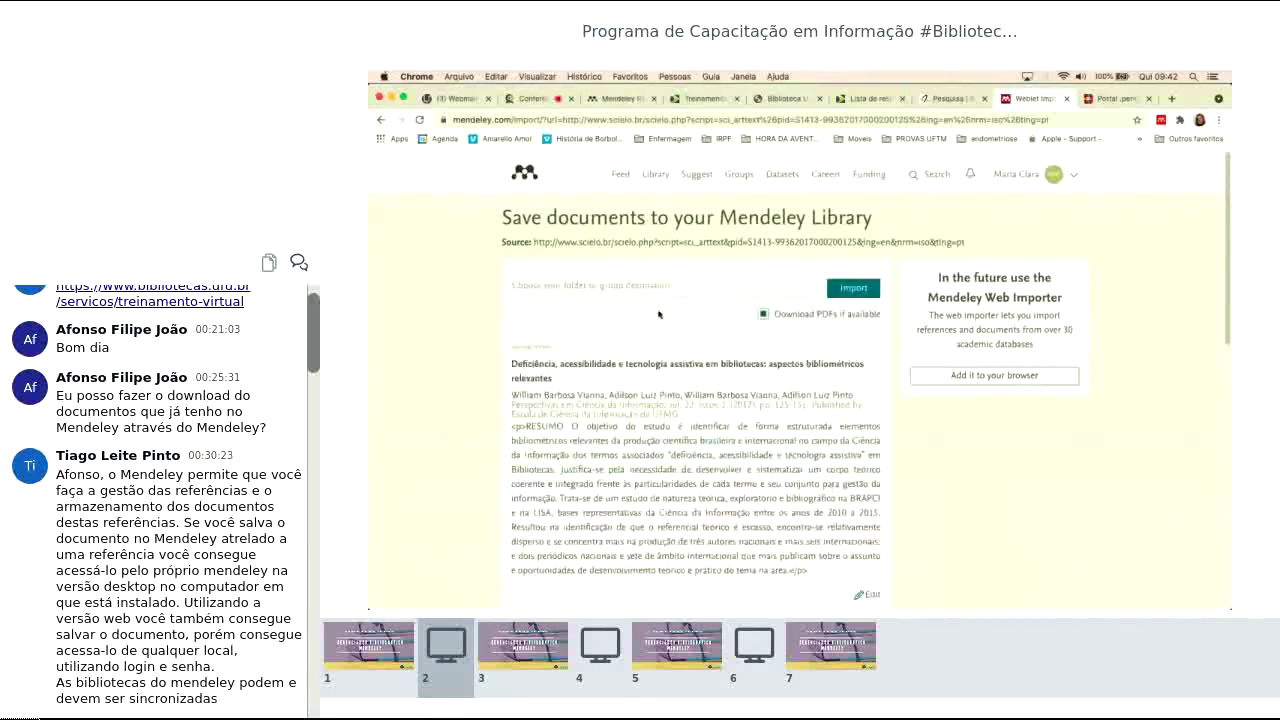
Step: Import "Deficiência, acessibilidade e tecnologia assistiva em bibliotecas" with its PDF without a destination folder, and view all references in the web library
click(586, 284)
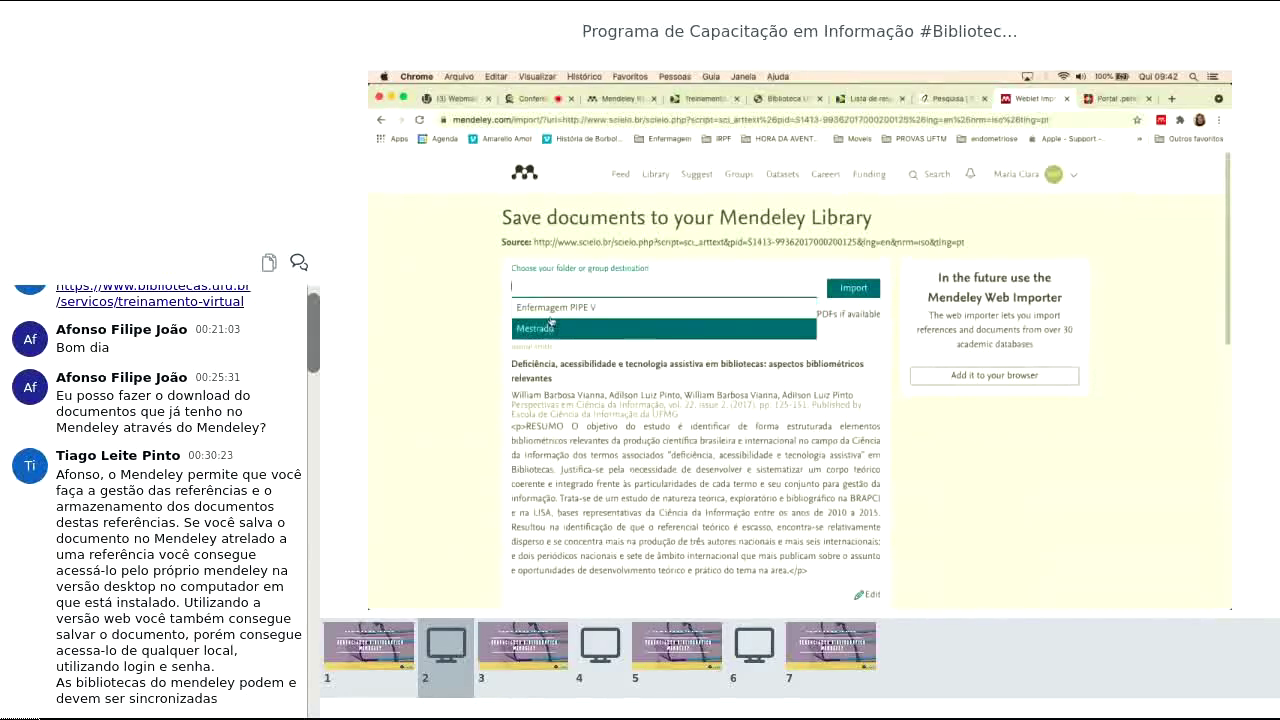
click(489, 313)
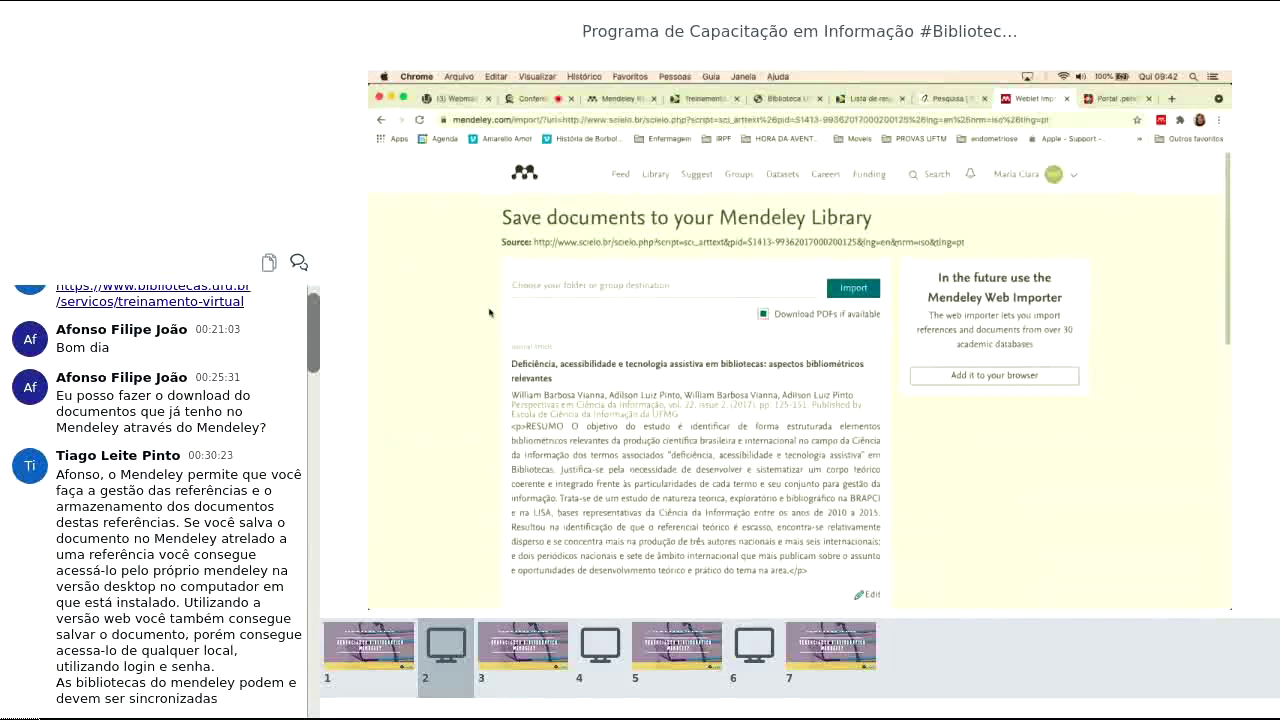
click(859, 290)
click(1068, 99)
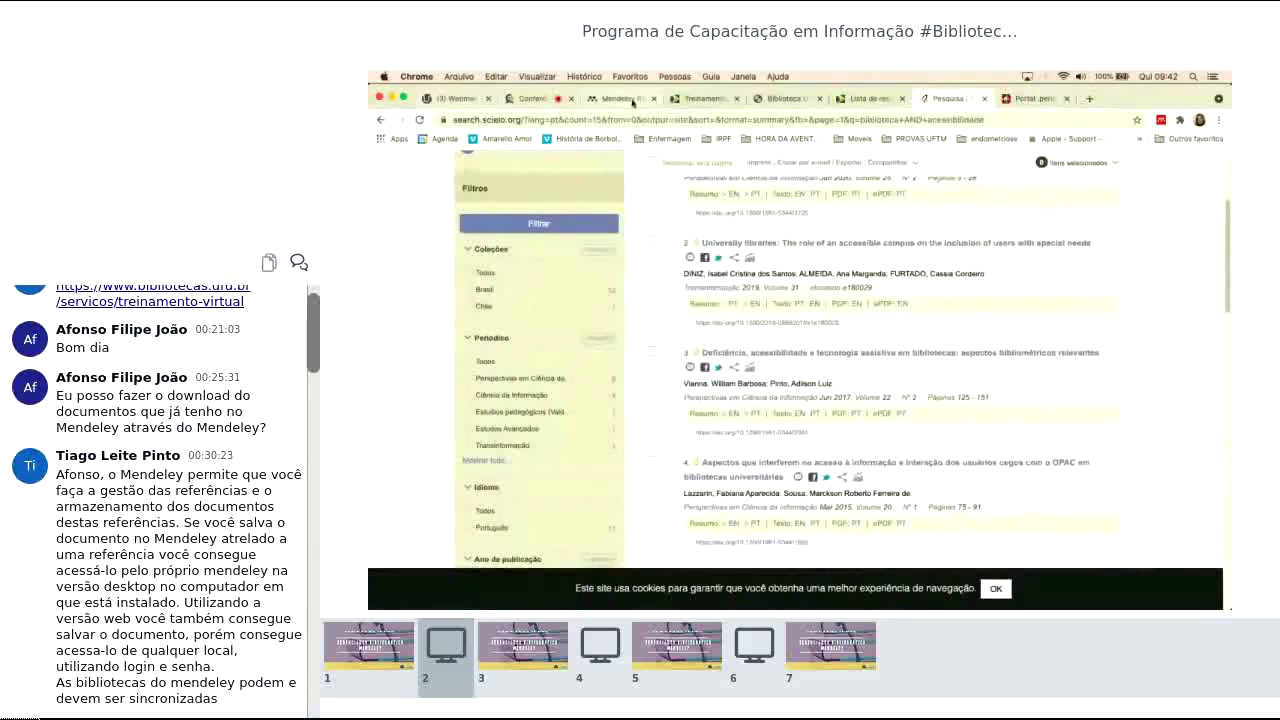
click(630, 100)
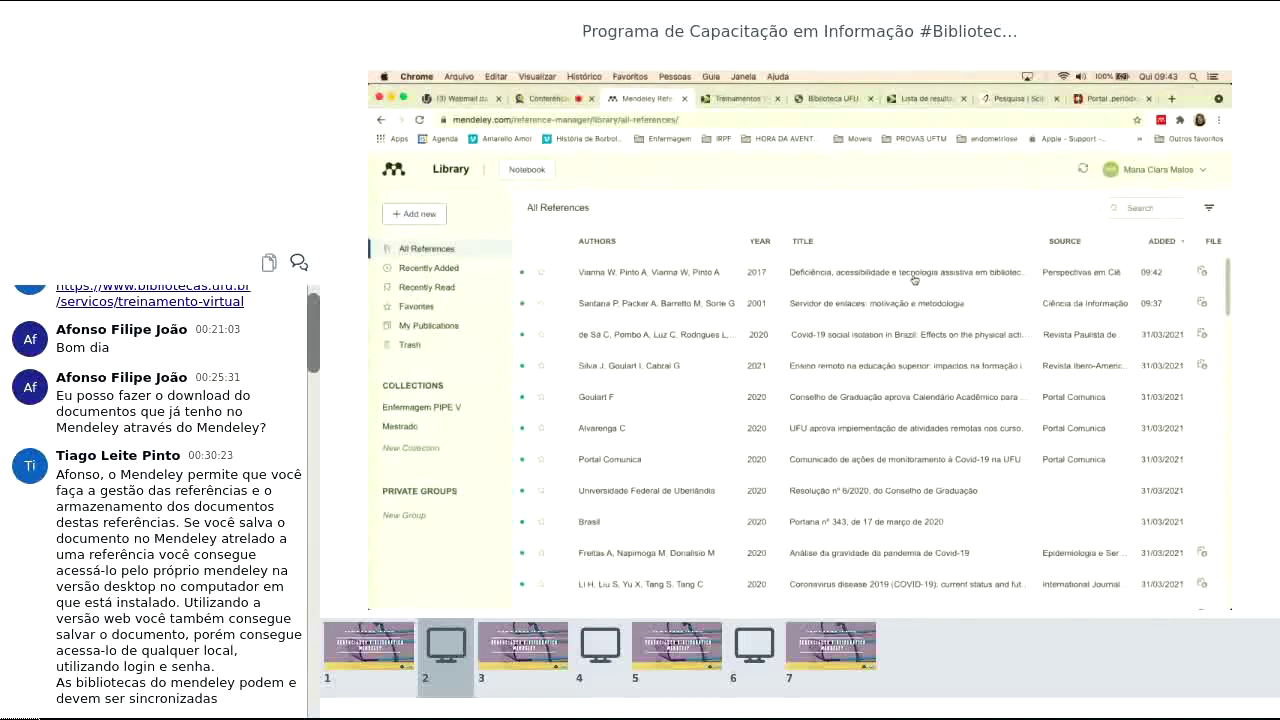
Step: Switch to Mendeley Desktop and synchronize the library
key(super+Tab)
key(super+Tab)
key(super+Tab)
key(super+Tab)
key(super+Tab)
key(super+Tab)
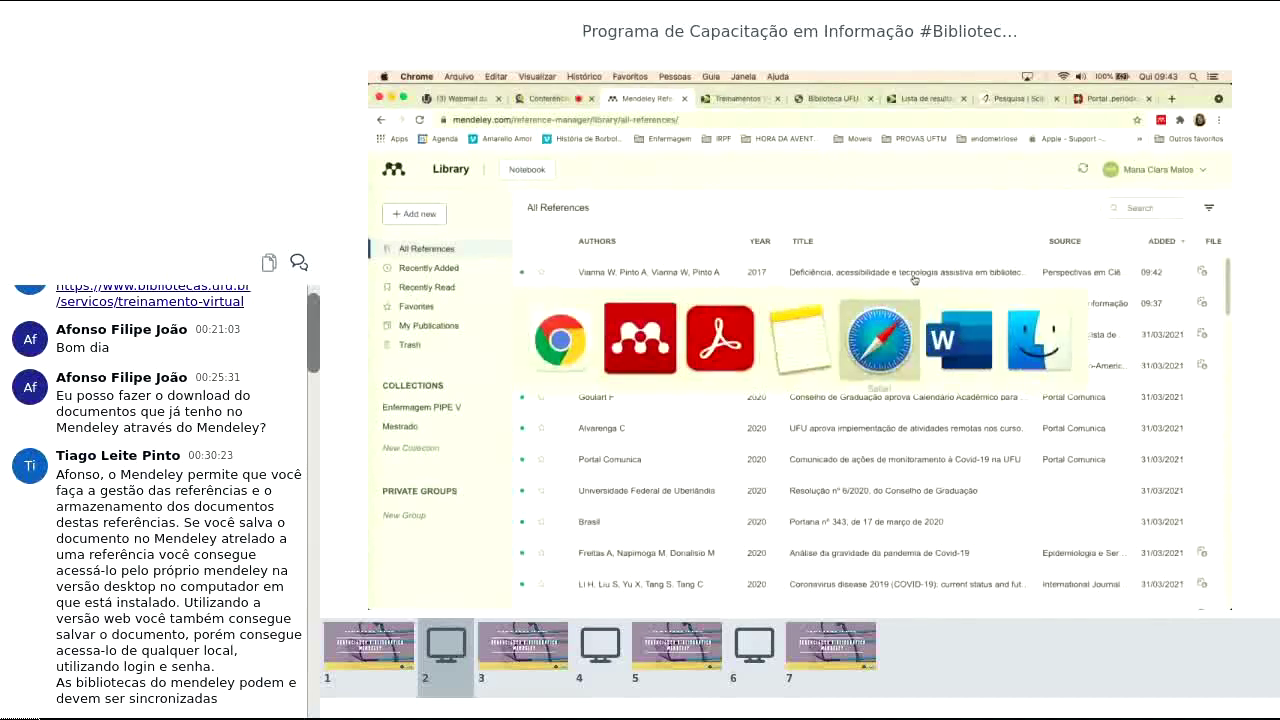
key(super+Tab)
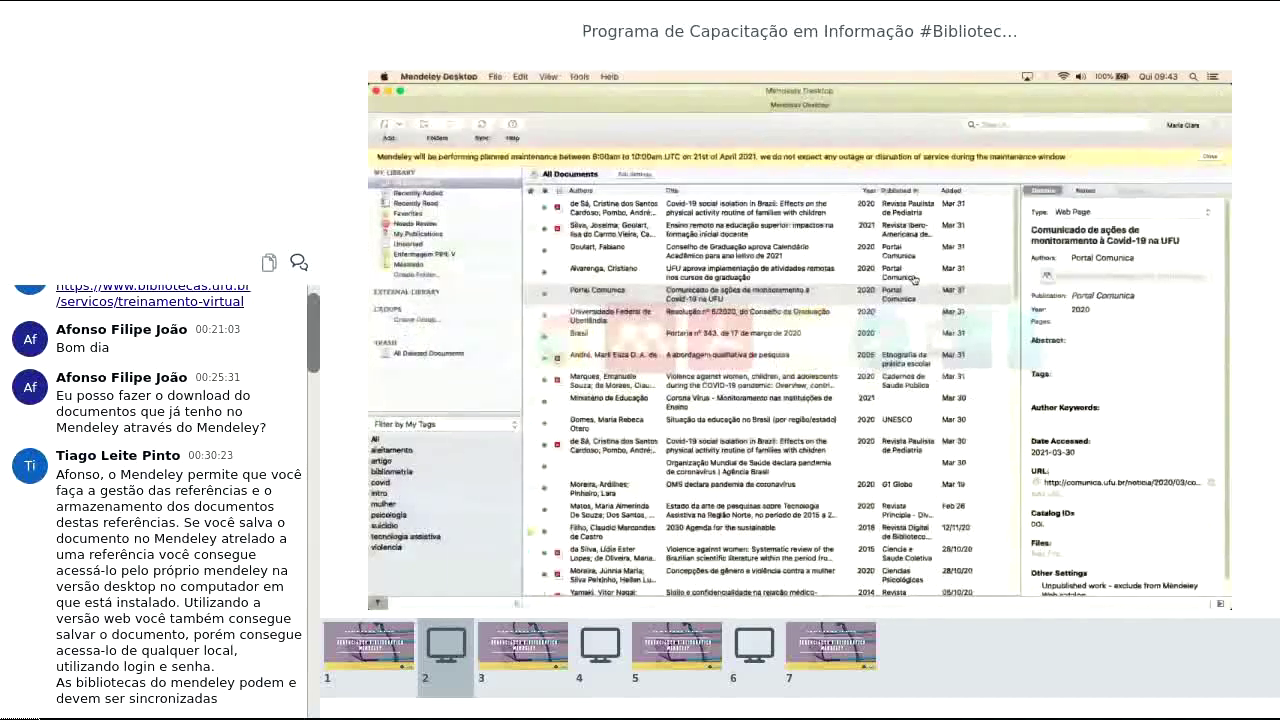
click(484, 126)
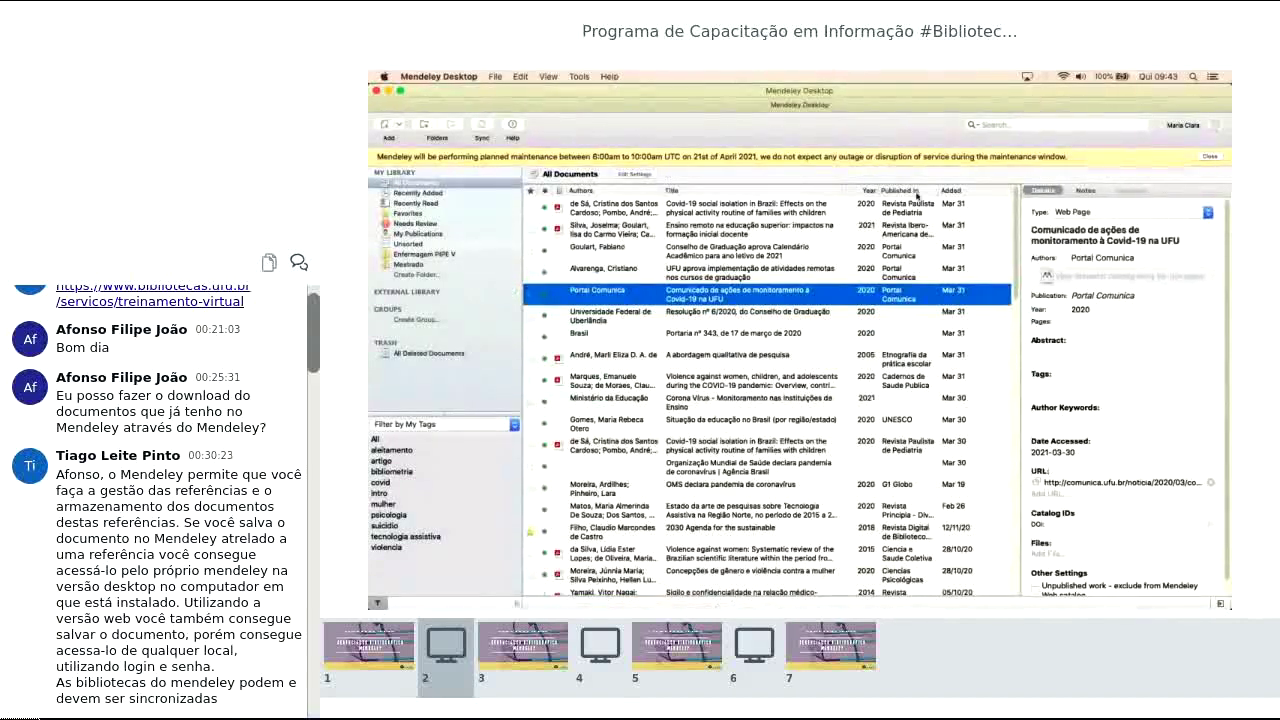
Step: Sort all documents by date added, newest first, and select "Deficiência, acessibilidade e tecnologia assistiva em bibliotecas"
click(948, 193)
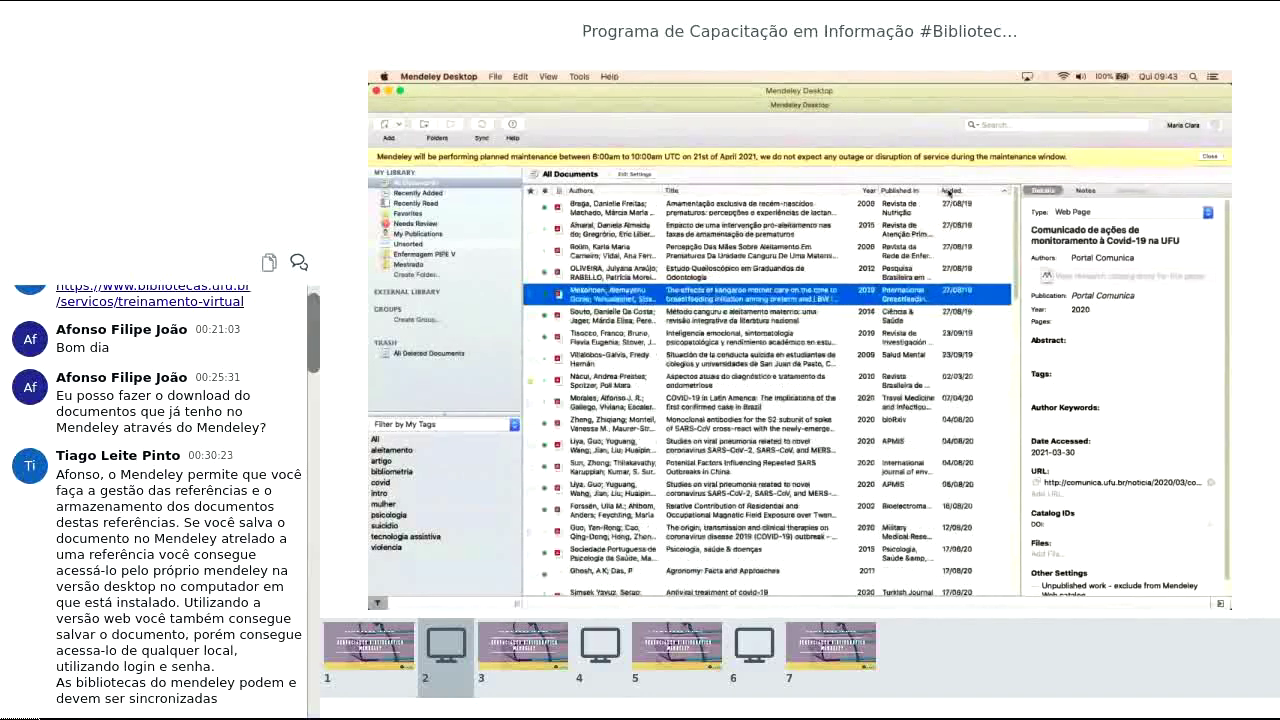
click(948, 193)
click(710, 207)
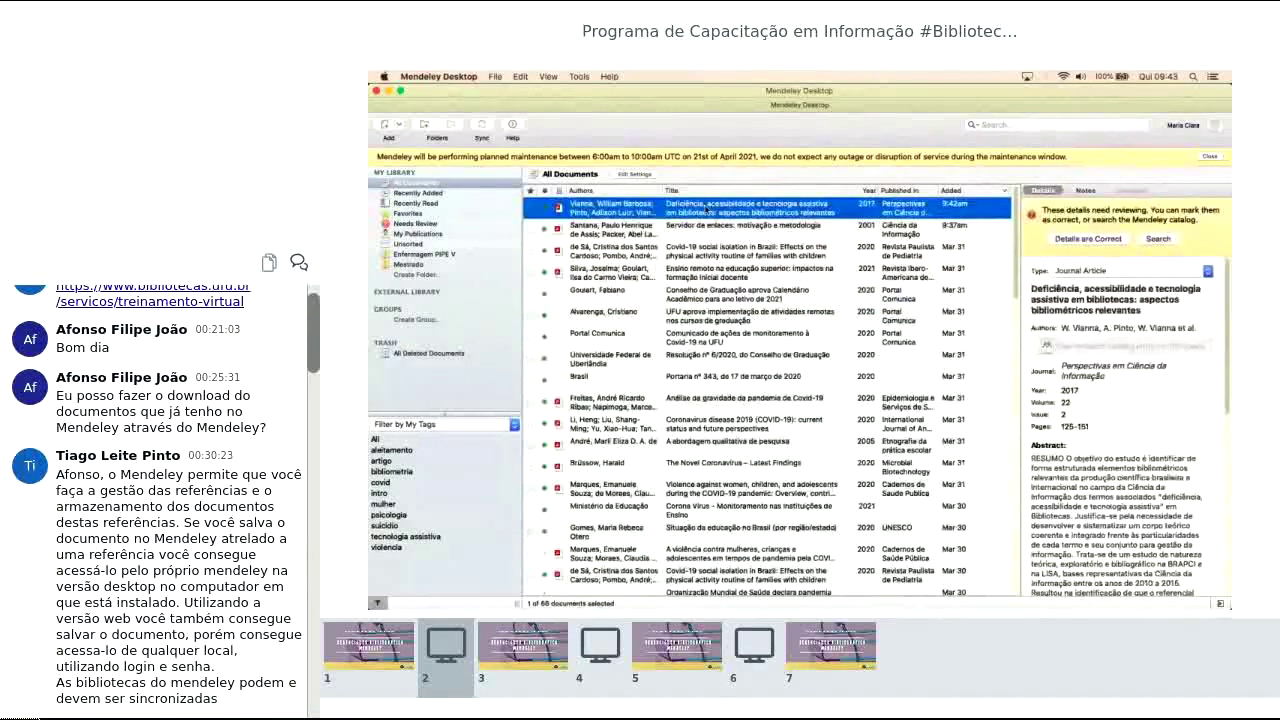
Step: Switch to the presentation and advance past the slide on importing directly from the database
key(super+Tab)
key(super+Tab)
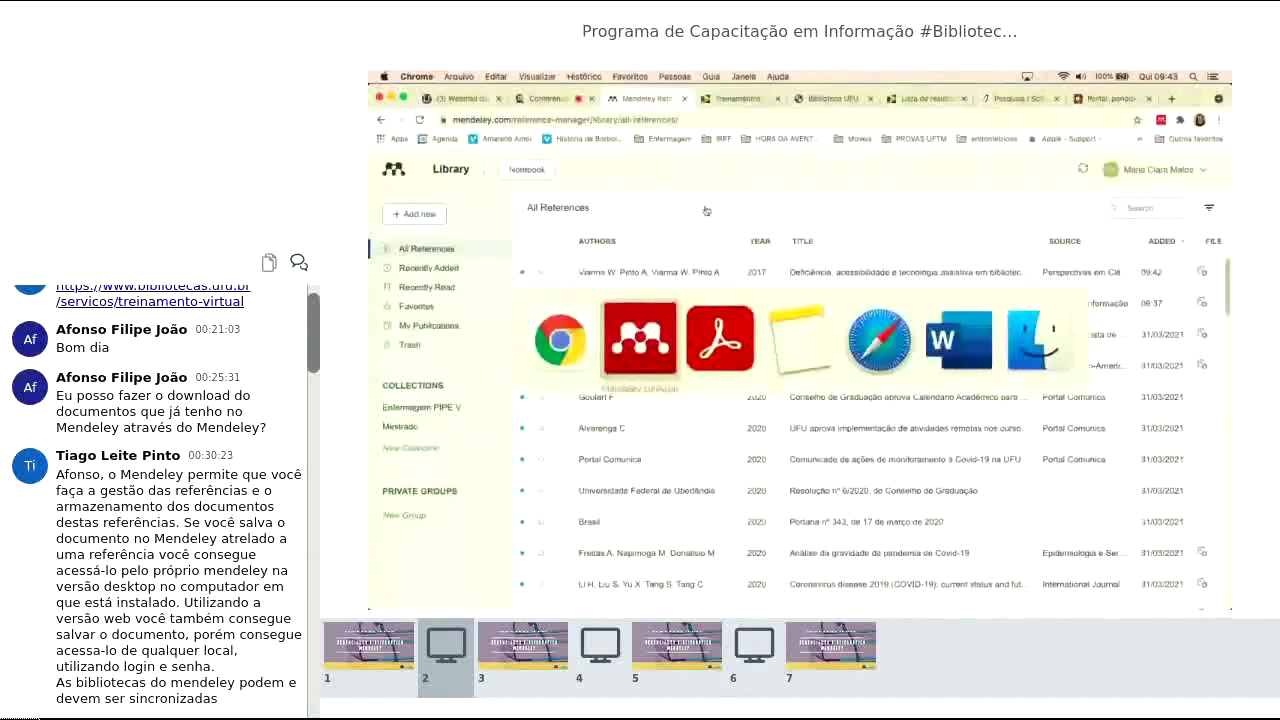
key(Right)
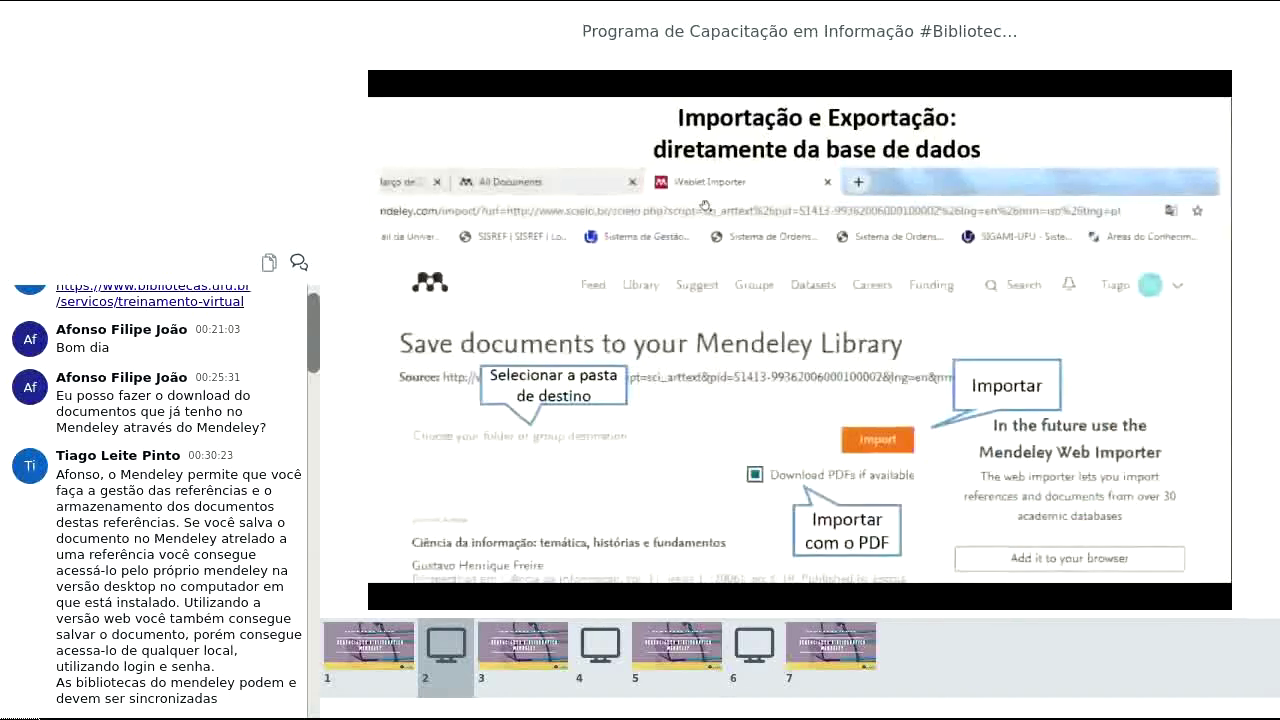
key(Right)
key(Right)
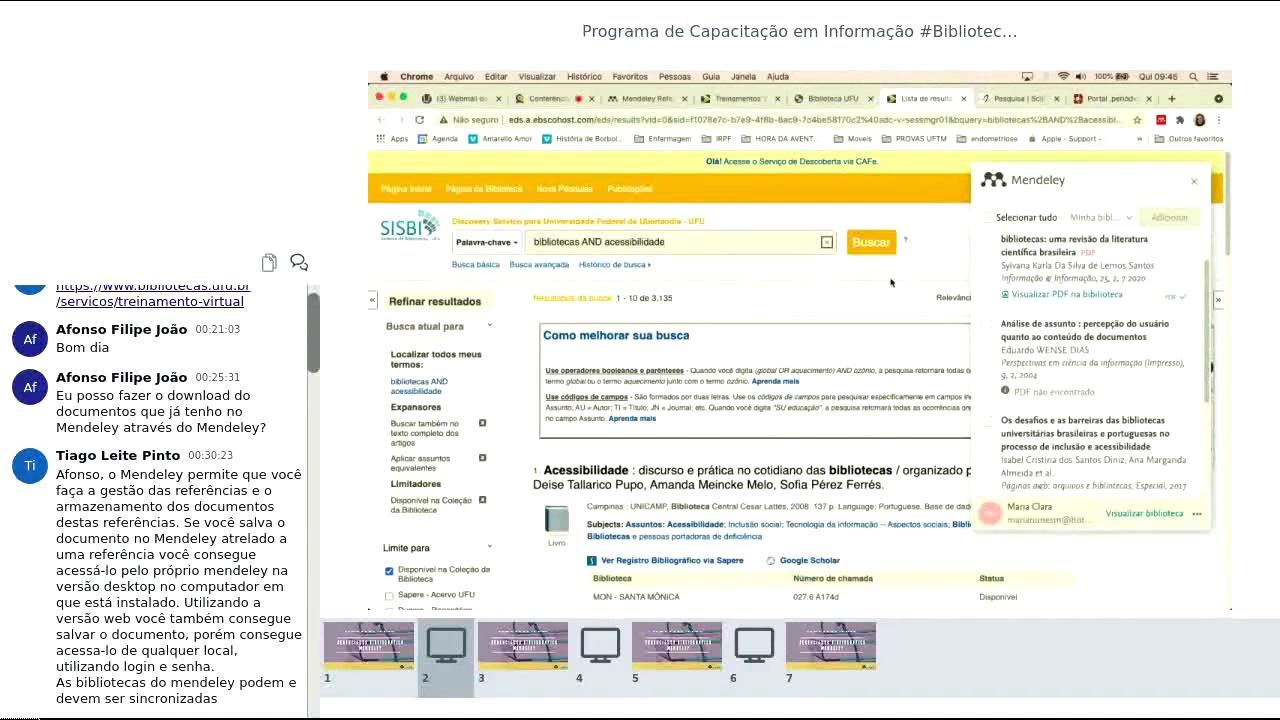
Step: Close the Mendeley importer over the Discovery Service results, open the CAFe access, and dismiss the password check prompt
click(1192, 181)
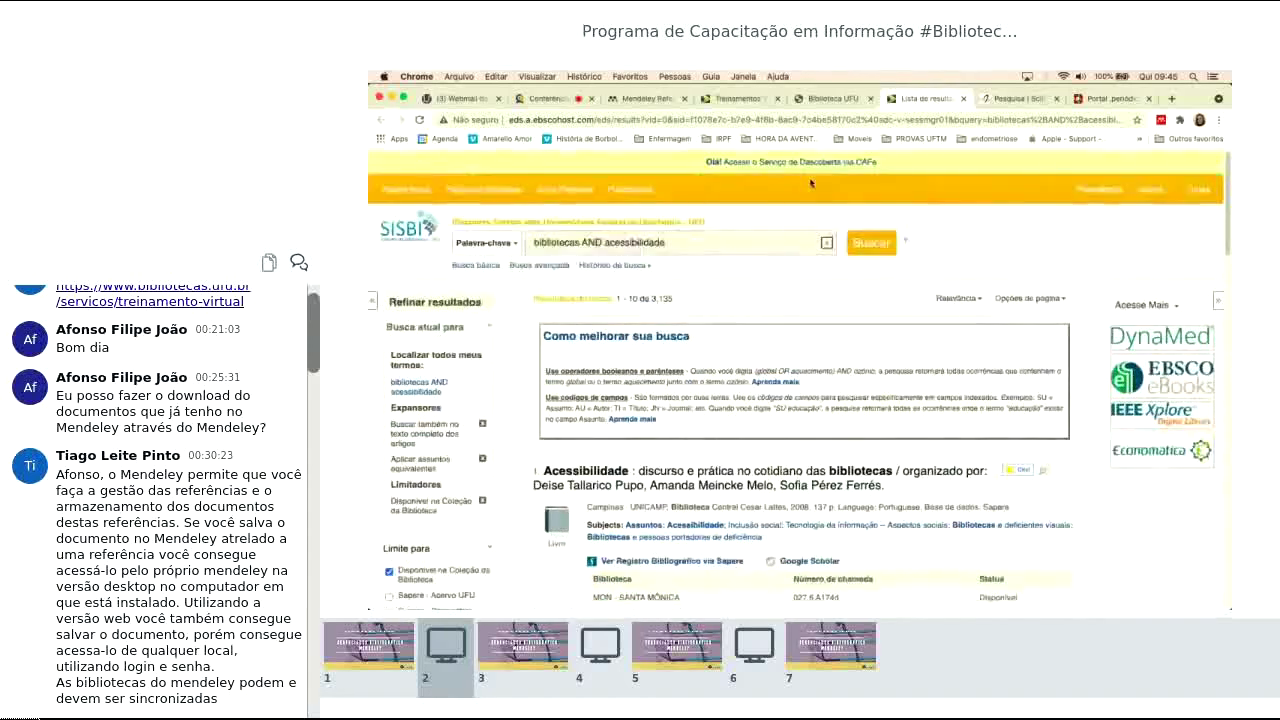
click(759, 164)
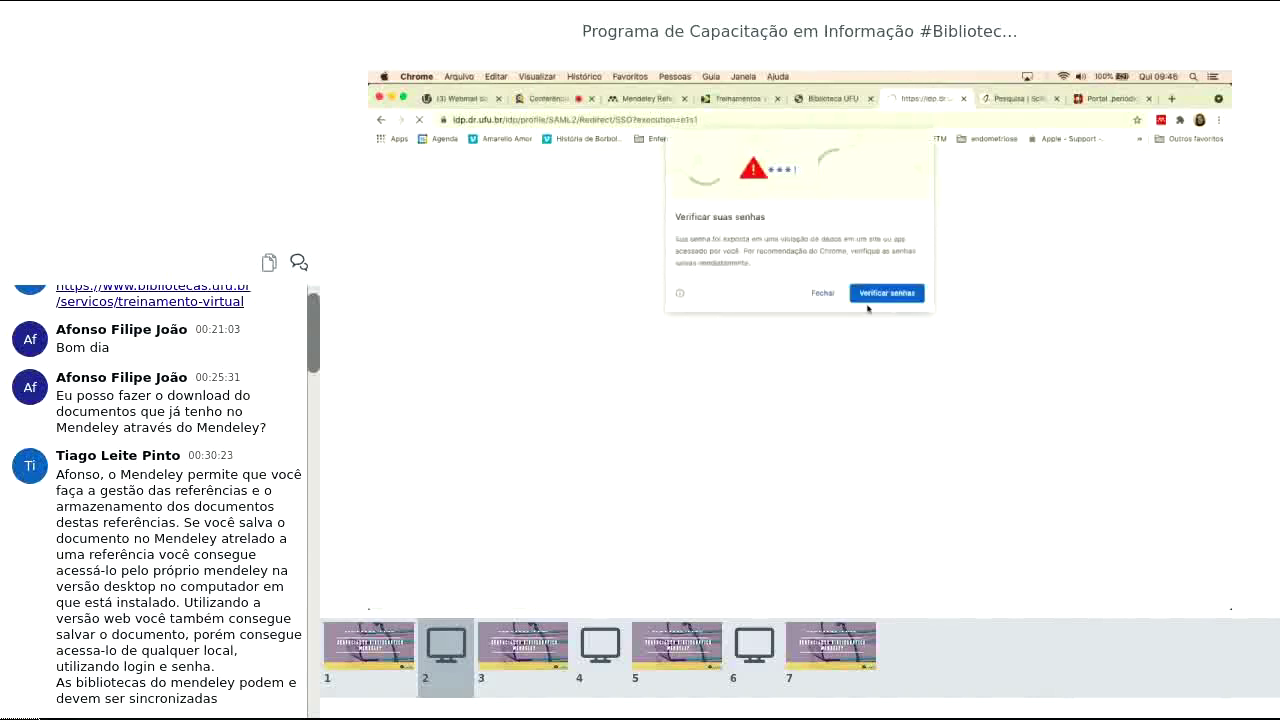
click(825, 300)
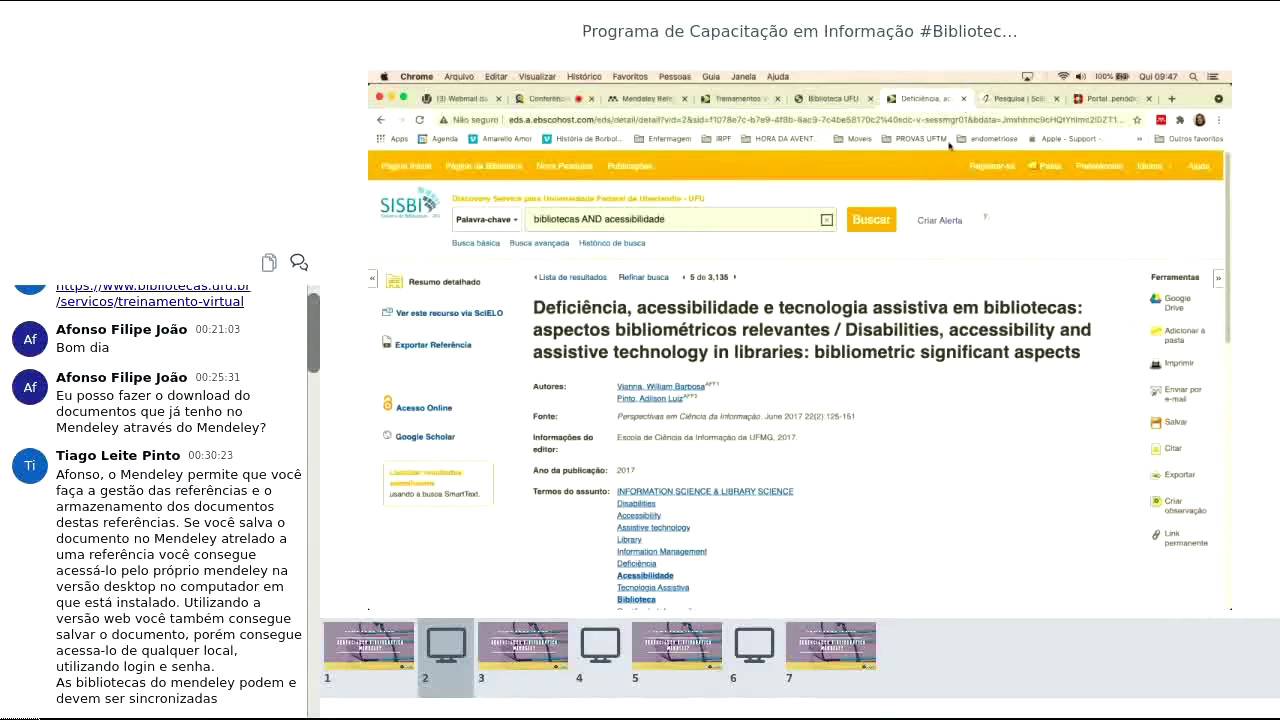
Step: Close the Discovery Service article page and look over the SciELO results and the references the Mendeley importer offers for them
click(963, 98)
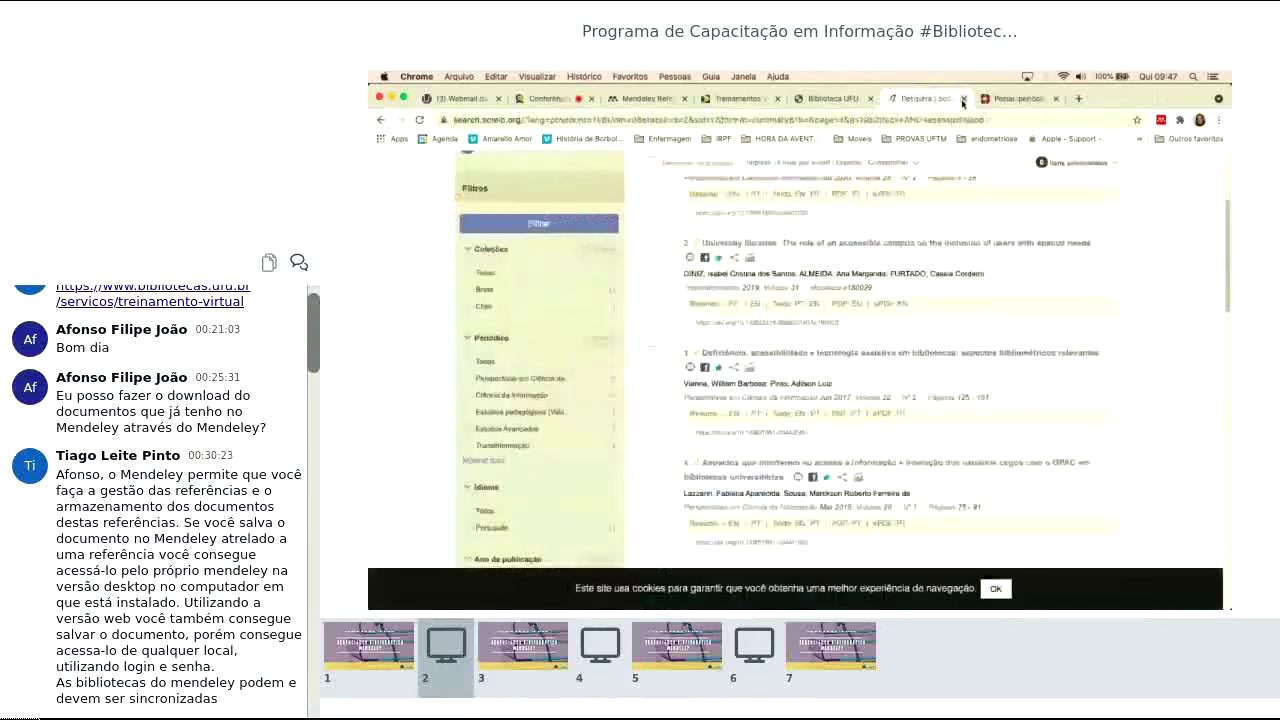
scroll(1107, 272, up, 5)
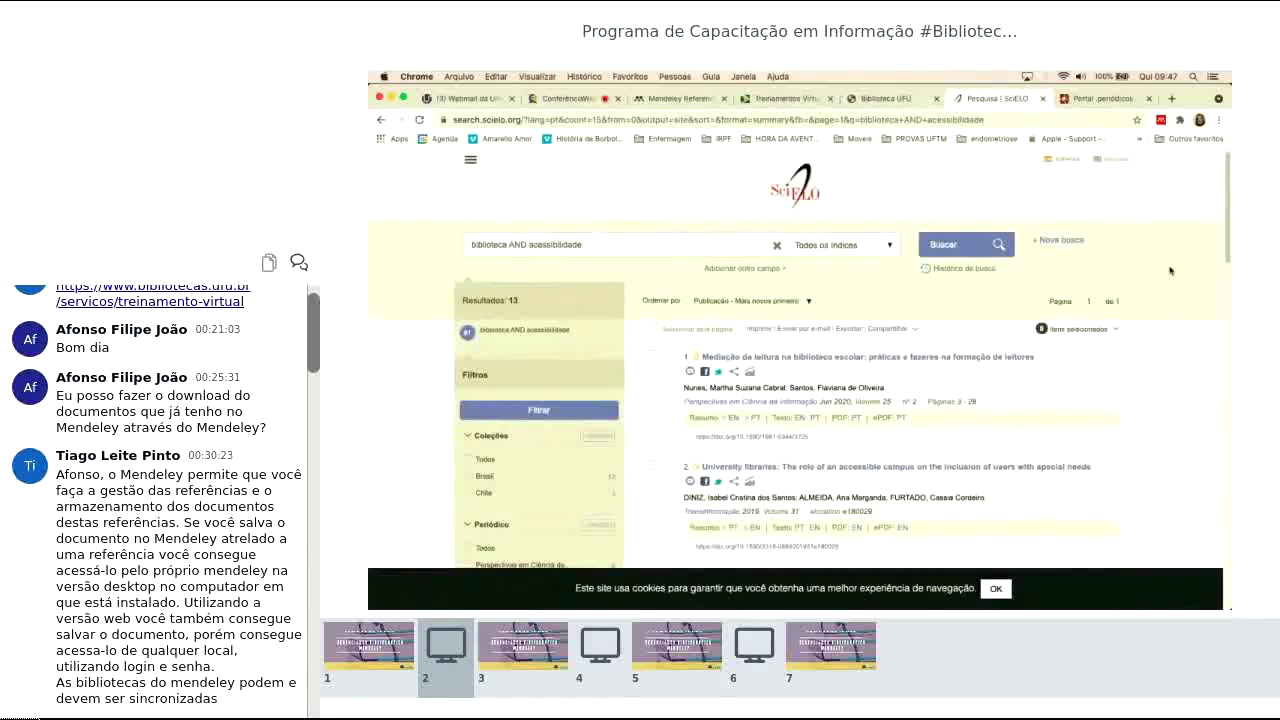
scroll(1170, 270, down, 1)
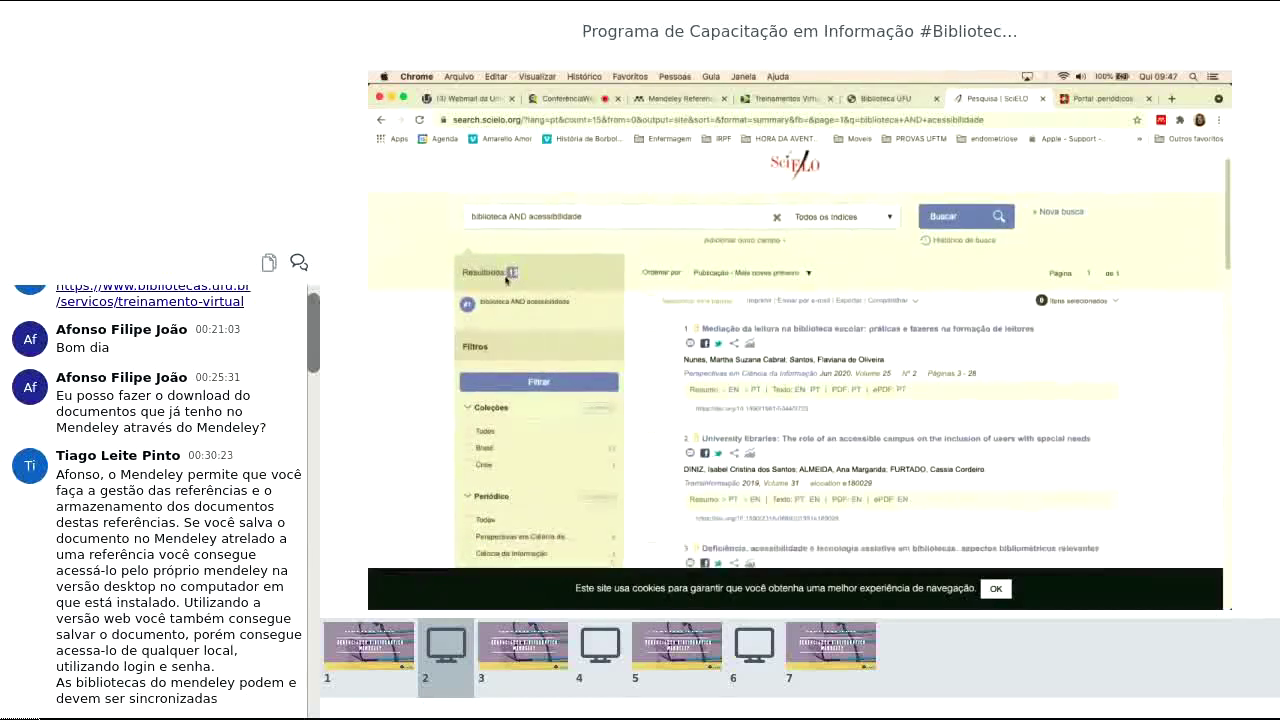
scroll(1022, 383, down, 10)
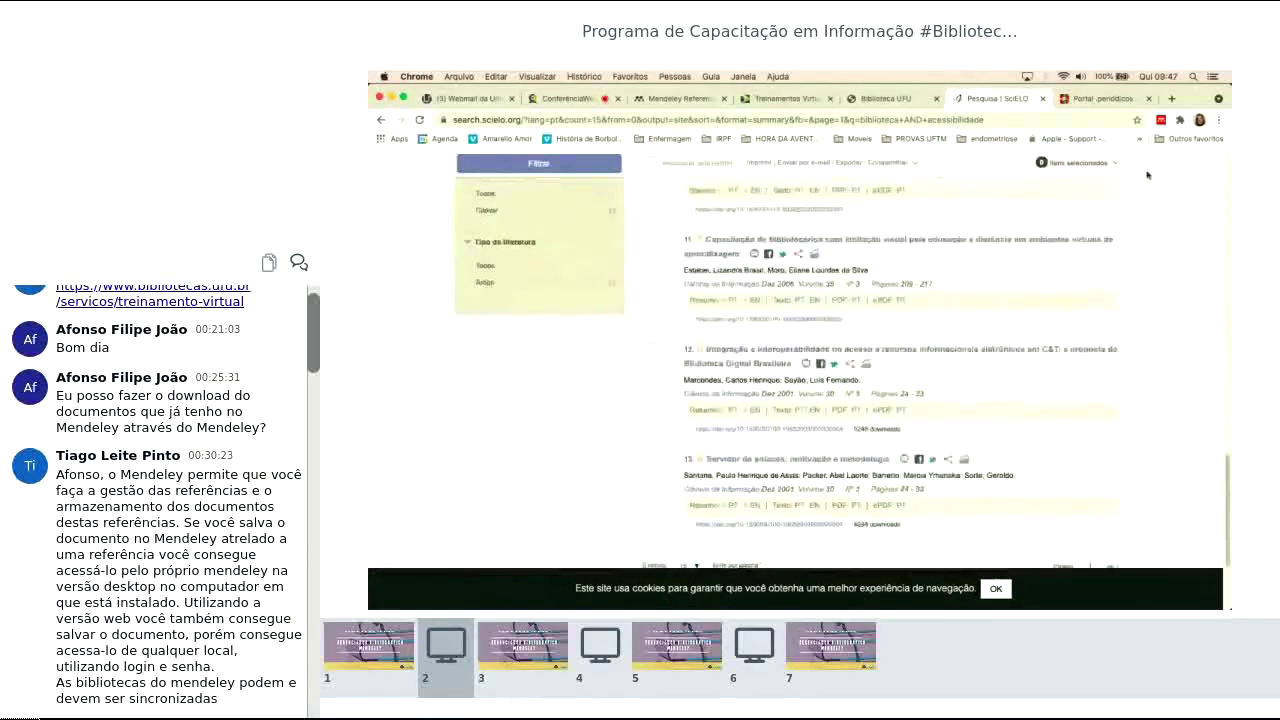
click(1159, 122)
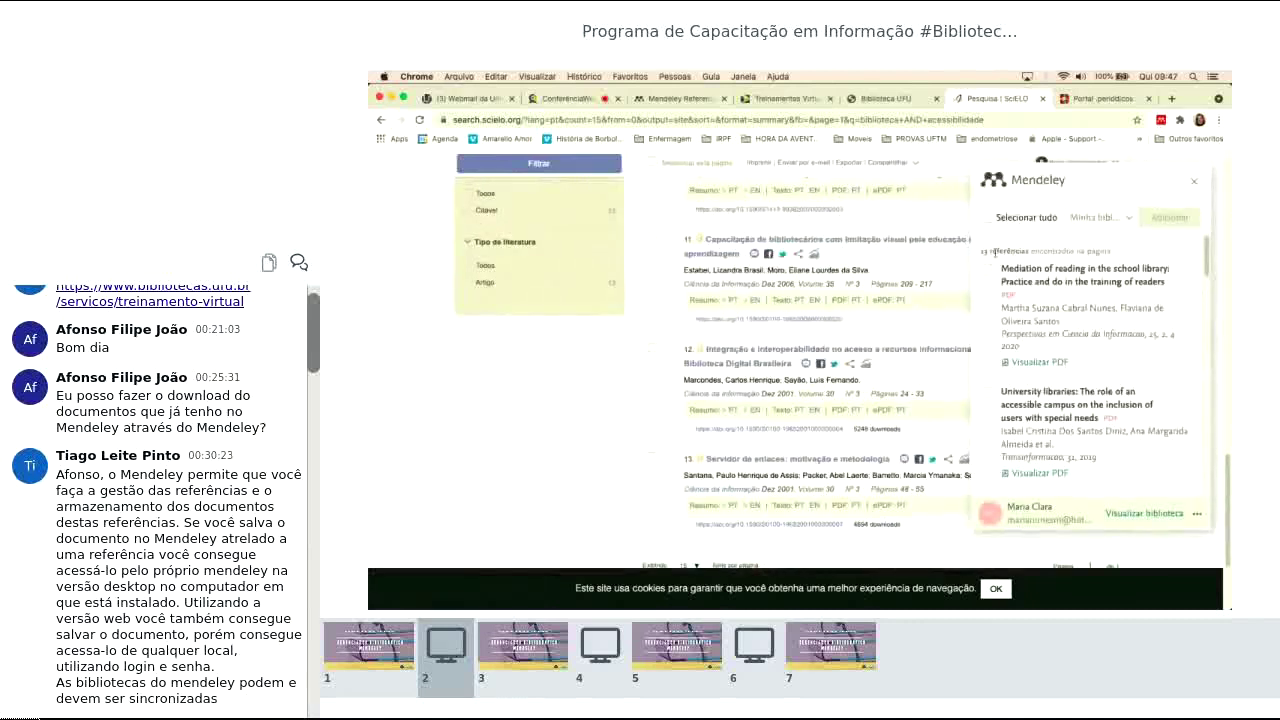
scroll(1066, 339, down, 3)
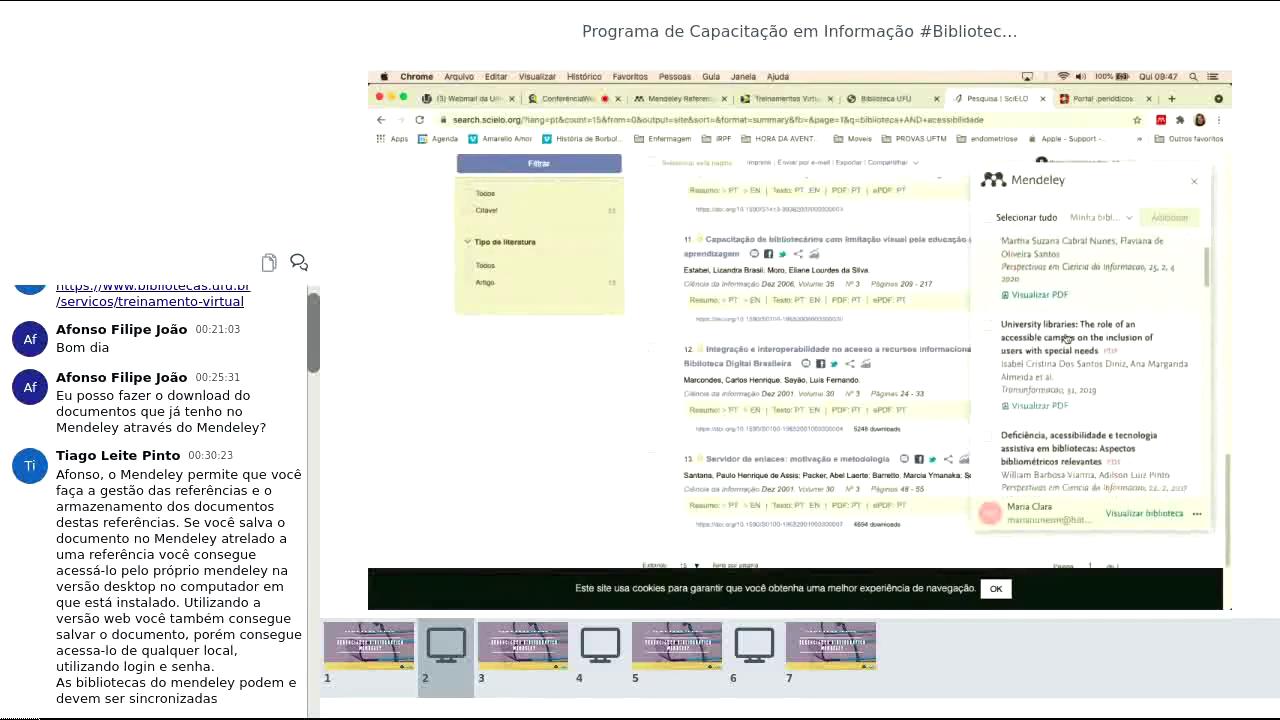
scroll(1066, 339, up, 5)
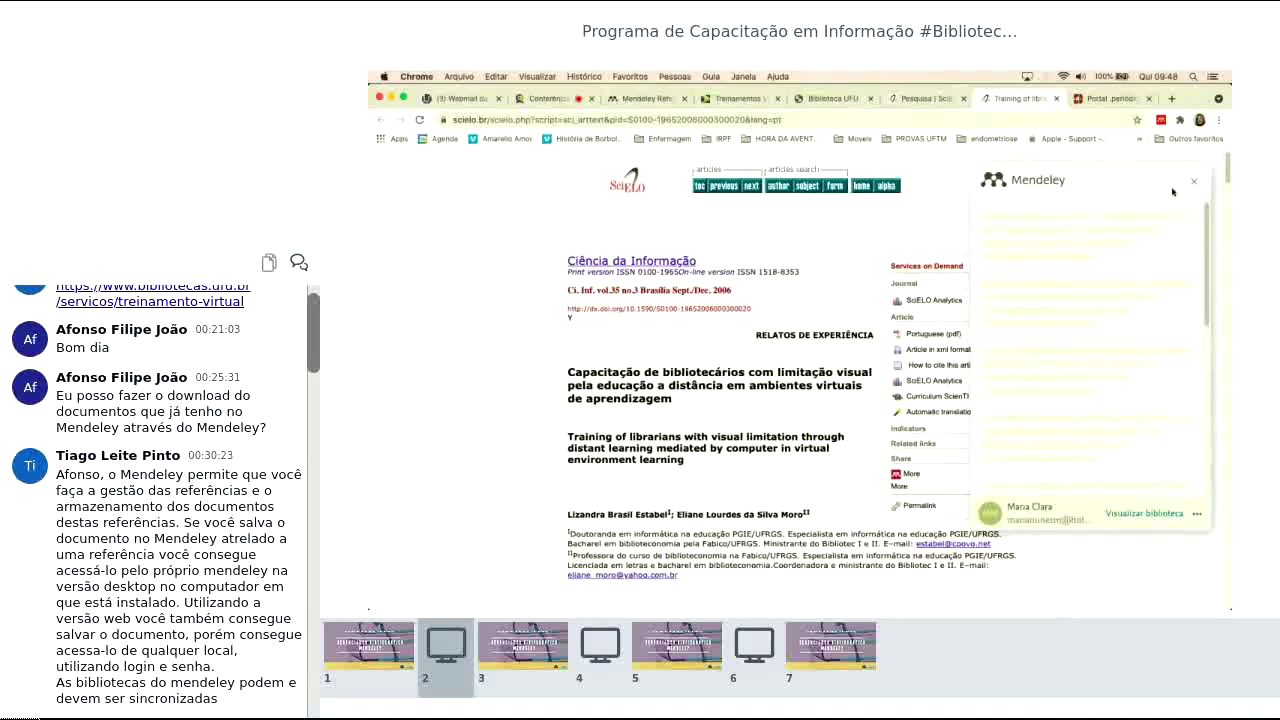
Step: Close the importer and examine the article "Capacitação de bibliotecários com limitação visual" down to its reference list
click(1197, 184)
scroll(497, 440, down, 5)
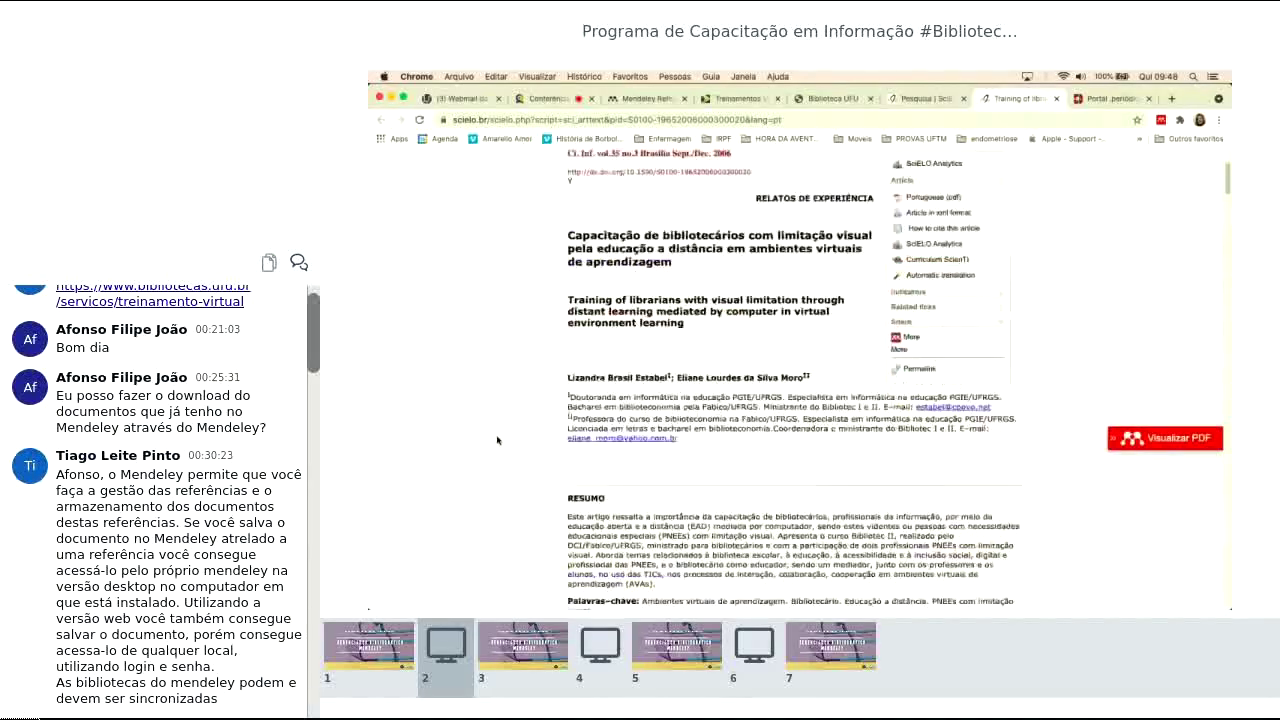
scroll(497, 440, up, 5)
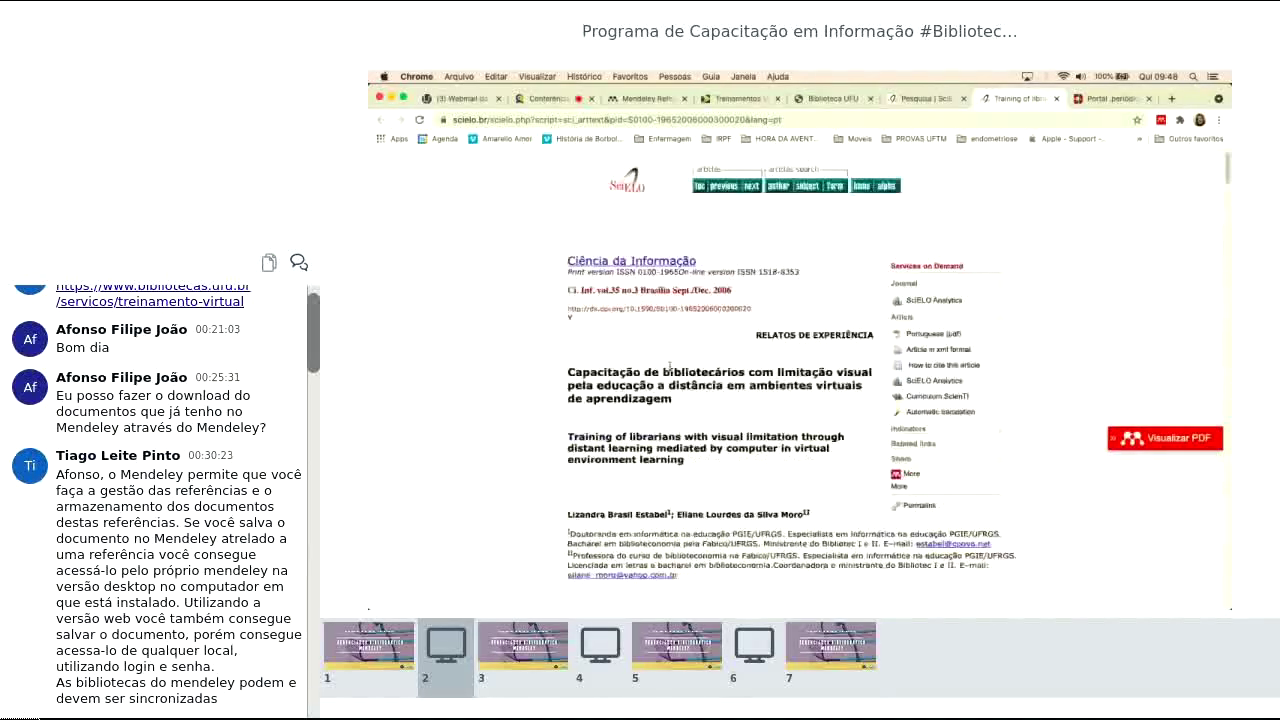
drag(578, 372, 666, 383)
click(457, 383)
scroll(457, 383, down, 3)
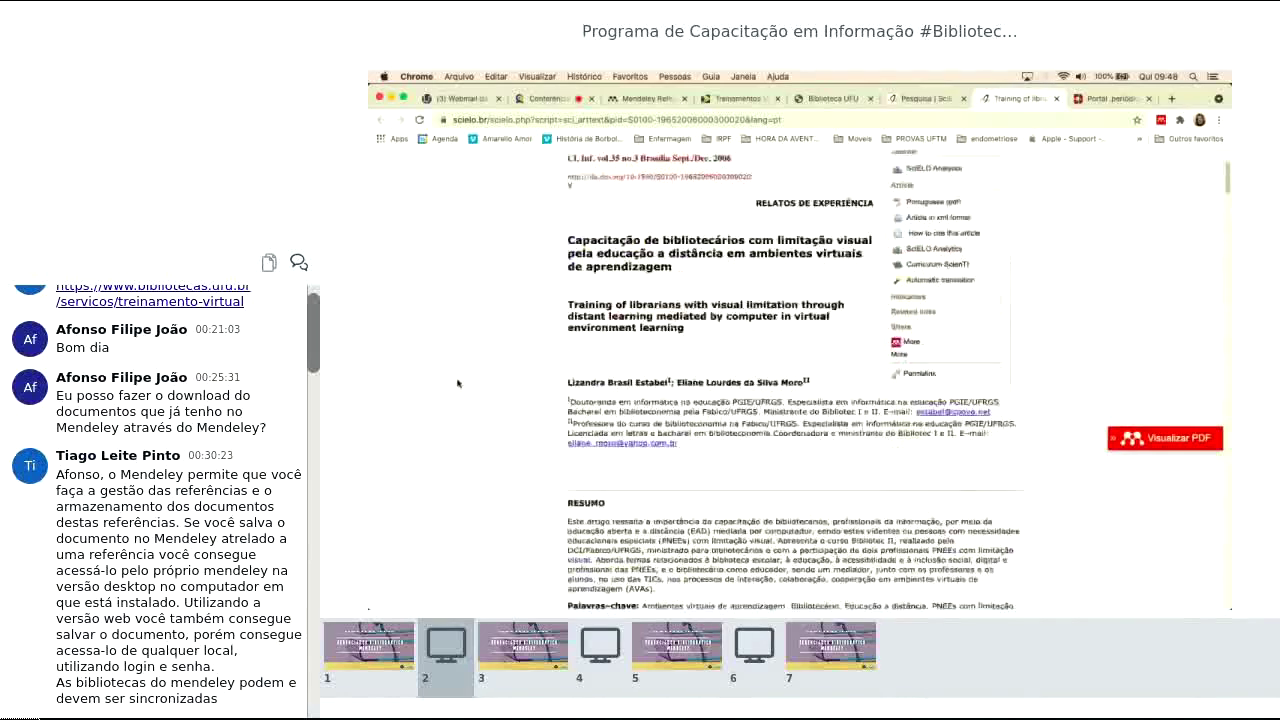
scroll(457, 383, down, 5)
scroll(457, 383, down, 5)
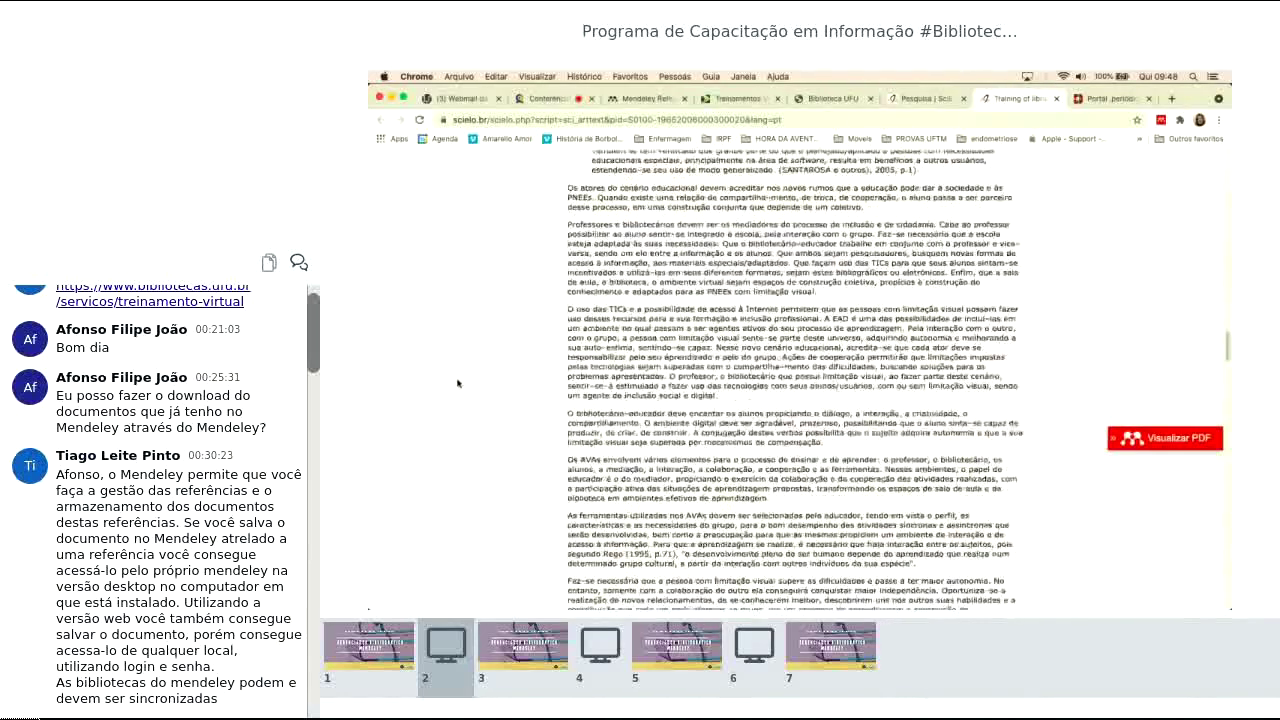
scroll(457, 383, down, 5)
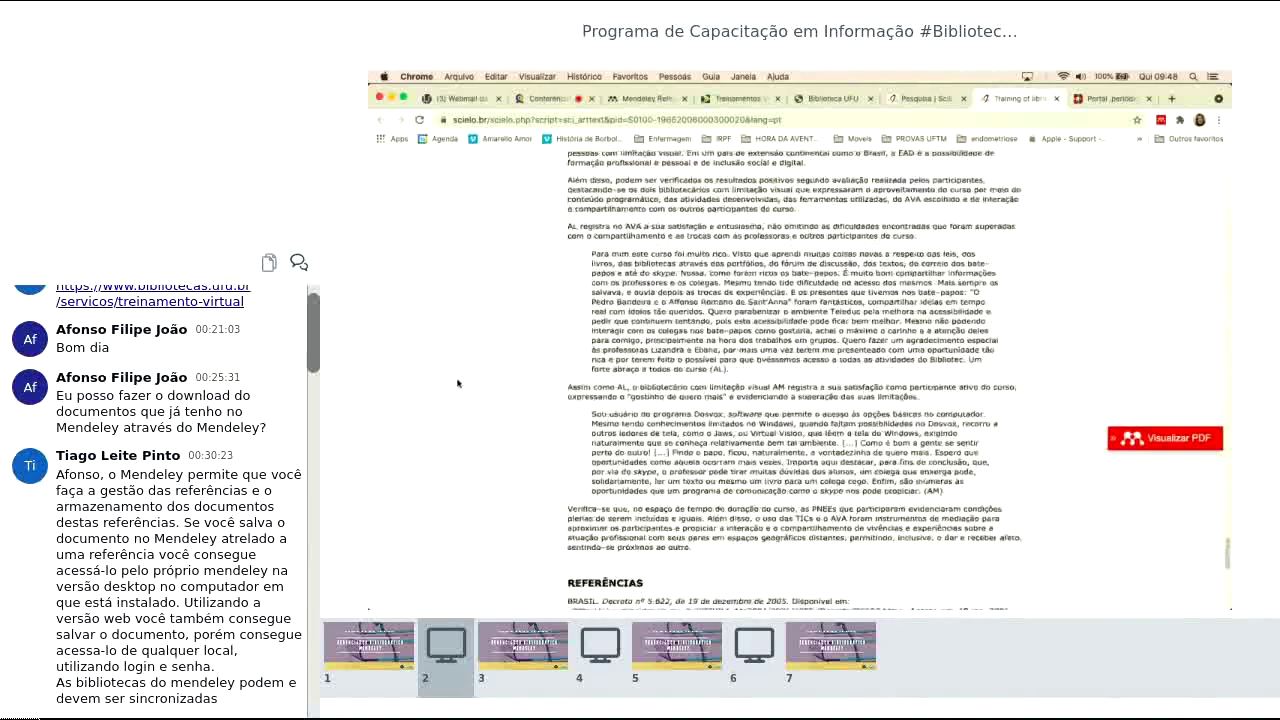
scroll(457, 383, down, 5)
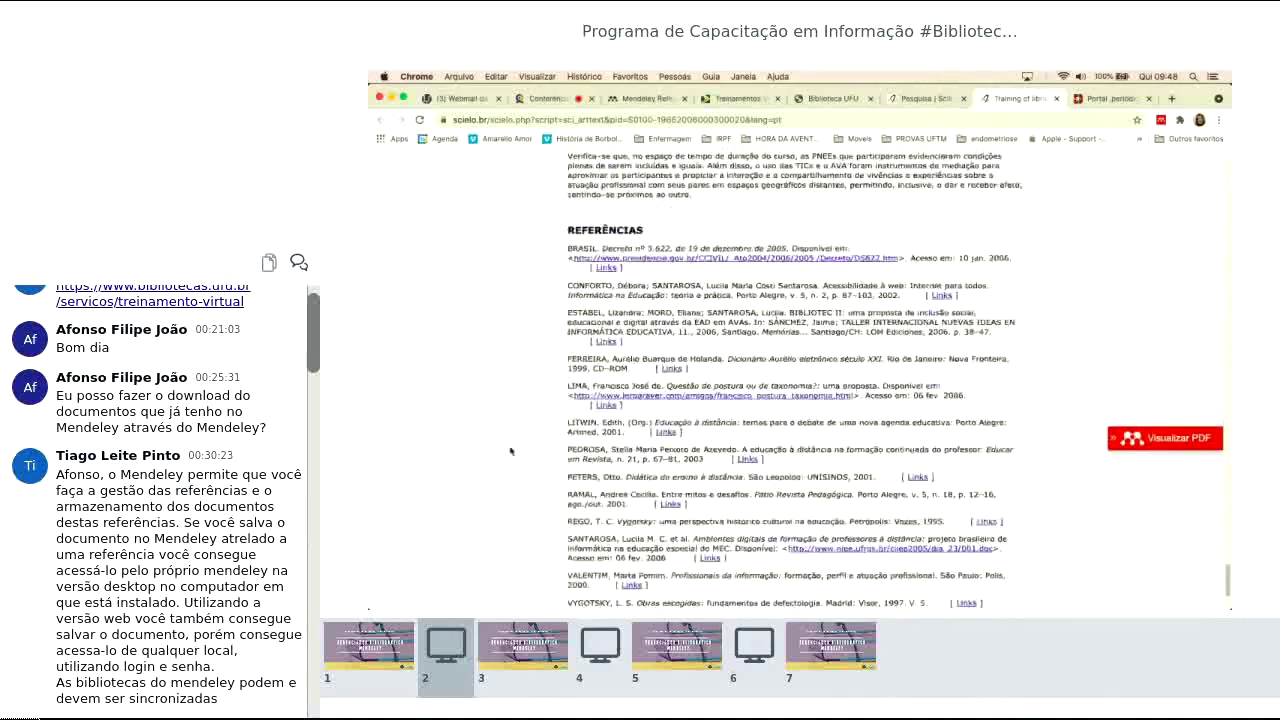
Step: View the Mendeley importer's entries for "Capacitação de bibliotecários com limitação visual" without adding them, and close the article page
click(1160, 121)
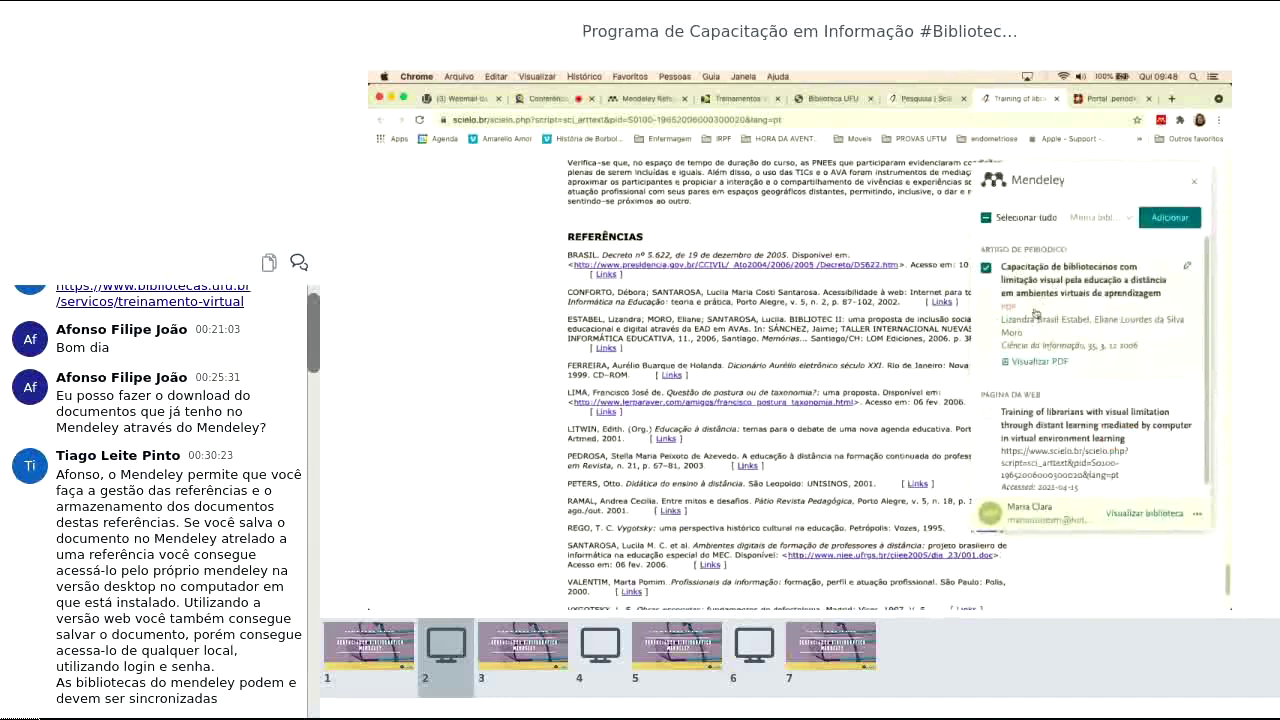
scroll(1070, 311, down, 1)
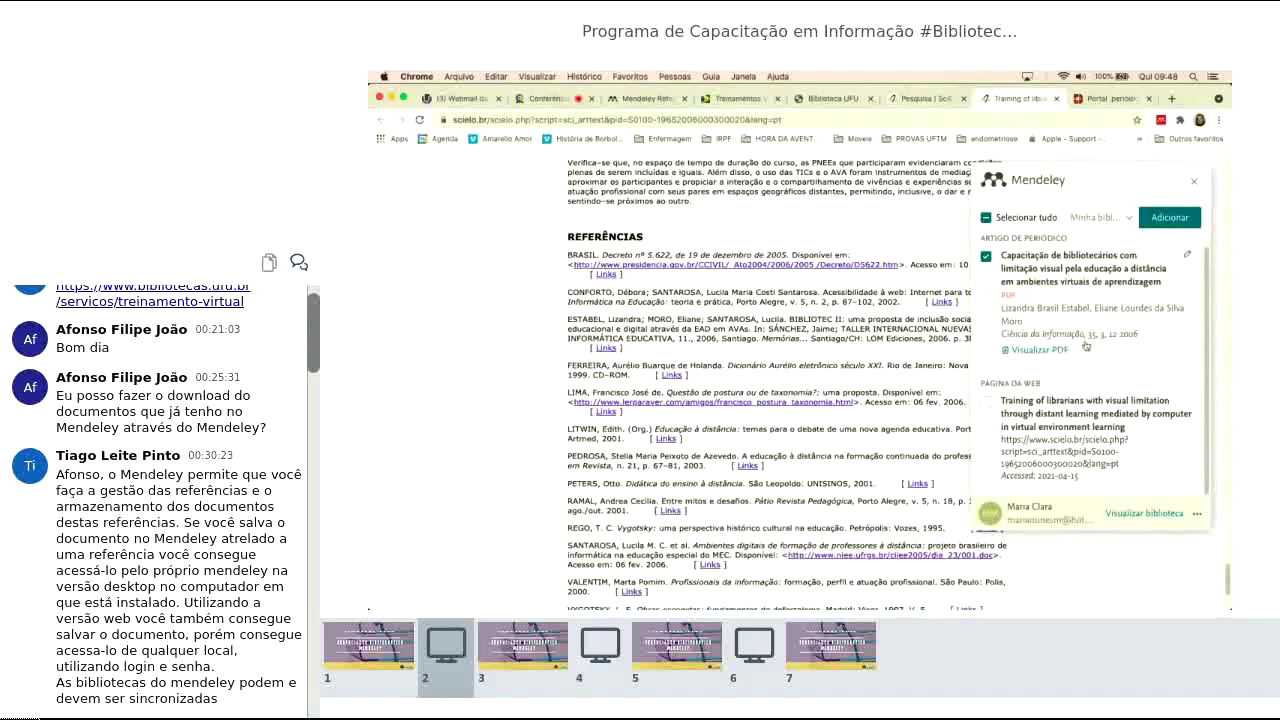
scroll(1080, 330, up, 1)
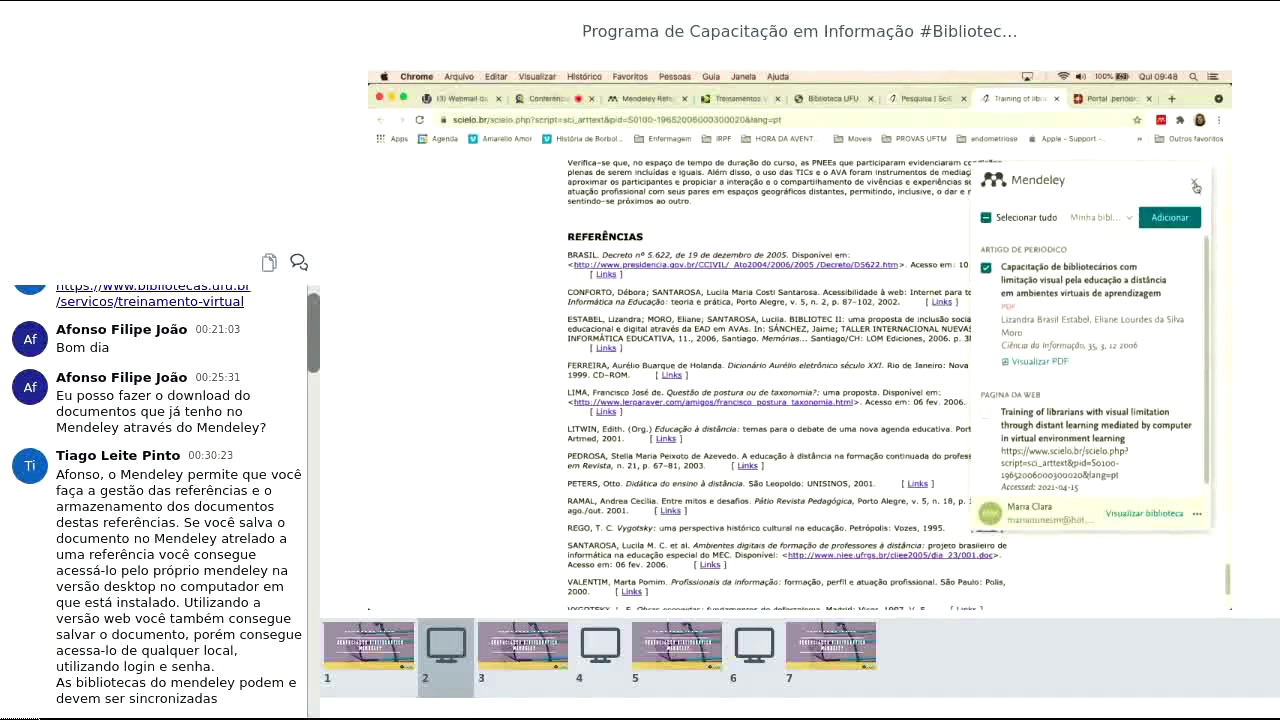
click(1194, 182)
click(1058, 99)
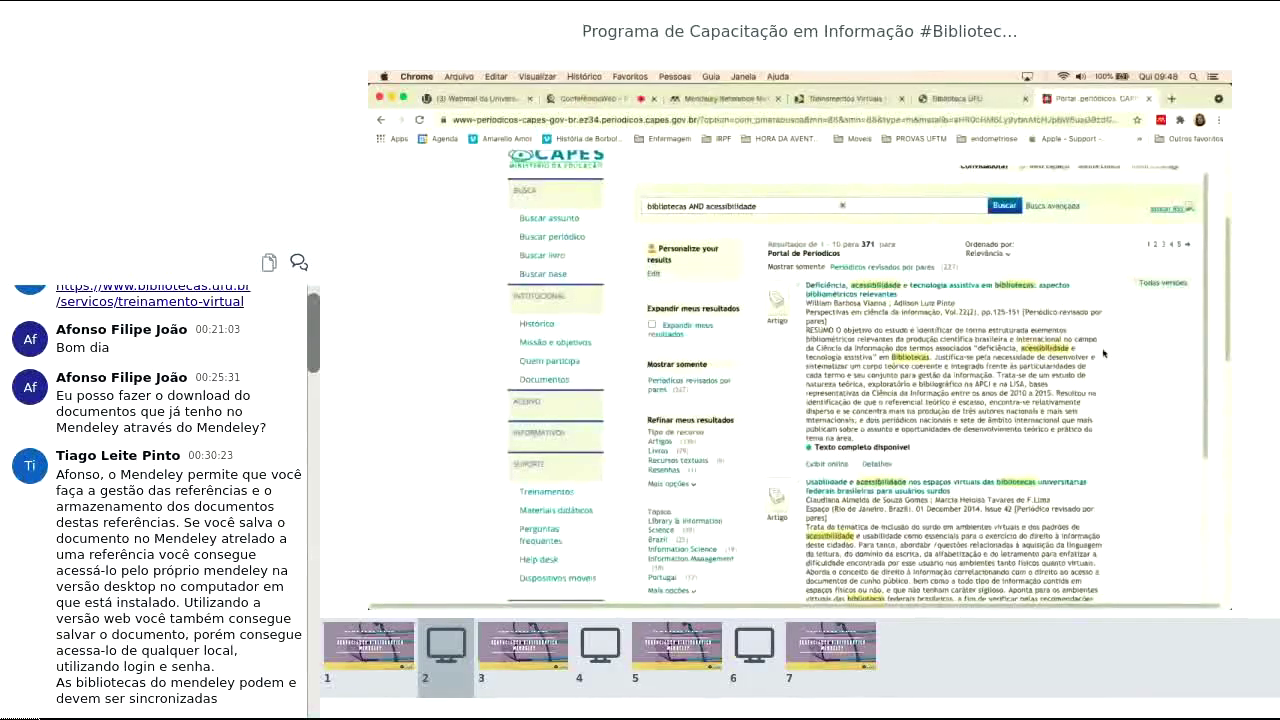
Step: Check the Mendeley importer on the CAPES portal results, close it, and open the "Deficiência, acessibilidade e tecnologia assistiva em bibliotecas" article
click(1160, 120)
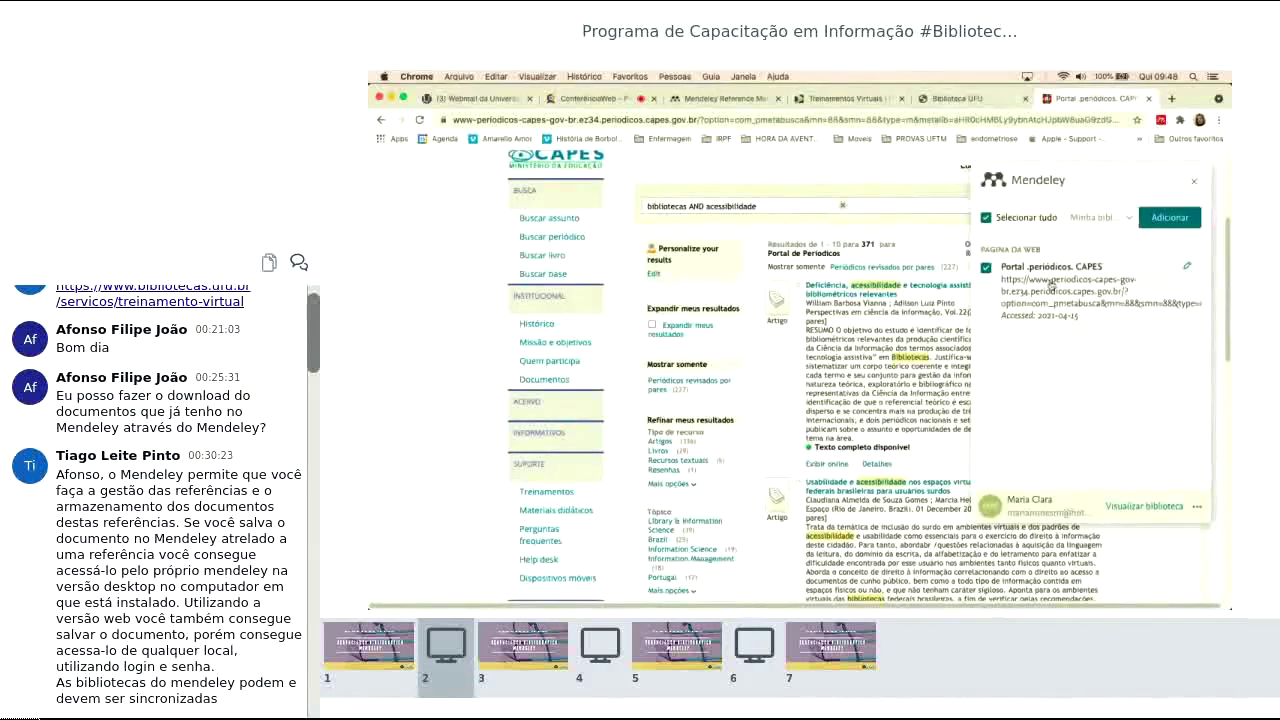
click(1194, 181)
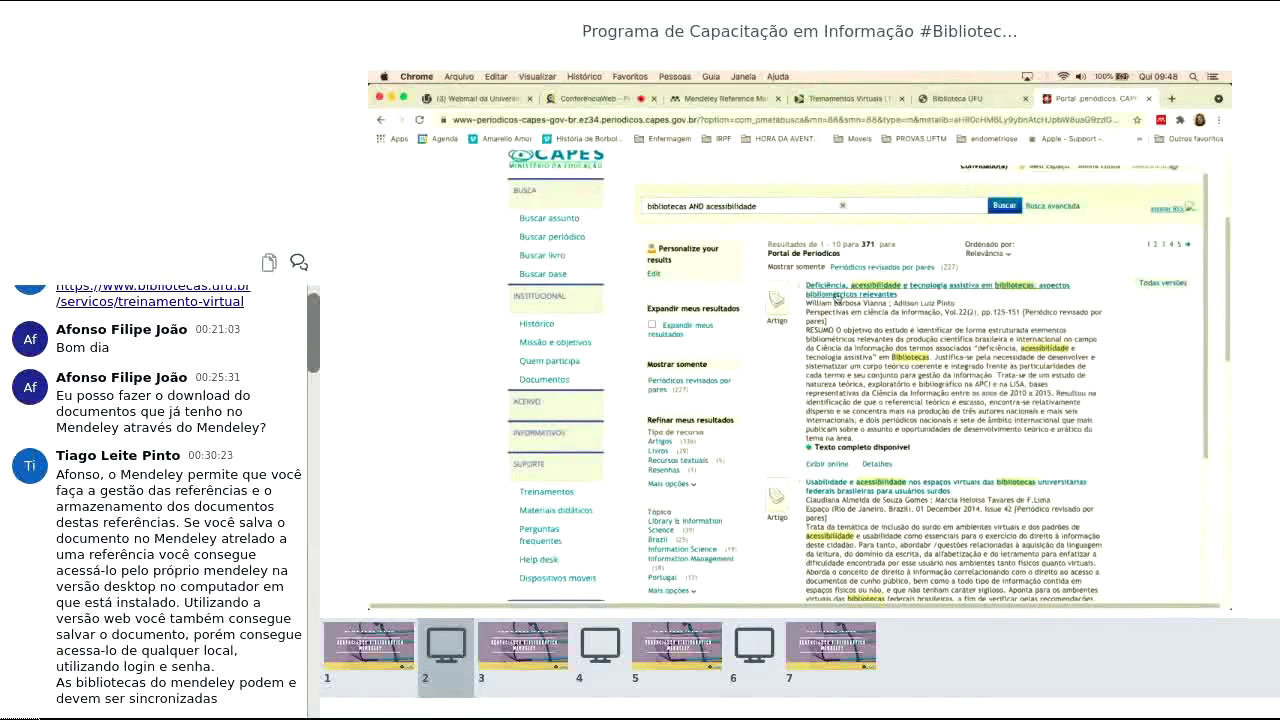
click(836, 297)
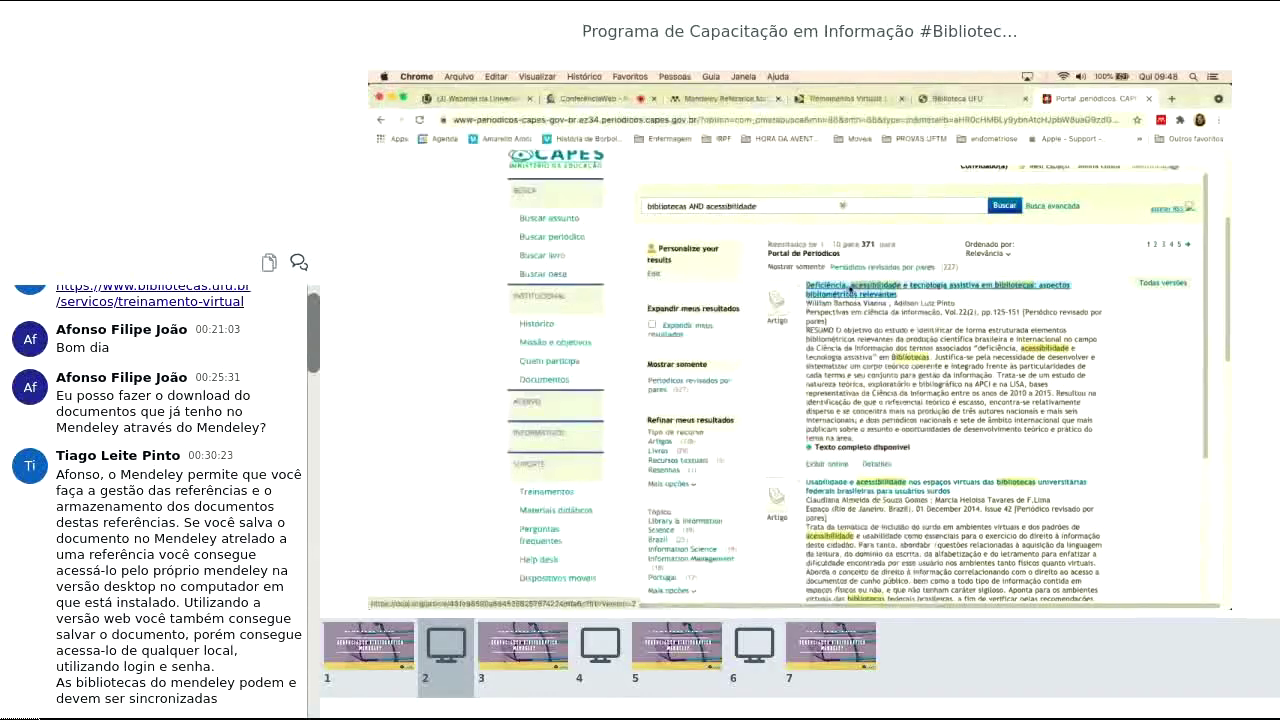
Step: Open "Deficiência, acessibilidade e tecnologia assistiva em bibliotecas" in its own browser tab, view what the Mendeley importer offers for it, and close the importer
right_click(857, 288)
click(866, 292)
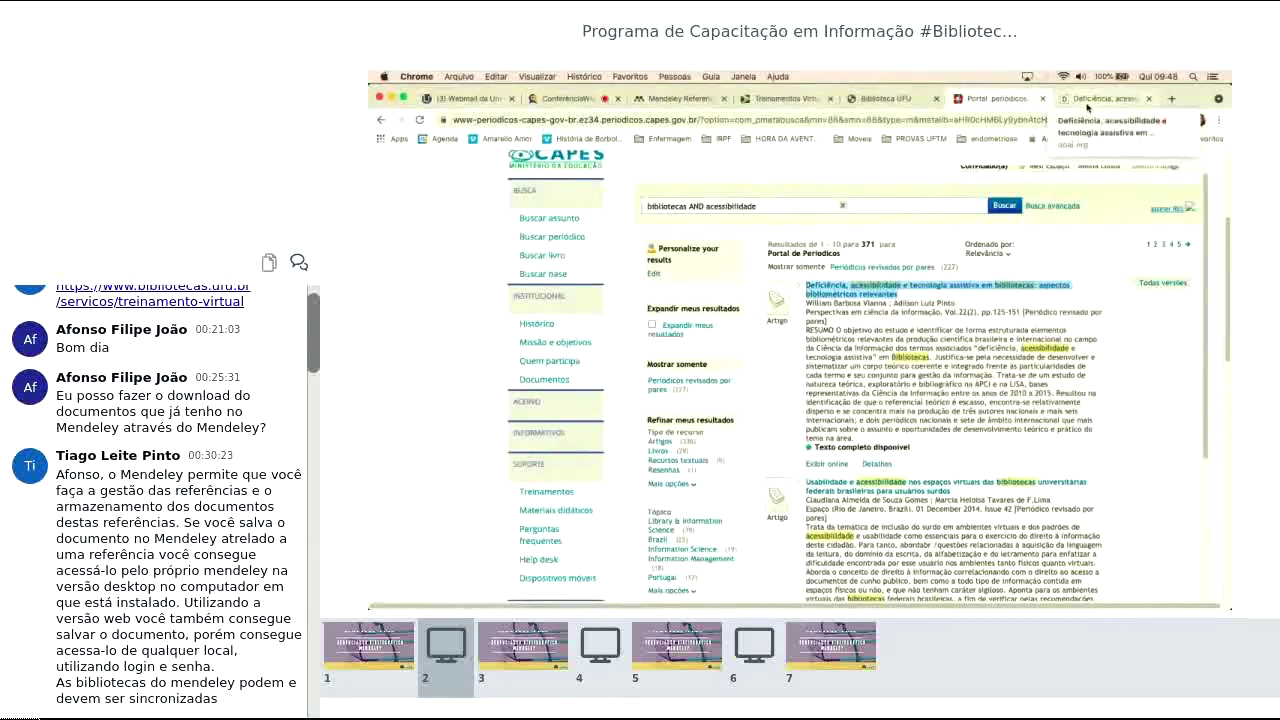
click(1087, 99)
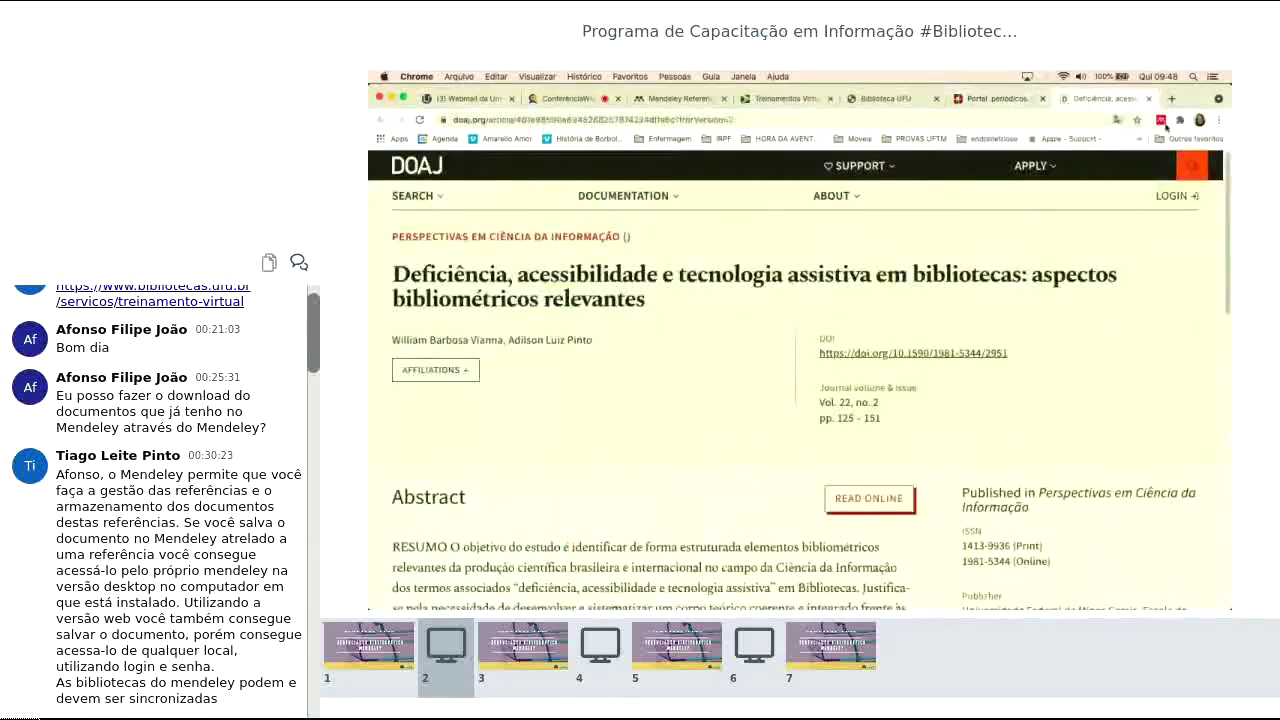
click(1161, 120)
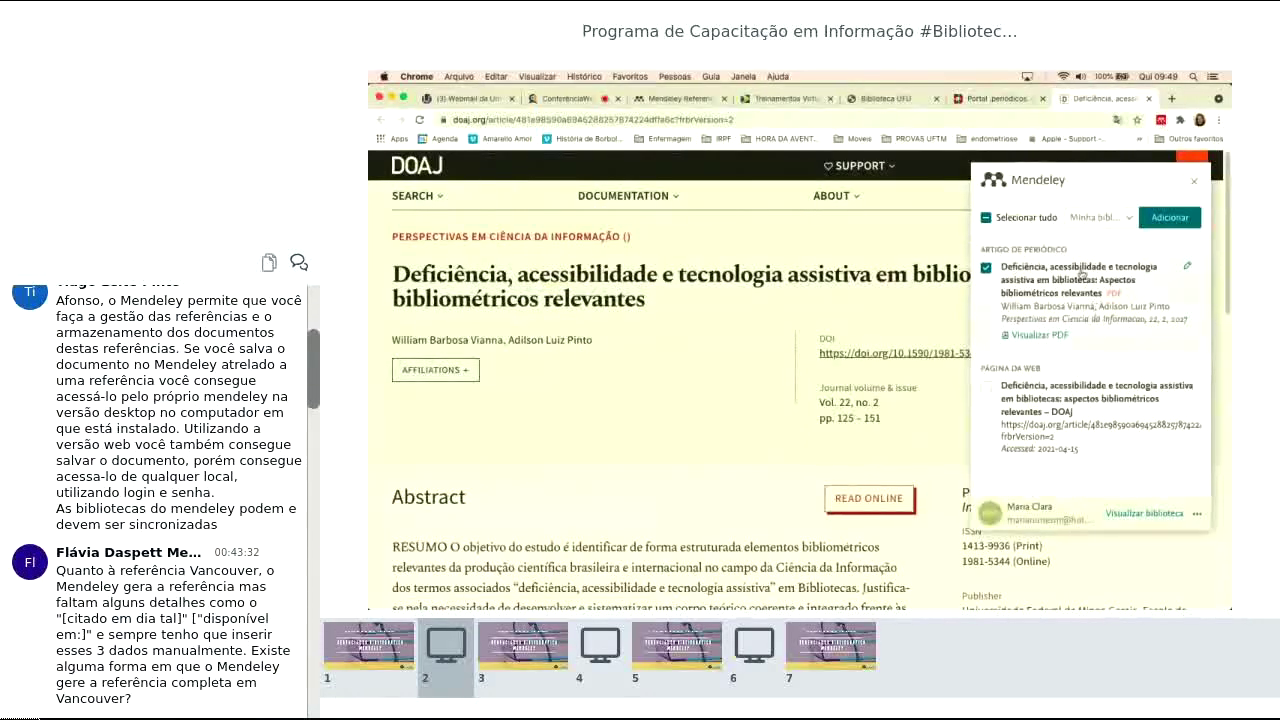
click(1194, 182)
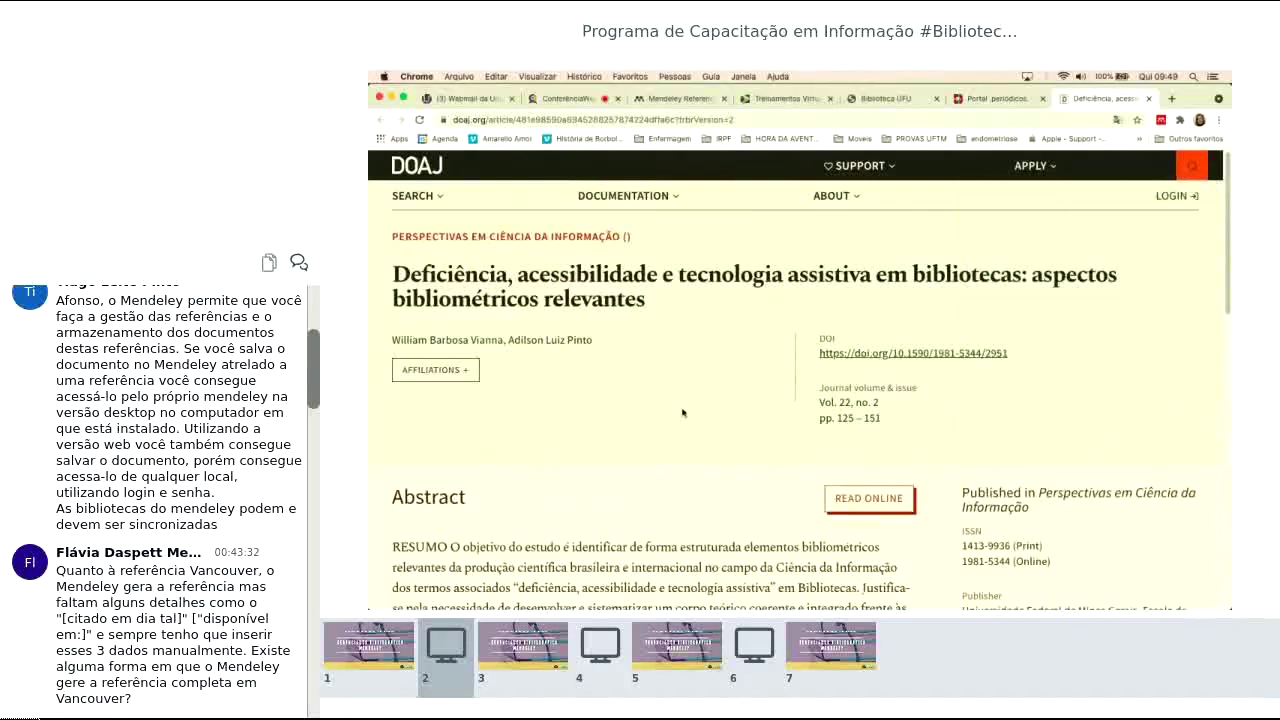
Step: Open the article's online full text on SciELO and display its Portuguese PDF
scroll(683, 412, down, 1)
click(869, 461)
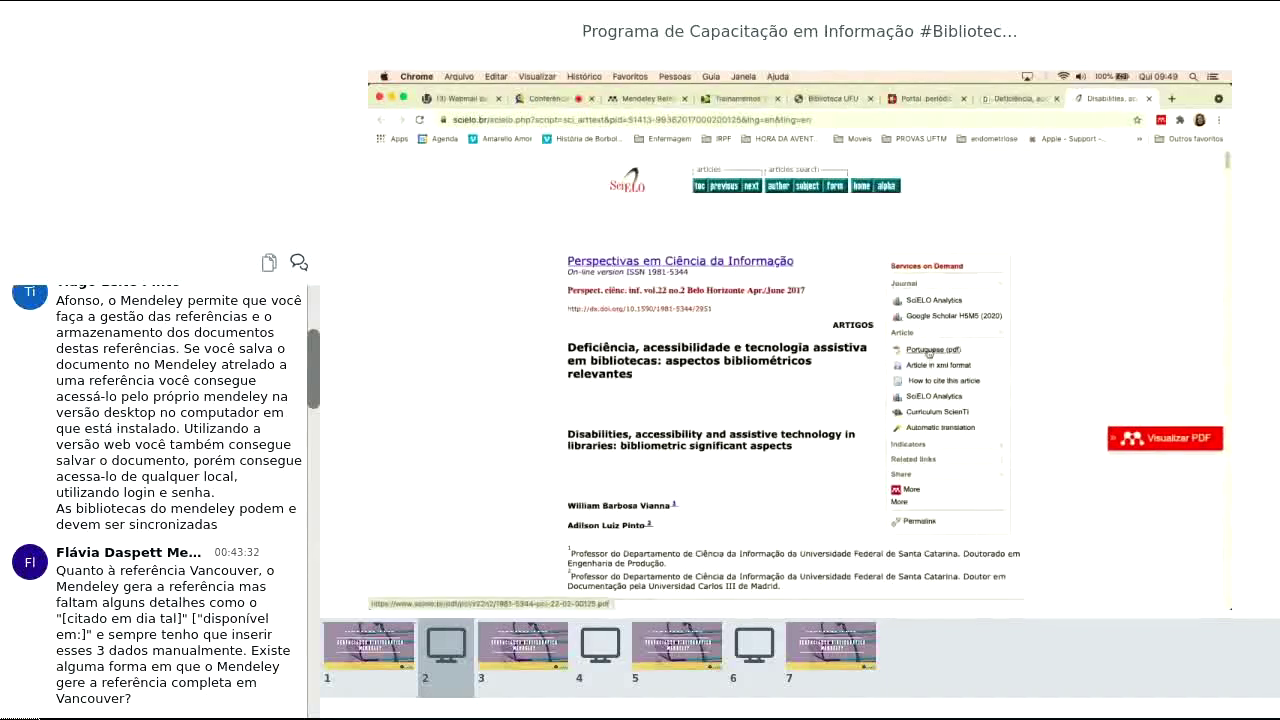
click(929, 352)
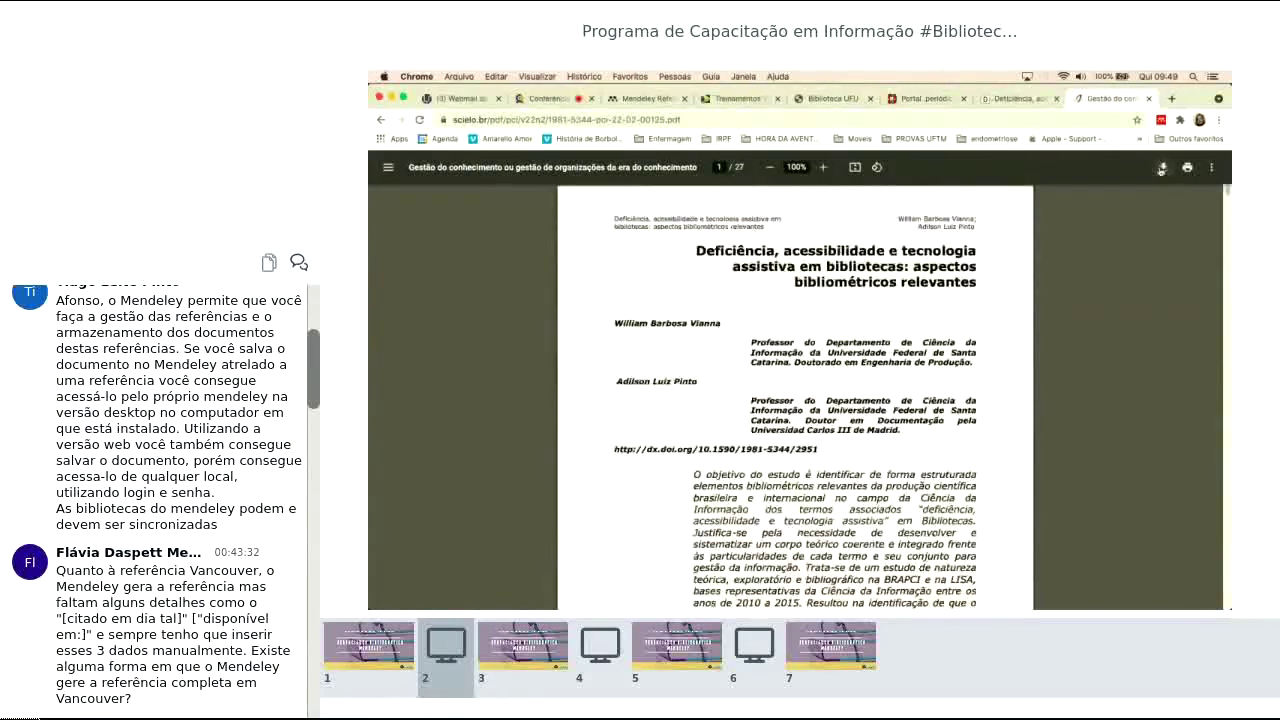
Step: Close the article PDF, DOAJ, CAPES portal and Discovery Service pages and switch to the presentation in Adobe Acrobat Reader
click(1148, 98)
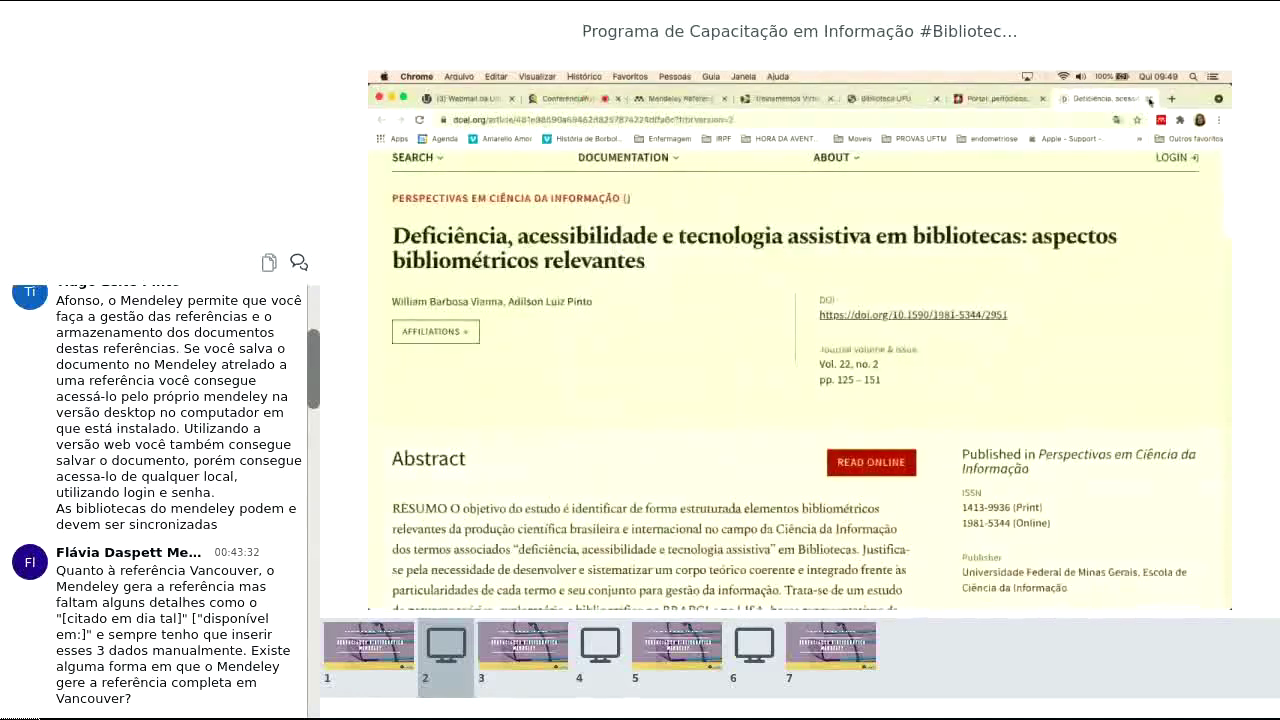
click(1148, 98)
click(1138, 99)
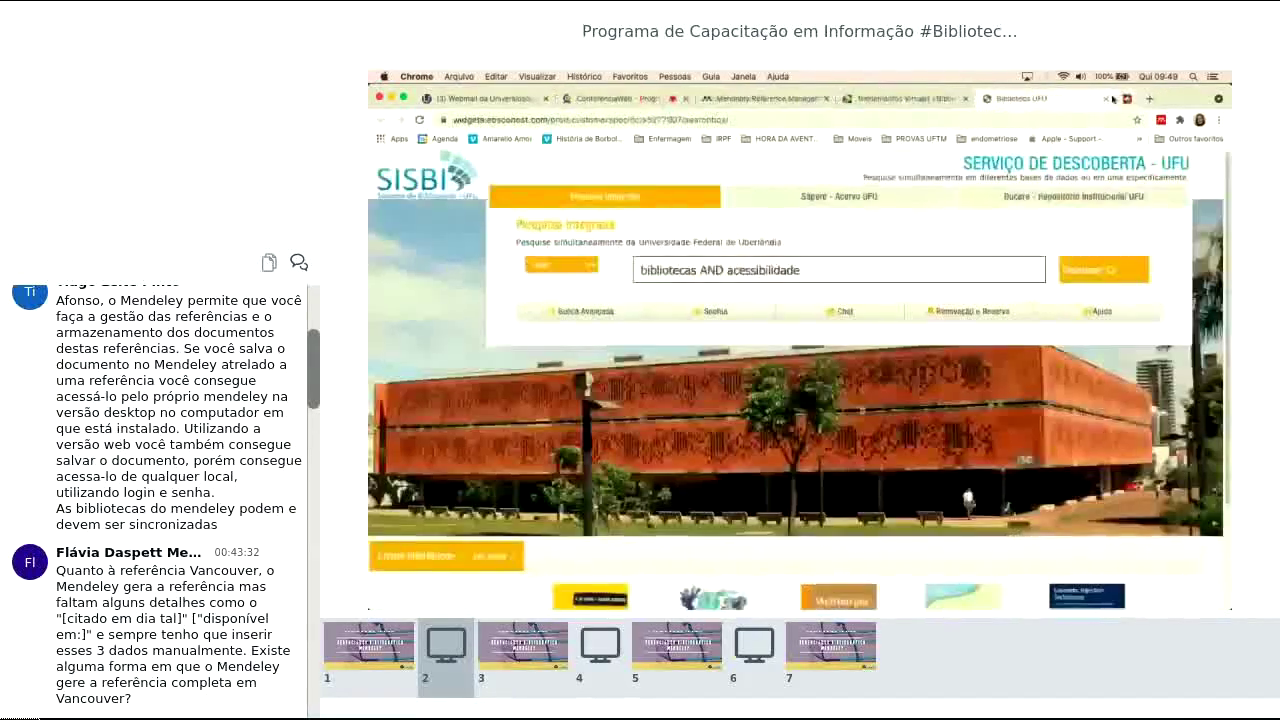
click(1113, 98)
key(super+Tab)
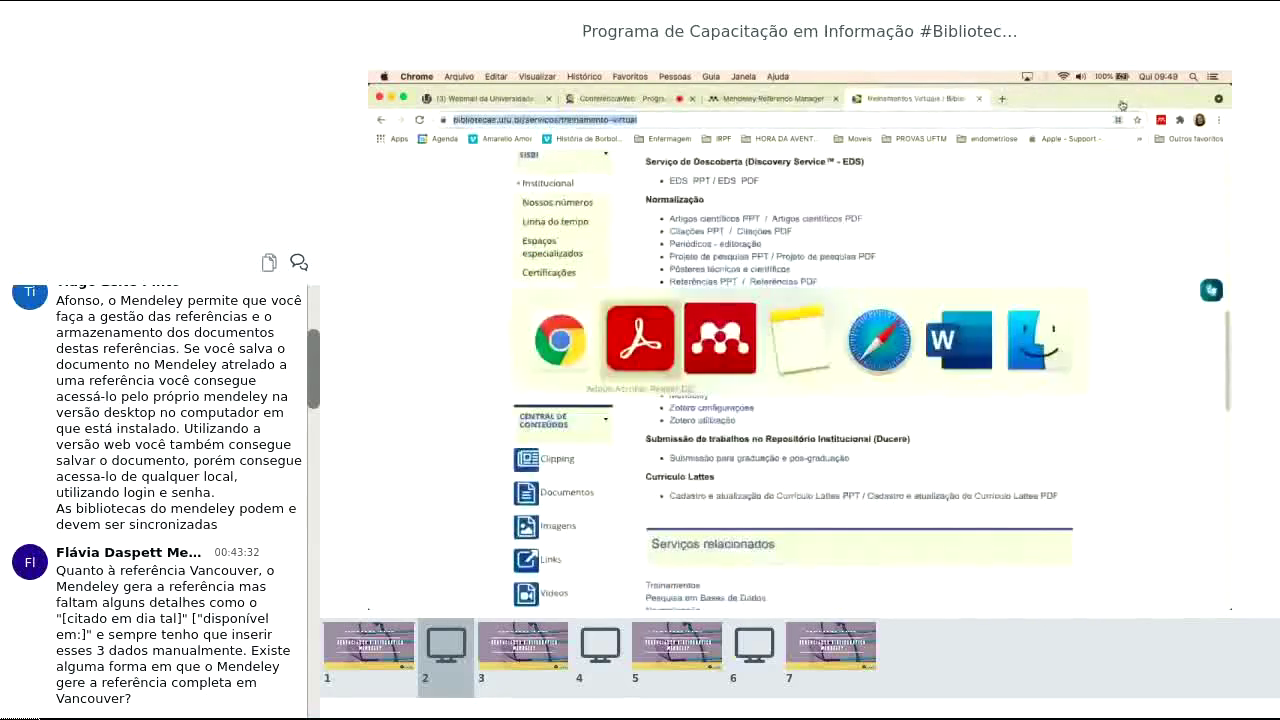
key(Right)
key(Right)
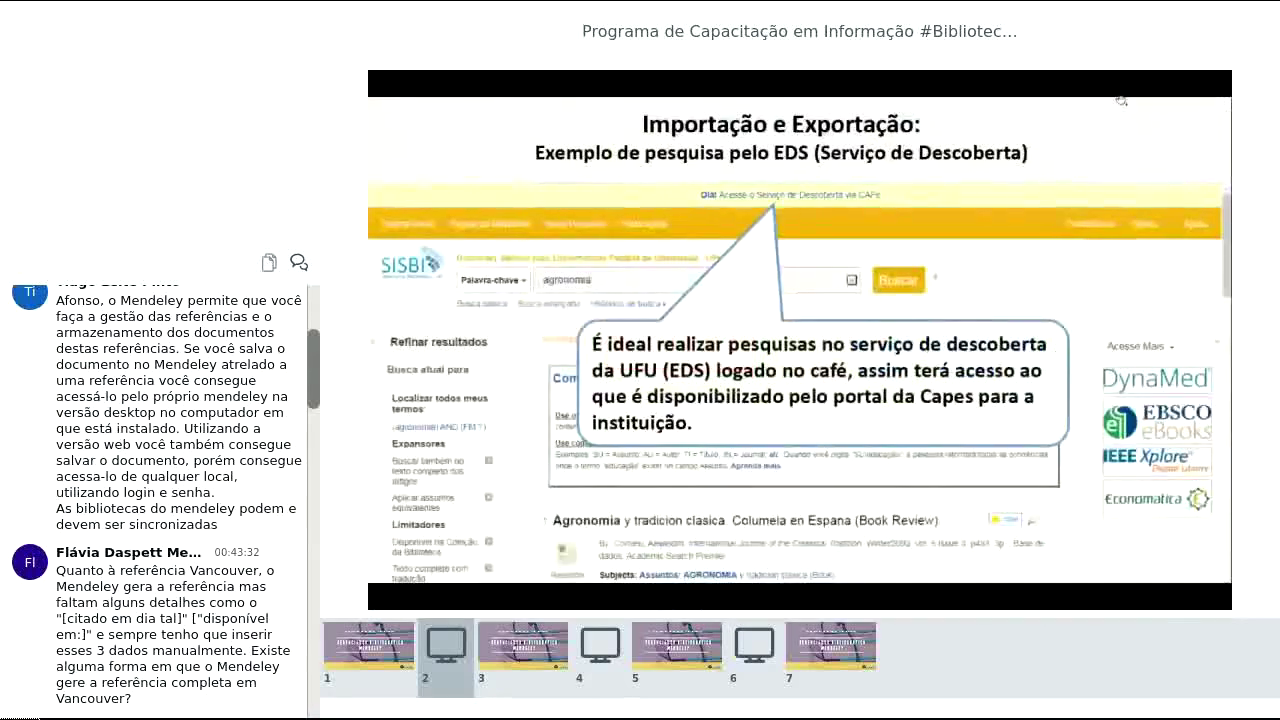
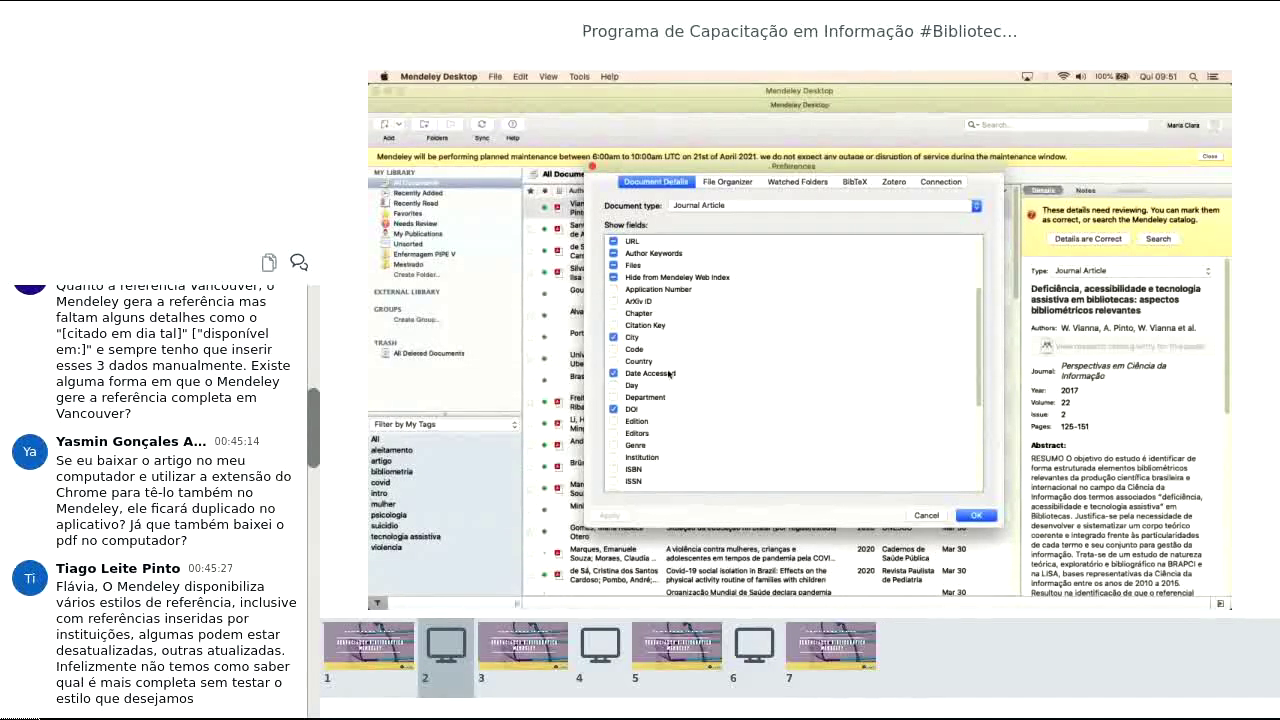
Step: Review the document detail fields shown for the Journal Article and Book types in the Mendeley Desktop preferences
scroll(823, 311, up, 4)
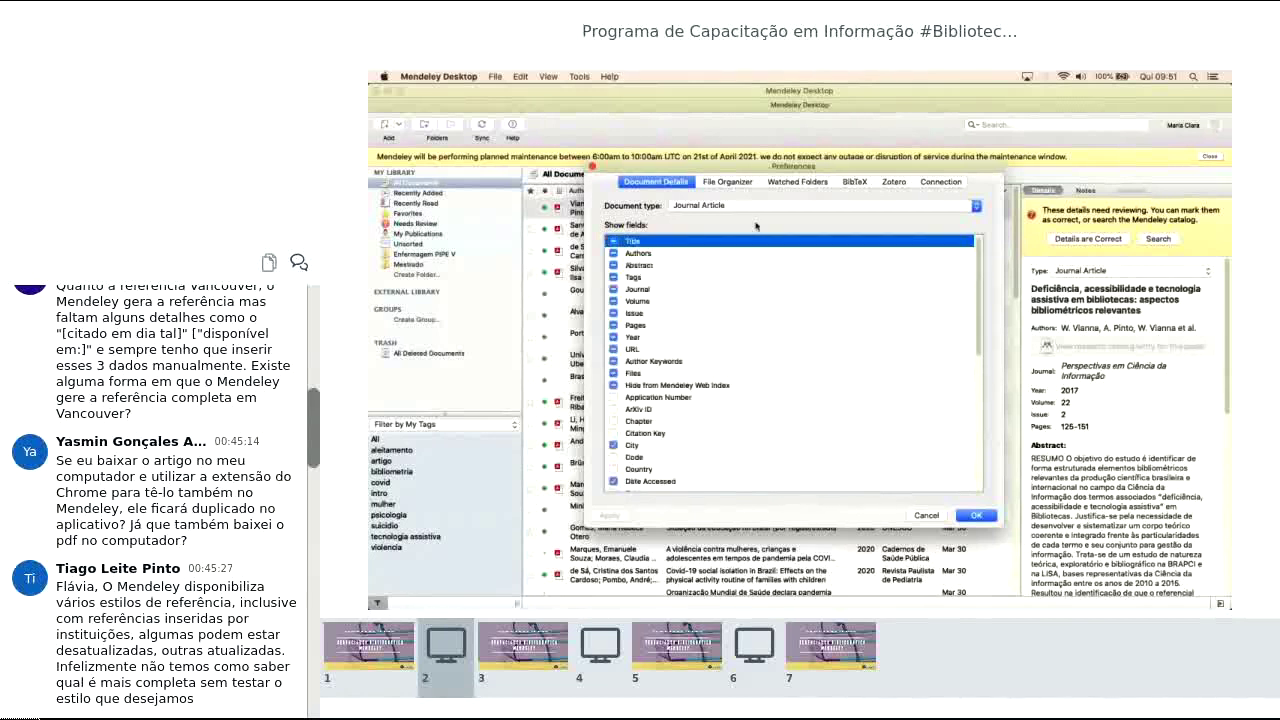
click(716, 207)
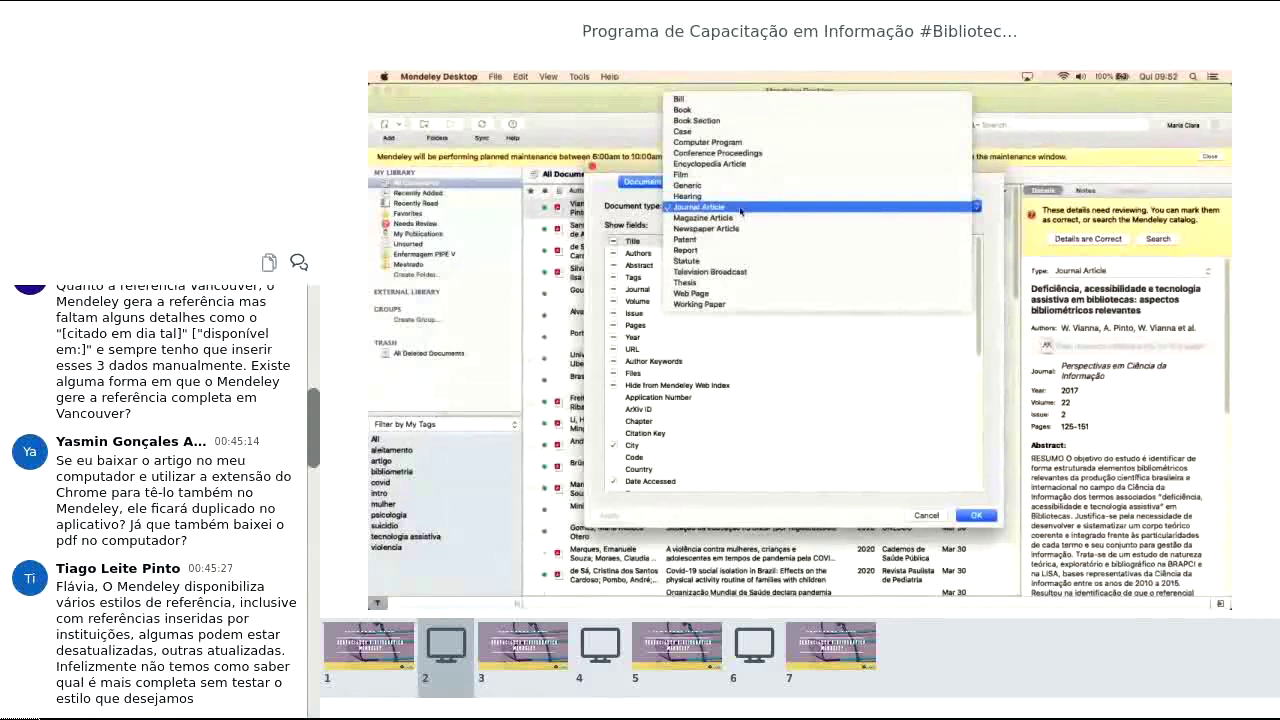
click(702, 110)
scroll(840, 335, down, 5)
scroll(696, 353, up, 5)
Step: Review the detail fields for the Book Section type and the other document types, and cancel the preferences
click(684, 206)
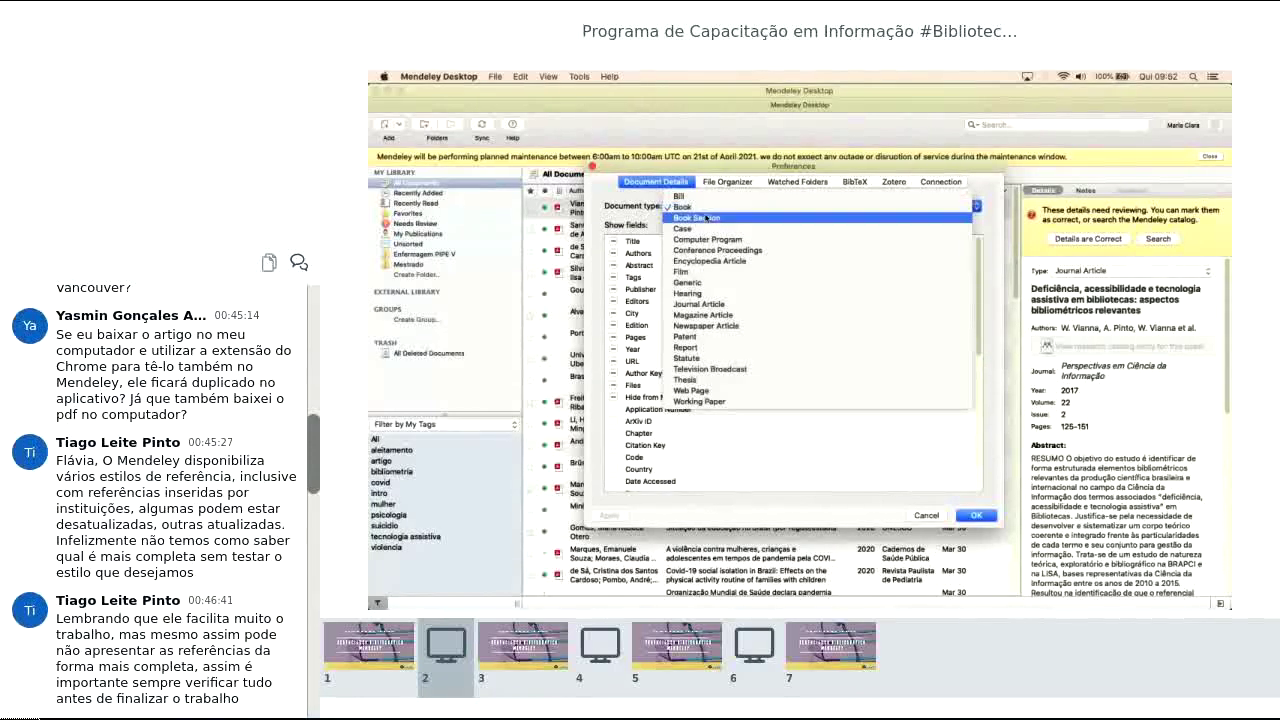
click(694, 217)
scroll(738, 300, down, 3)
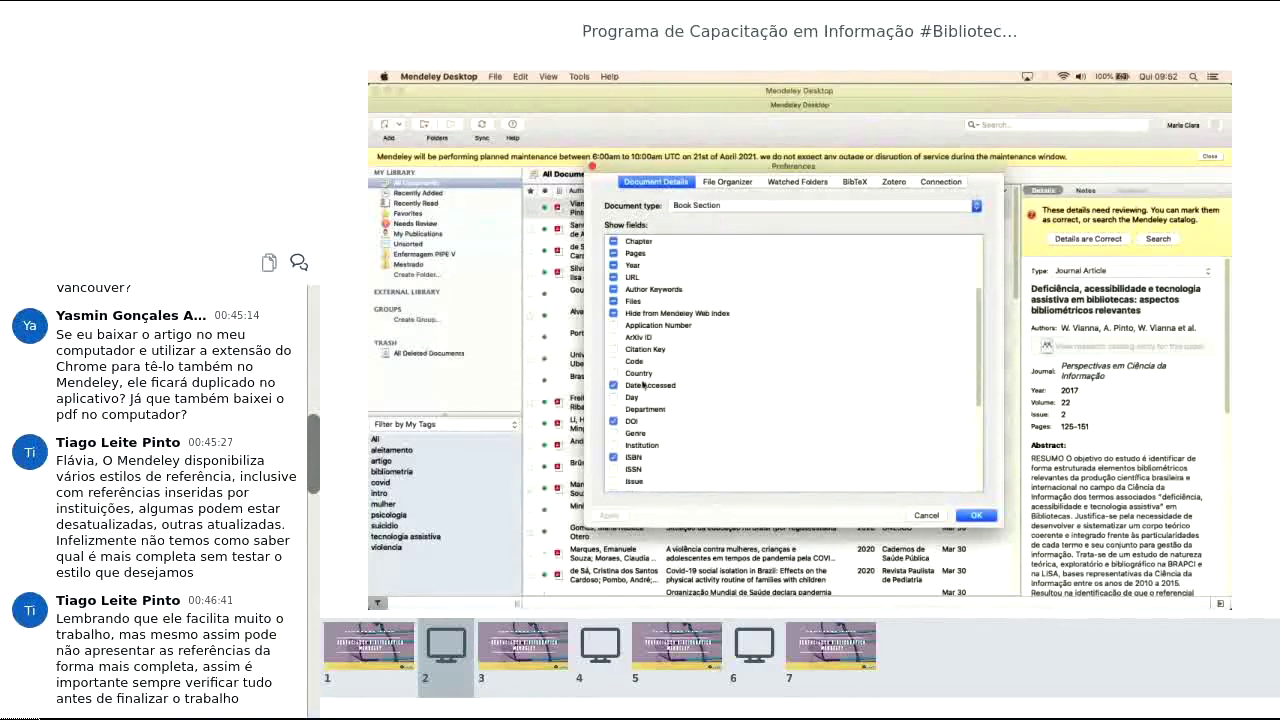
scroll(738, 319, up, 3)
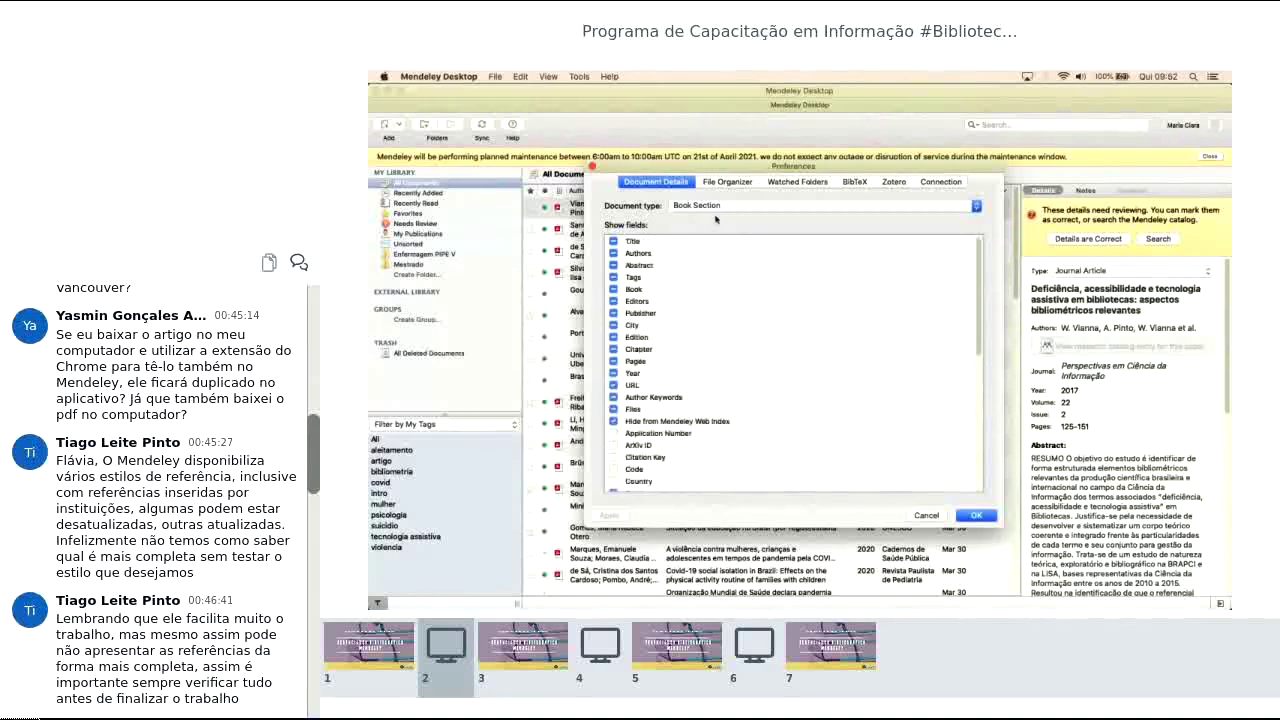
click(716, 206)
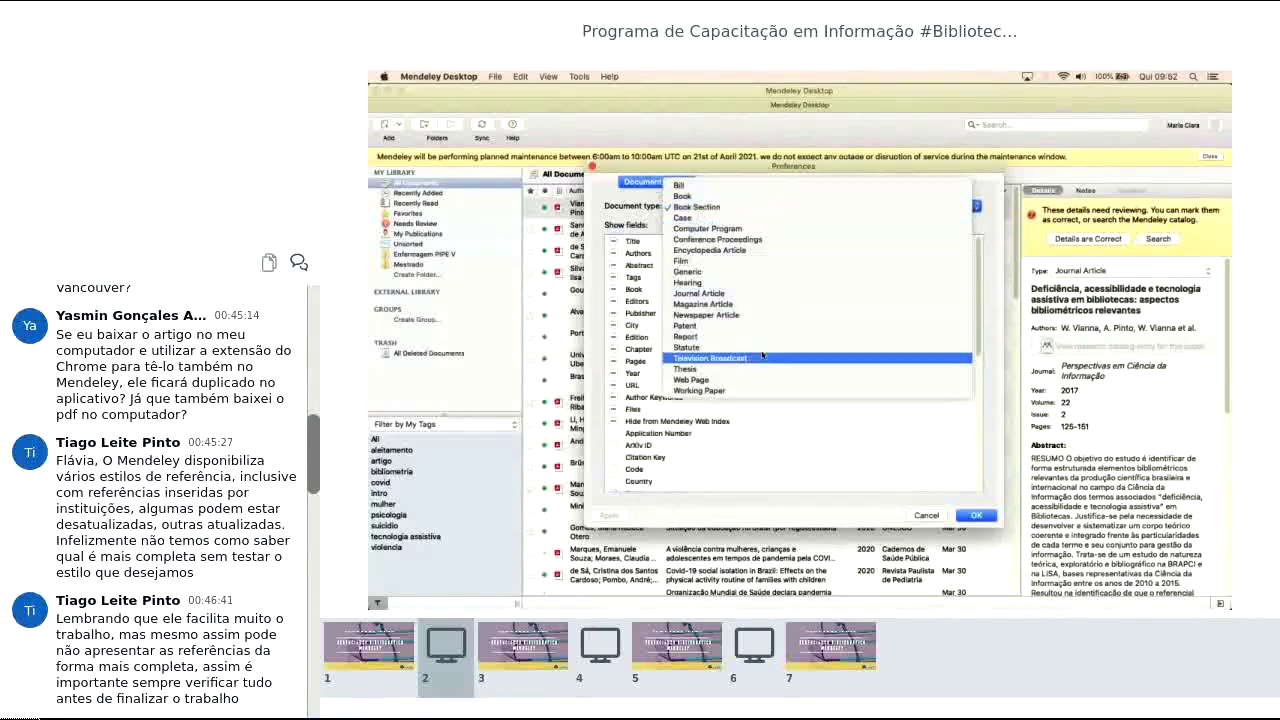
click(657, 222)
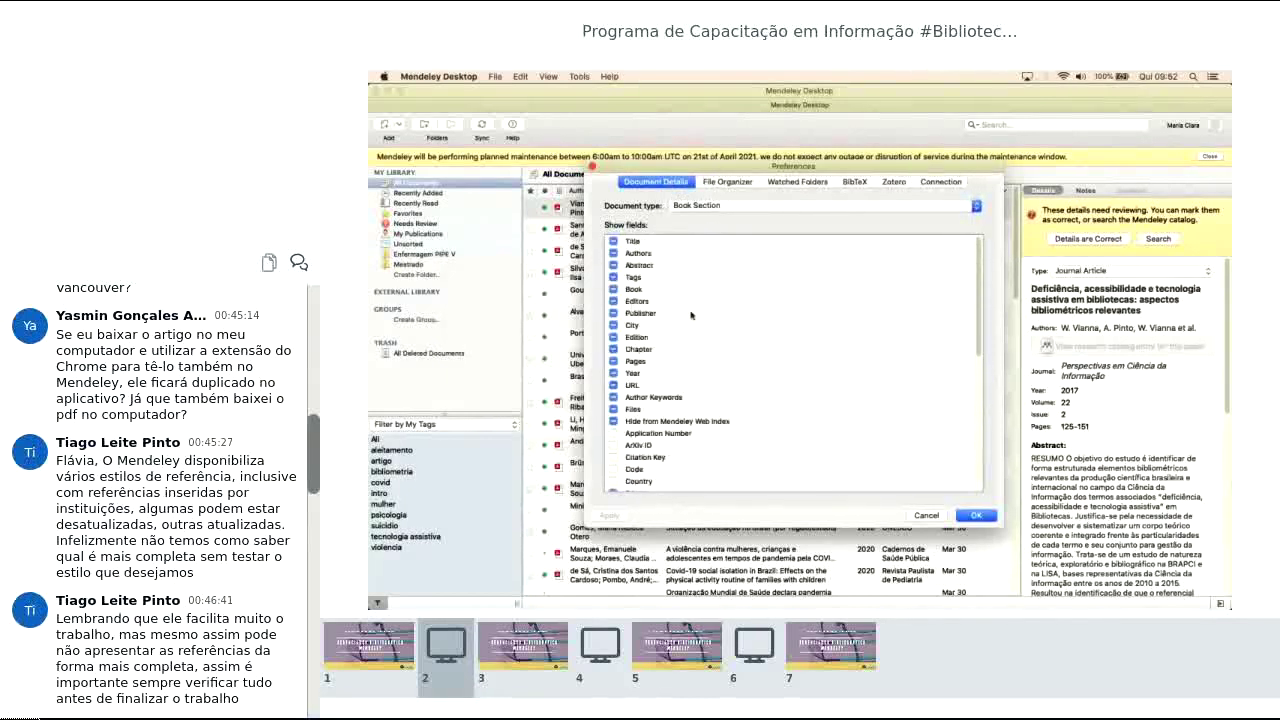
click(921, 516)
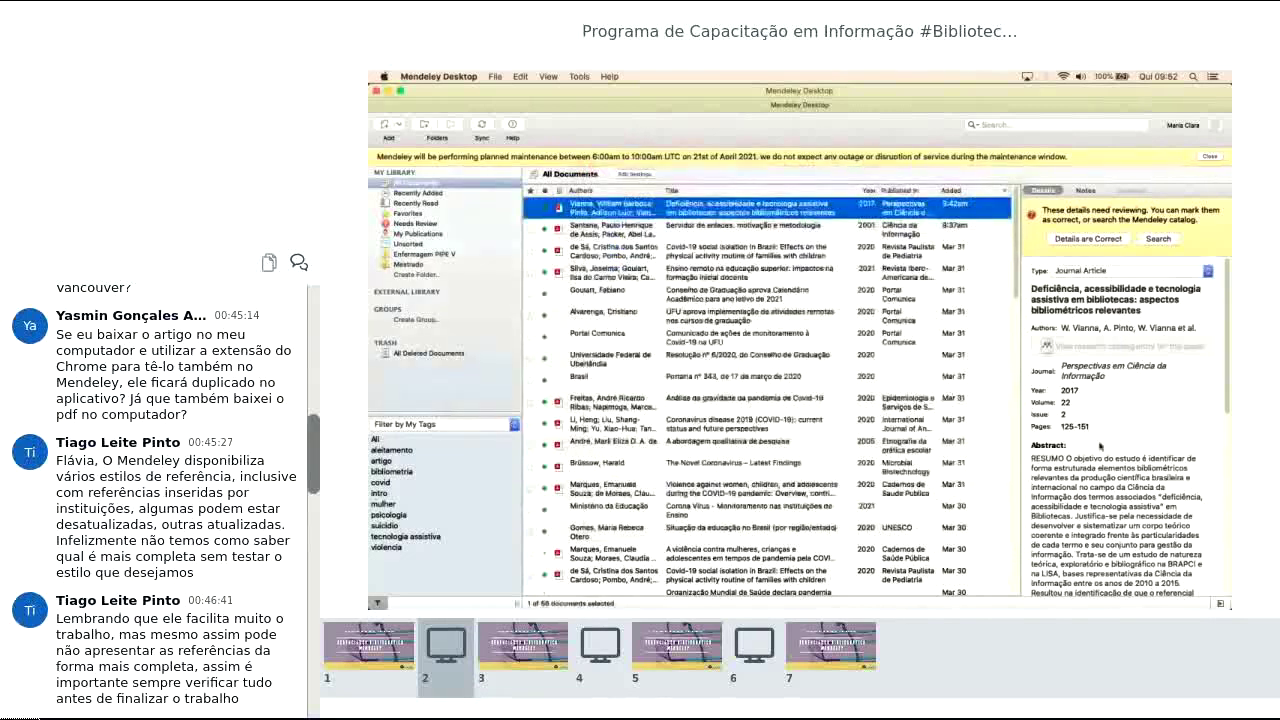
Step: Mark the details of "Deficiência, acessibilidade e tecnologia assistiva em bibliotecas" as correct and compare them with the next two documents
key(super+Tab)
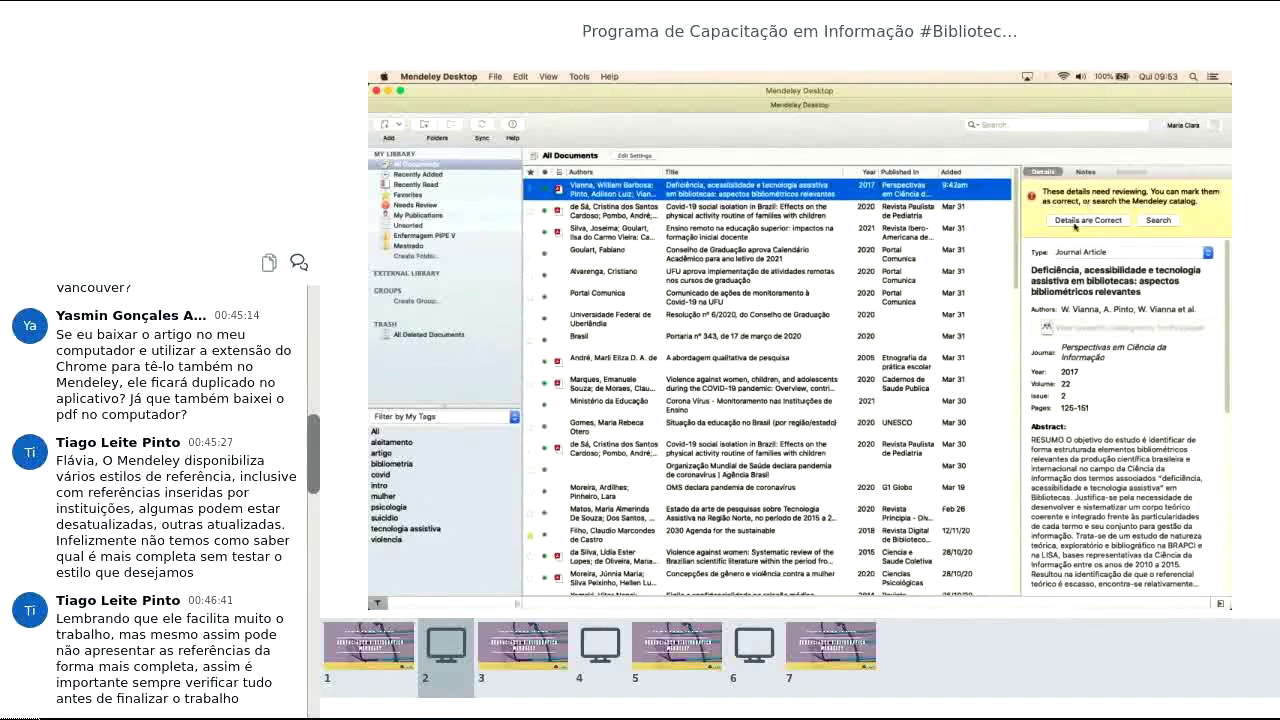
click(1075, 226)
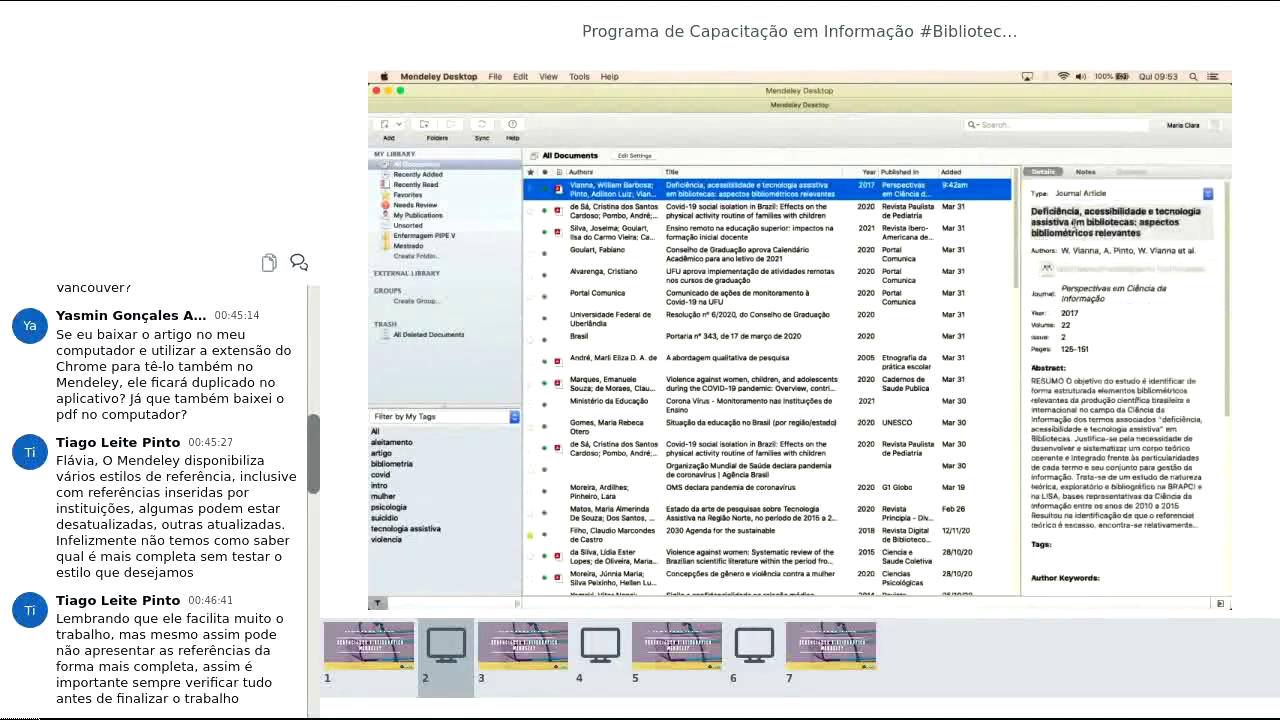
click(783, 215)
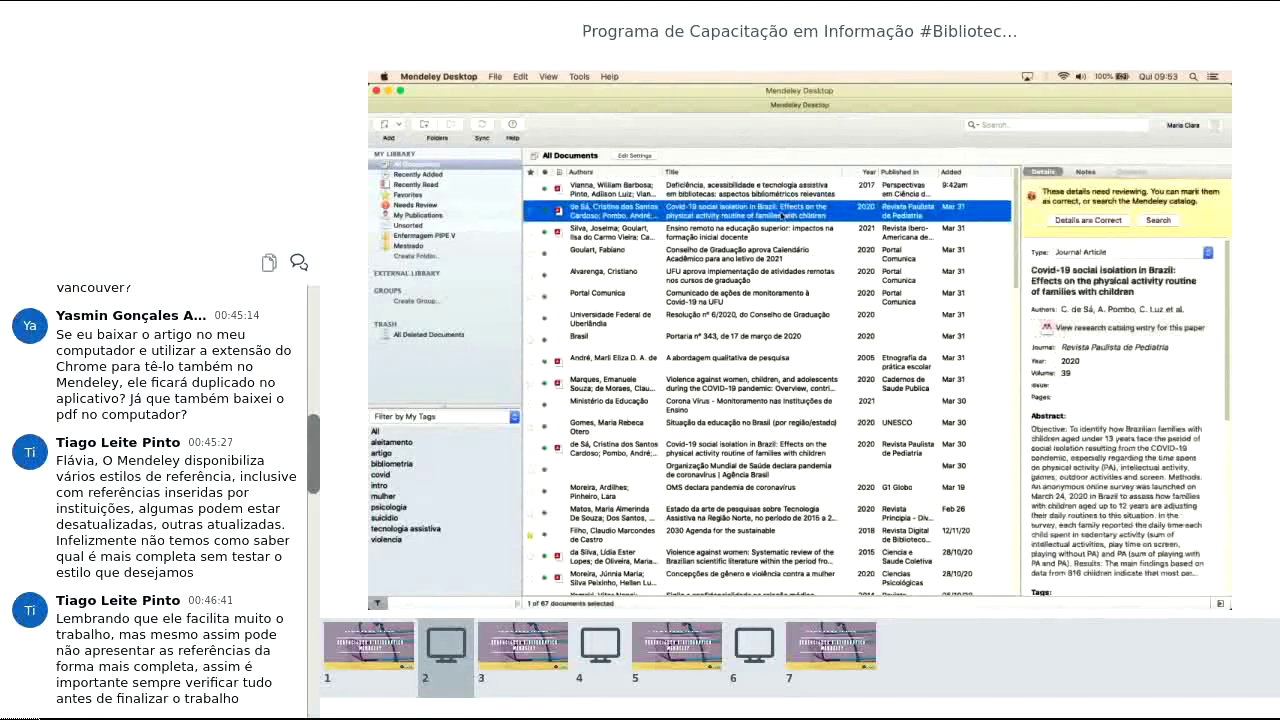
click(783, 236)
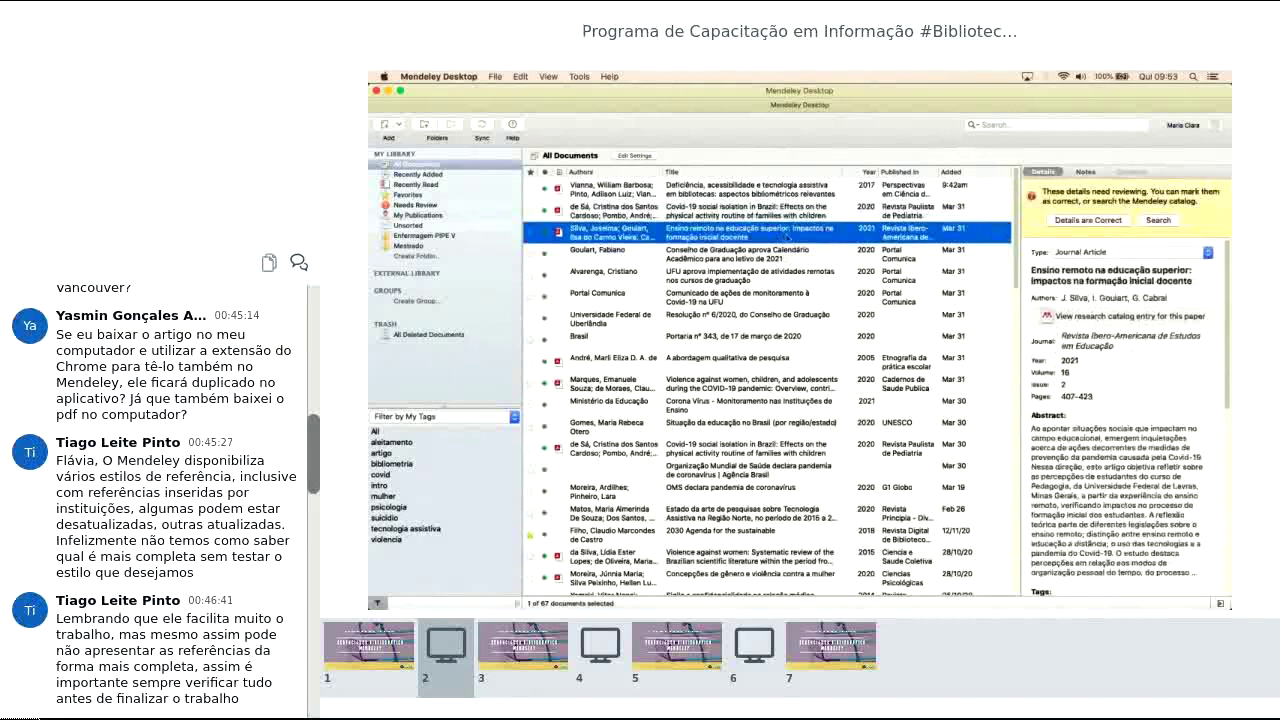
click(778, 190)
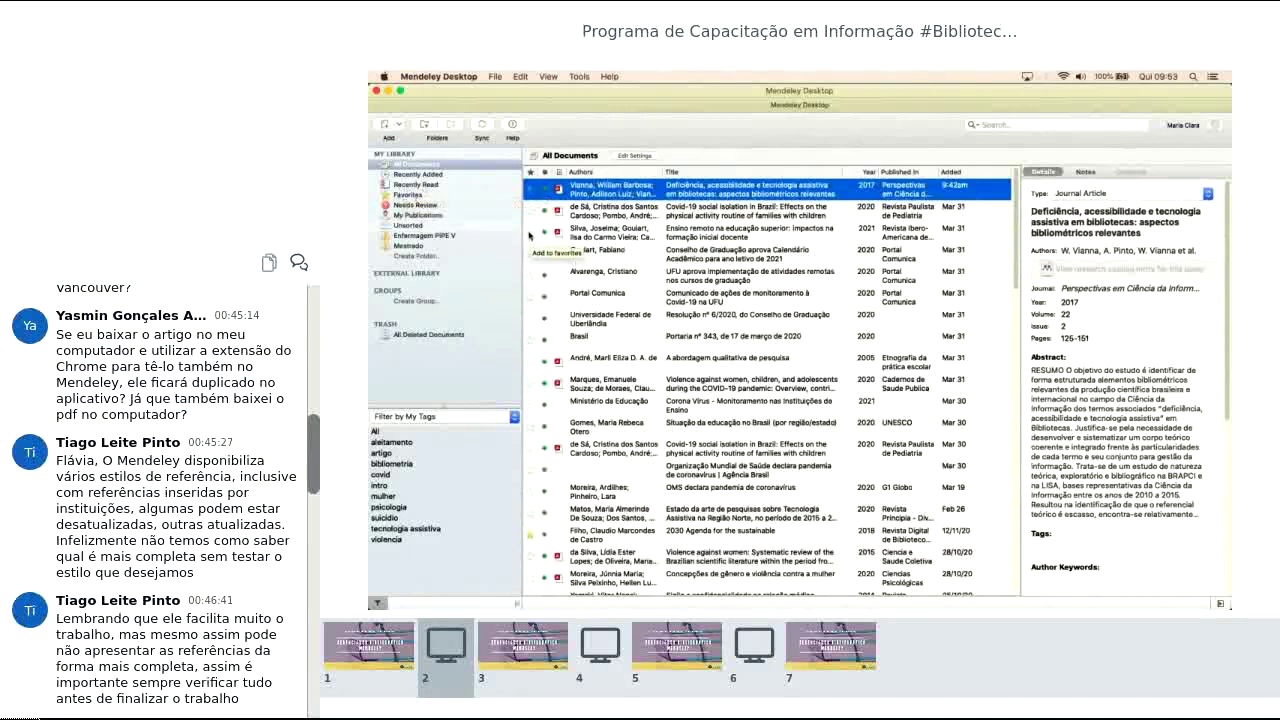
Step: Look through the Favorites and Needs Review collections and return to All Documents
click(407, 195)
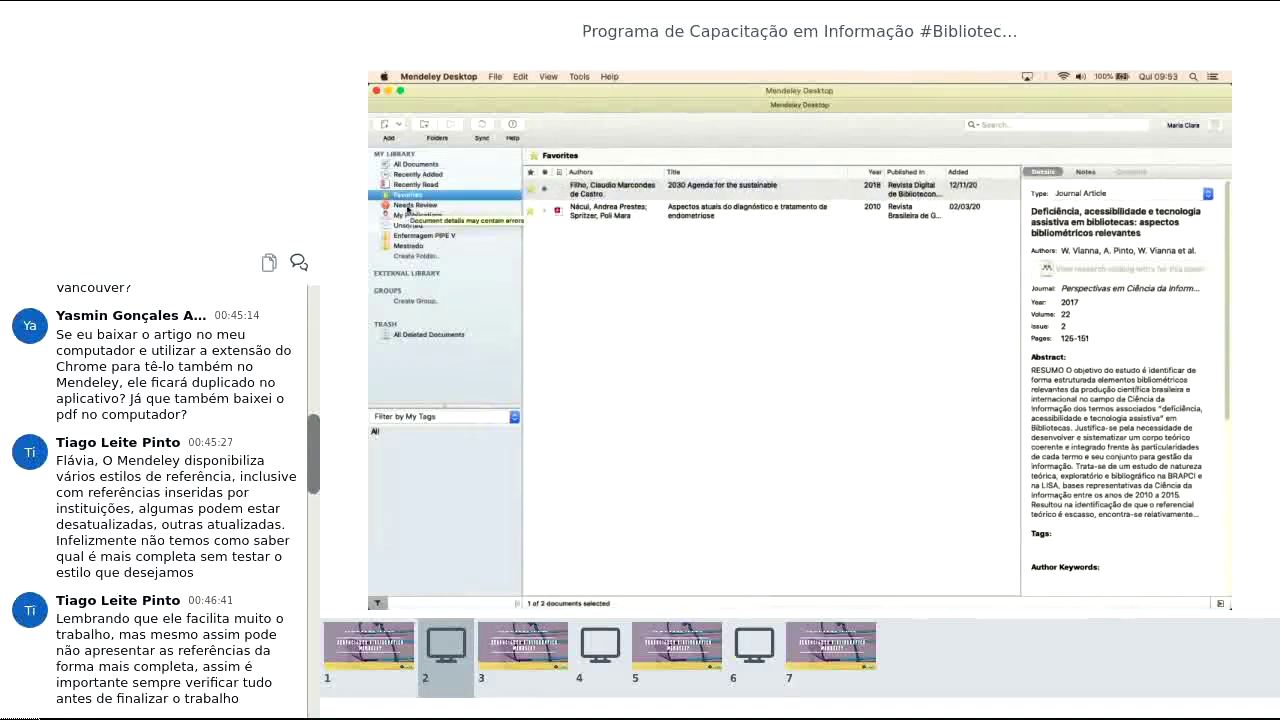
click(415, 205)
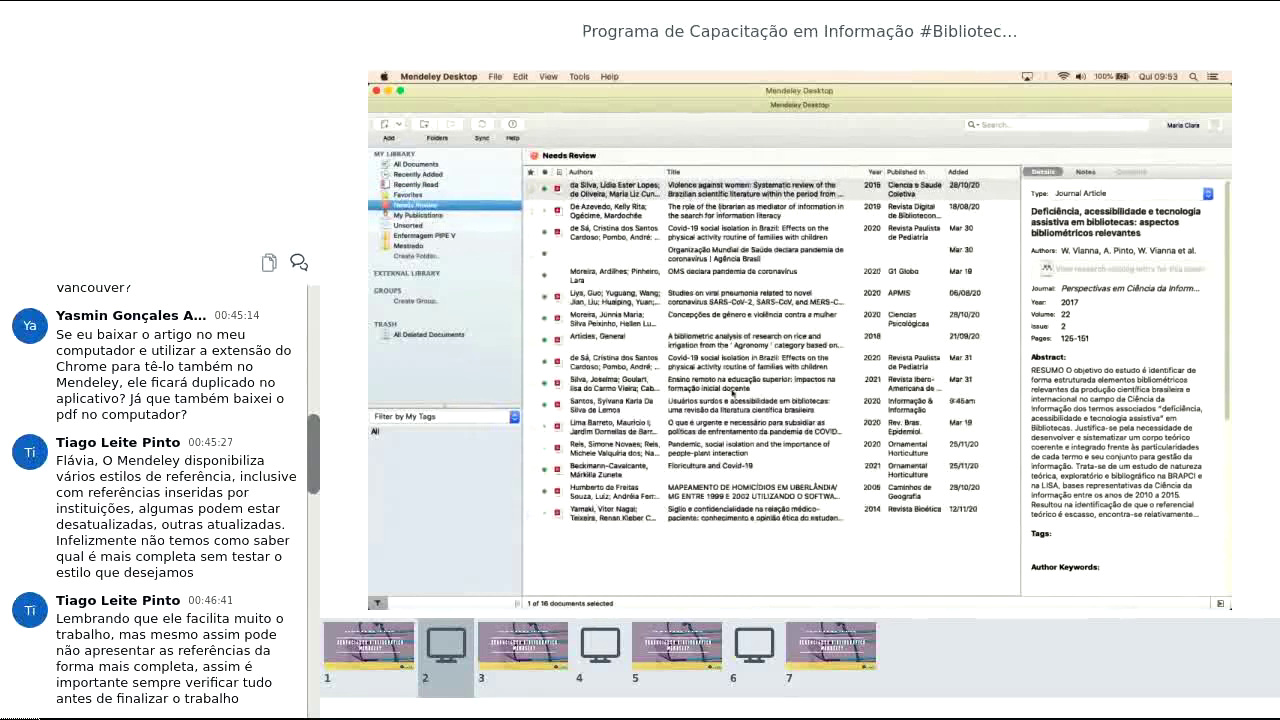
click(427, 167)
Step: Open the PDF of "Violence against women: Systematic review of the Brazilian scientific literature" and mark its details as correct
click(762, 190)
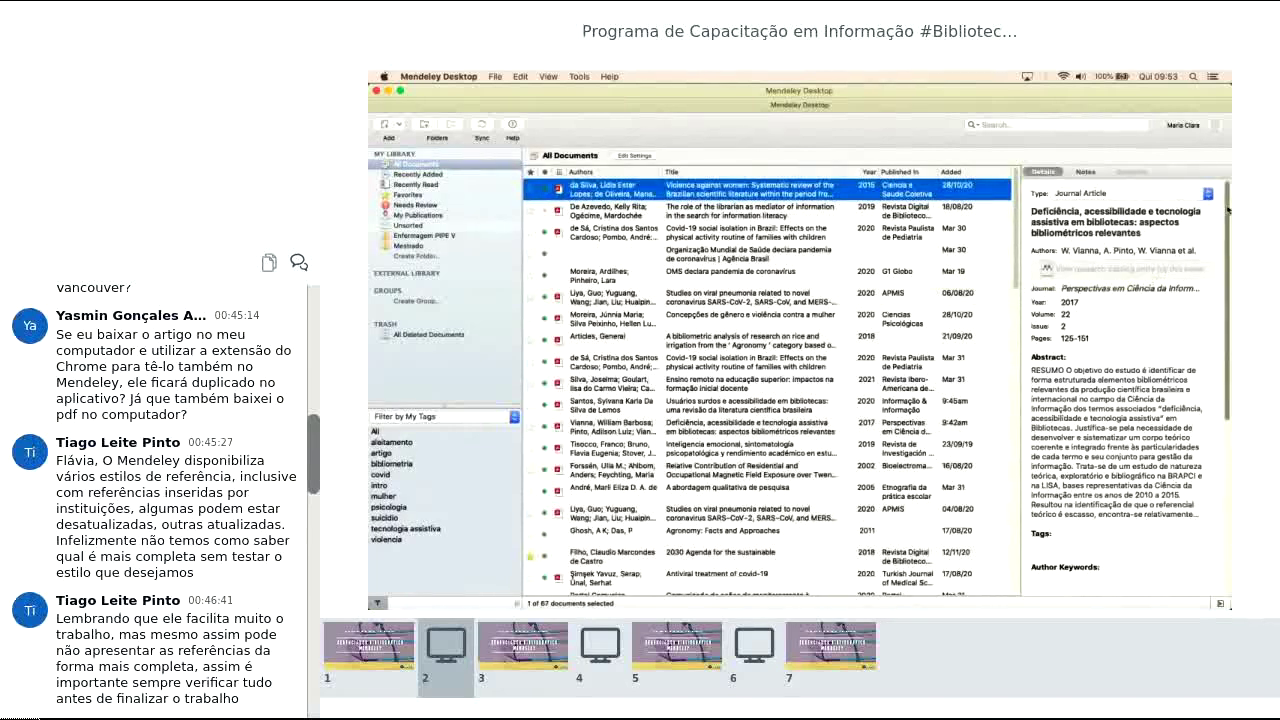
double_click(716, 193)
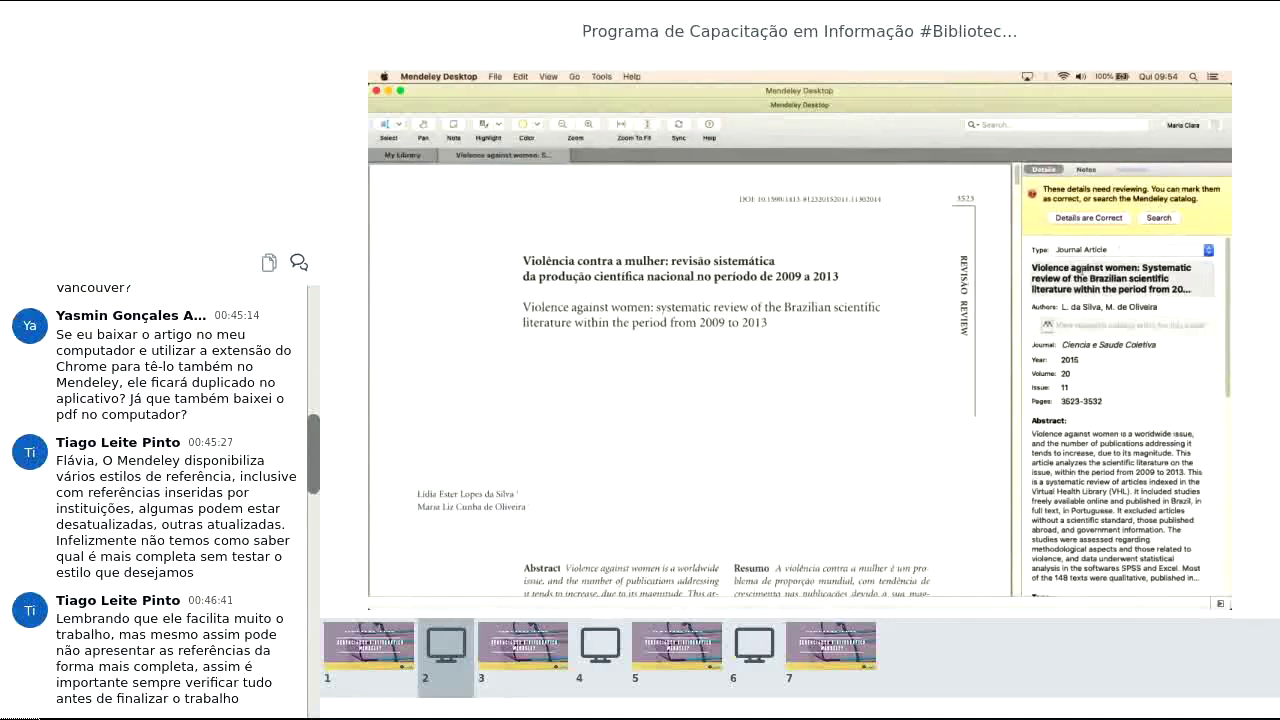
click(1079, 266)
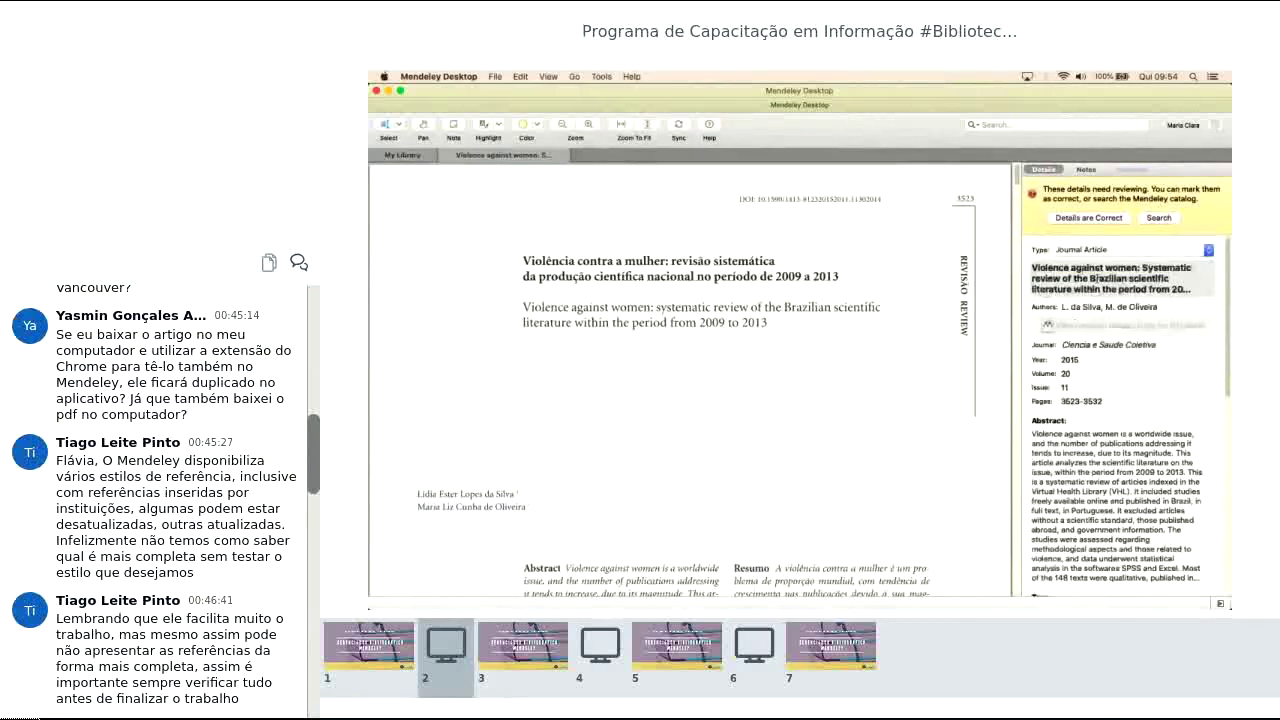
click(1089, 217)
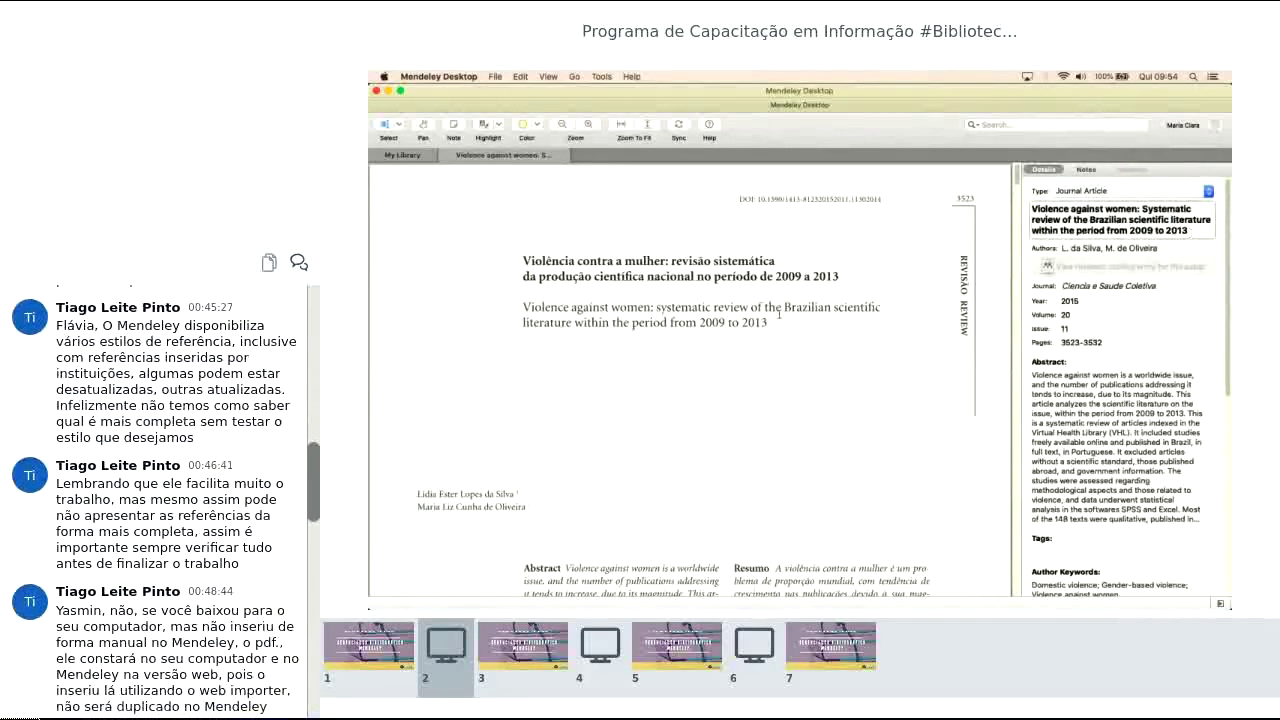
Step: Replace the article's title with "violência contra a mulher: revisão sistemática da produção científica nacional no período de 2009 a 2013"
scroll(778, 313, down, 10)
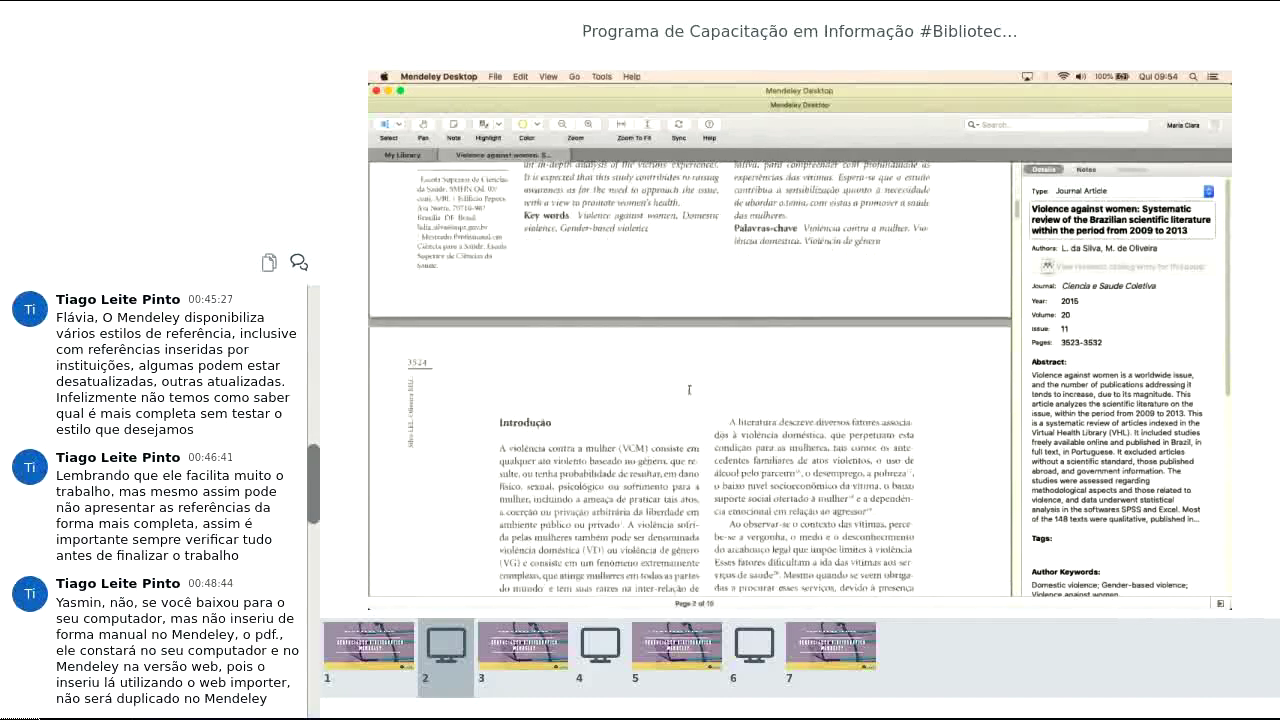
scroll(738, 372, up, 2)
scroll(738, 372, up, 5)
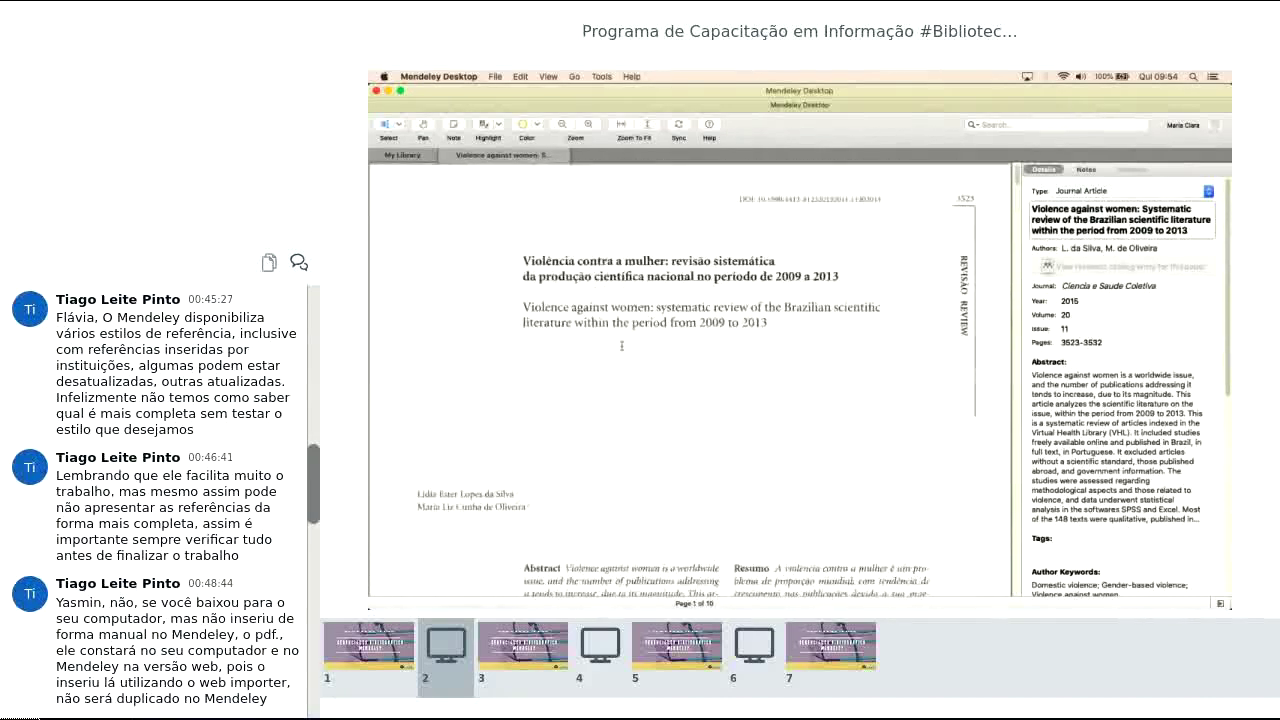
drag(523, 259, 840, 276)
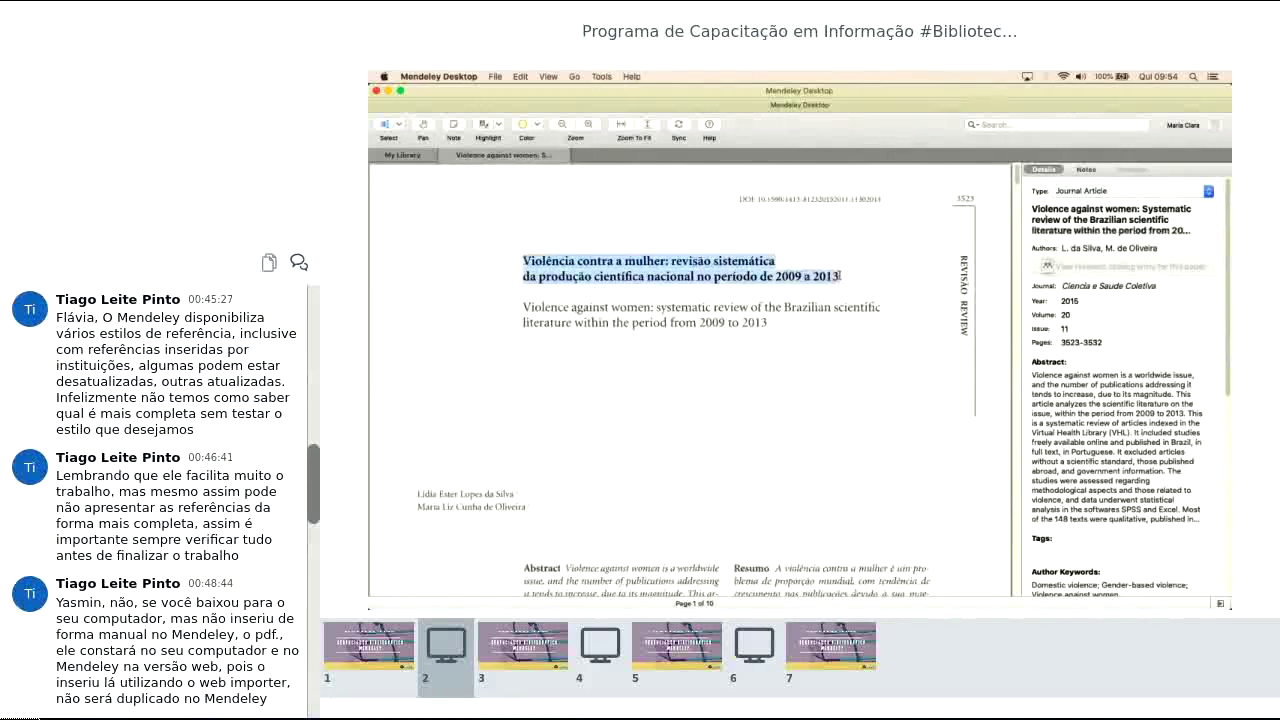
click(1166, 230)
triple_click(1166, 230)
text(violência contra a mulher: revisão sistemática da produção científica nacional no período de 2009 a 2013)
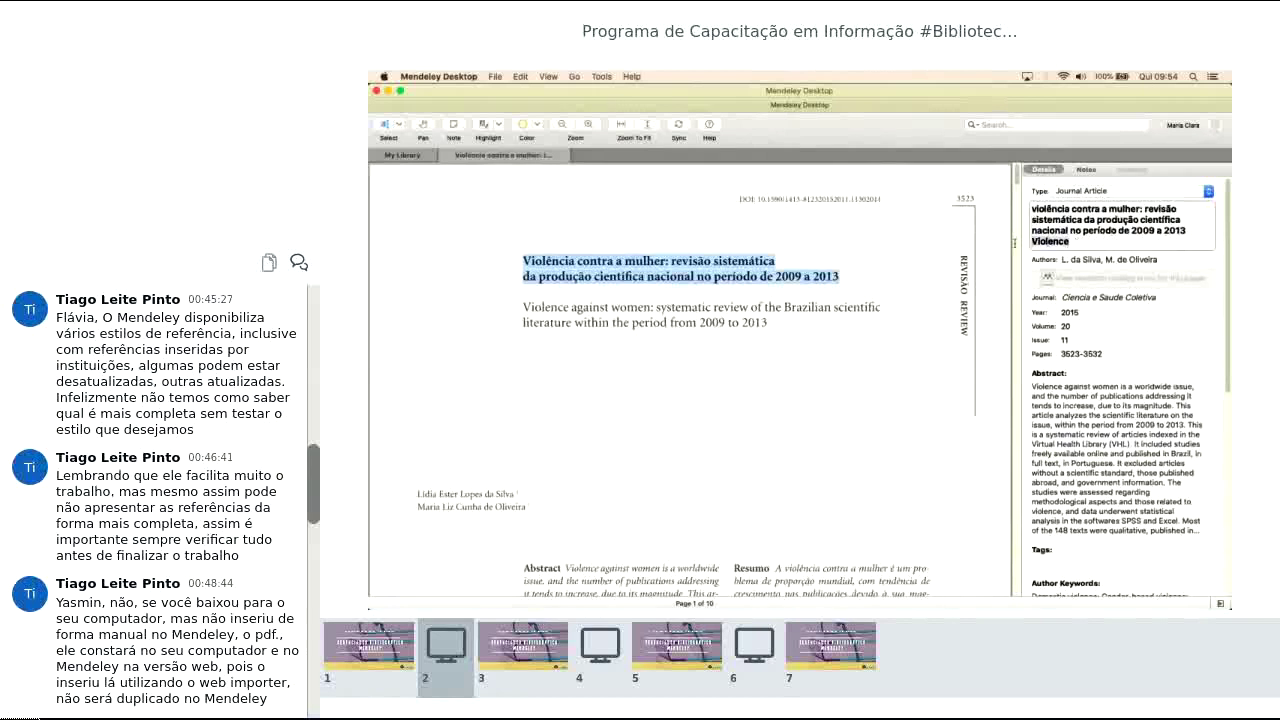
key(BackSpace)
key(BackSpace)
key(BackSpace)
key(BackSpace)
key(BackSpace)
key(BackSpace)
key(BackSpace)
key(BackSpace)
key(BackSpace)
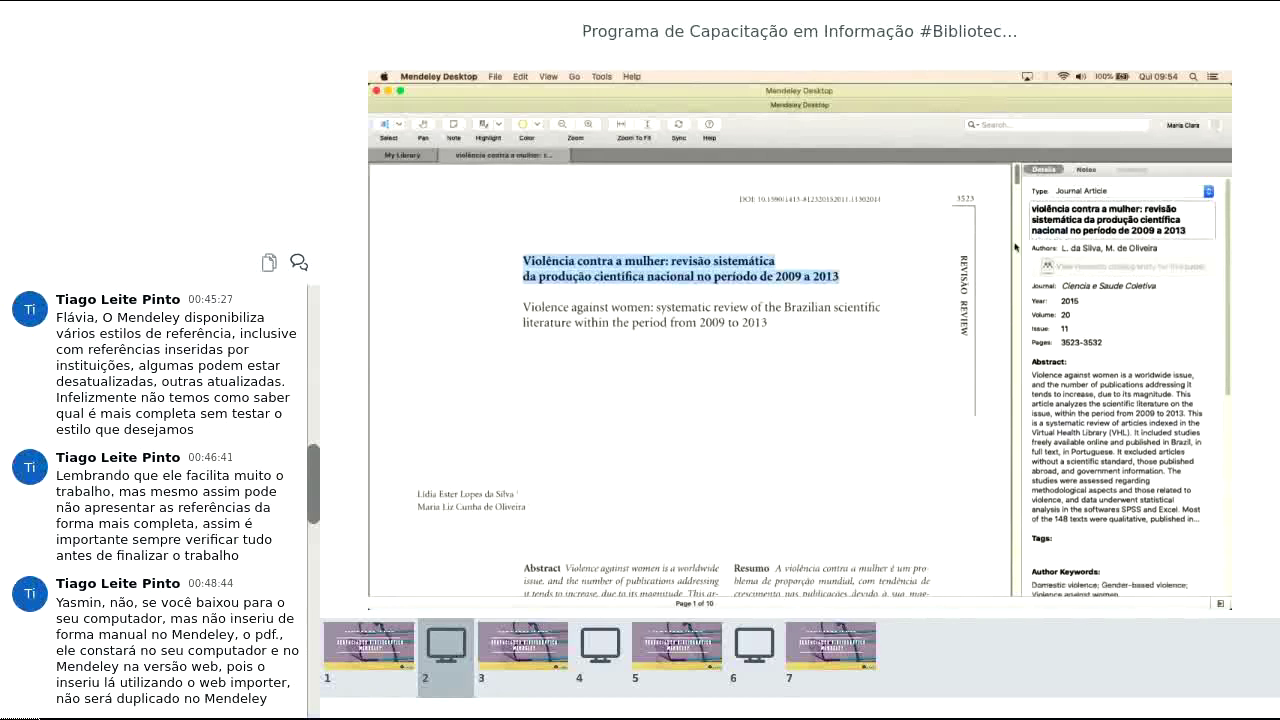
Step: Move the particle "da" from before the first author's surname to after the given names
click(1112, 256)
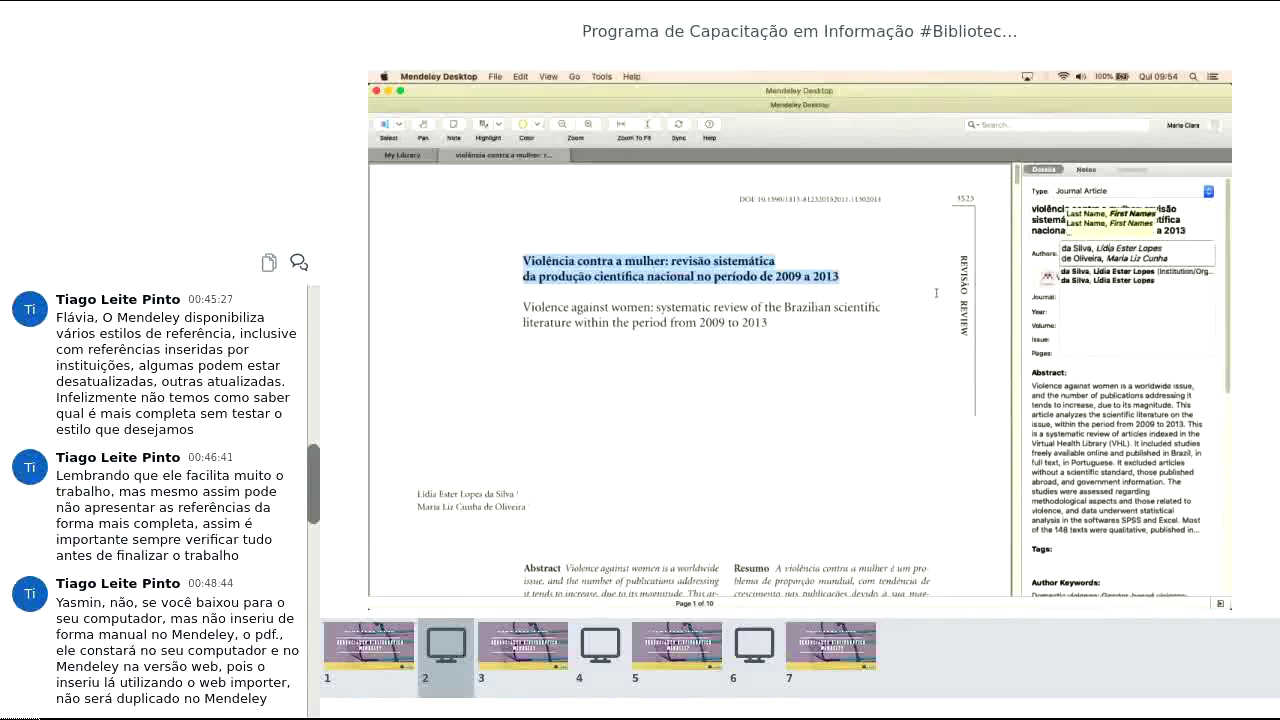
scroll(936, 293, down, 1)
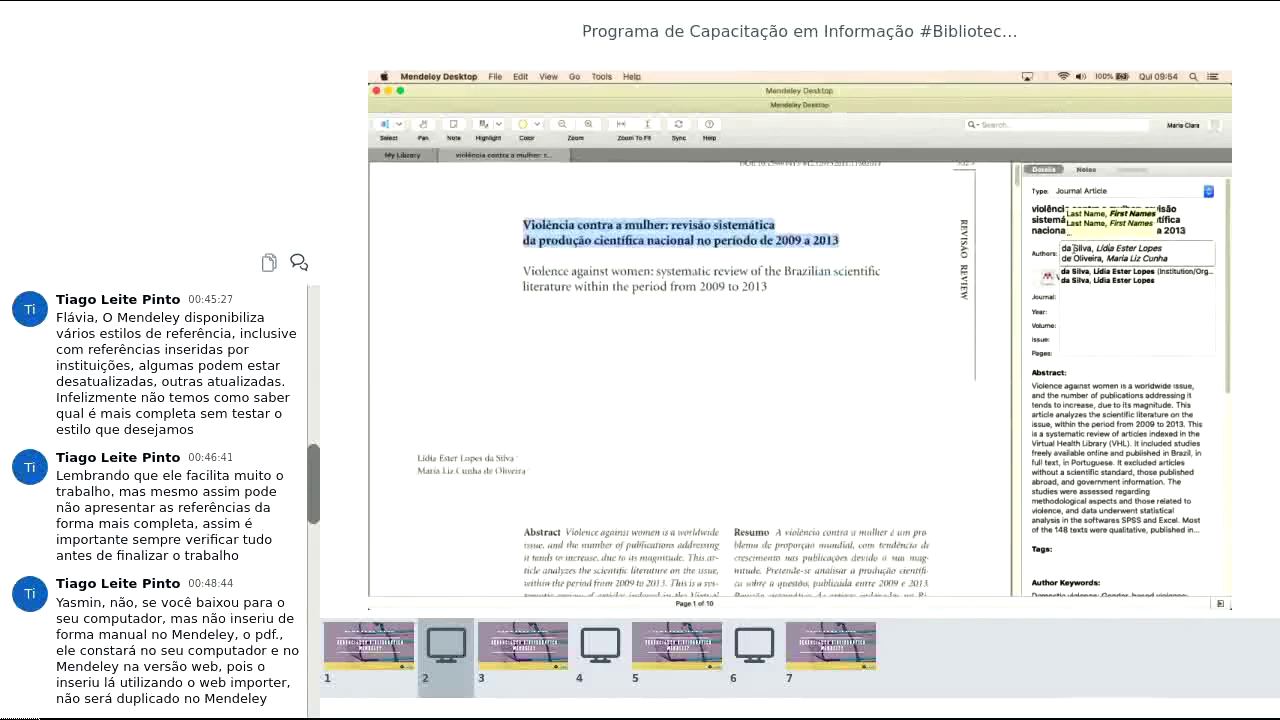
click(1063, 247)
key(Delete)
key(Delete)
key(Delete)
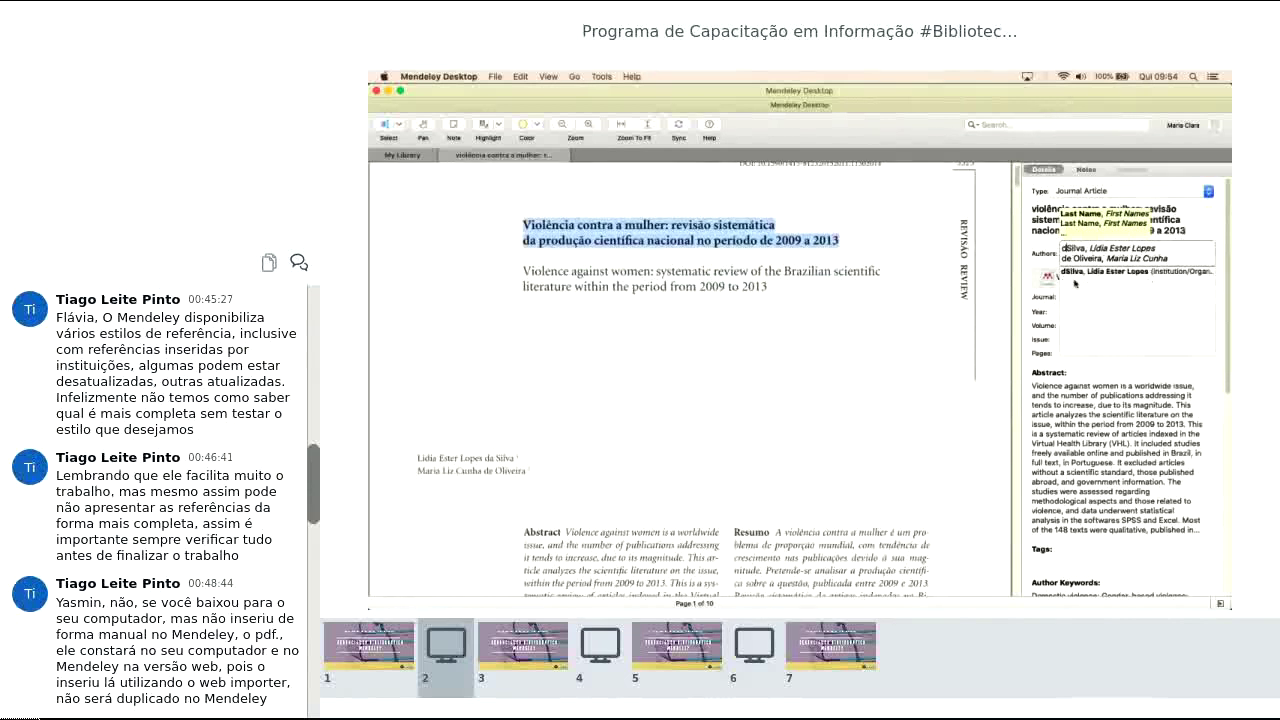
text(da)
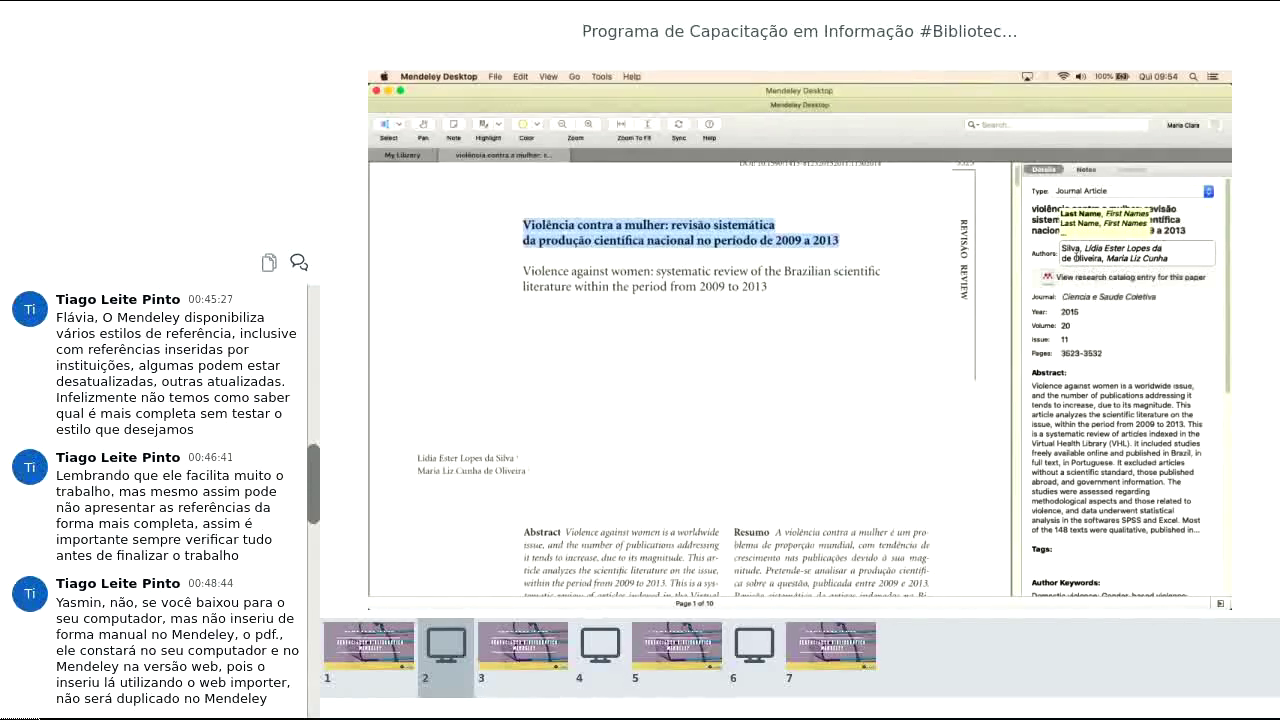
Step: Move the particle "de" from before the second author's surname to after the given names
click(1075, 257)
key(BackSpace)
key(BackSpace)
key(BackSpace)
key(BackSpace)
text(O)
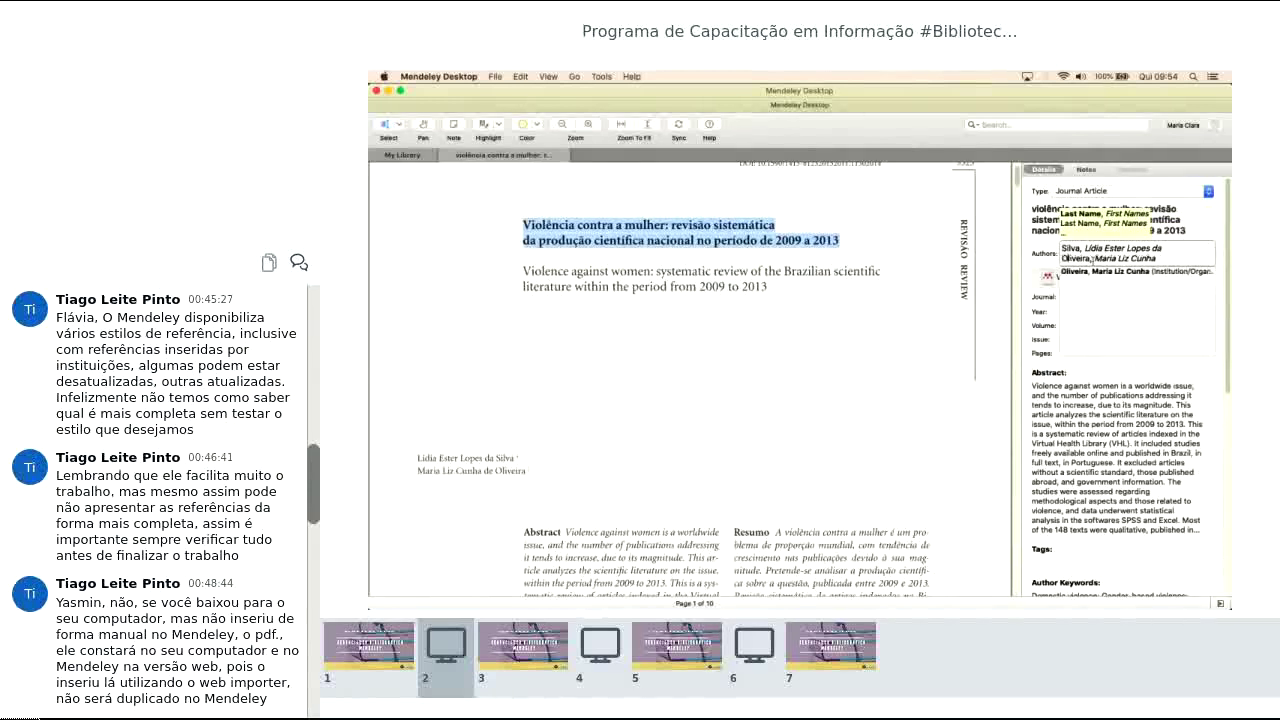
text( de)
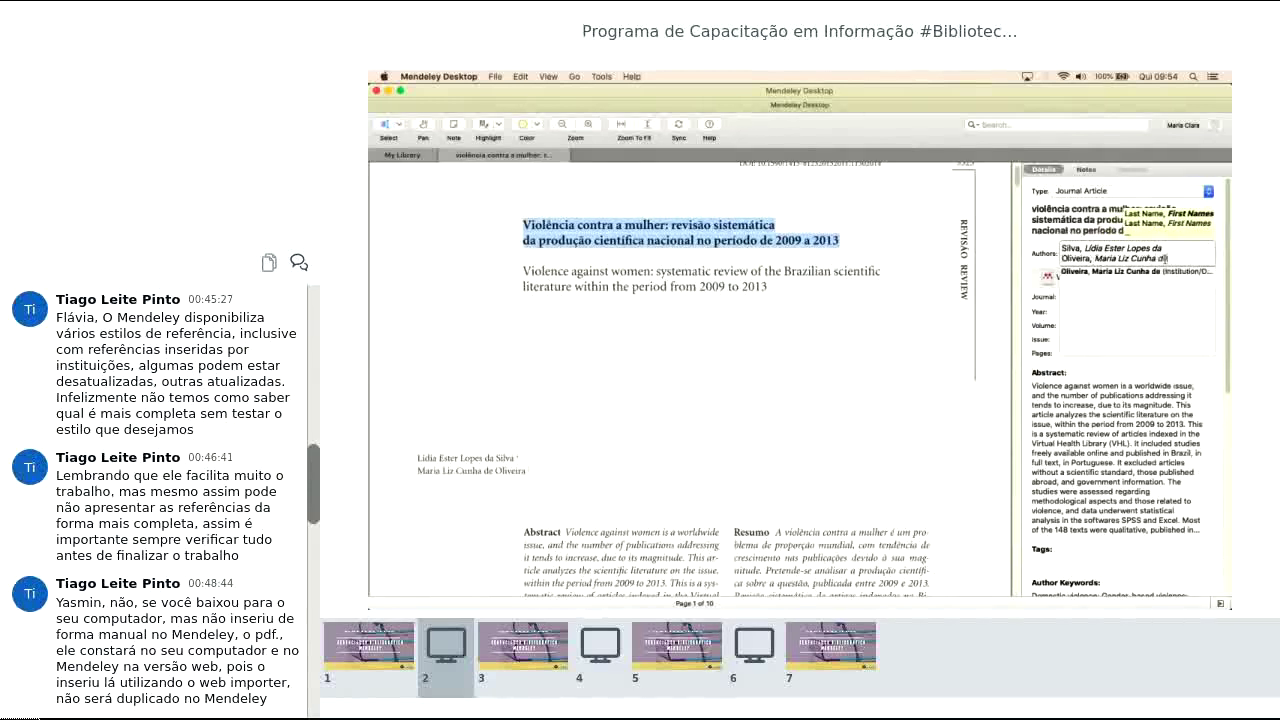
drag(1088, 404, 1101, 413)
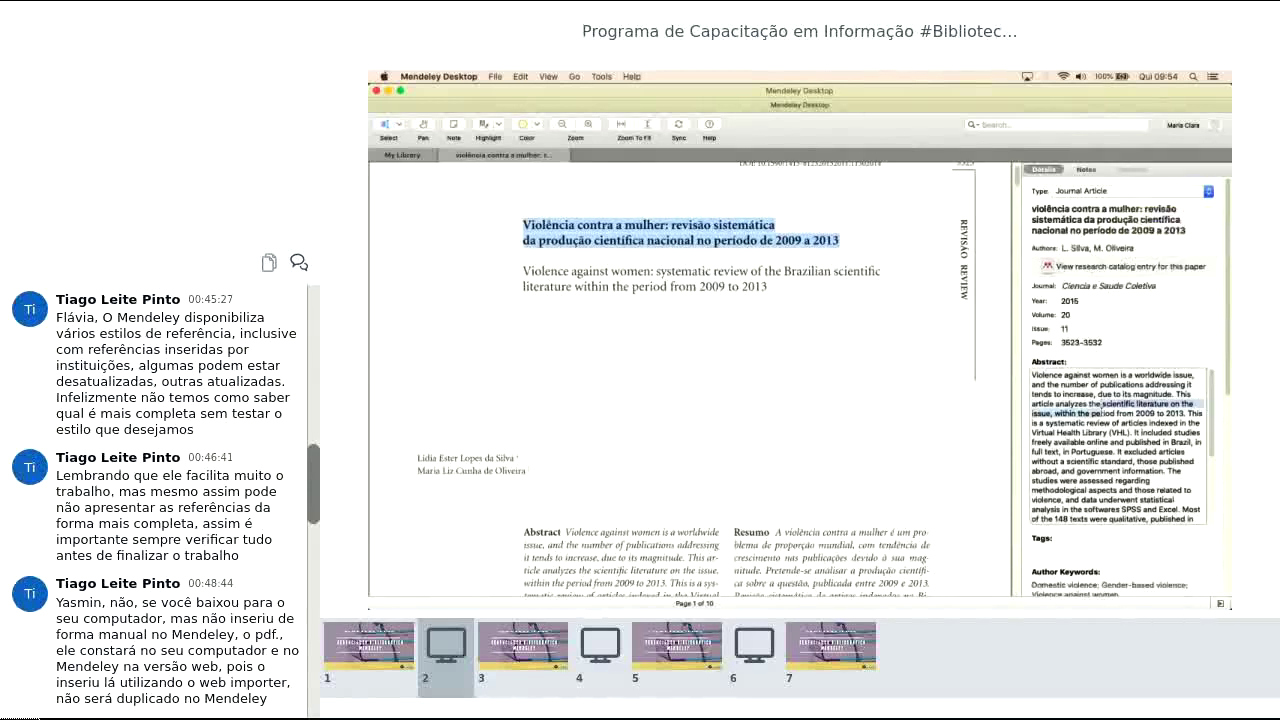
Step: Correct the accents in the article's journal name so it reads "Ciência e Saúde Coletiva"
click(1107, 288)
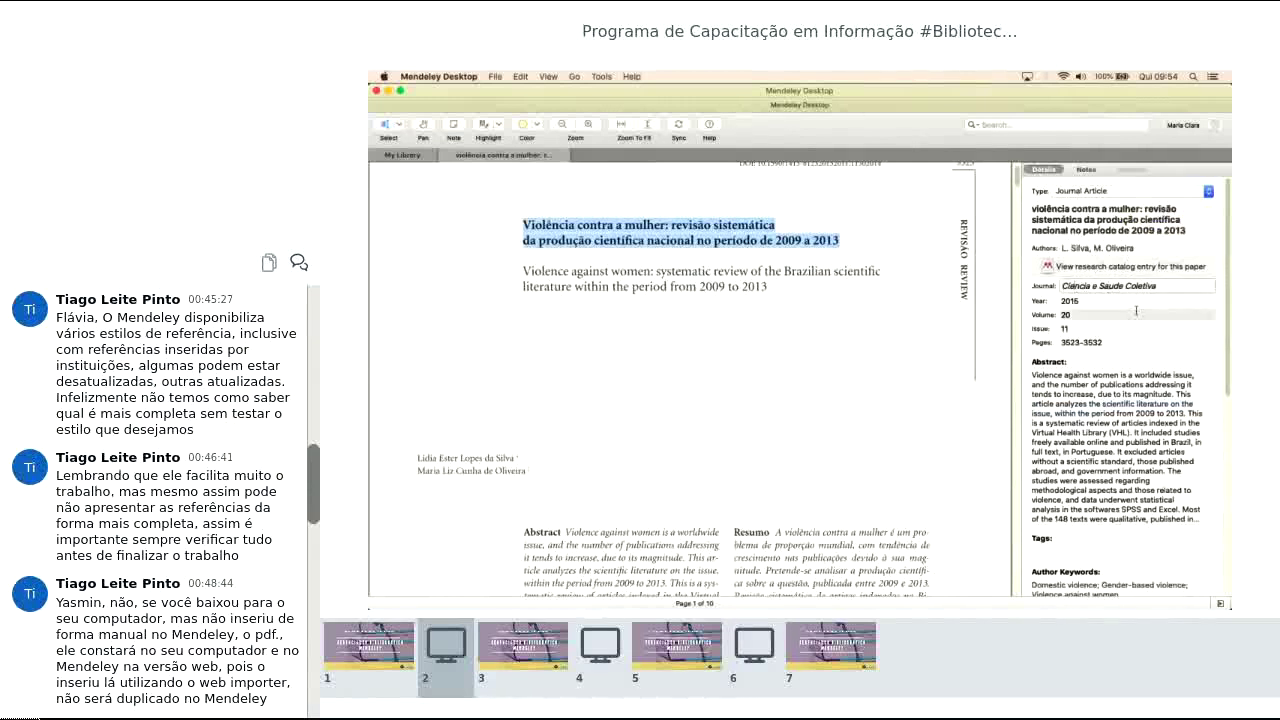
key(BackSpace)
text(ê)
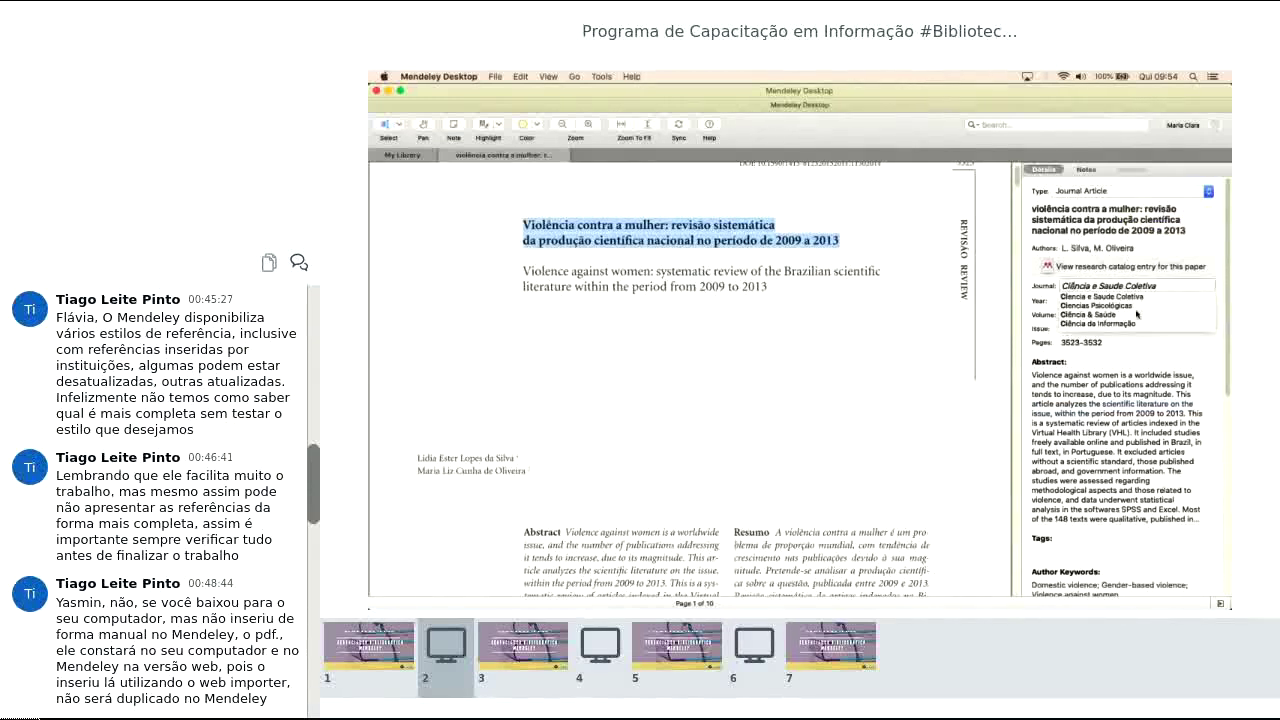
click(1115, 297)
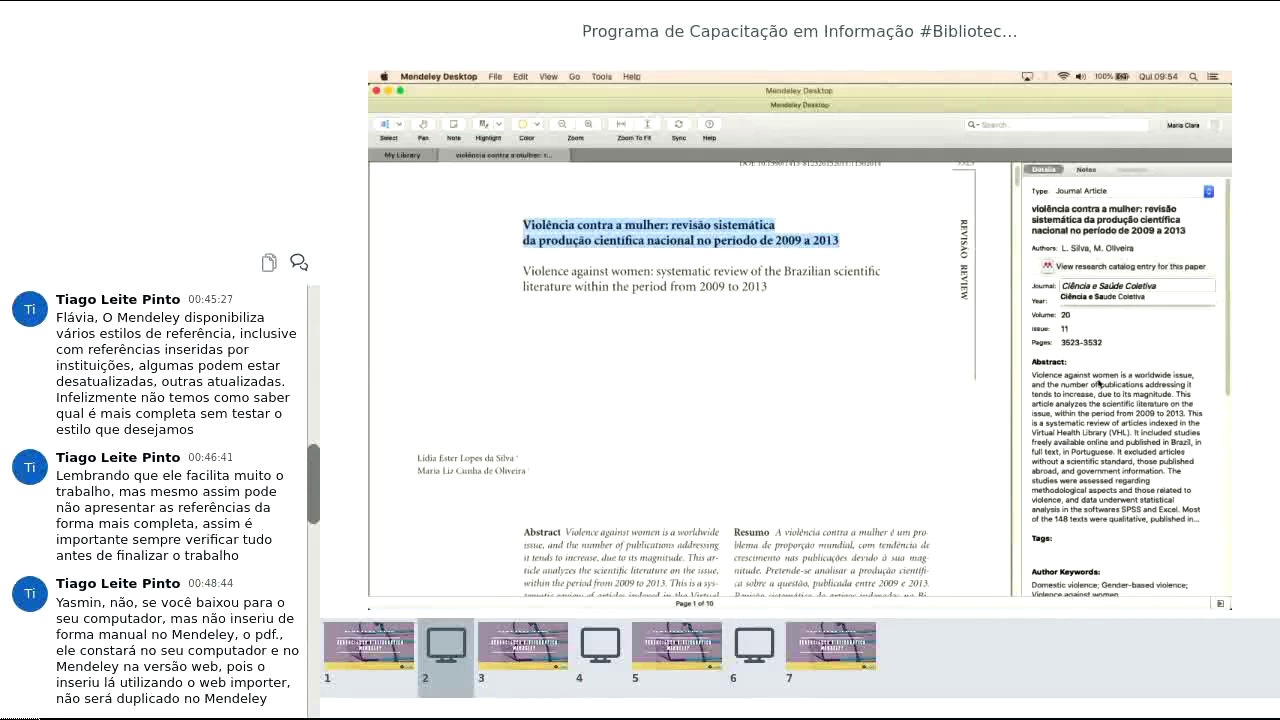
click(1116, 300)
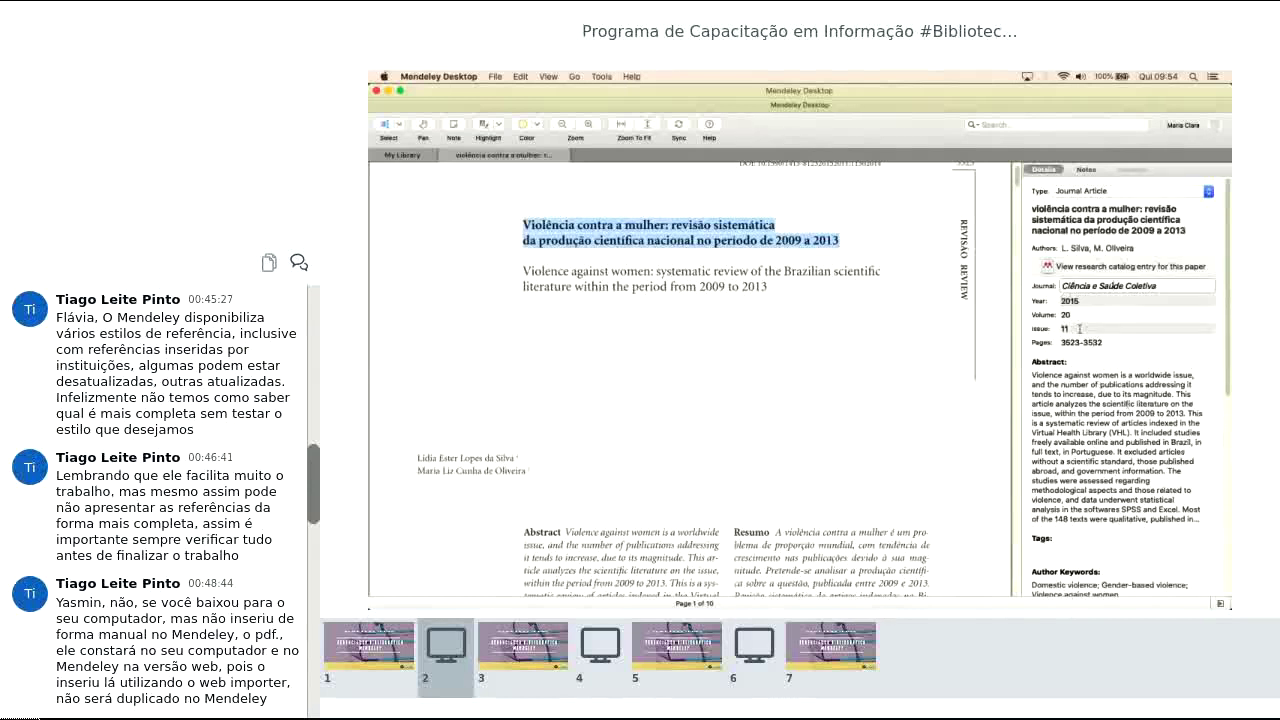
Step: Check the article's PDF pages against its year, volume, issue and page details, and look through the remaining detail fields
scroll(707, 338, up, 1)
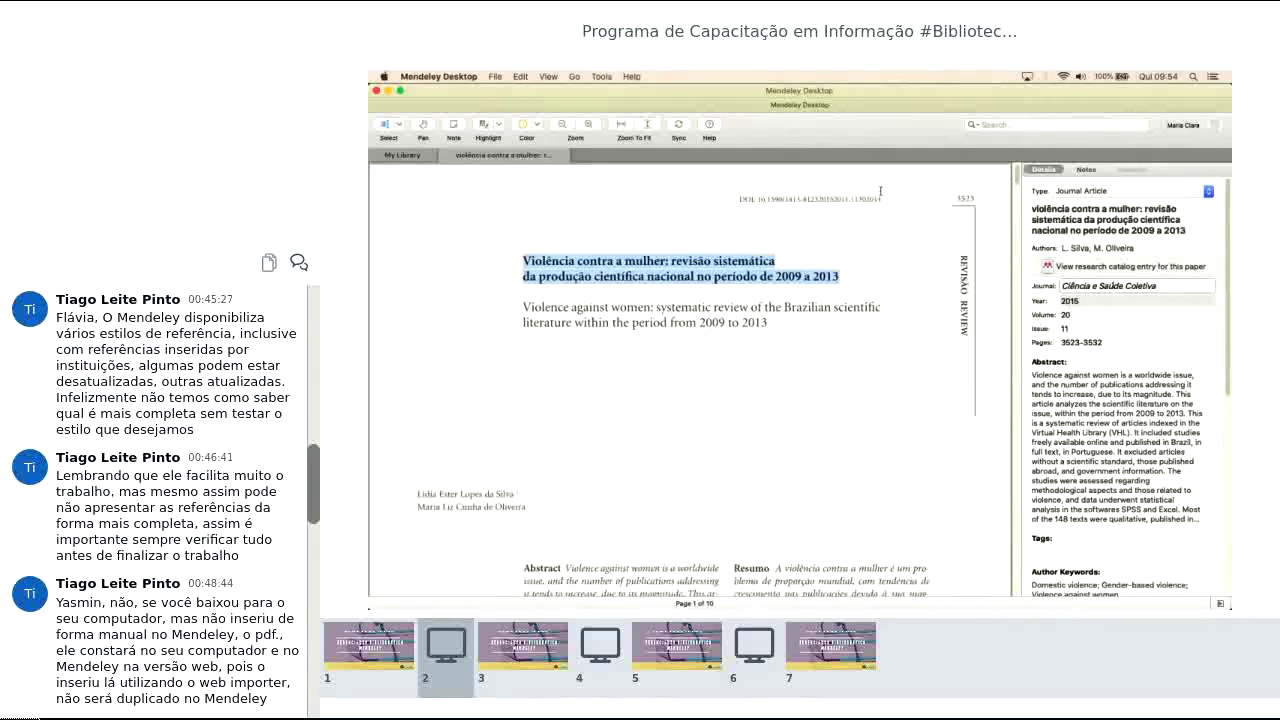
scroll(960, 310, down, 10)
scroll(960, 310, down, 3)
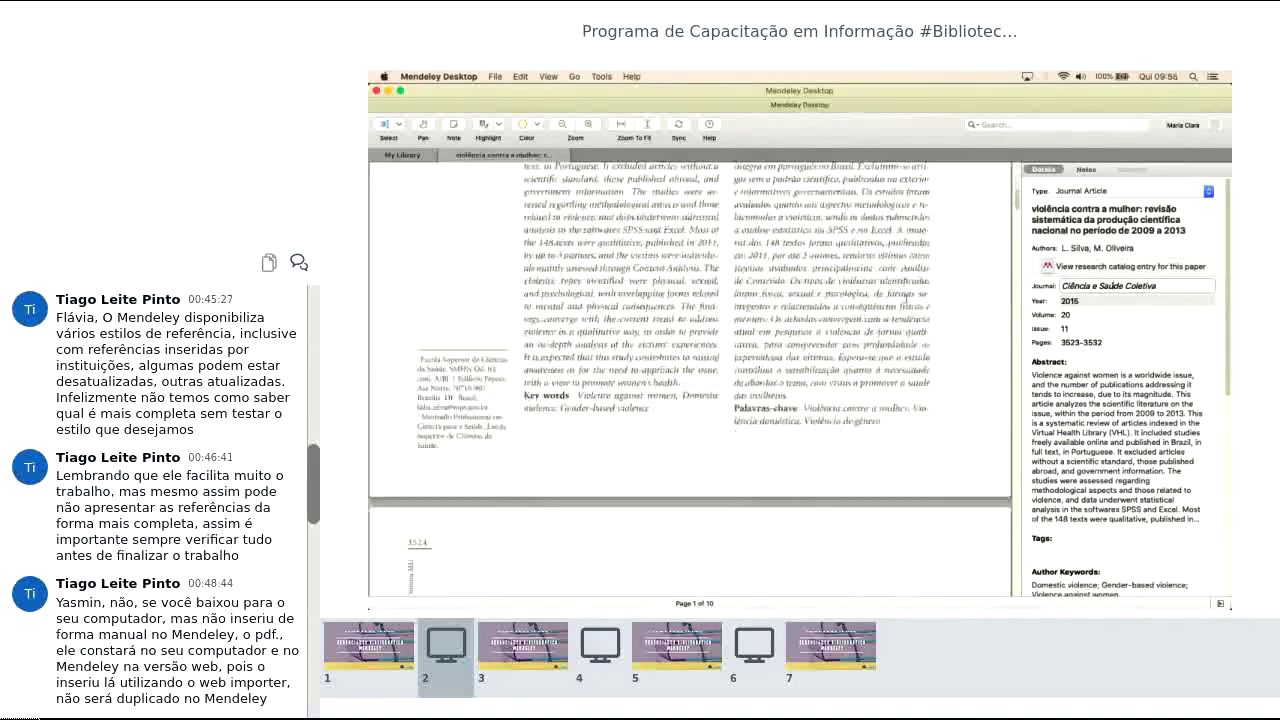
scroll(960, 310, up, 12)
scroll(906, 300, down, 9)
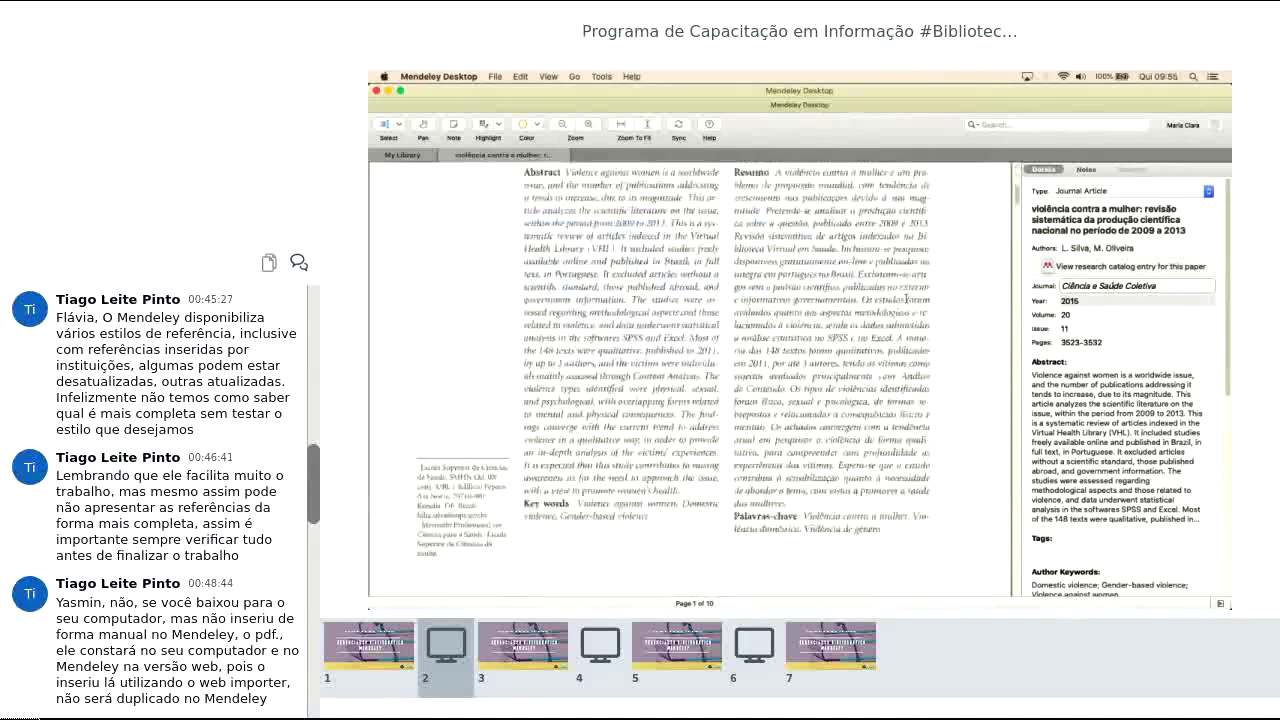
scroll(906, 299, down, 20)
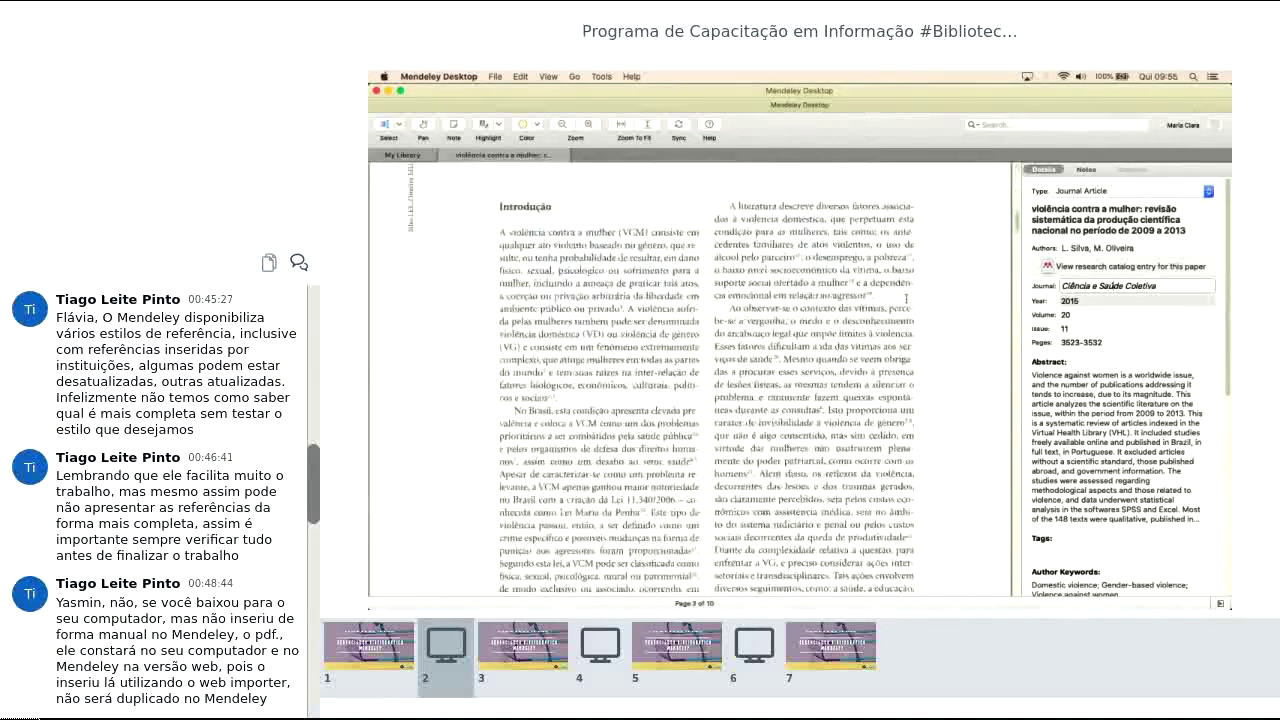
scroll(906, 299, down, 5)
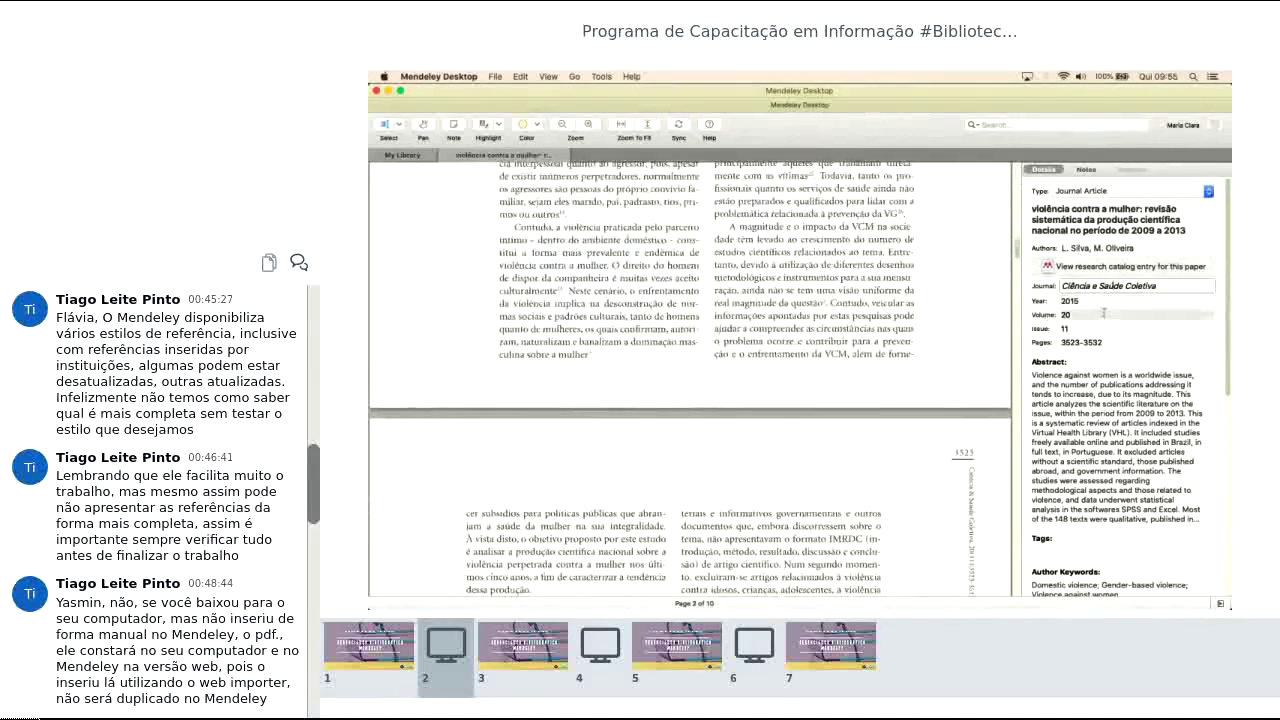
scroll(1104, 313, down, 2)
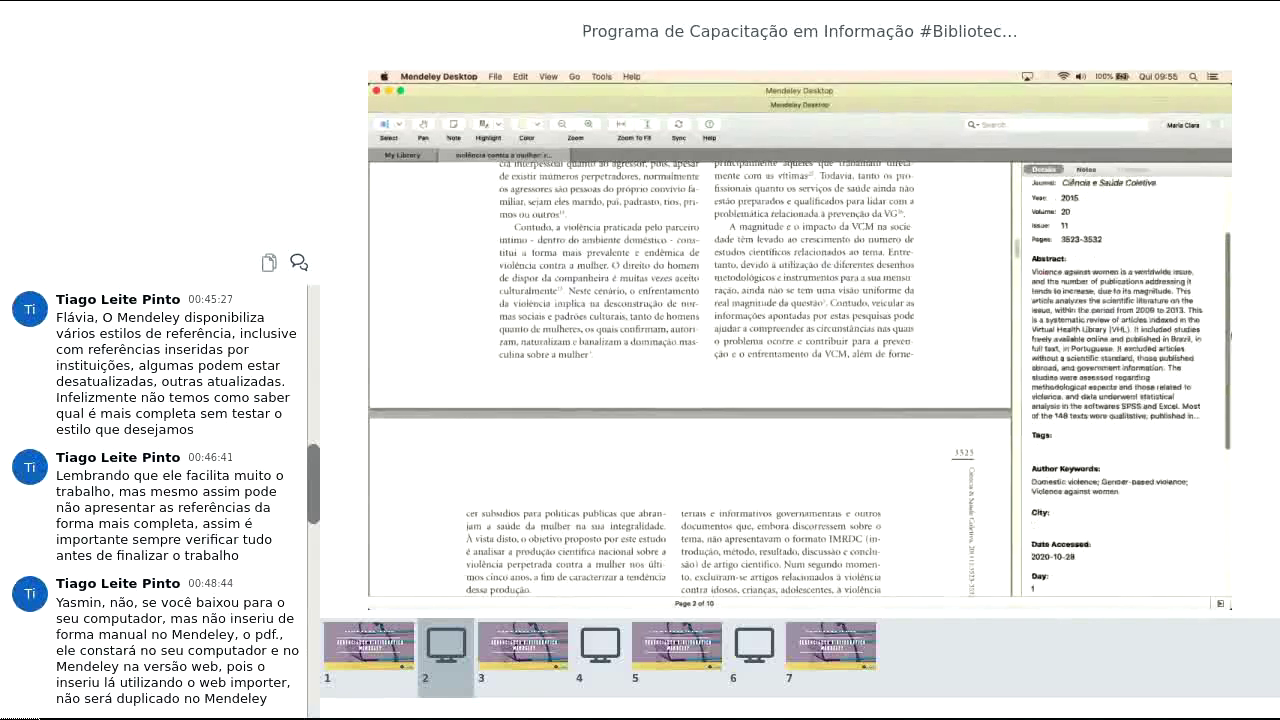
scroll(1104, 400, down, 4)
click(1040, 499)
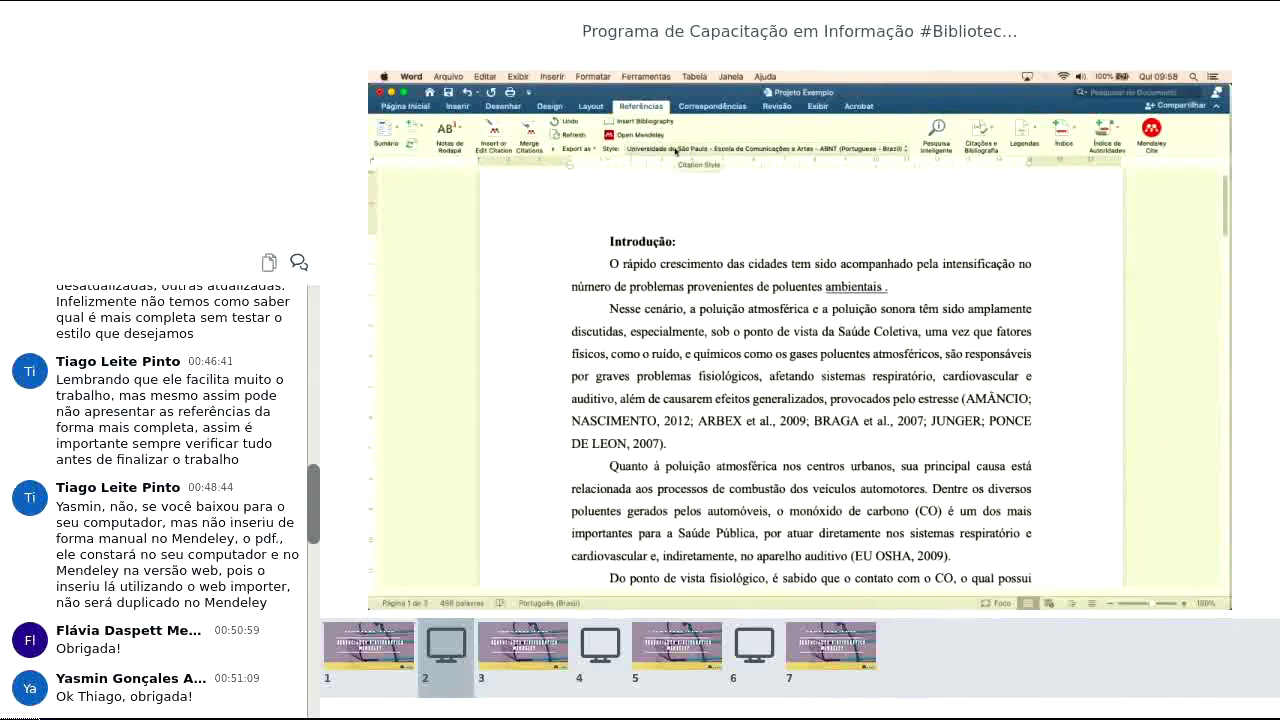
Step: In the Word document, search for "deficie" and cite "Deficiência, acessibilidade e tecnologia assistiva em bibliotecas" after "poluentes ambientais"
click(494, 134)
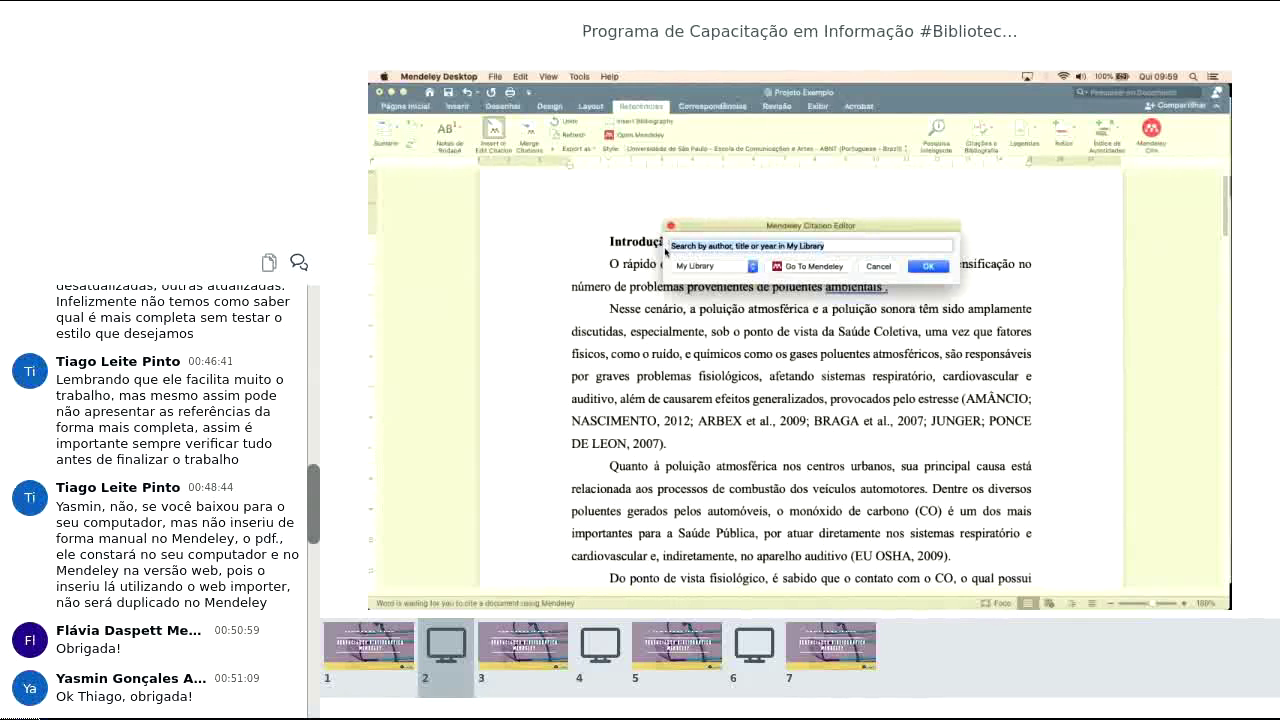
text(defici)
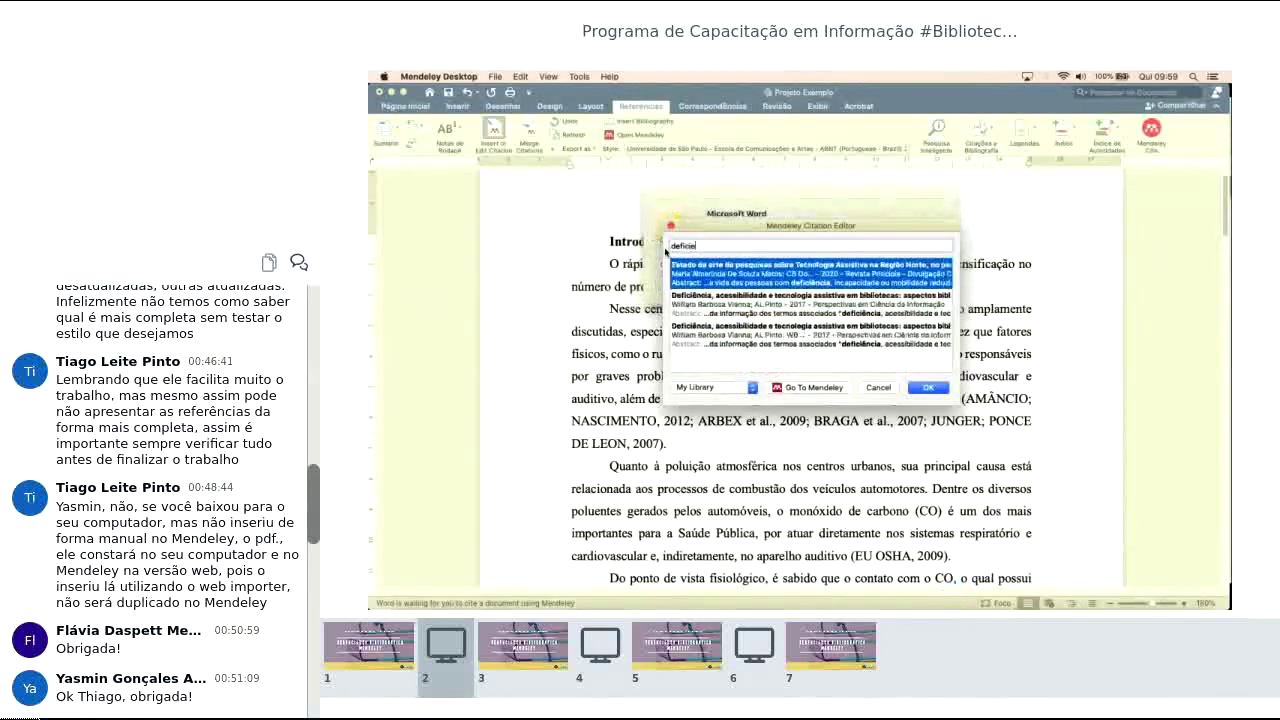
text(e)
click(710, 300)
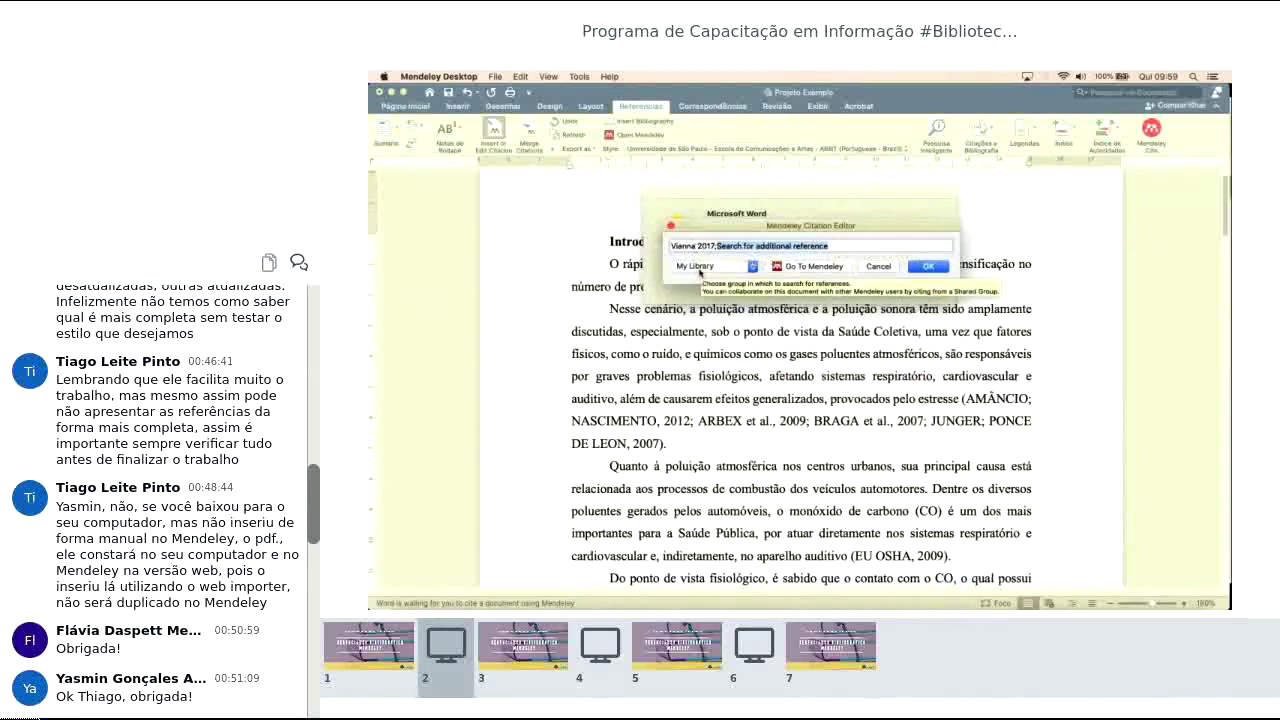
click(925, 270)
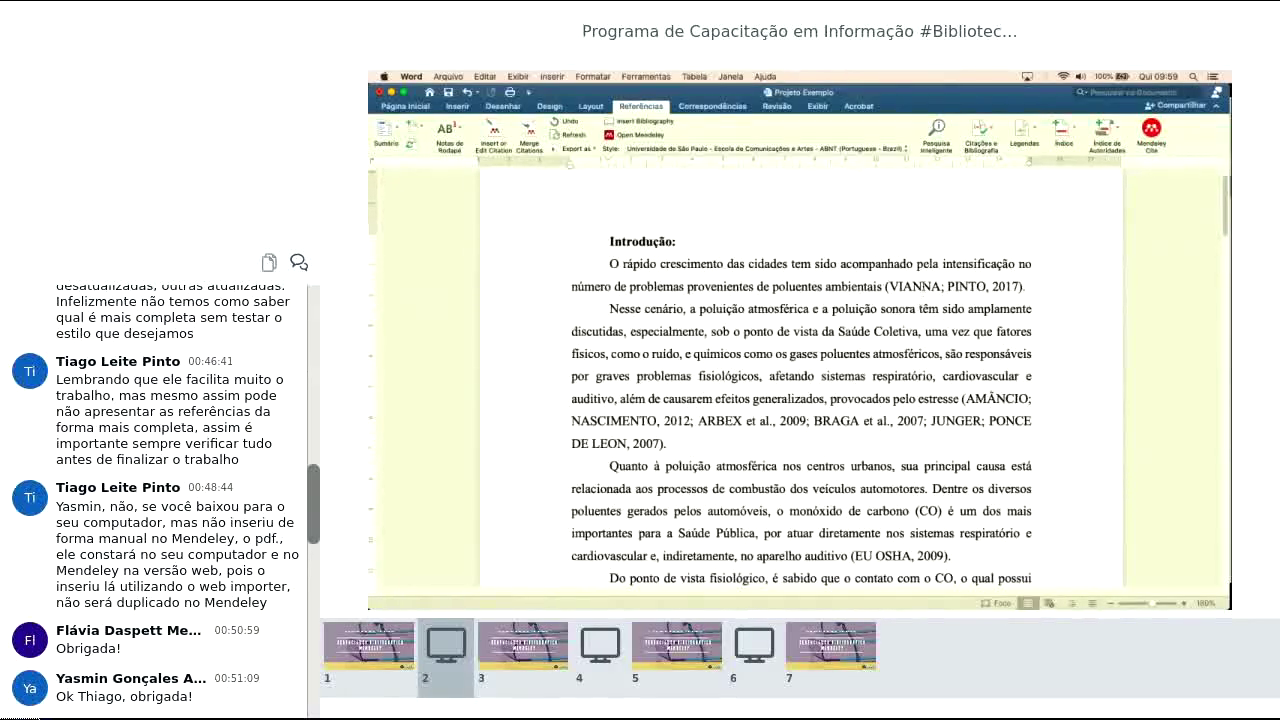
Step: Delete the manually written multi-source citation after "provocados pelo estresse"
click(924, 286)
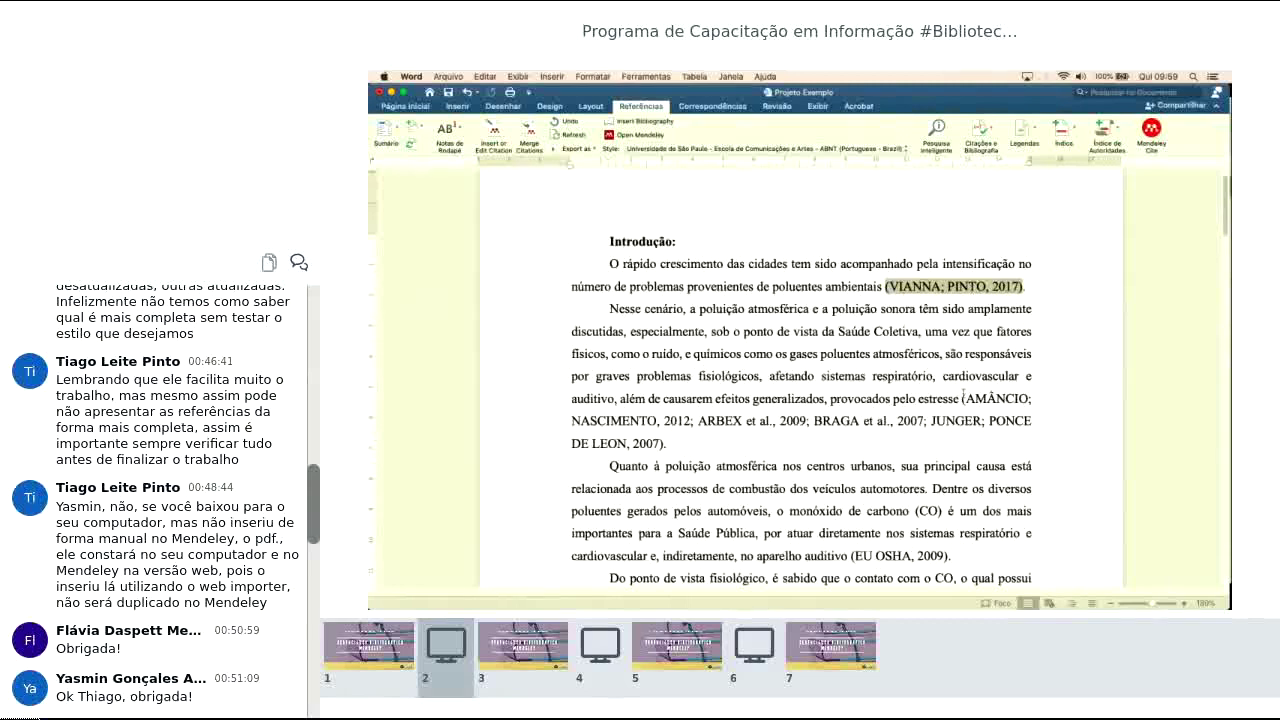
click(963, 398)
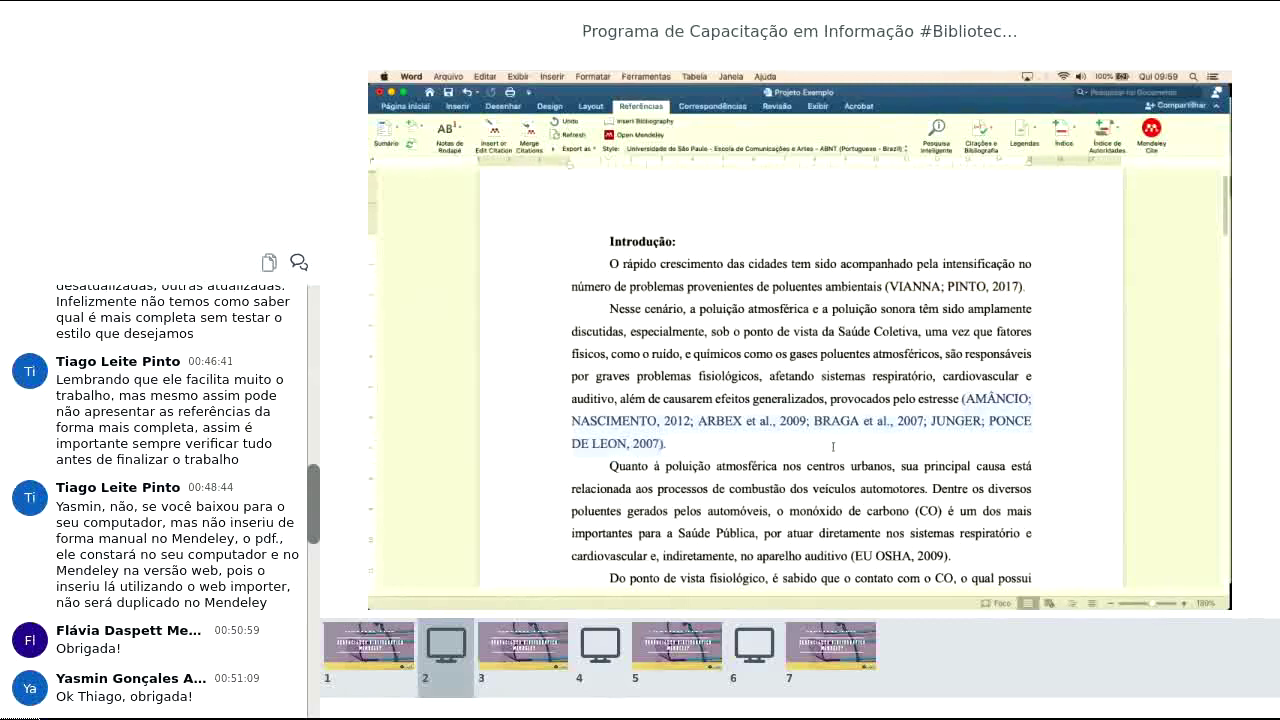
key(BackSpace)
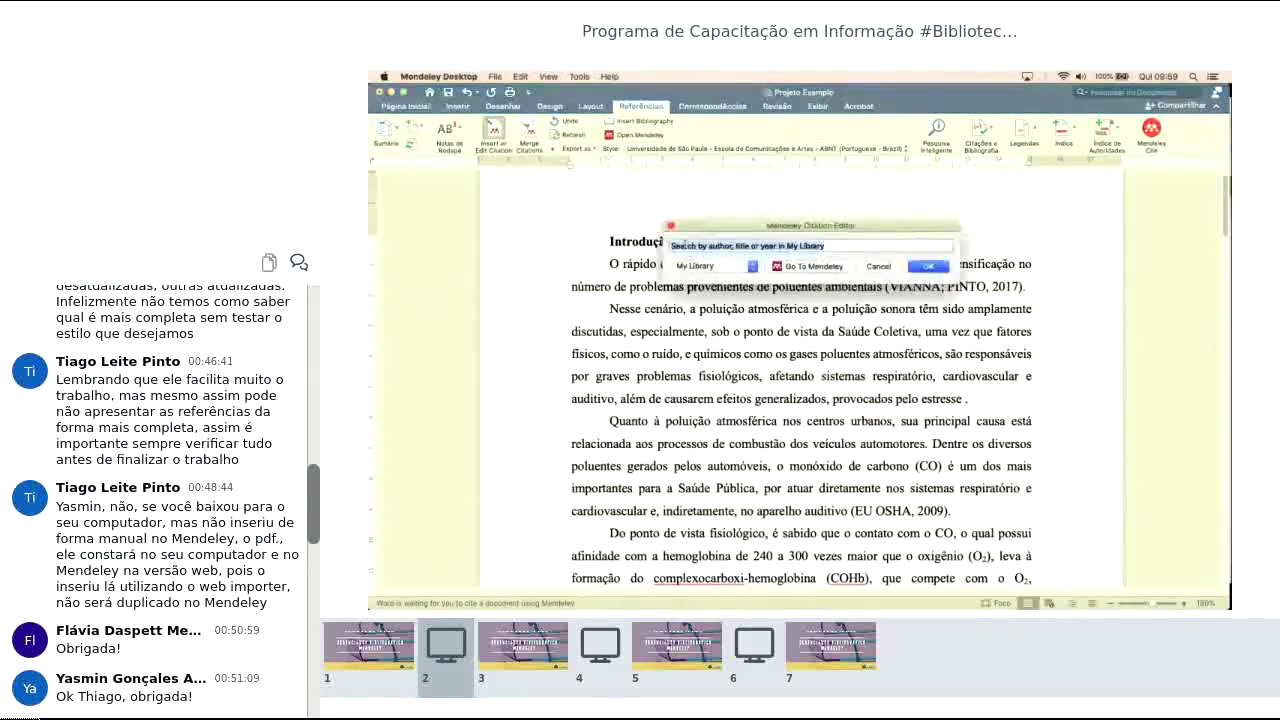
Step: Search for "acessi" and add "Servidor de enlaces: motivação e metodologia" and "Deficiência, acessibilidade e tecnologia assistiva em bibliotecas" to the new citation
text(santana)
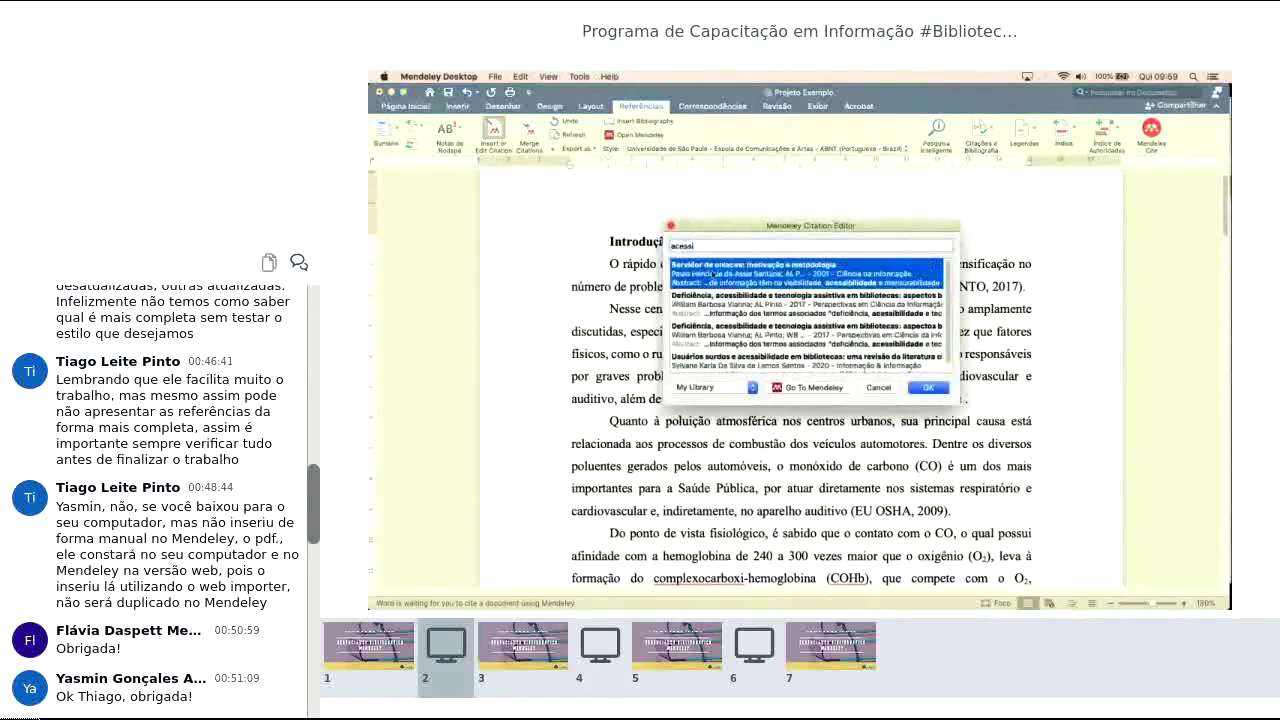
click(752, 265)
text(acessi)
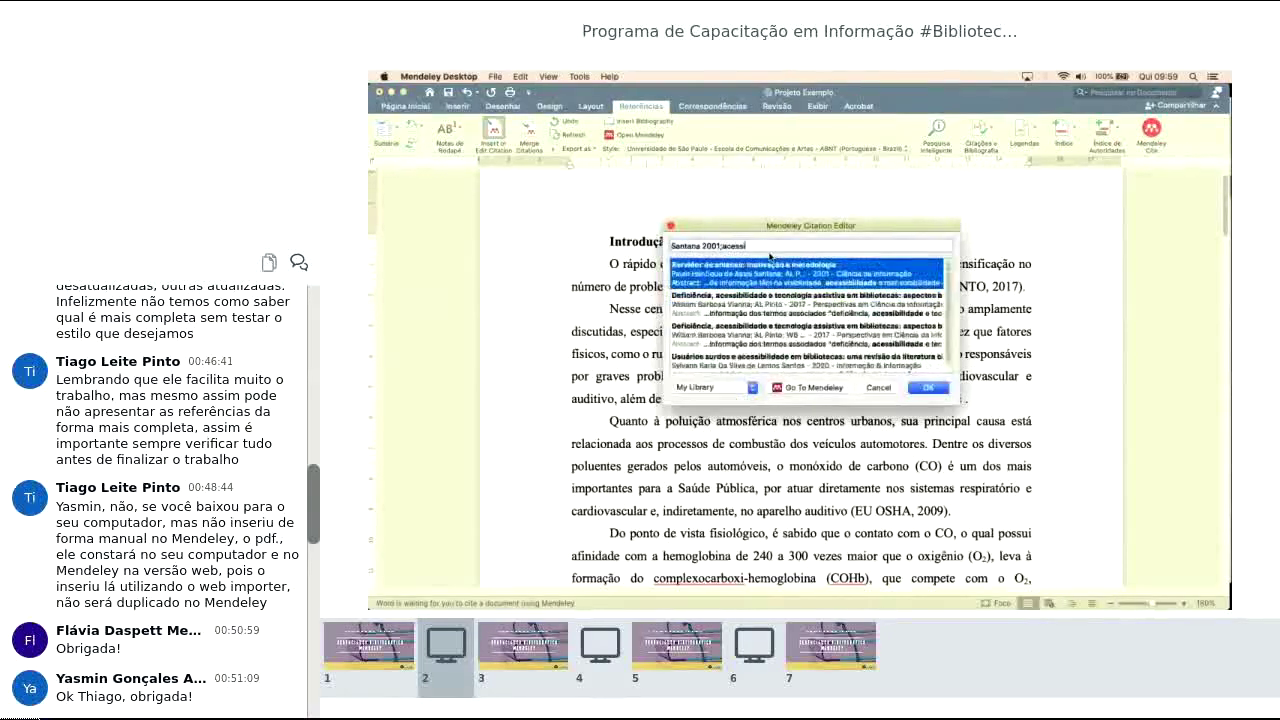
click(763, 300)
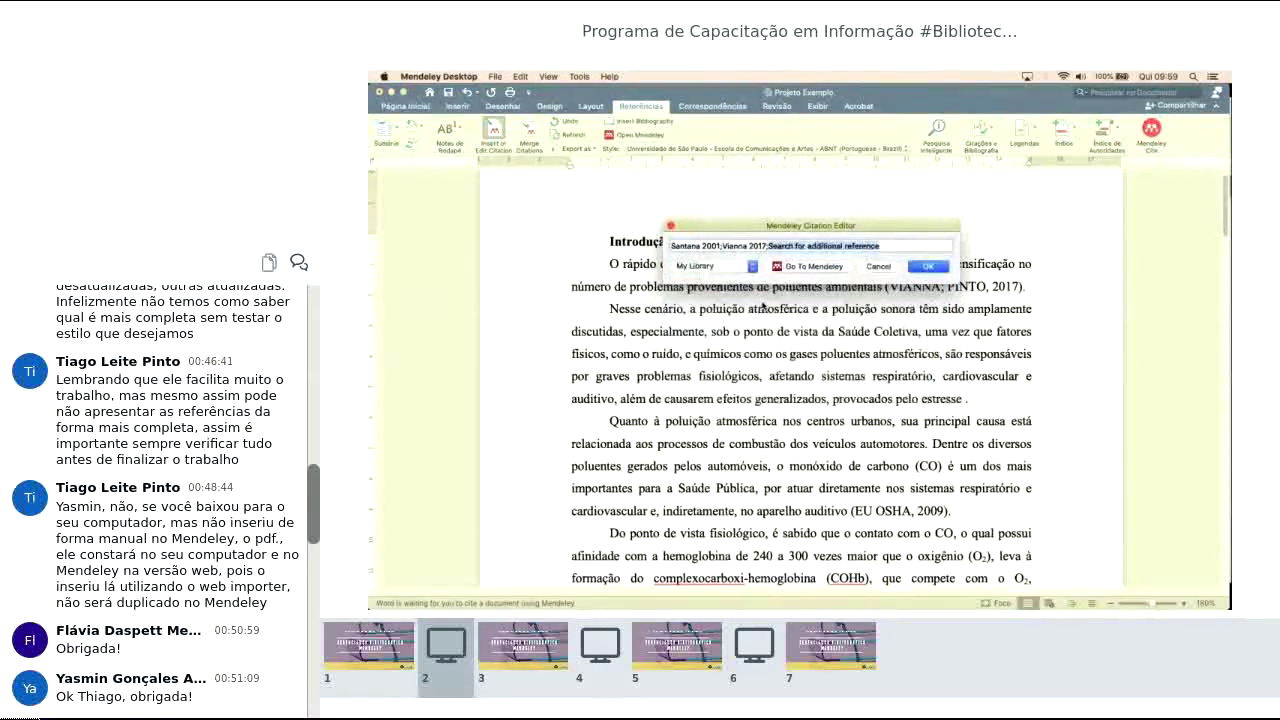
text(enl)
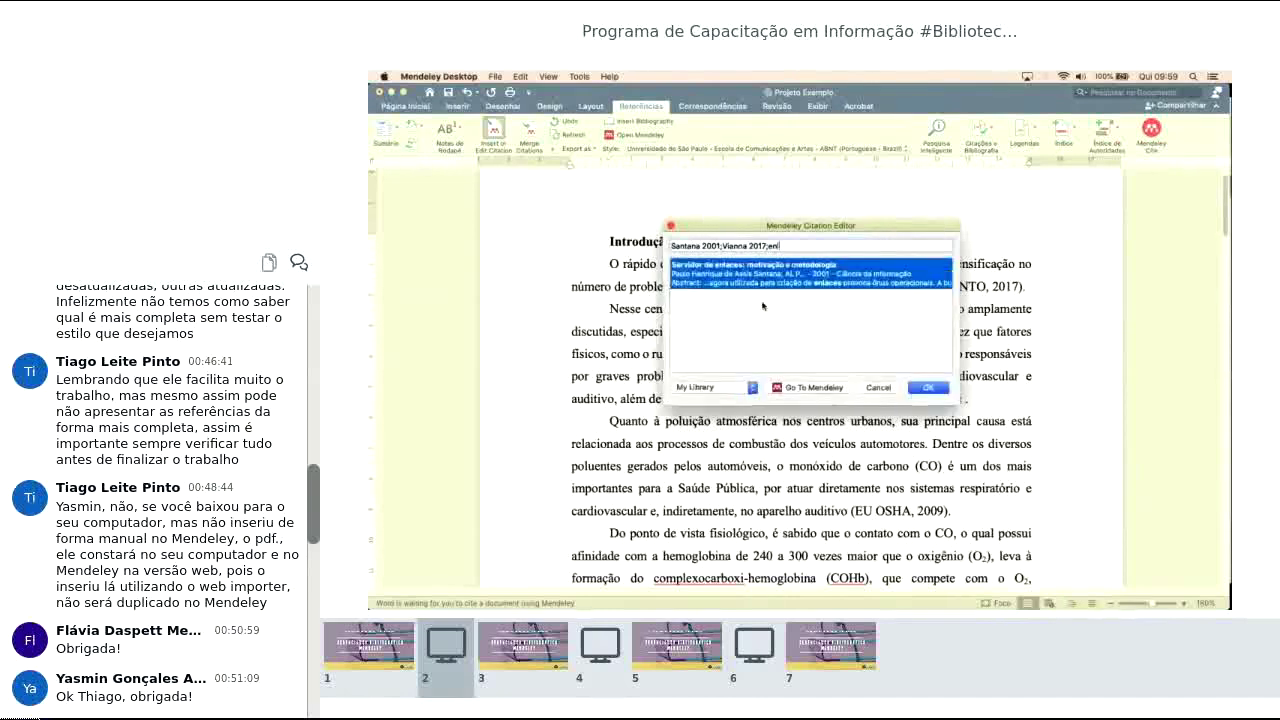
key(BackSpace)
key(BackSpace)
key(BackSpace)
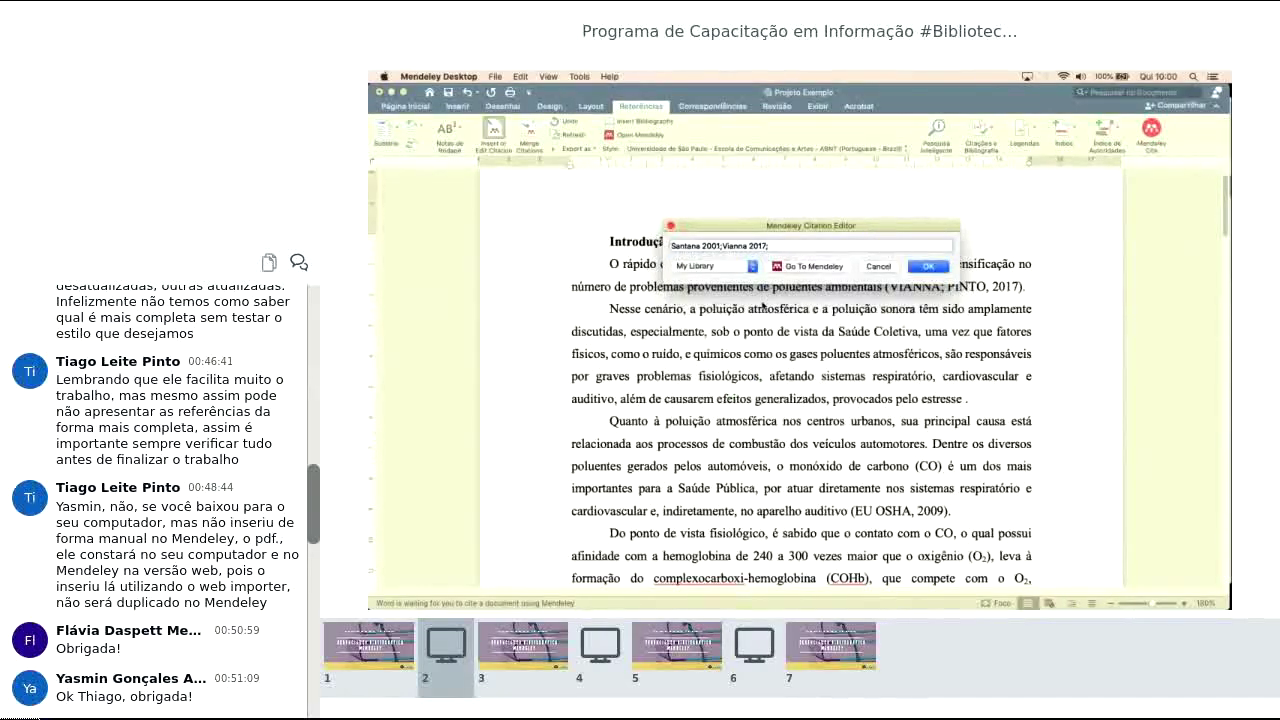
Step: Search for "cov", add "Situação da educação no Brasil (por região/estado)" as the third source and insert the citation after "provocados pelo estresse"
text(covi)
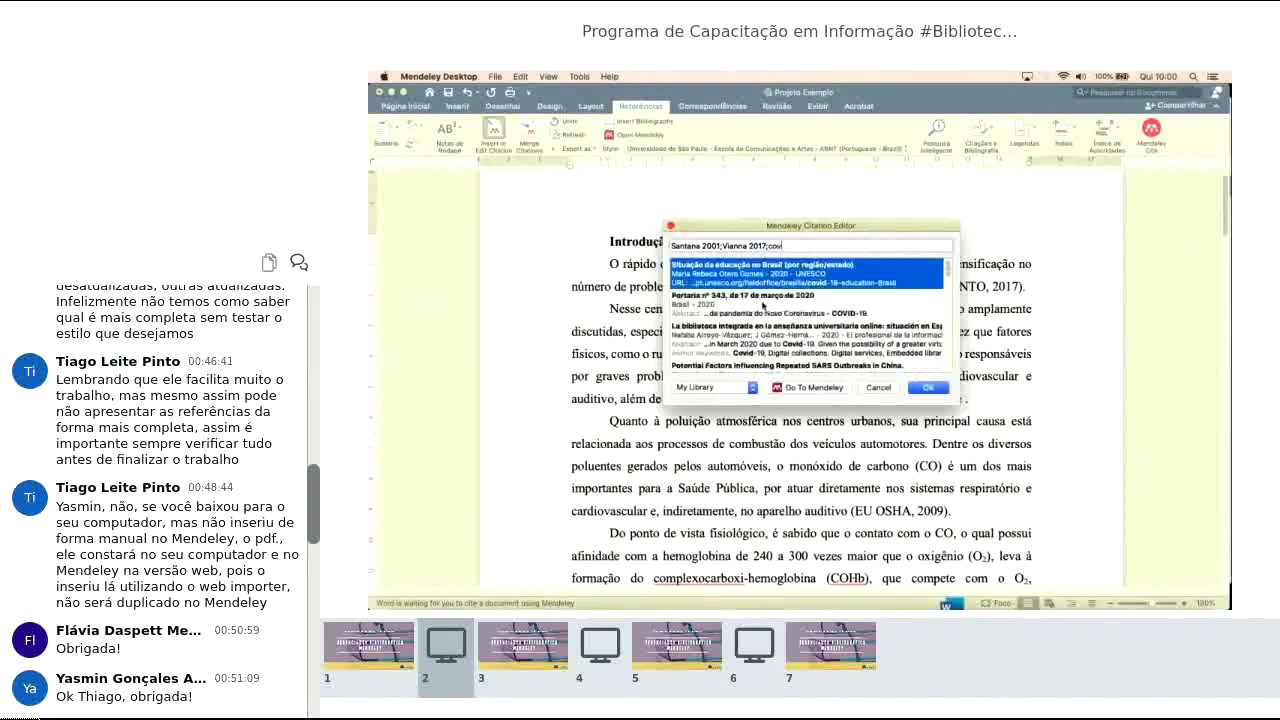
click(770, 283)
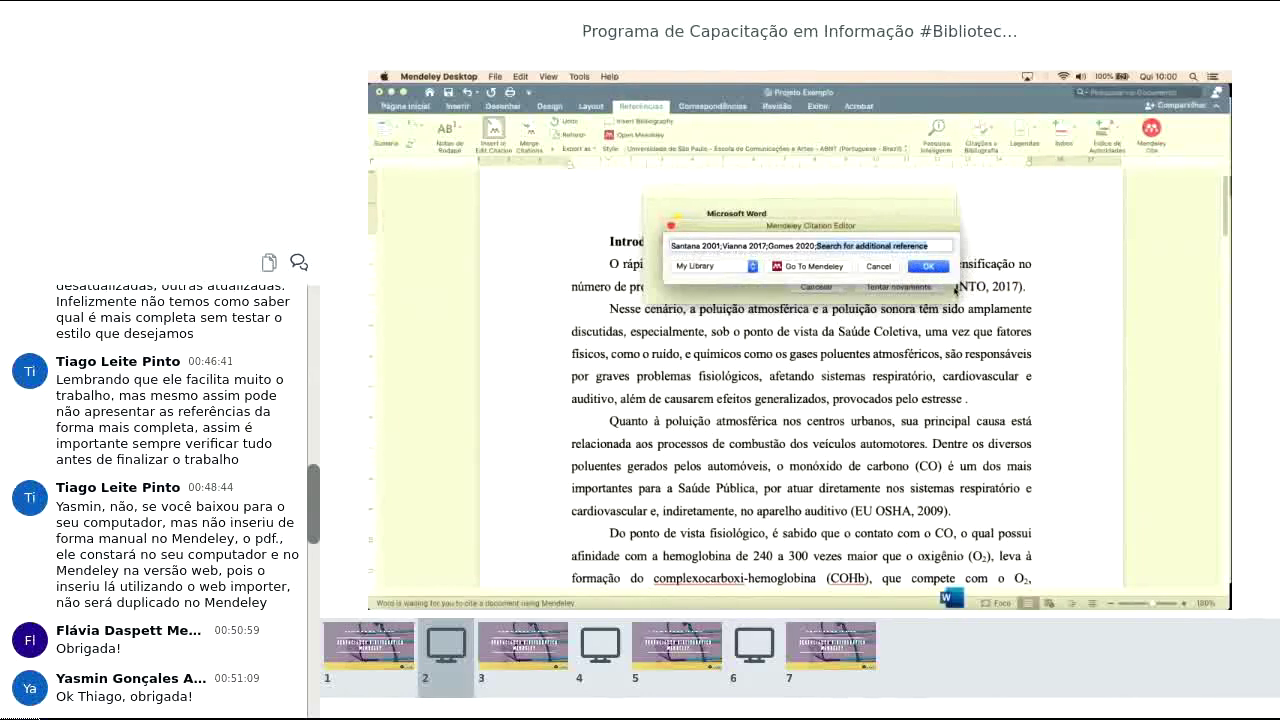
click(927, 267)
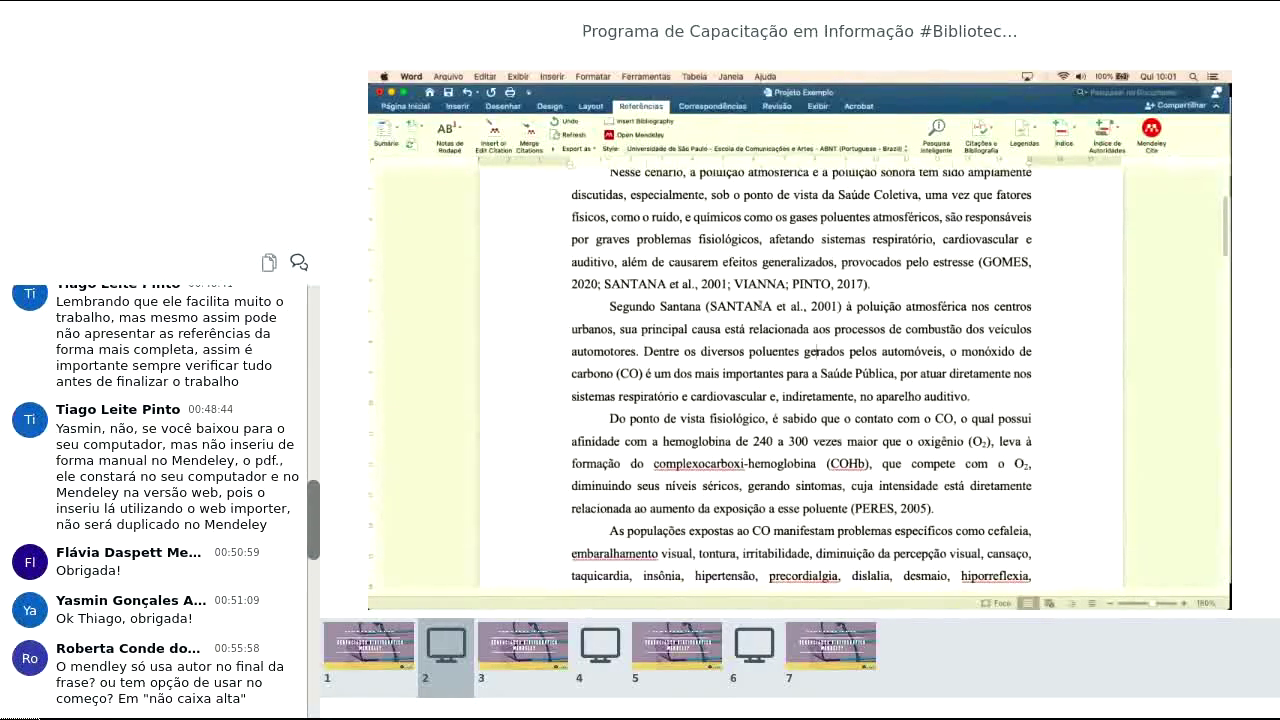
Step: Edit the Mendeley citation before "à poluição atmosférica nos centros urbanos" to suppress the author
click(757, 306)
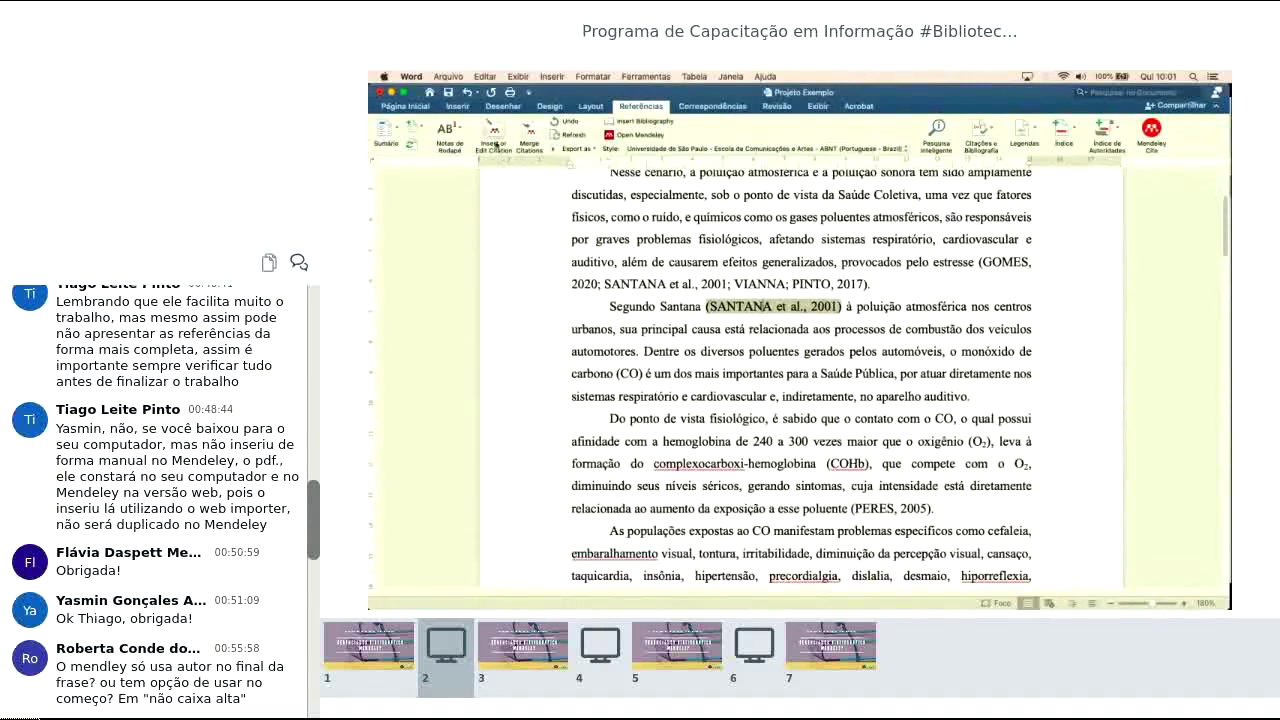
click(495, 132)
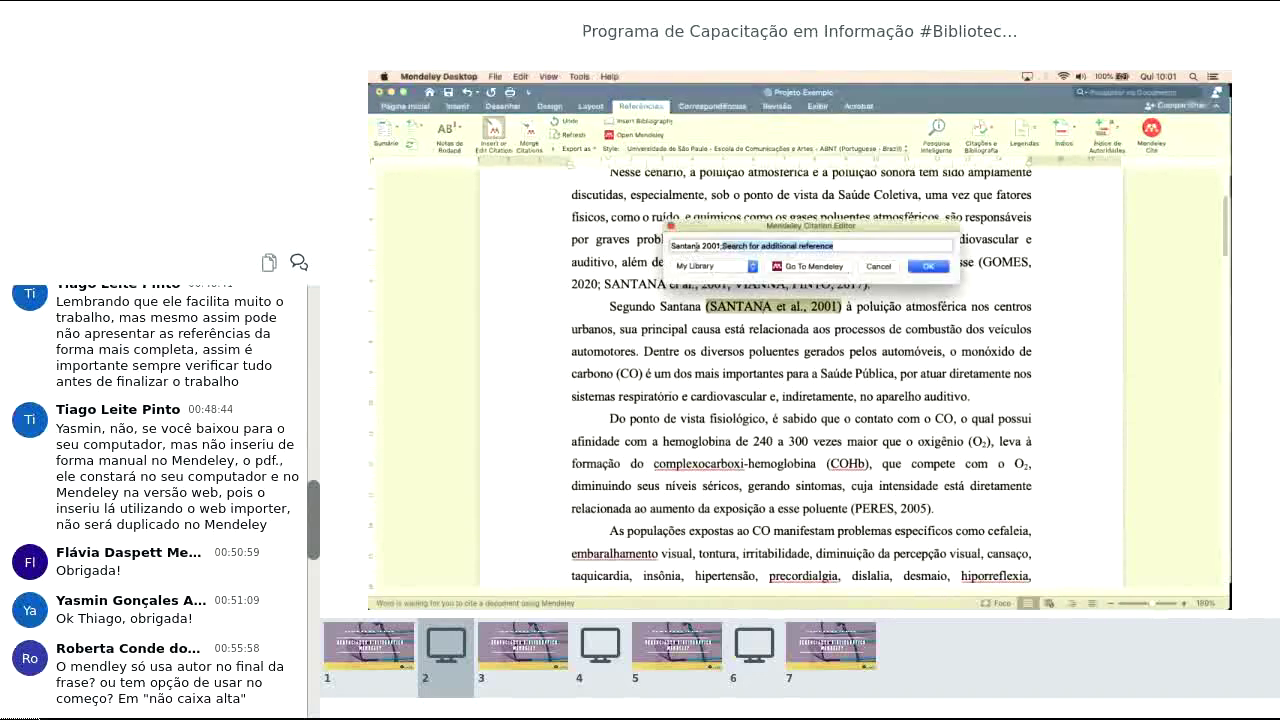
click(693, 246)
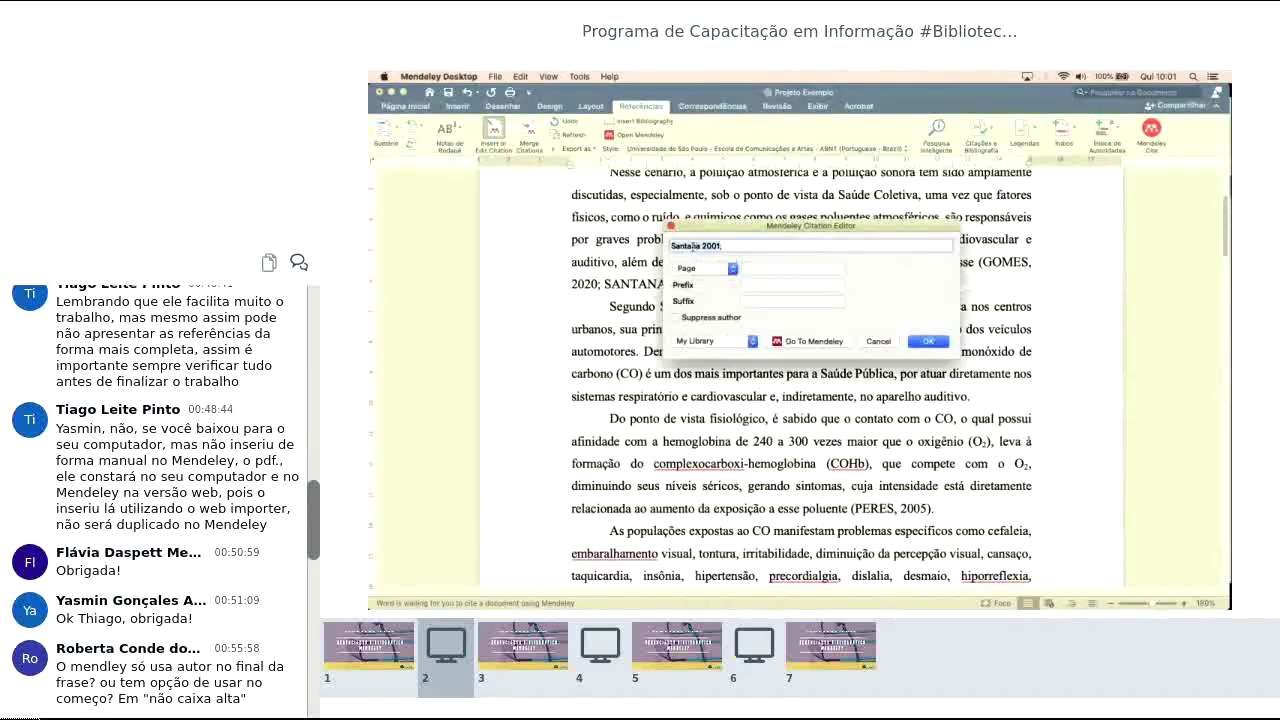
click(675, 317)
click(922, 342)
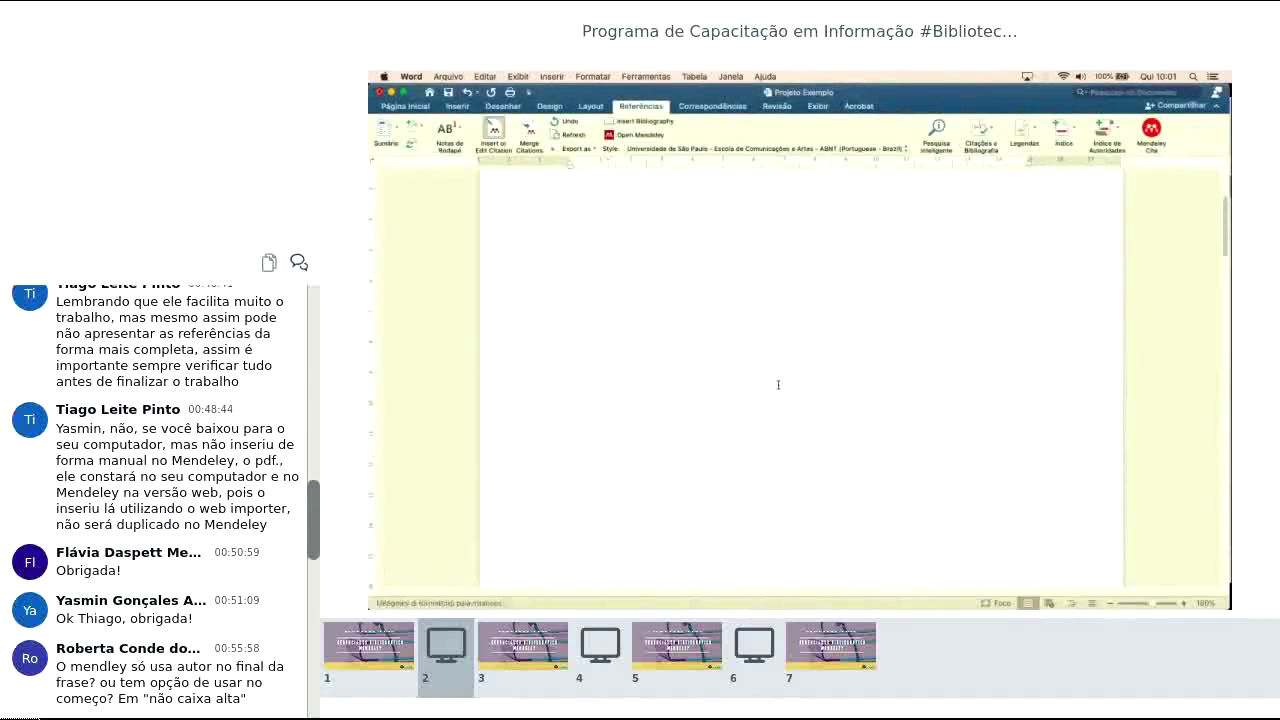
click(710, 306)
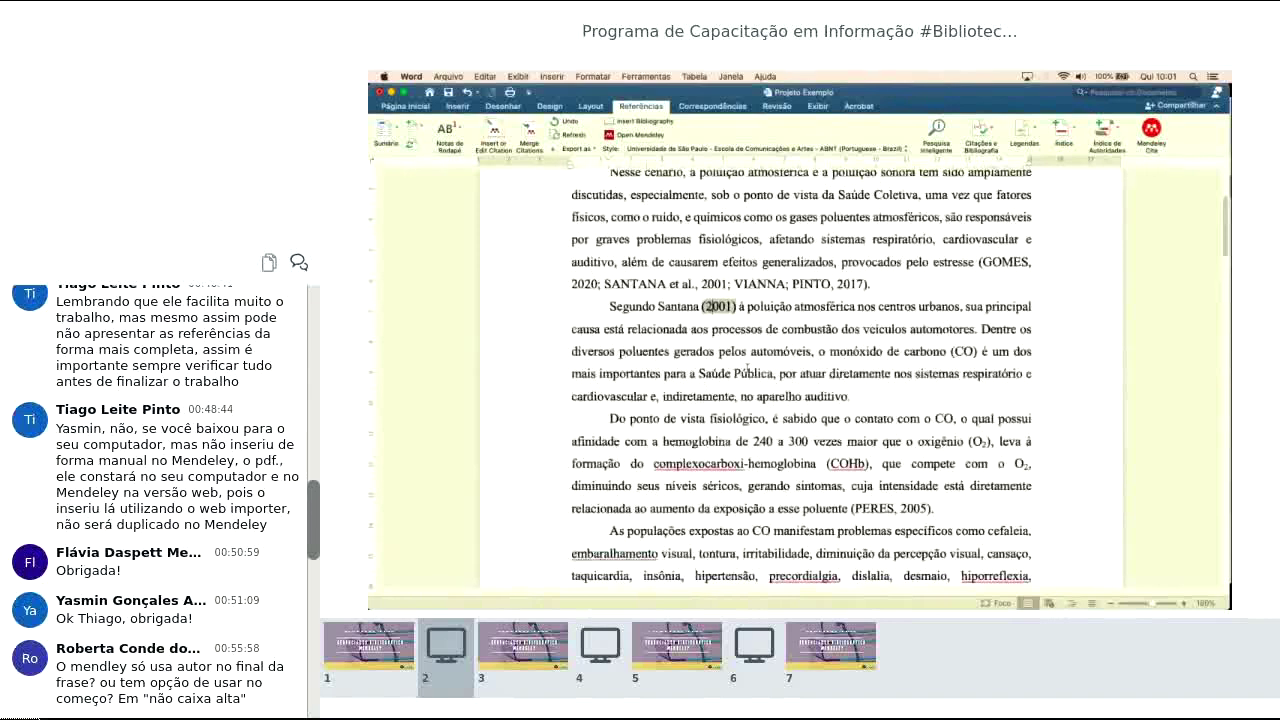
click(774, 351)
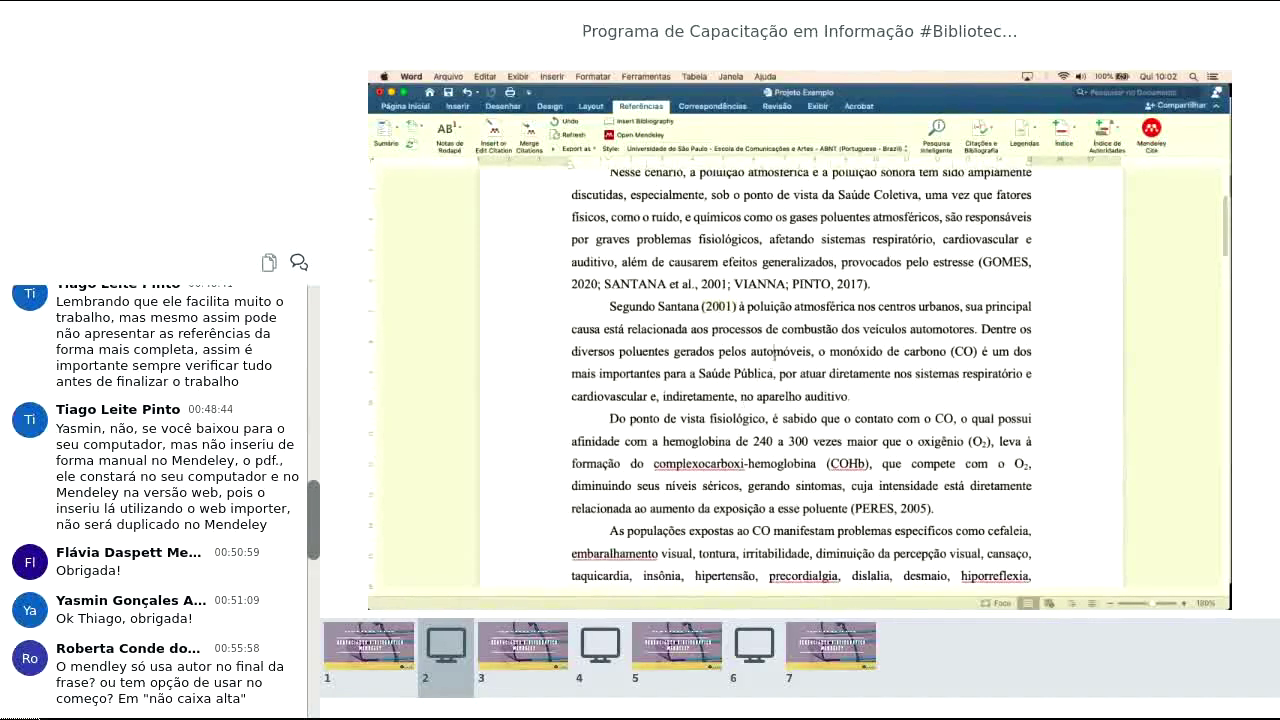
Step: Delete the manually written citation after "relacionada ao aumento da exposição a esse poluente"
click(932, 500)
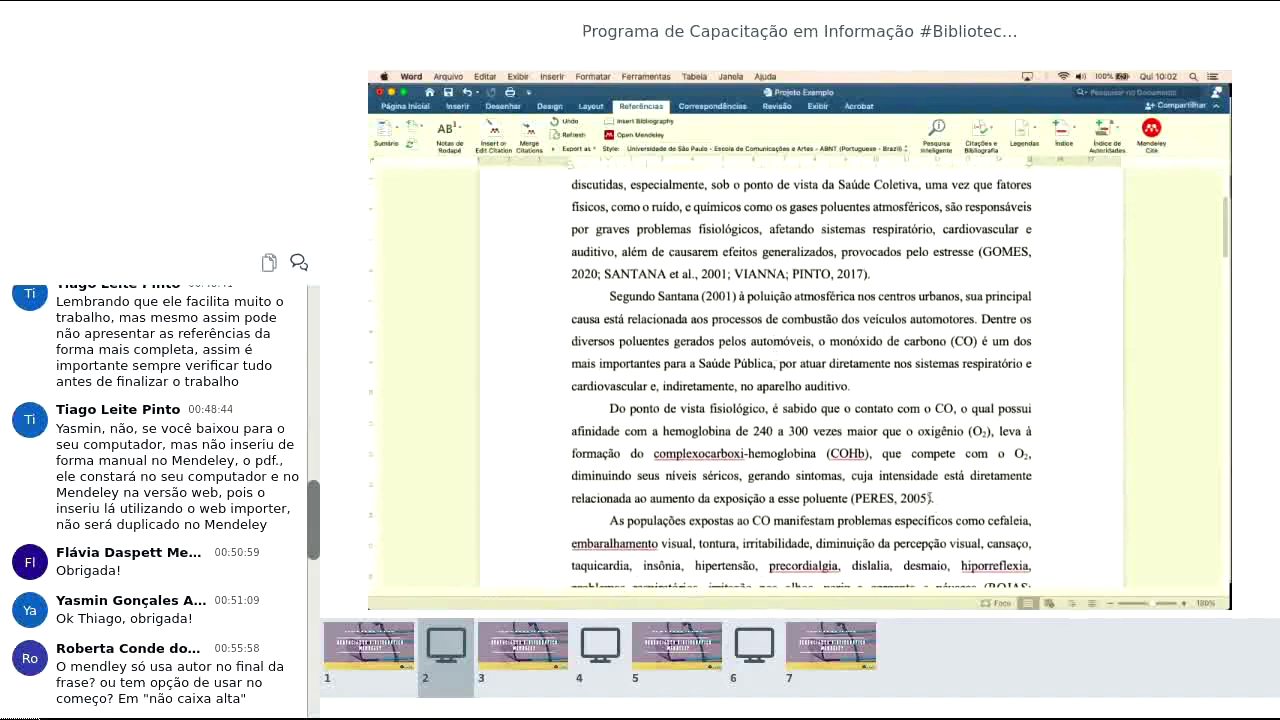
key(BackSpace)
key(BackSpace)
key(BackSpace)
key(BackSpace)
key(BackSpace)
key(BackSpace)
key(BackSpace)
key(BackSpace)
key(BackSpace)
key(BackSpace)
key(BackSpace)
key(BackSpace)
key(BackSpace)
key(BackSpace)
key(BackSpace)
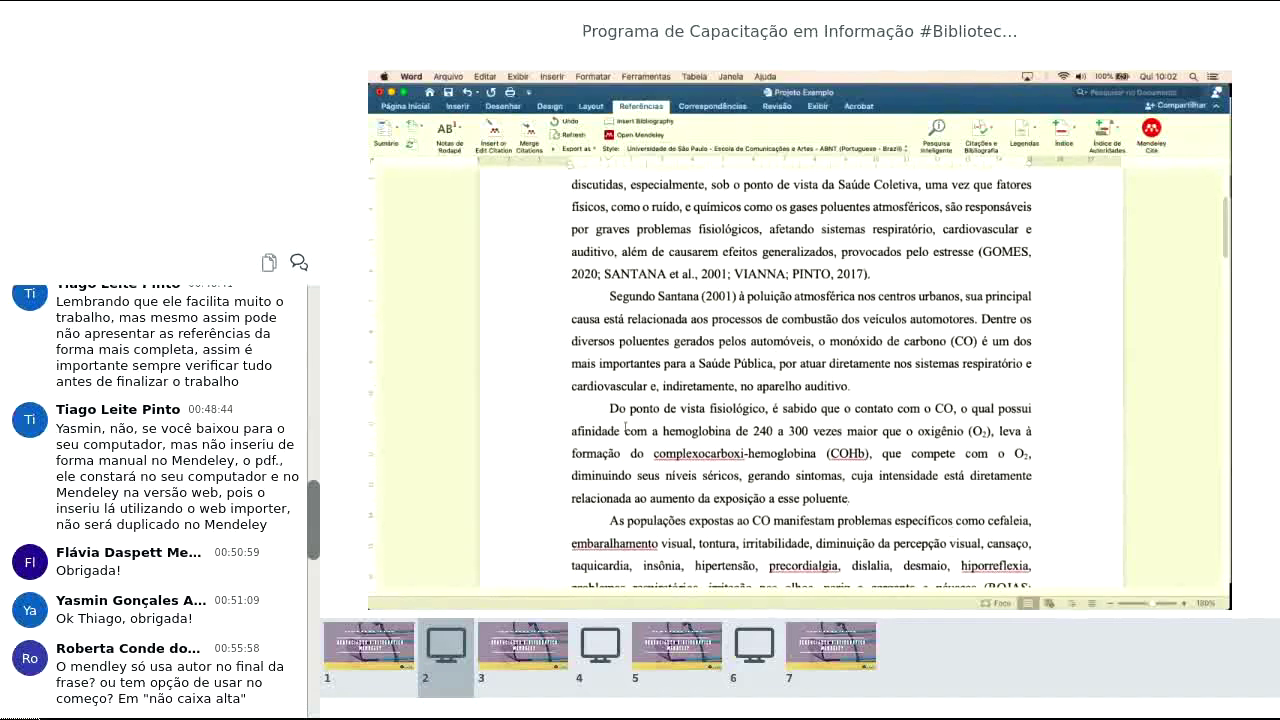
Step: Format the paragraph starting "Do ponto de vista fisiológico" as a block quotation with font size 11 and a deeper indent
drag(612, 408, 863, 500)
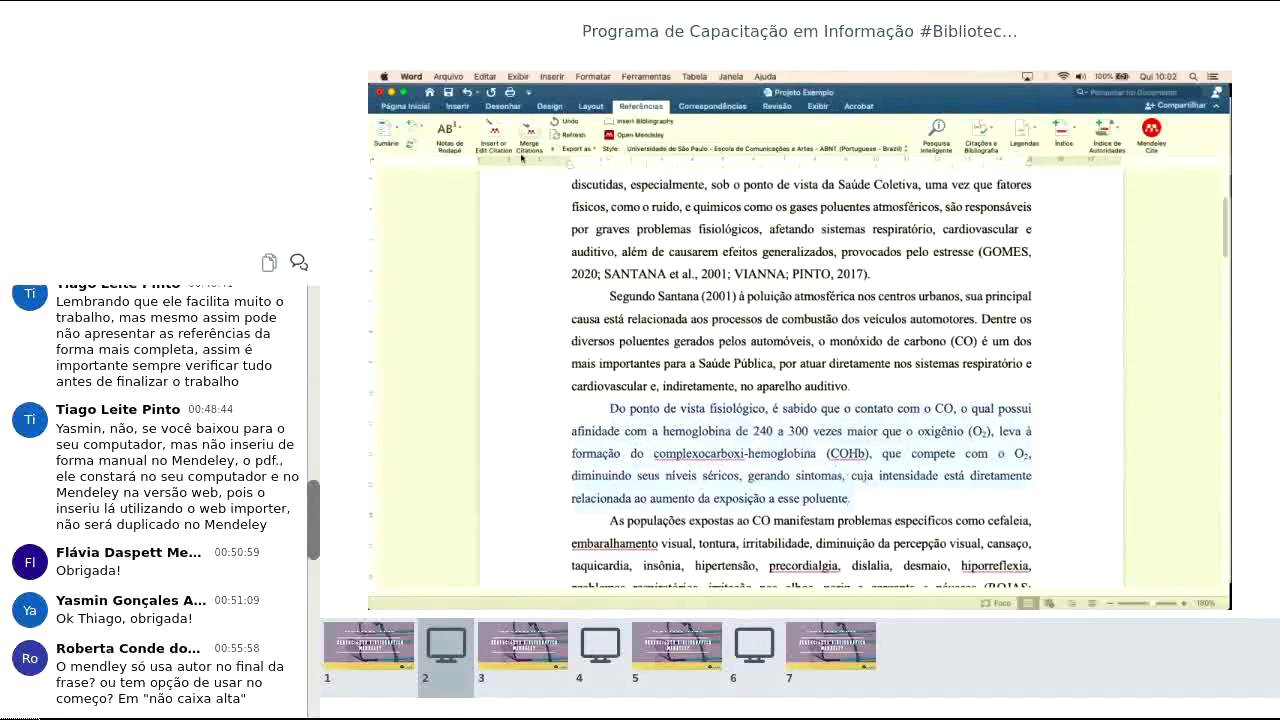
click(455, 107)
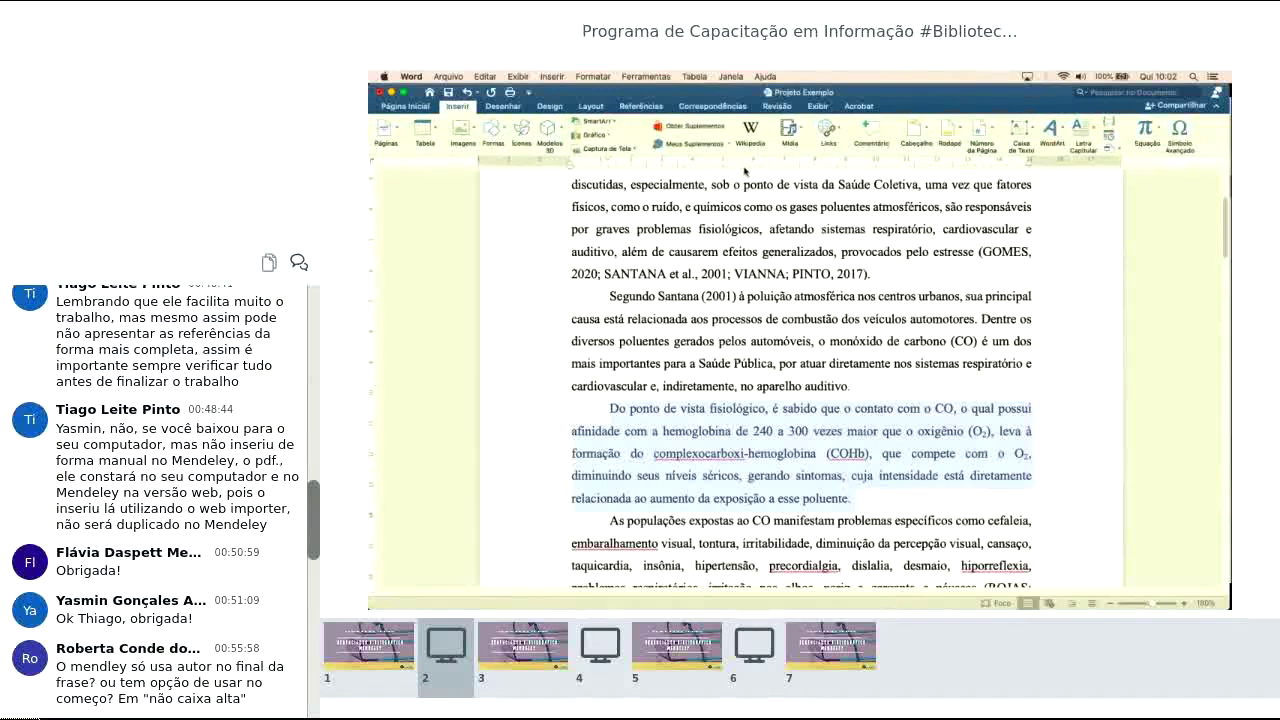
click(417, 107)
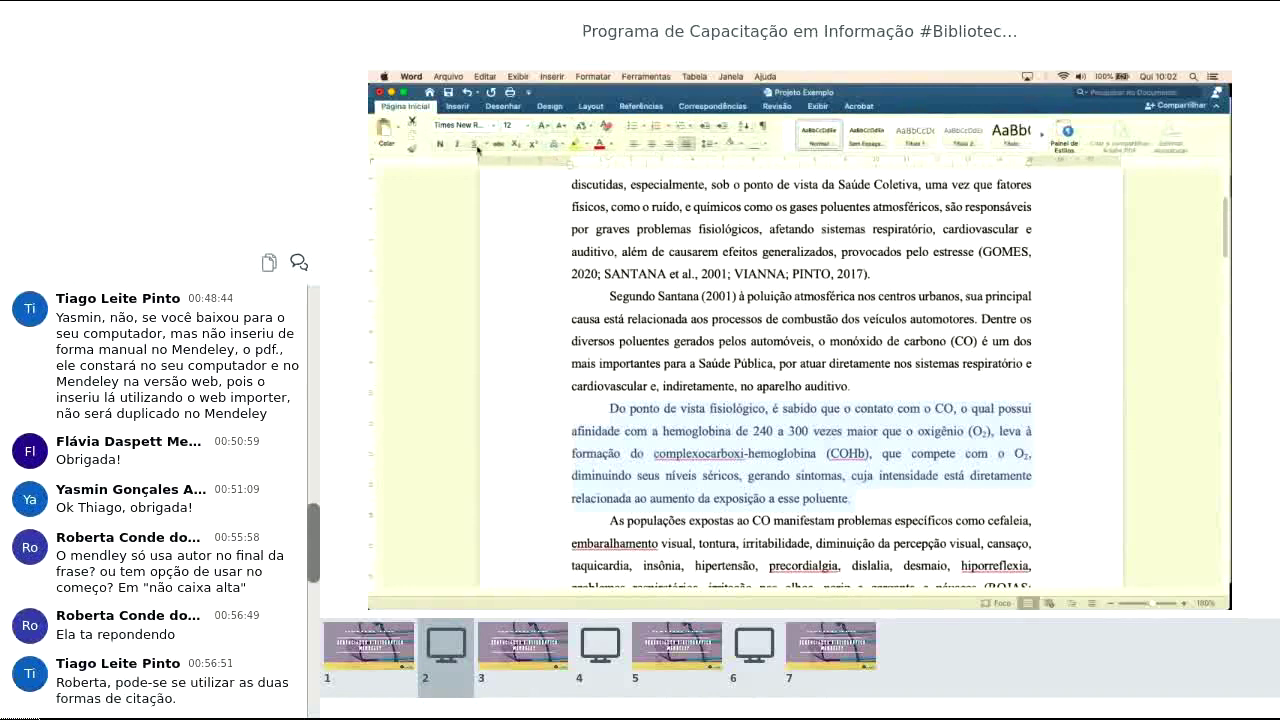
click(511, 125)
text(11)
key(Return)
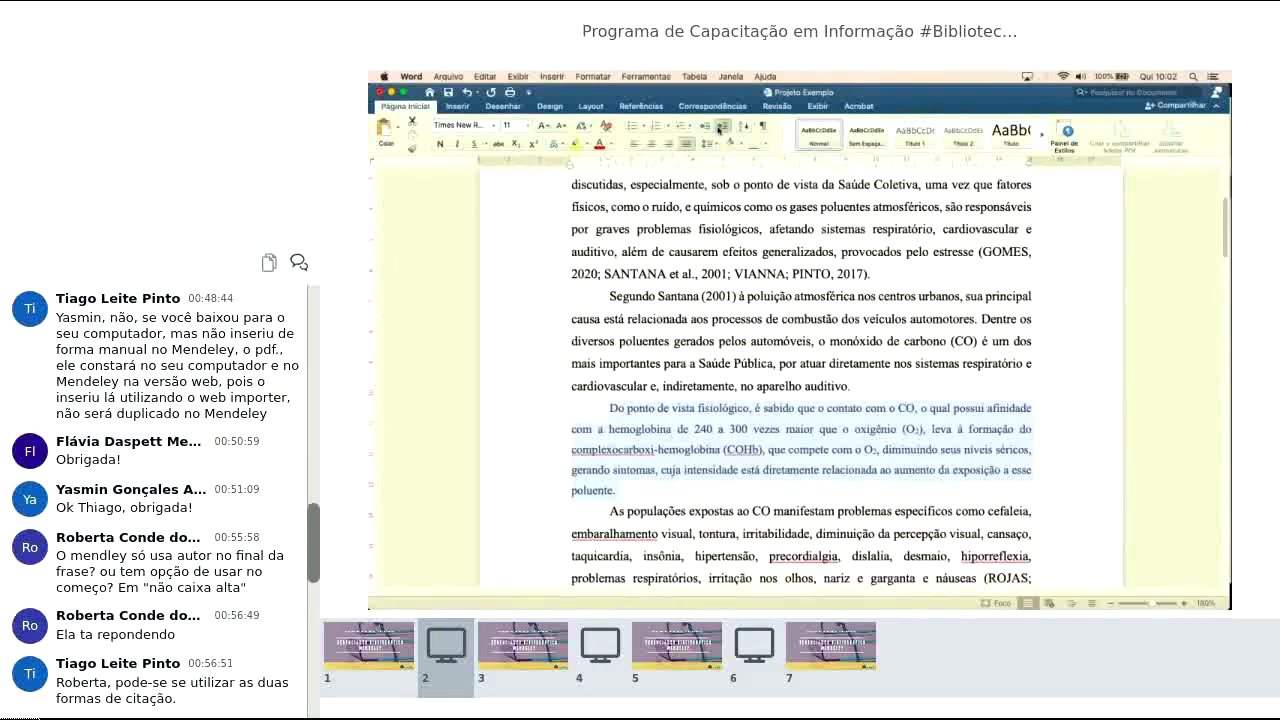
click(720, 127)
click(719, 128)
click(719, 128)
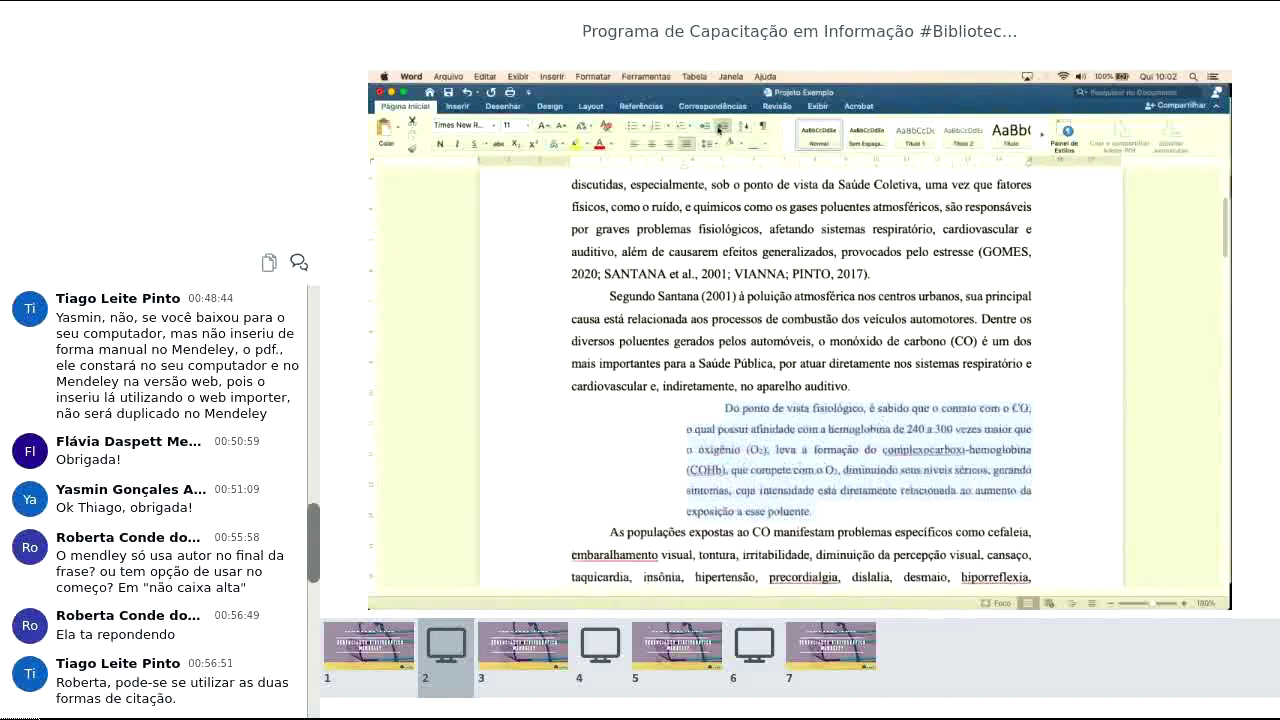
click(706, 128)
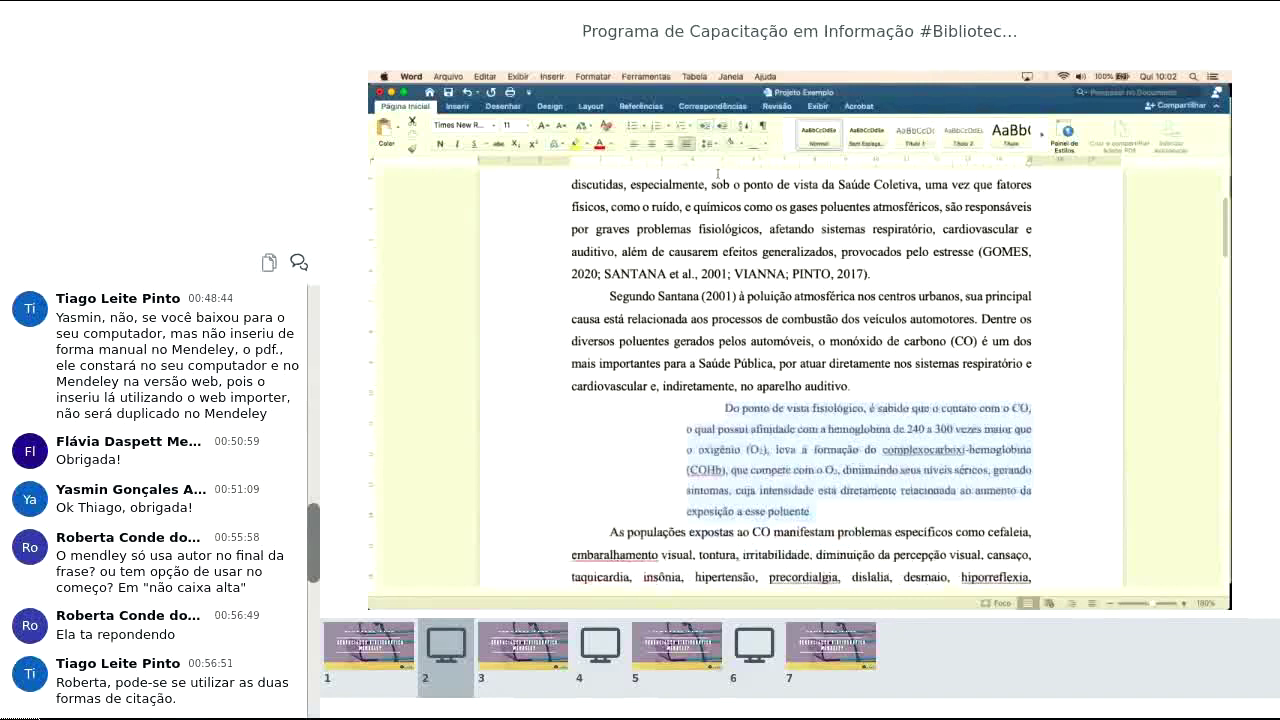
Step: Enclose the indented paragraph from "Do ponto de vista fisiológico" to "exposição a esse poluente." in quotation marks
click(781, 423)
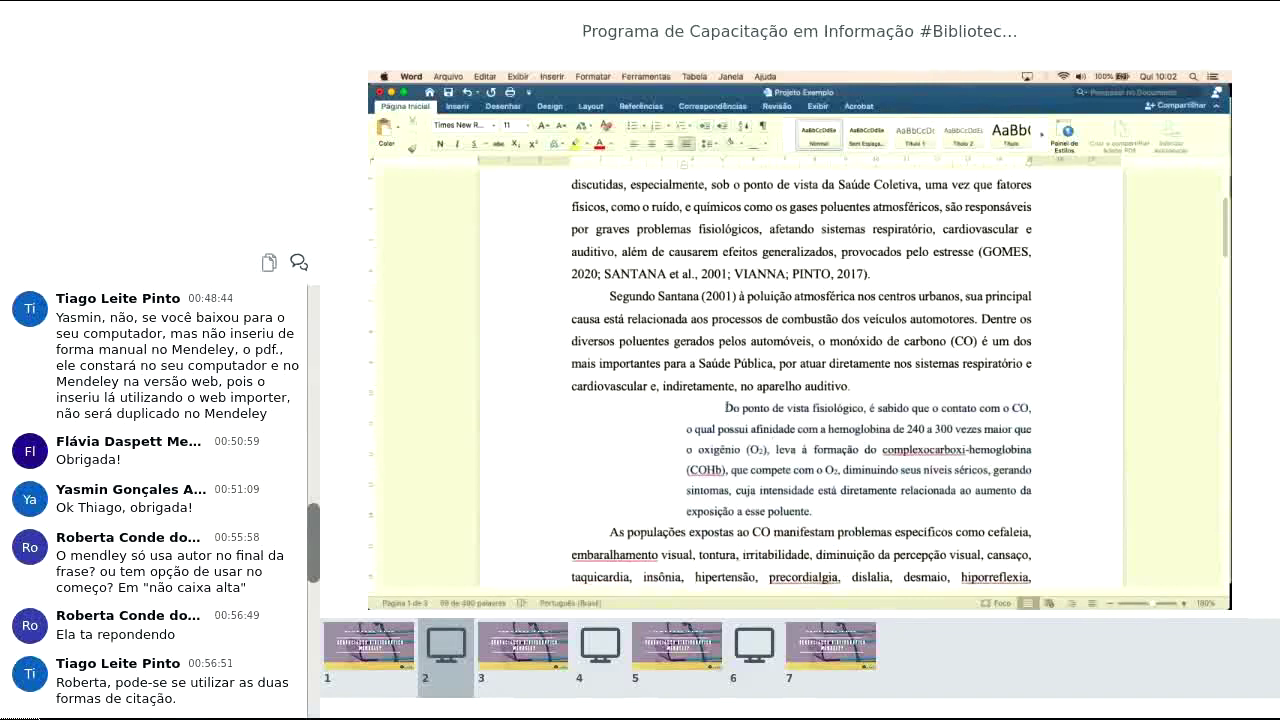
text(")
click(832, 513)
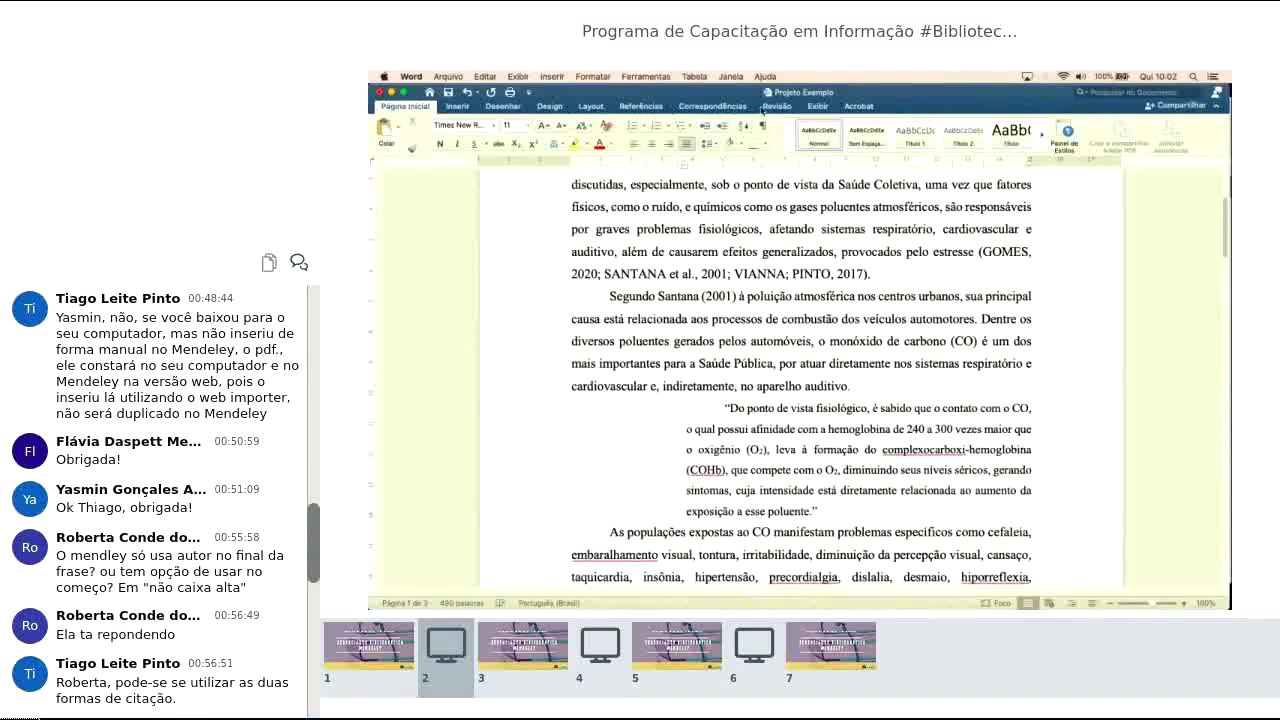
Step: Search by author surname and cite "Concepções de gênero e violência contra a mulher" with page 13 after the block quotation
click(638, 110)
click(490, 131)
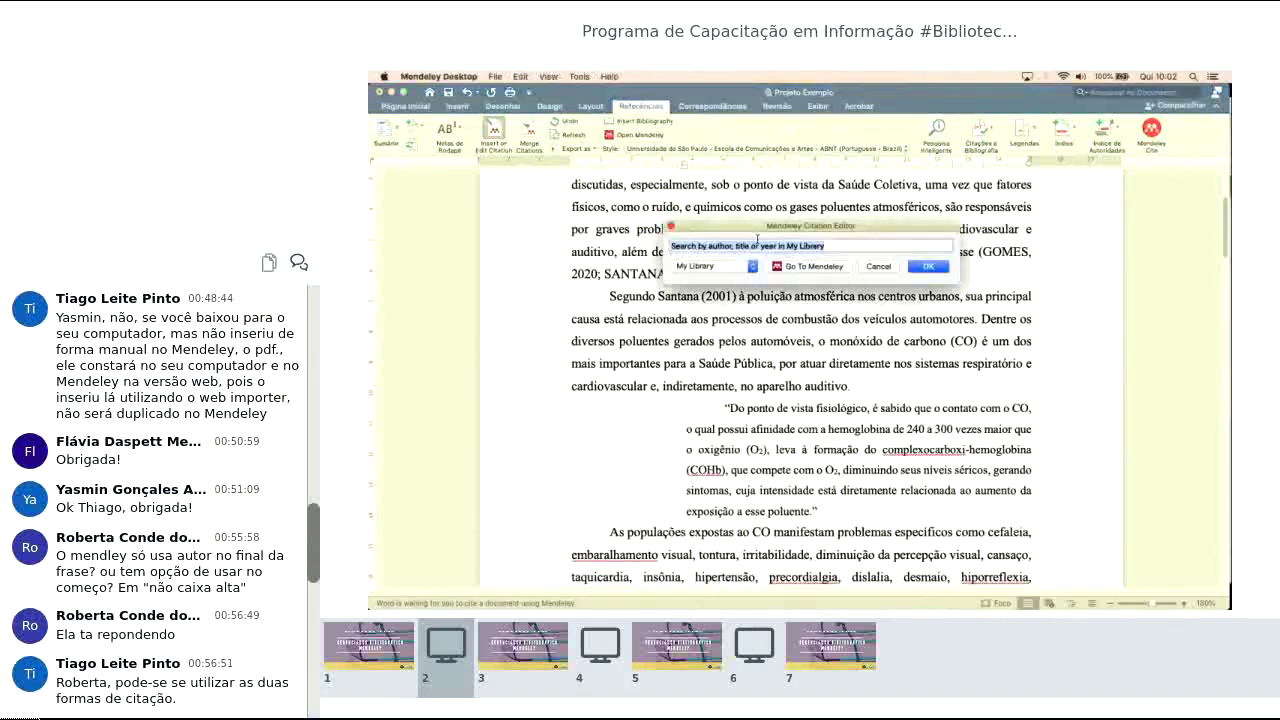
text(moreira)
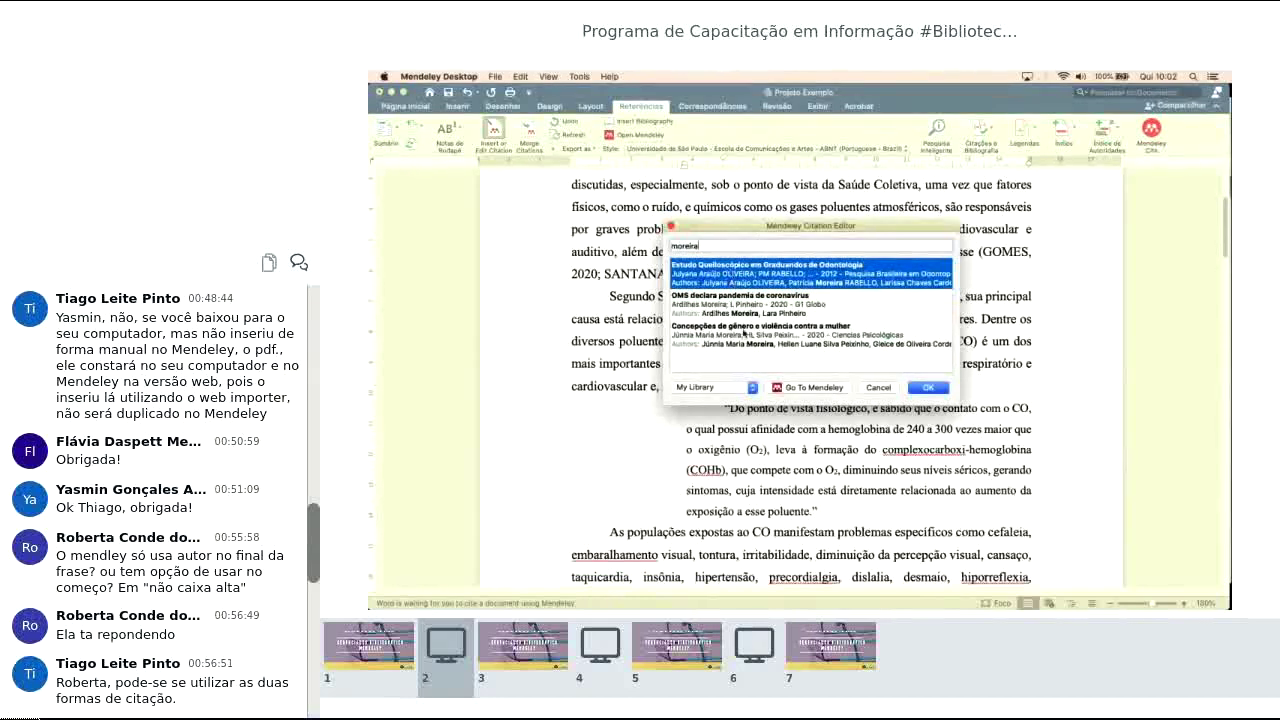
click(745, 336)
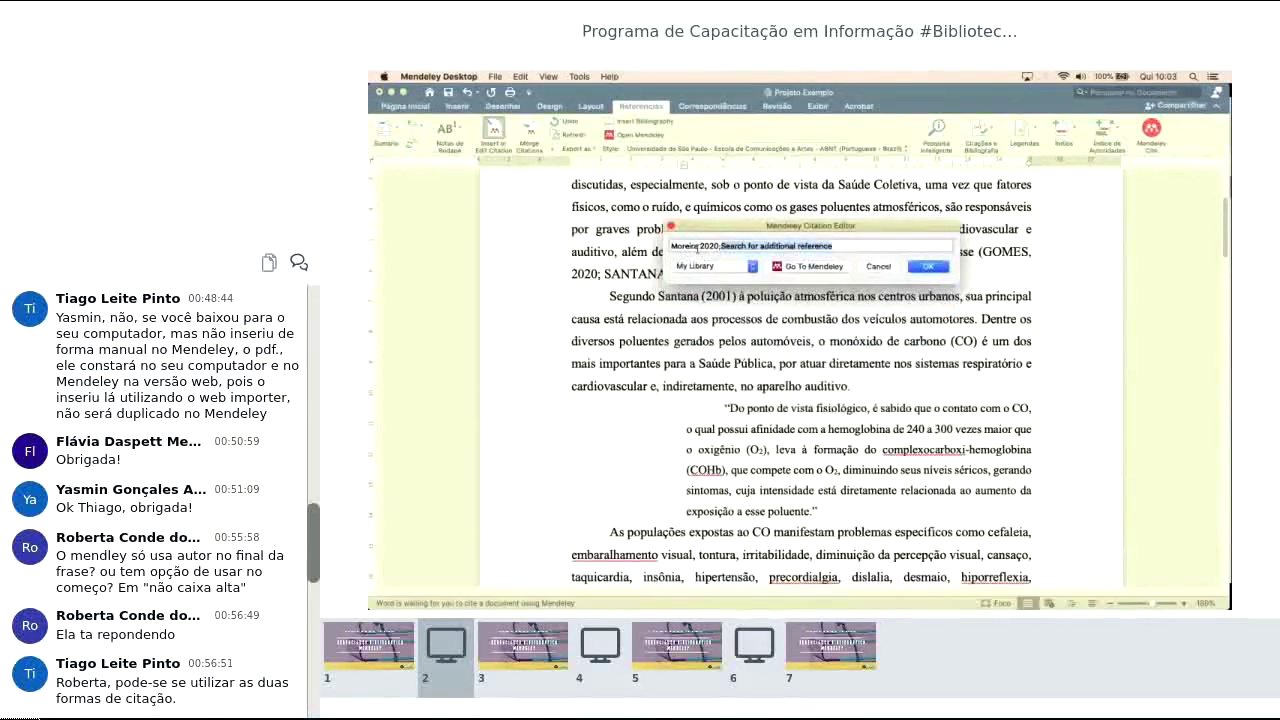
click(697, 248)
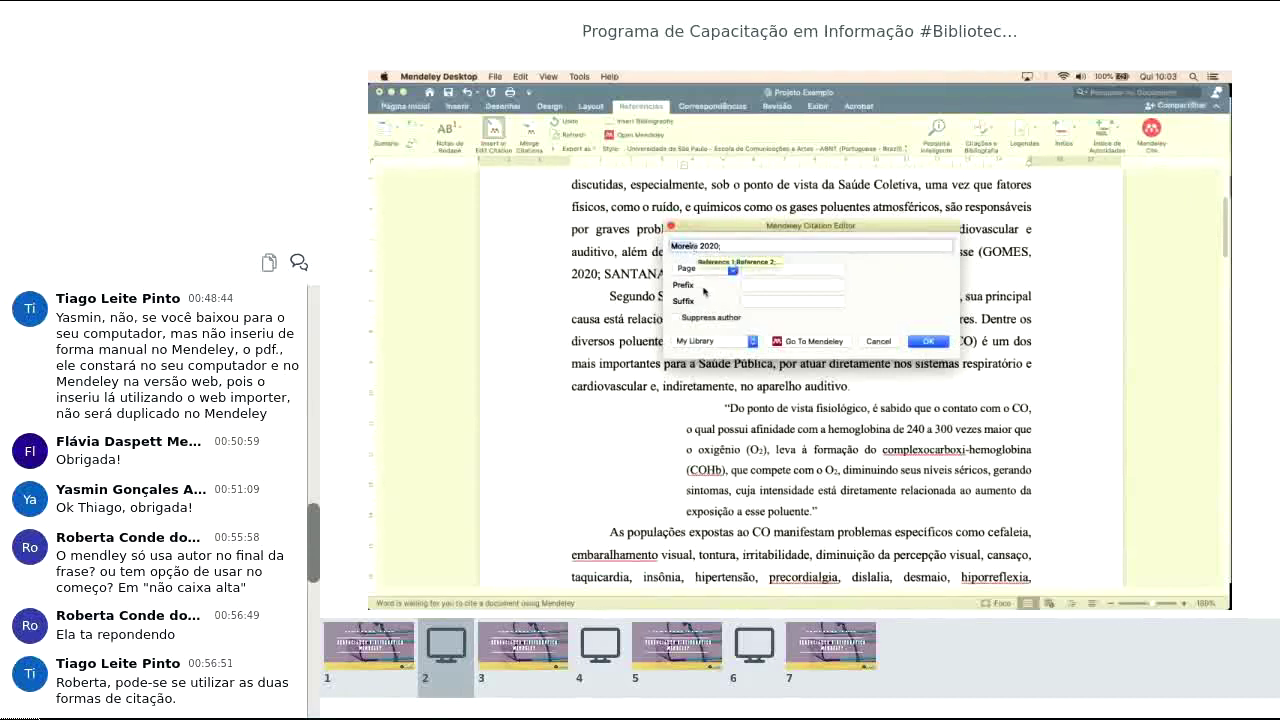
click(768, 270)
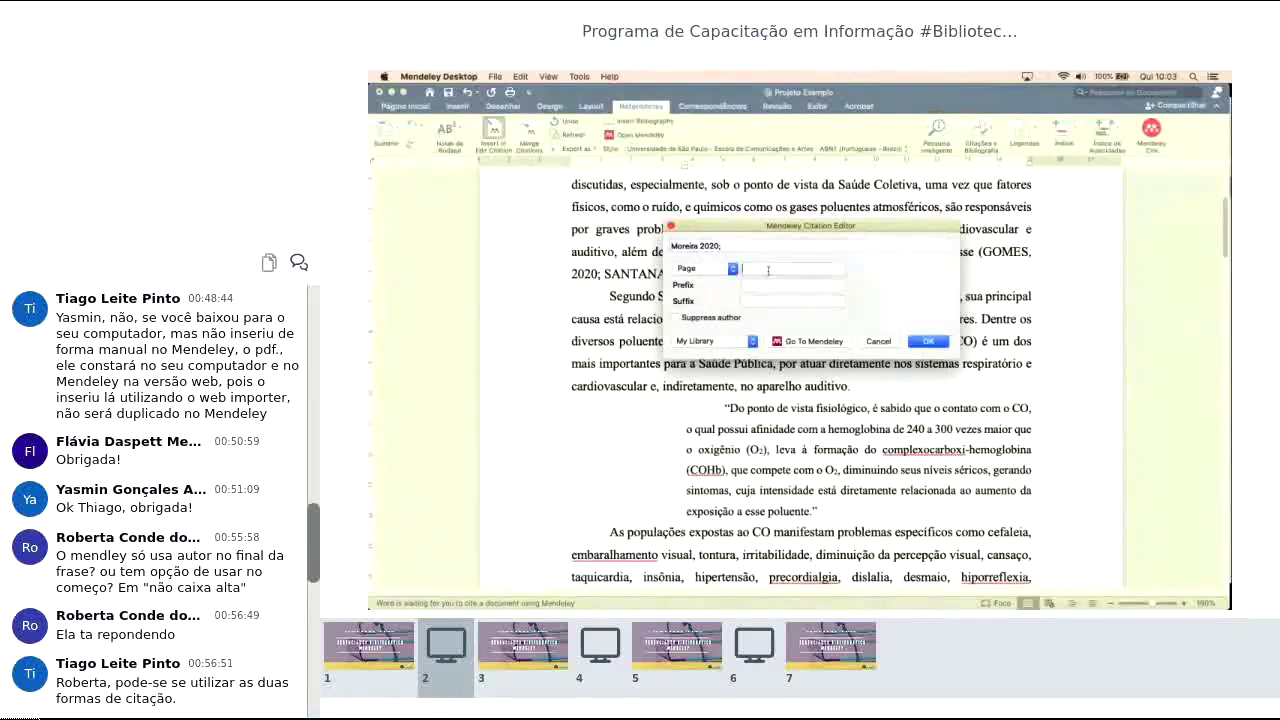
text(13)
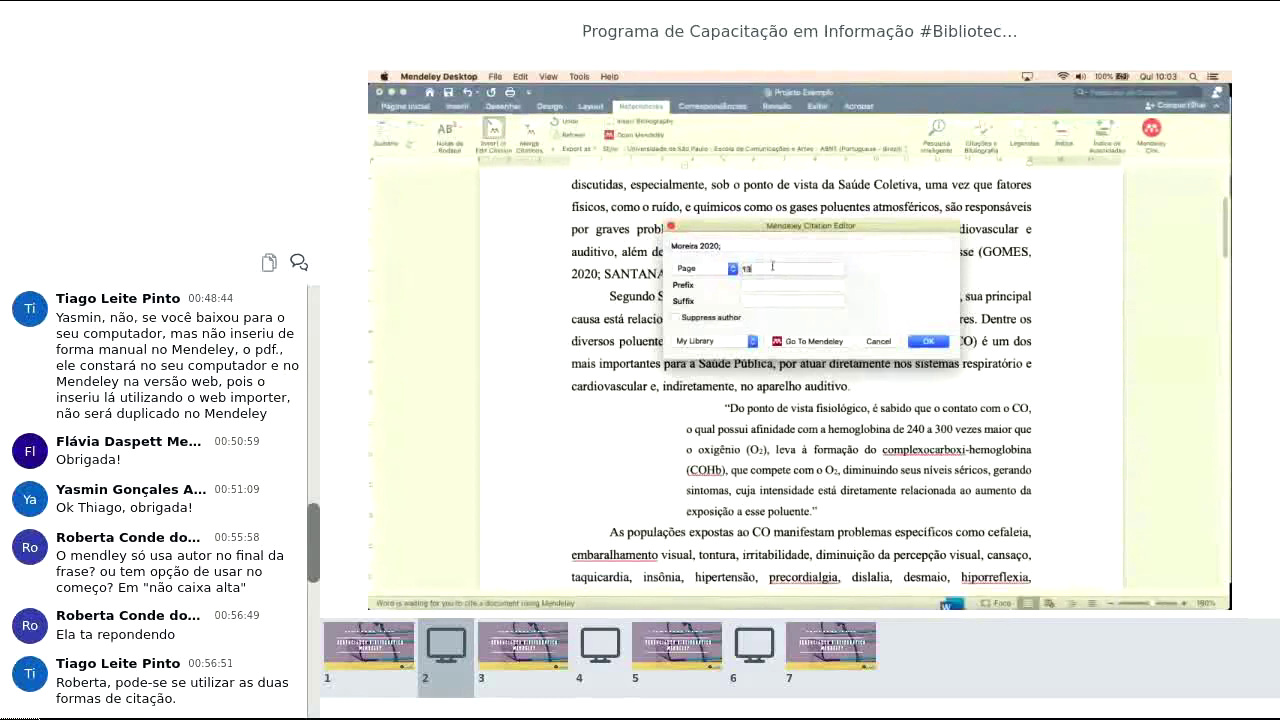
click(930, 342)
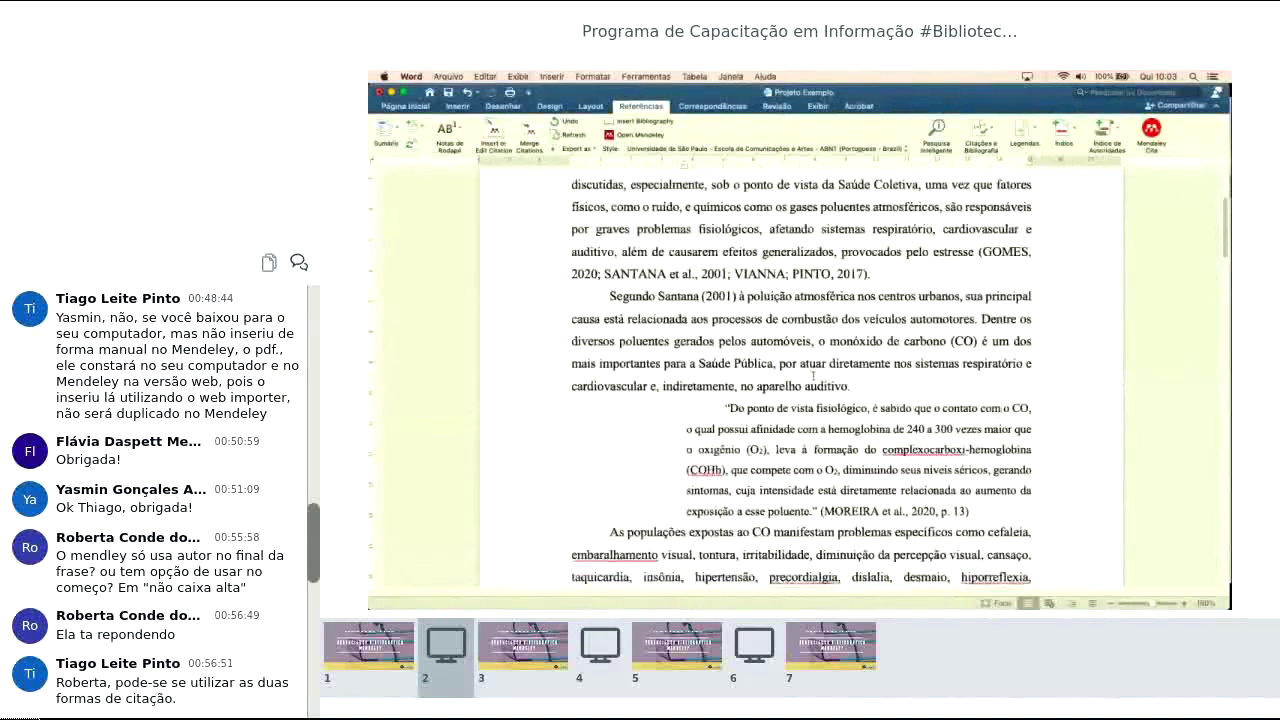
Step: Insert the Mendeley bibliography below the "Referências" heading on the document's last page
scroll(813, 376, down, 2)
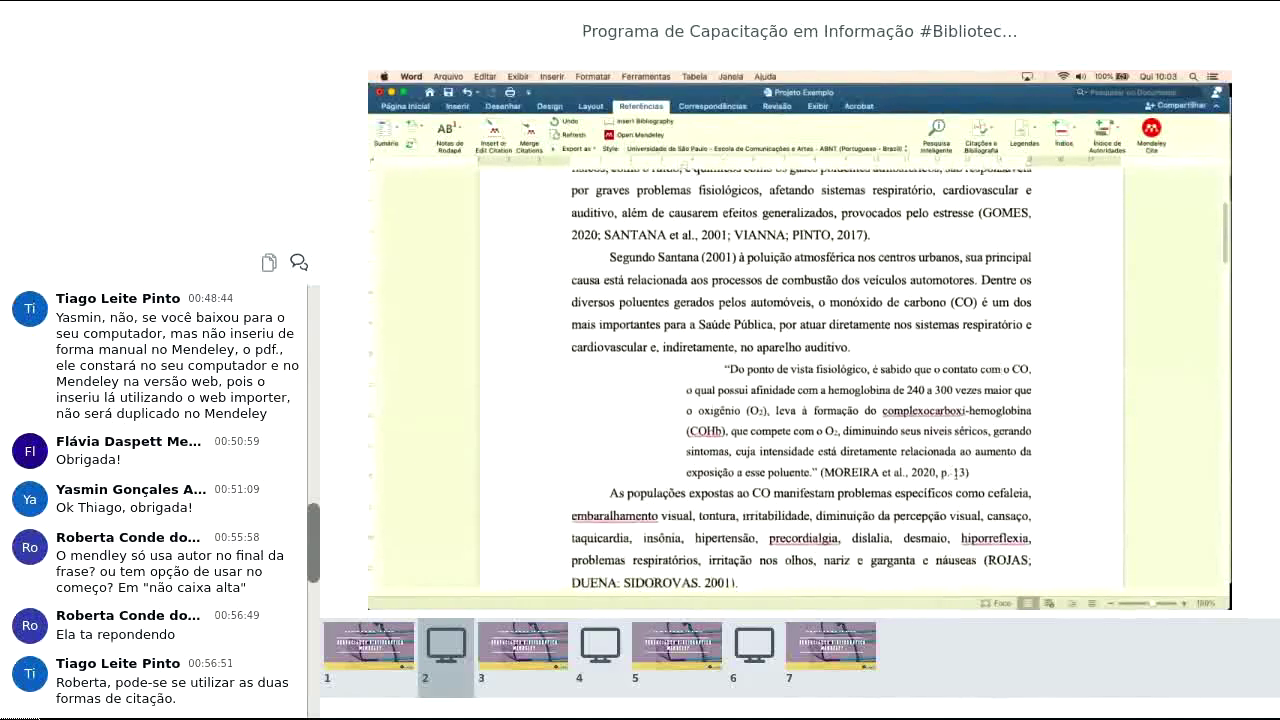
scroll(974, 414, down, 3)
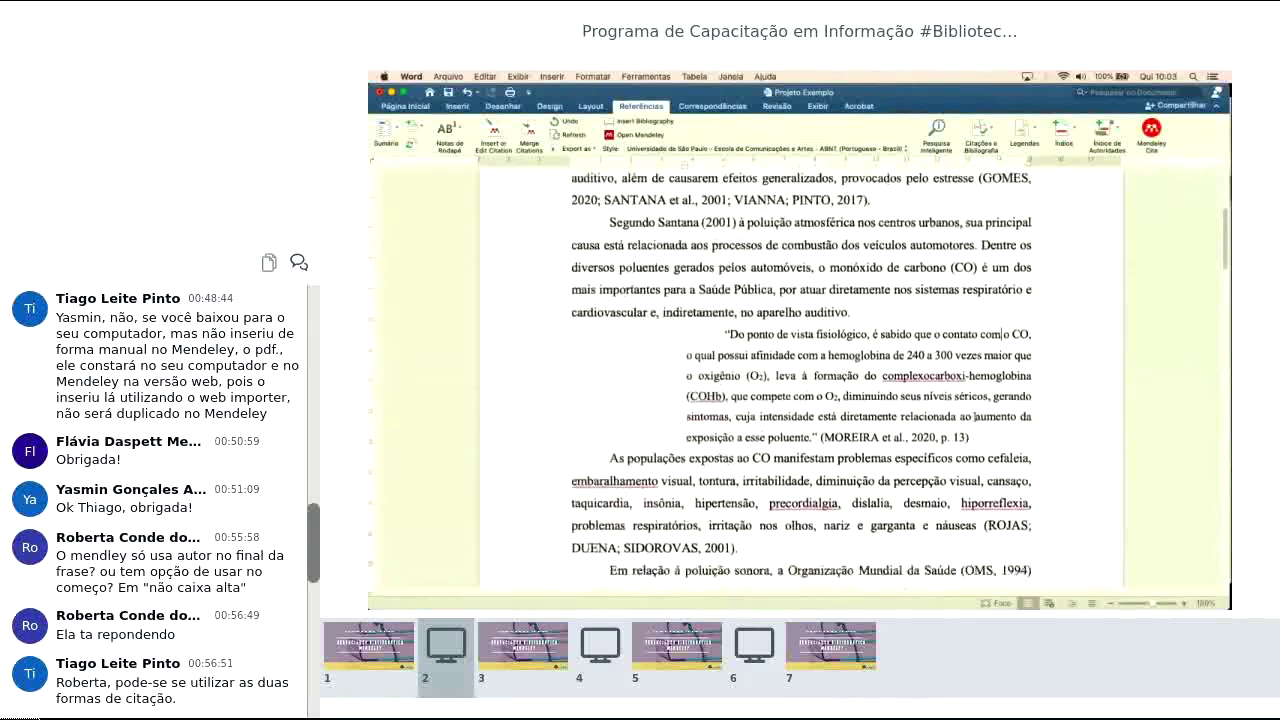
scroll(974, 416, down, 3)
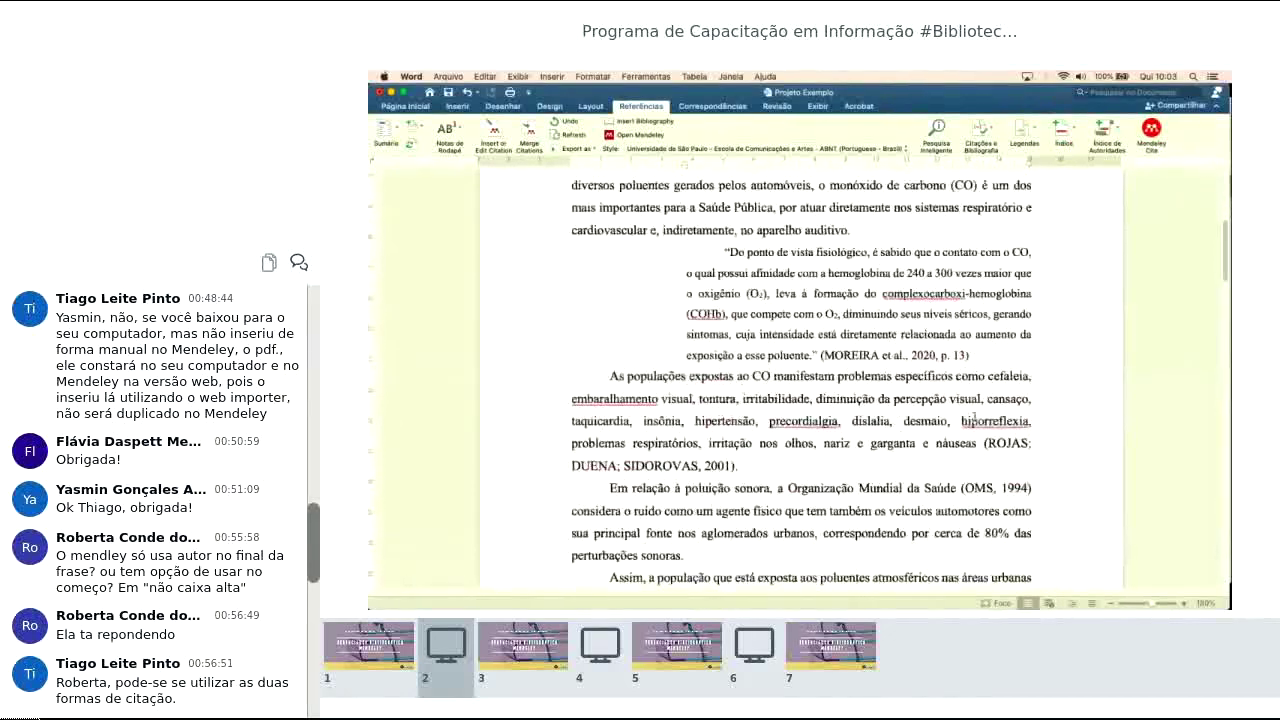
scroll(974, 417, down, 1)
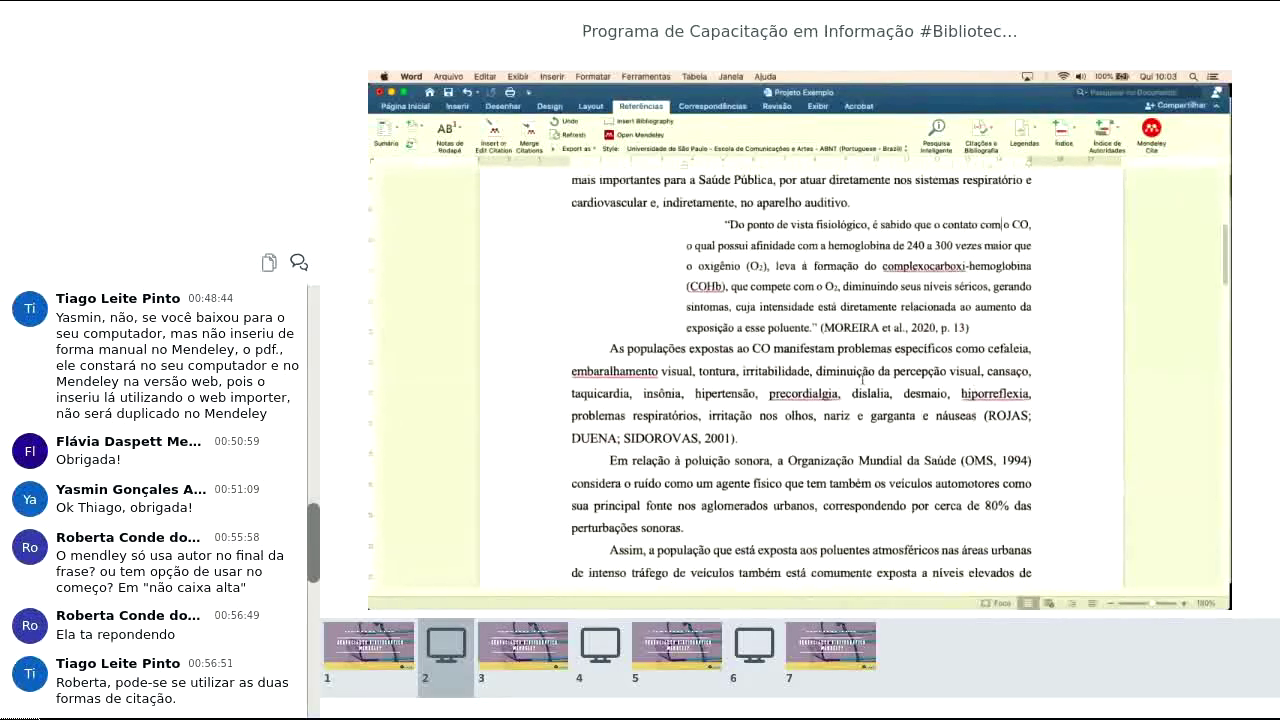
scroll(865, 381, down, 1)
scroll(862, 380, down, 1)
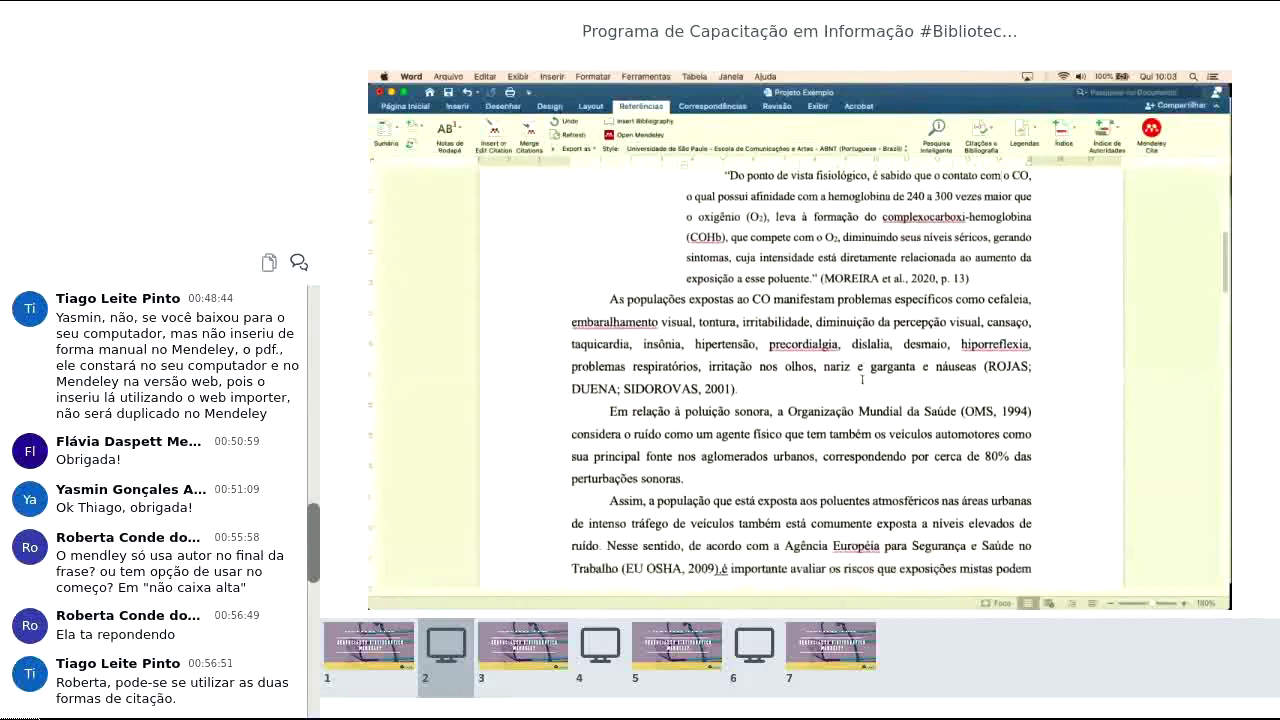
scroll(862, 380, down, 1)
scroll(862, 381, down, 5)
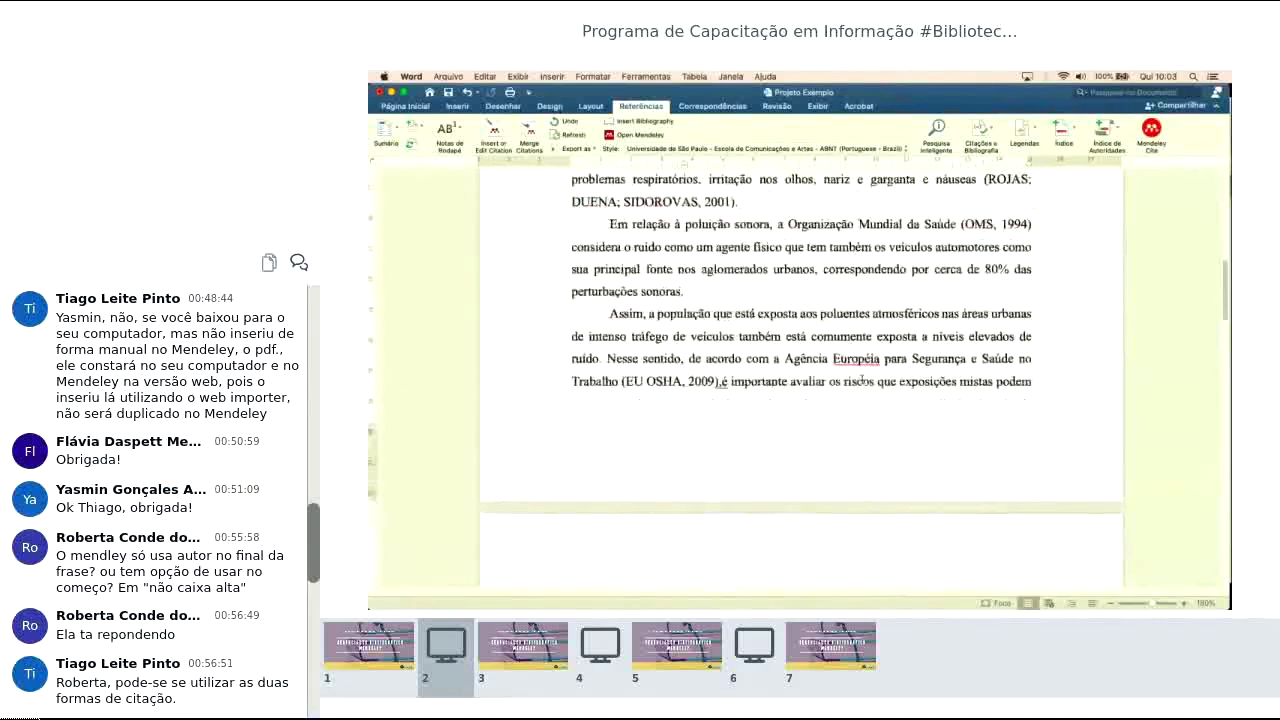
scroll(862, 380, down, 7)
scroll(862, 379, down, 20)
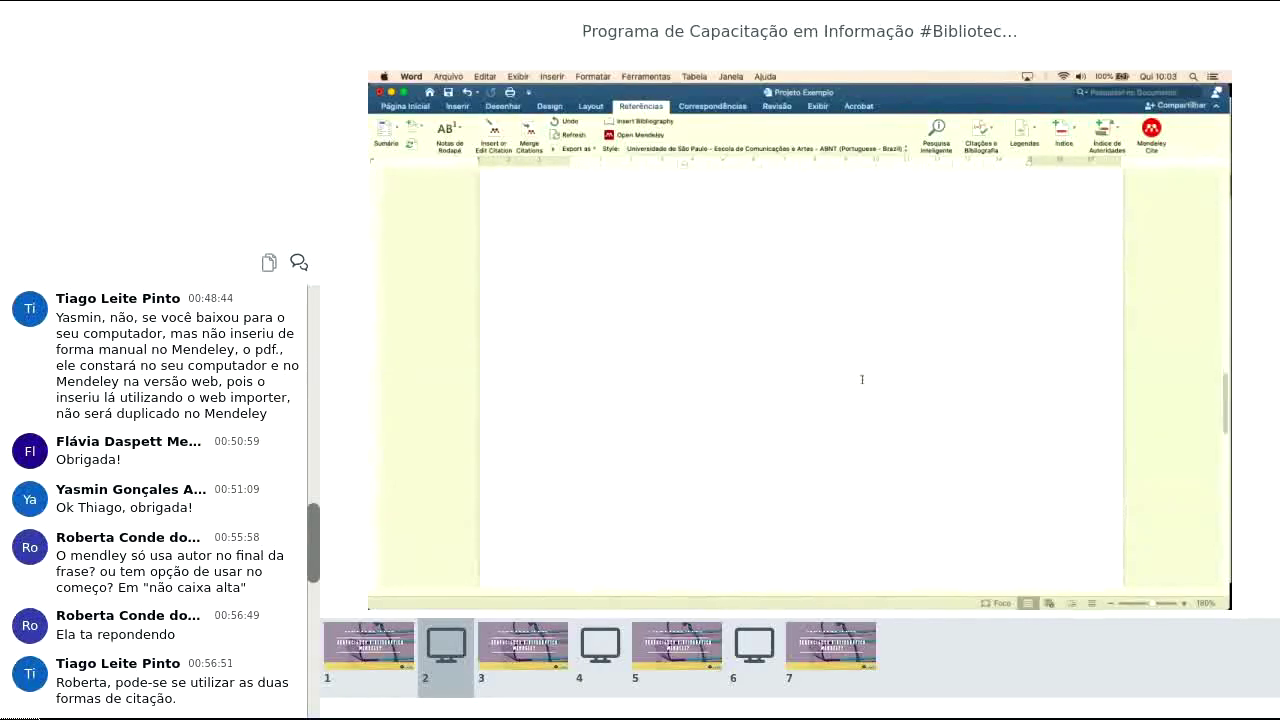
scroll(840, 375, down, 3)
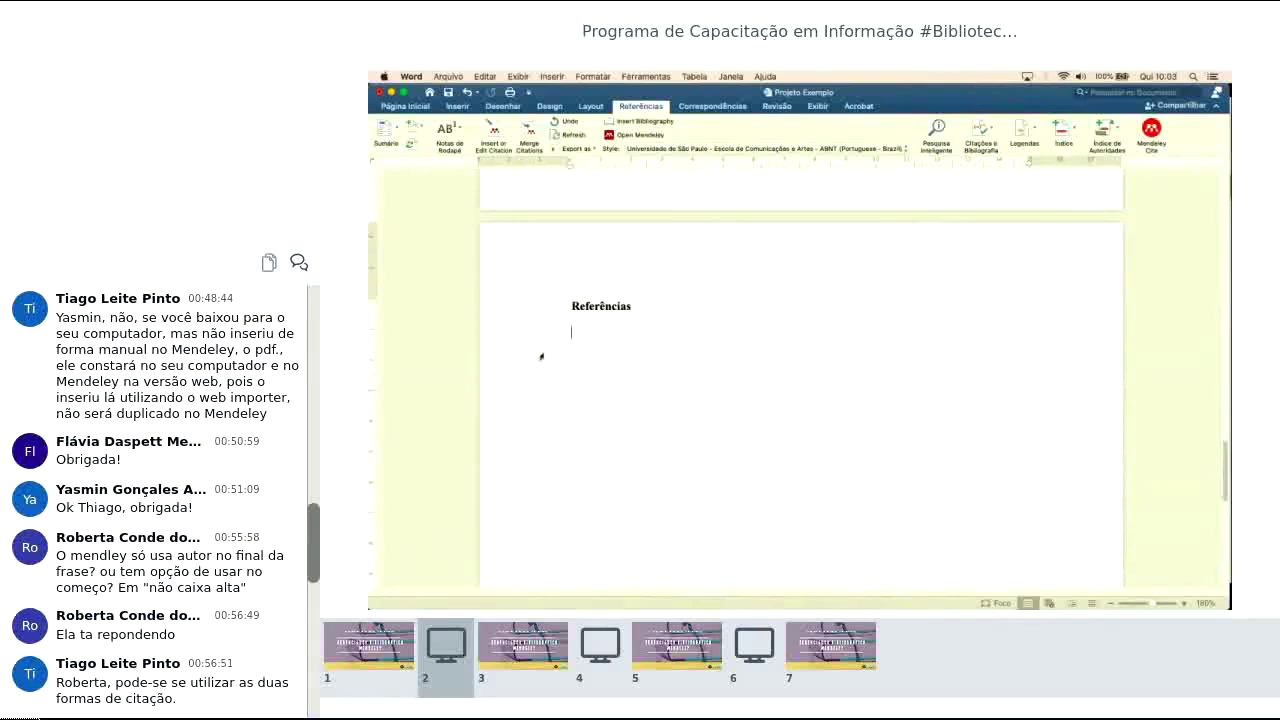
click(641, 362)
click(640, 122)
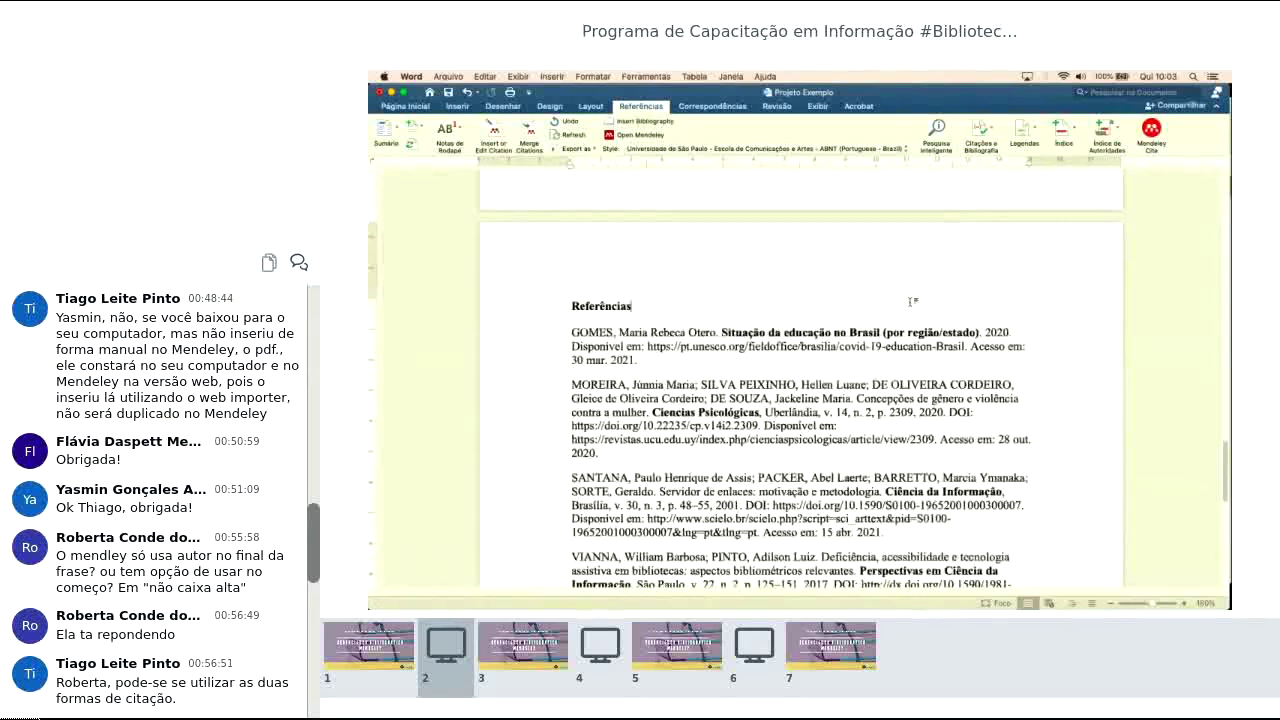
Step: Review the generated bibliography below "Referências", selecting all of its entries for inspection
scroll(1057, 374, down, 3)
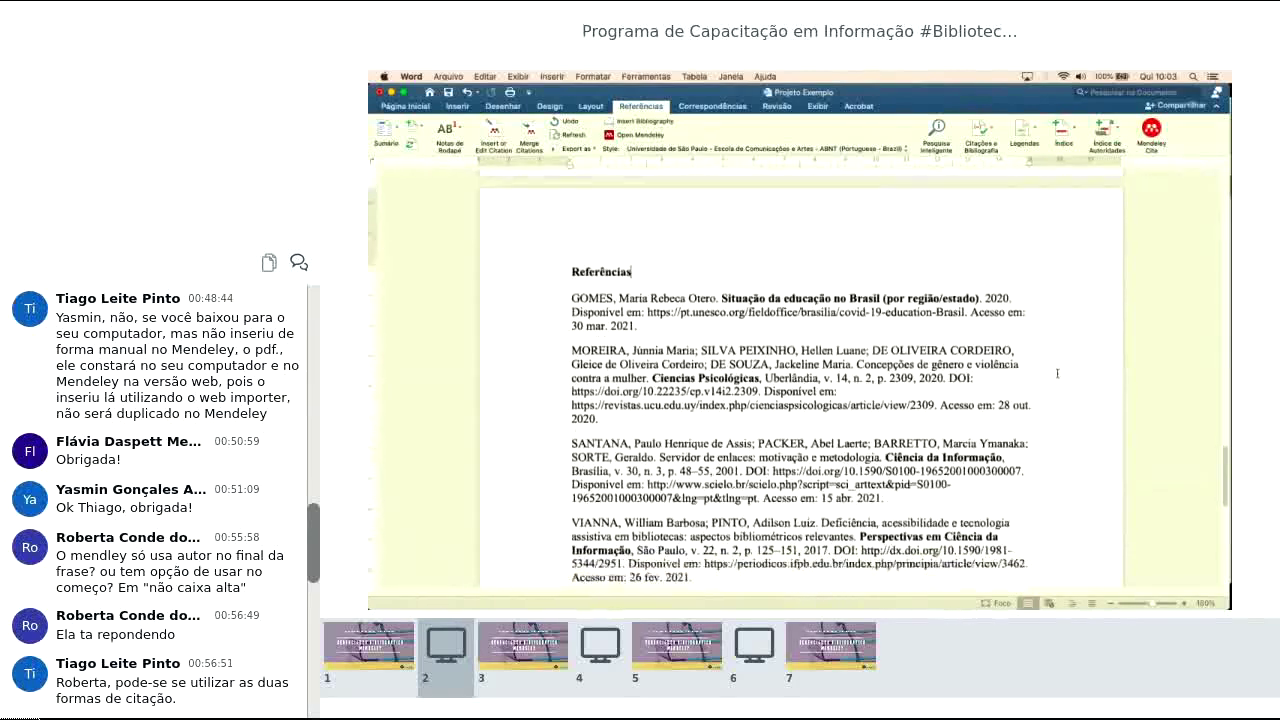
scroll(1057, 373, down, 2)
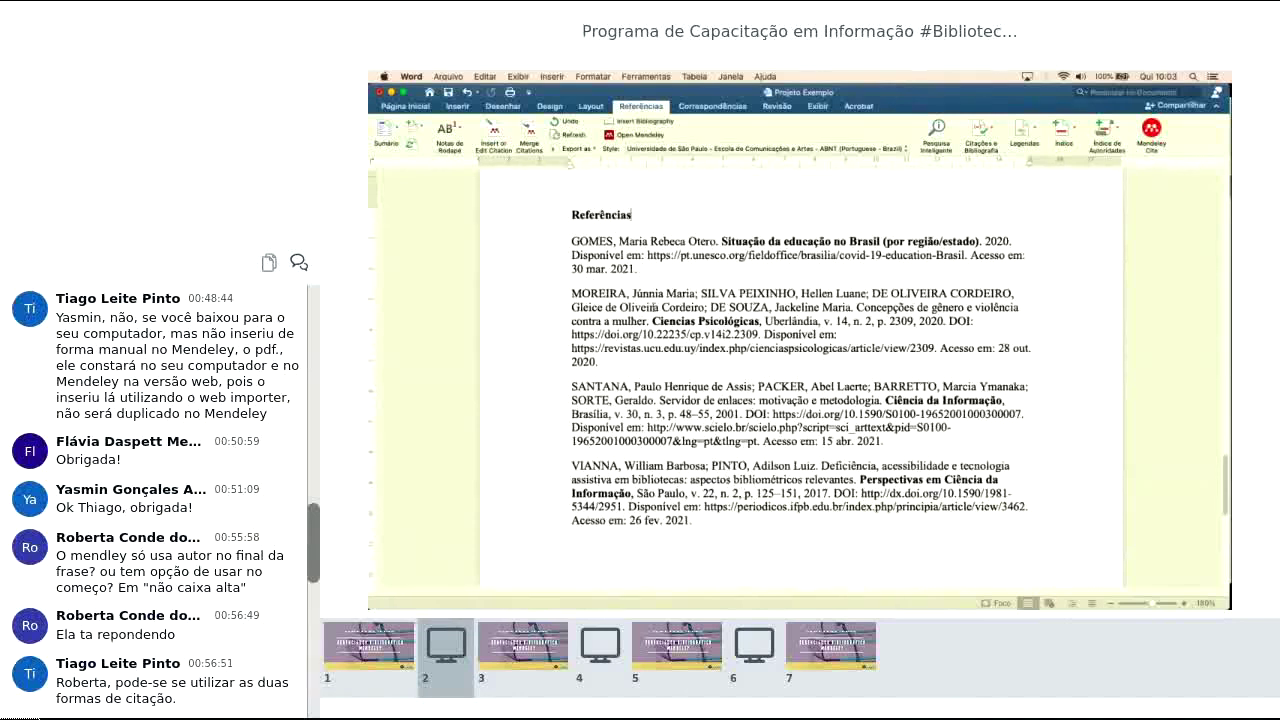
drag(692, 520, 646, 269)
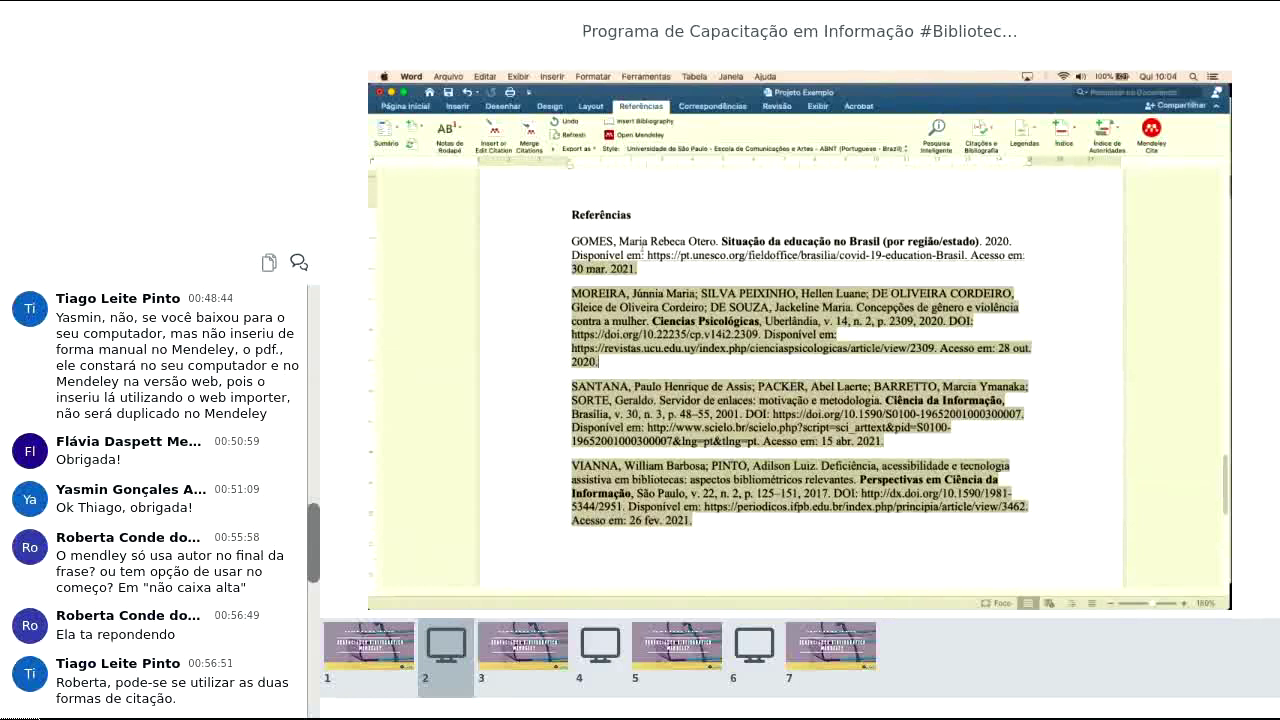
shift+click(596, 241)
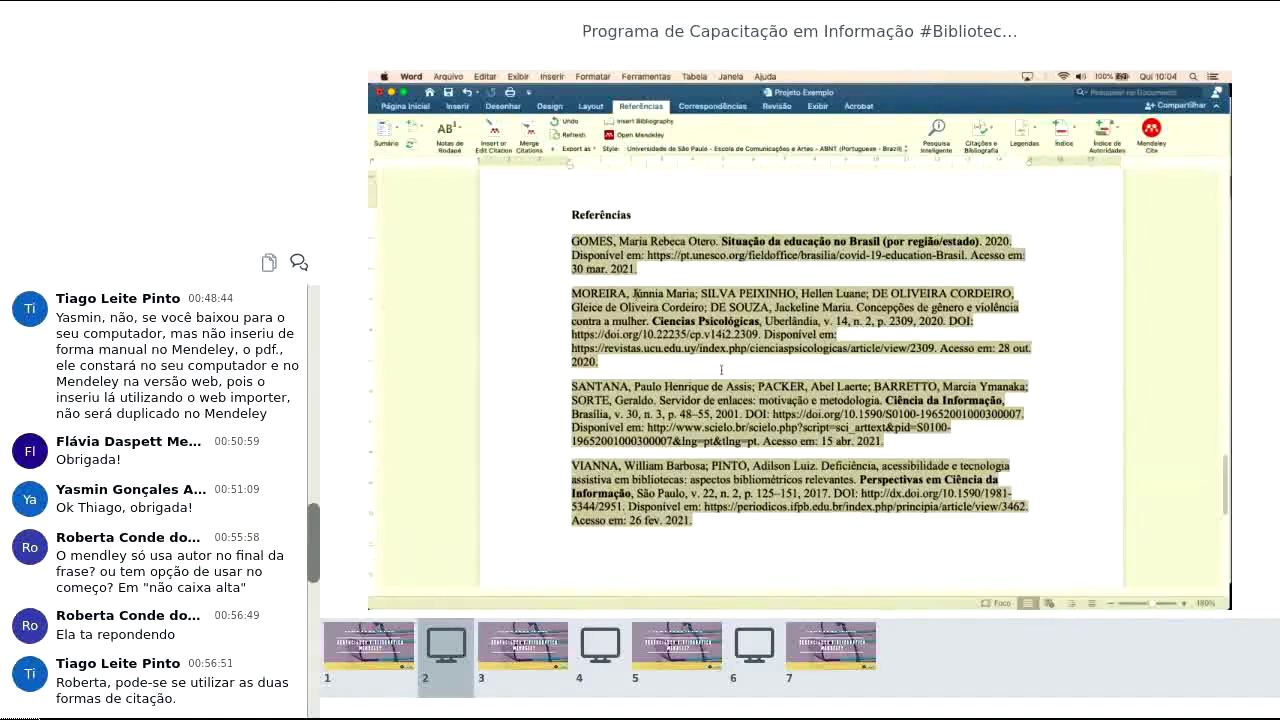
scroll(636, 296, down, 1)
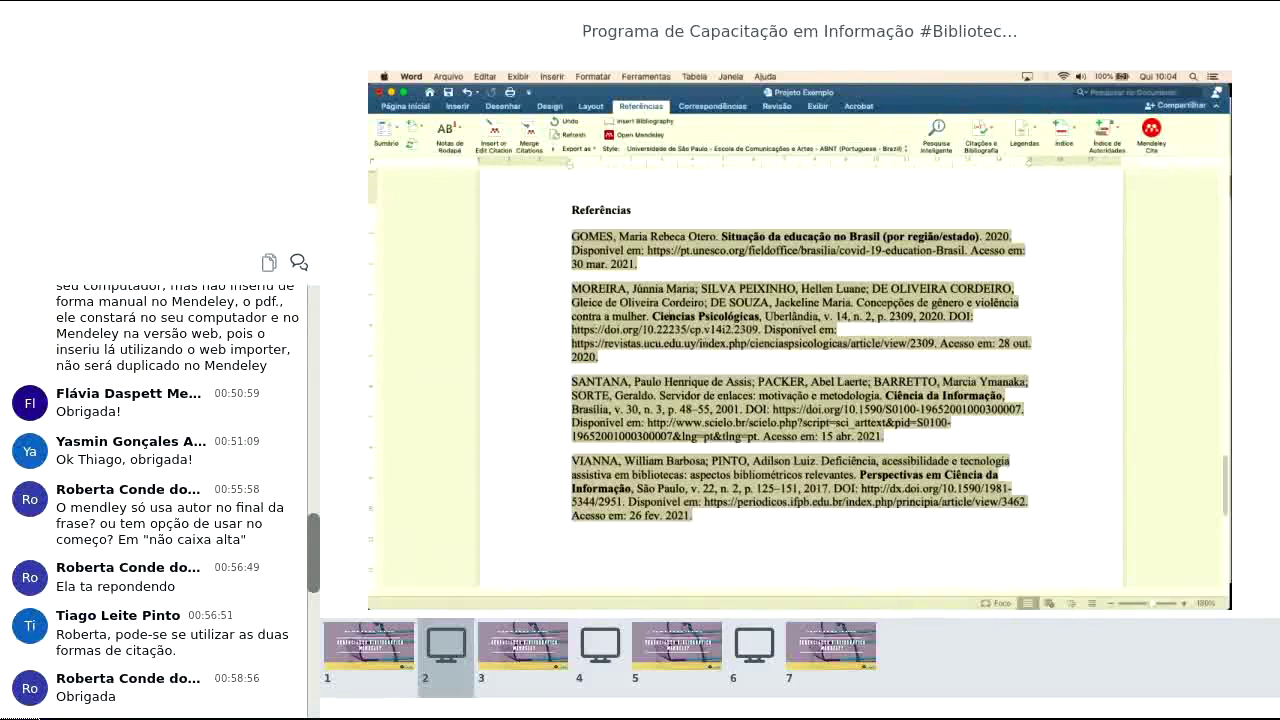
scroll(908, 397, down, 1)
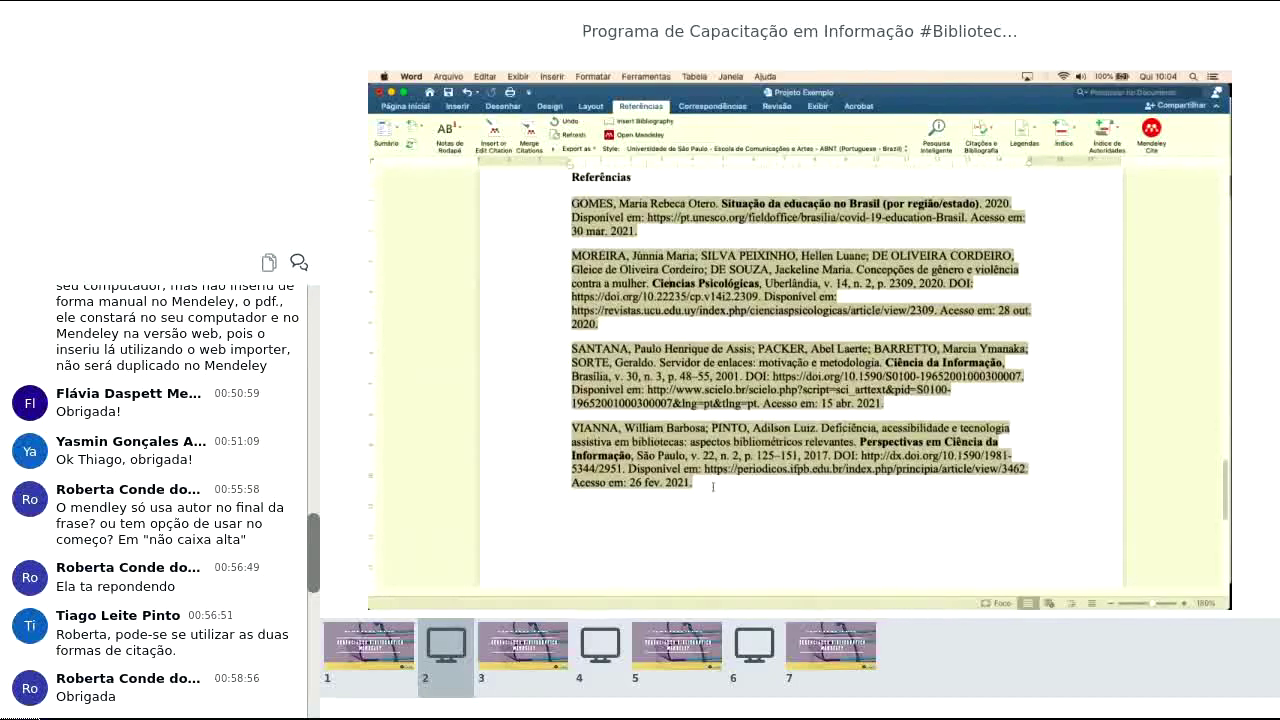
Step: Switch to Mendeley Desktop and browse the library for another article to cite, selecting "O que é urgente e necessário para subsidiar as políticas"
scroll(793, 297, up, 6)
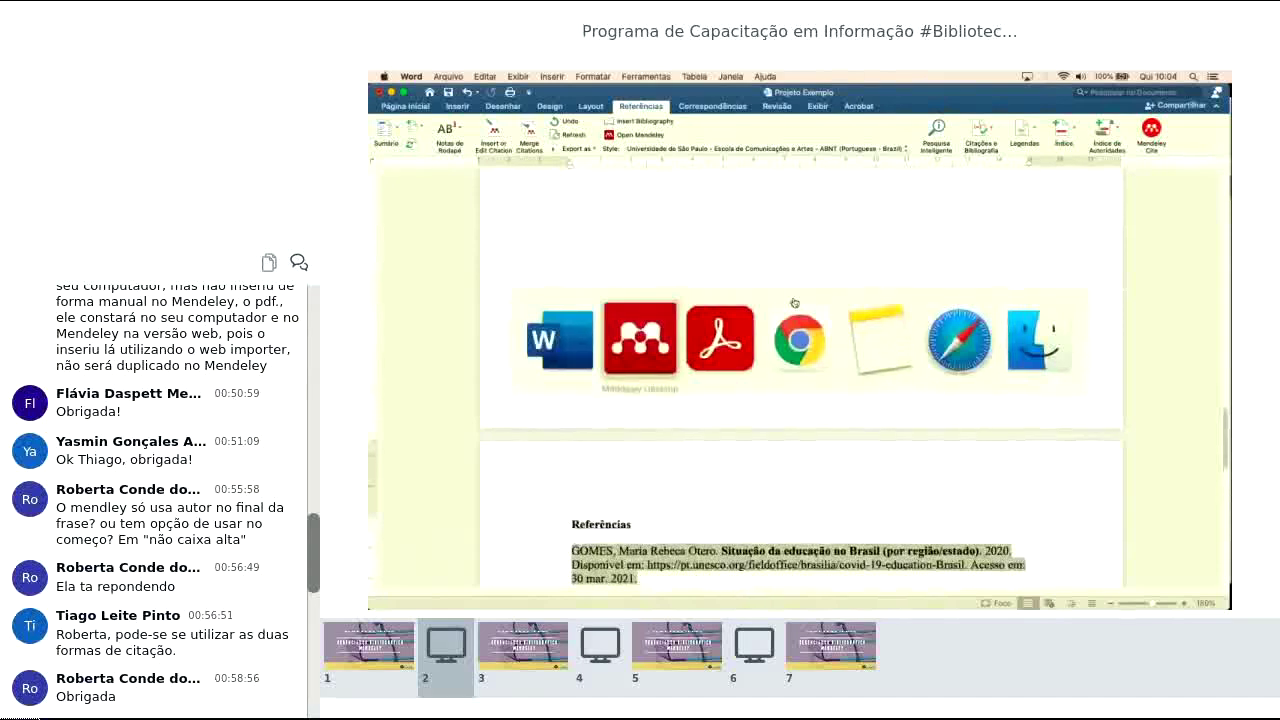
click(720, 360)
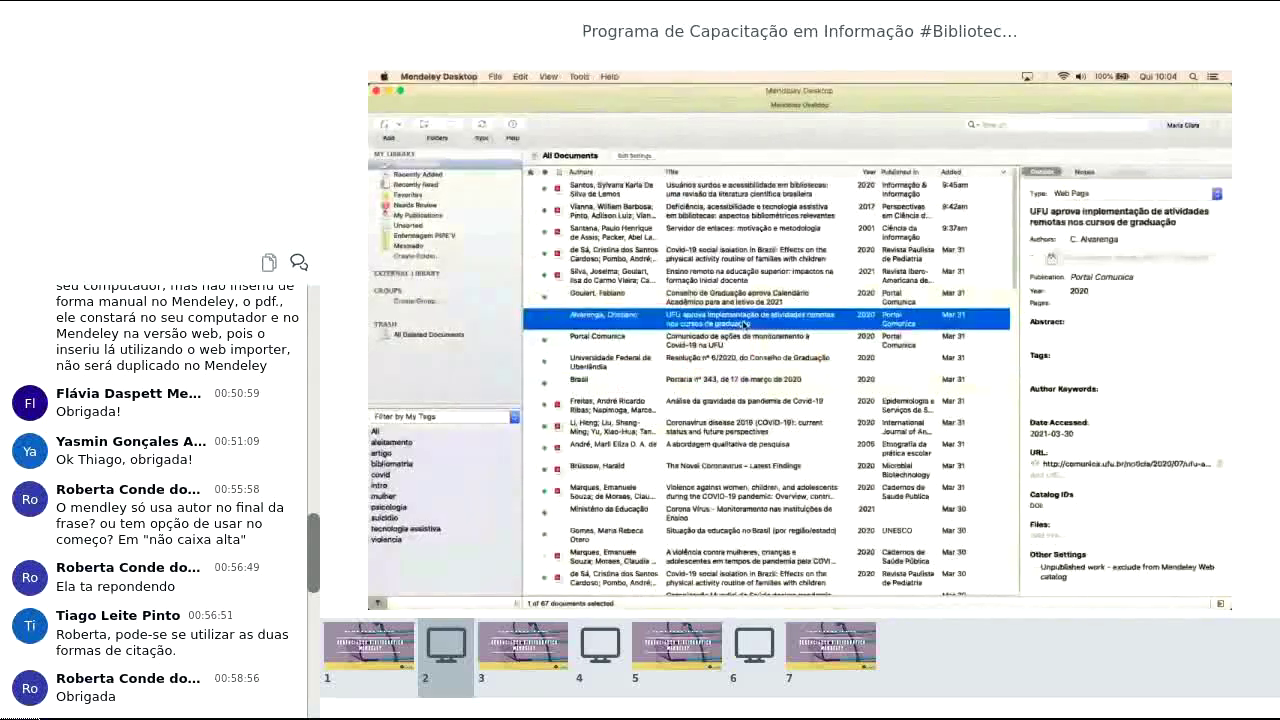
scroll(727, 366, down, 5)
click(727, 366)
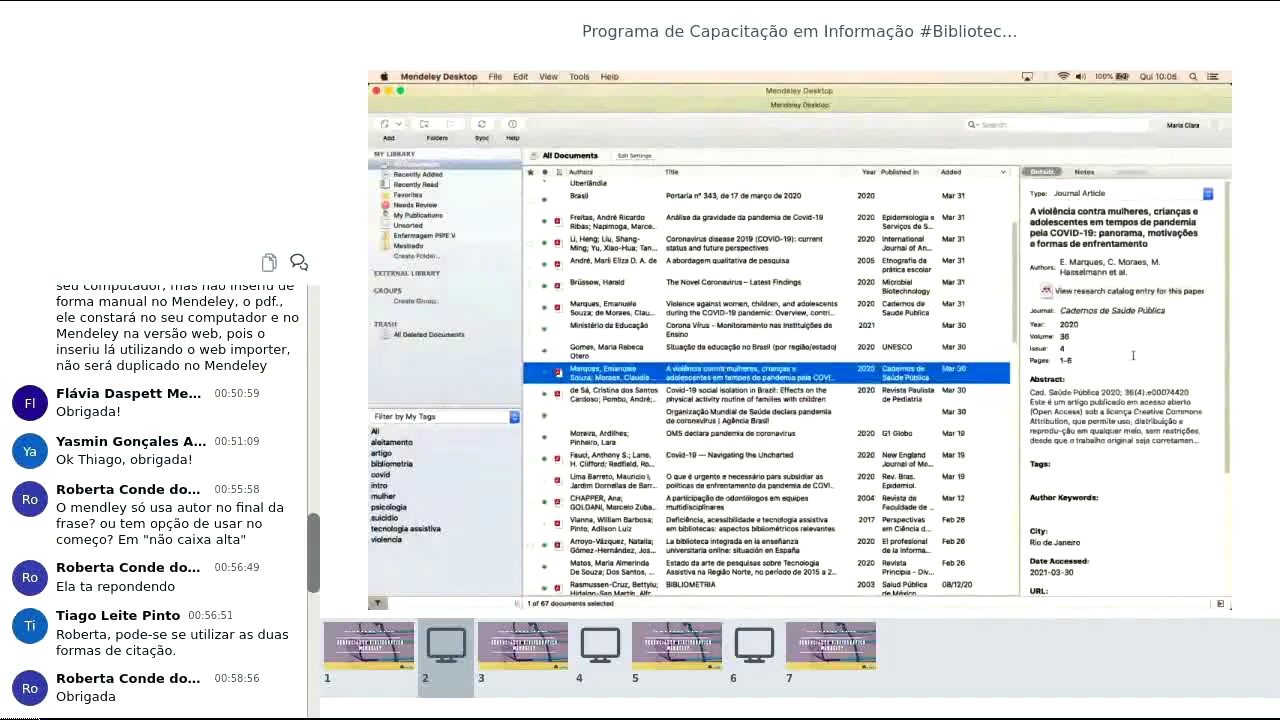
scroll(1133, 355, down, 2)
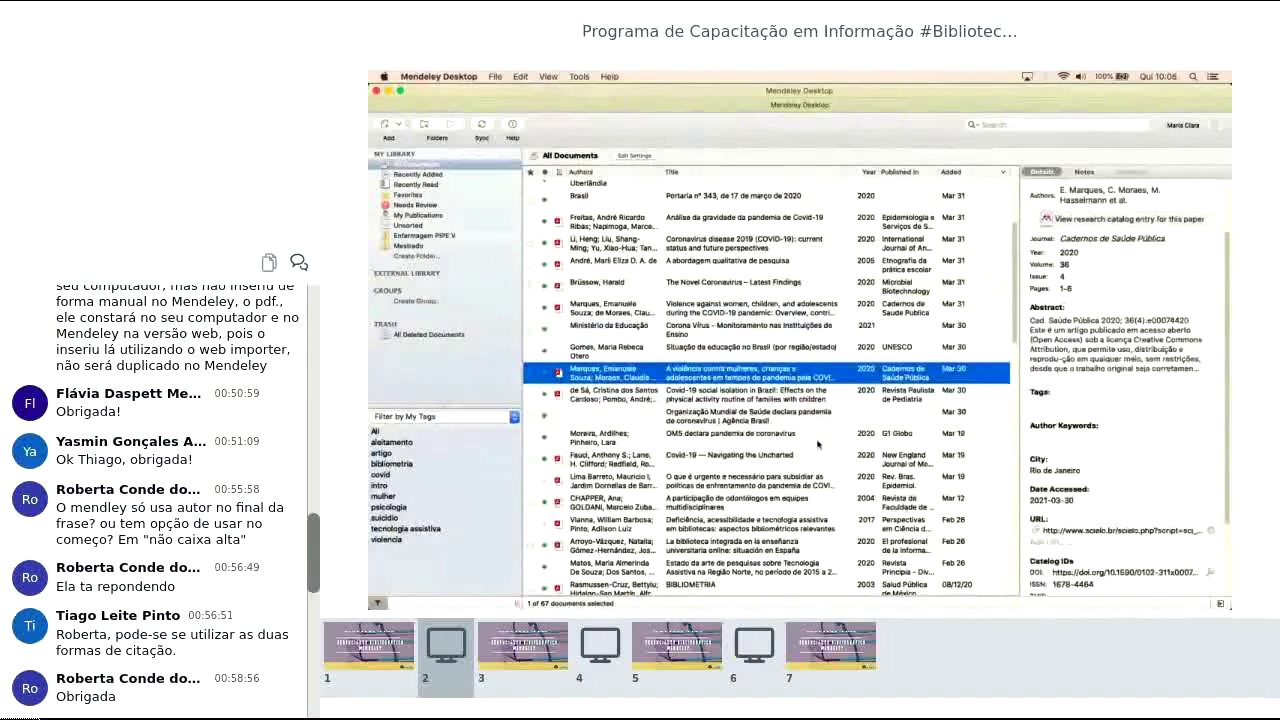
scroll(820, 446, down, 2)
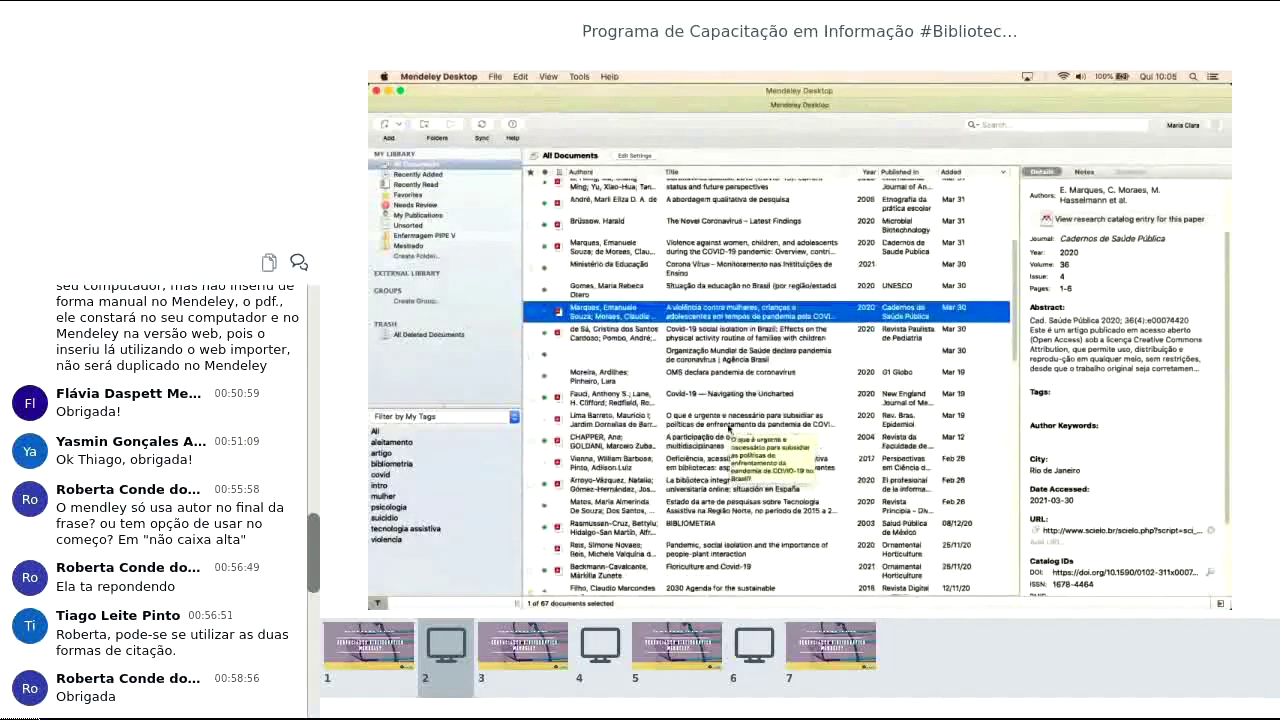
click(729, 425)
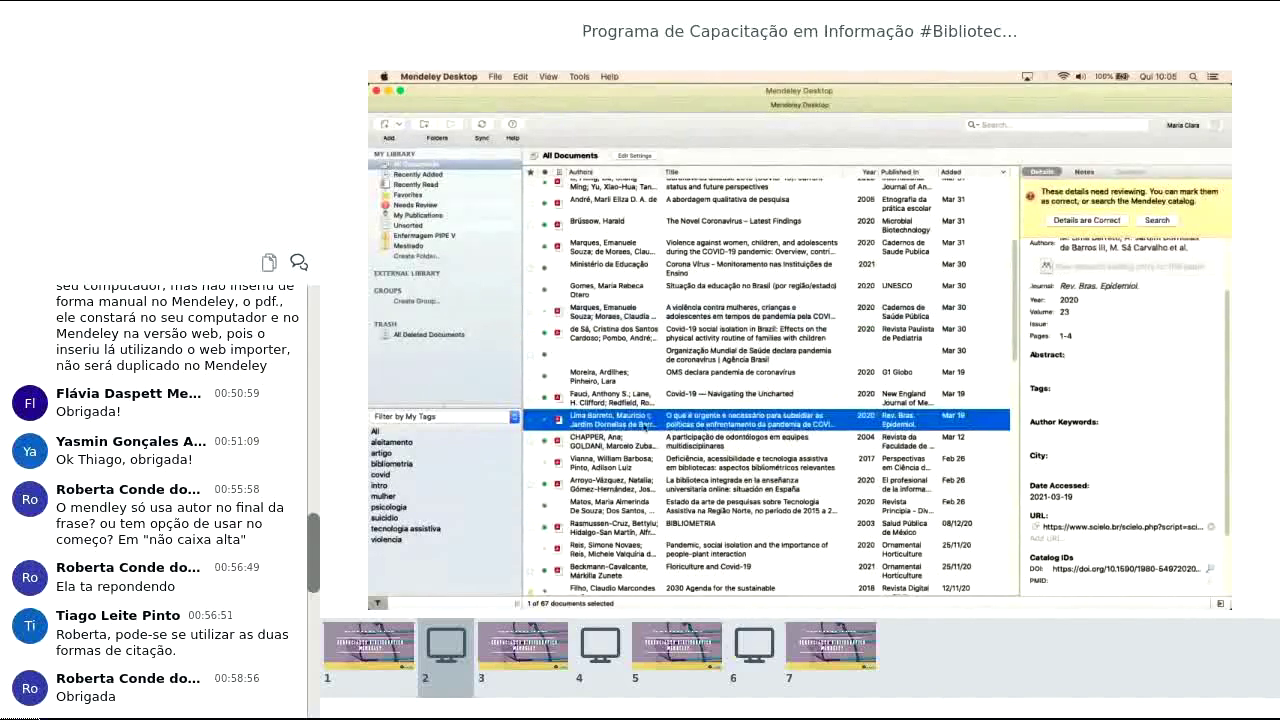
Step: Return to Word and delete the manually written 2001 citation after "nariz e garganta e náuseas"
key(super+Tab)
scroll(641, 302, up, 10)
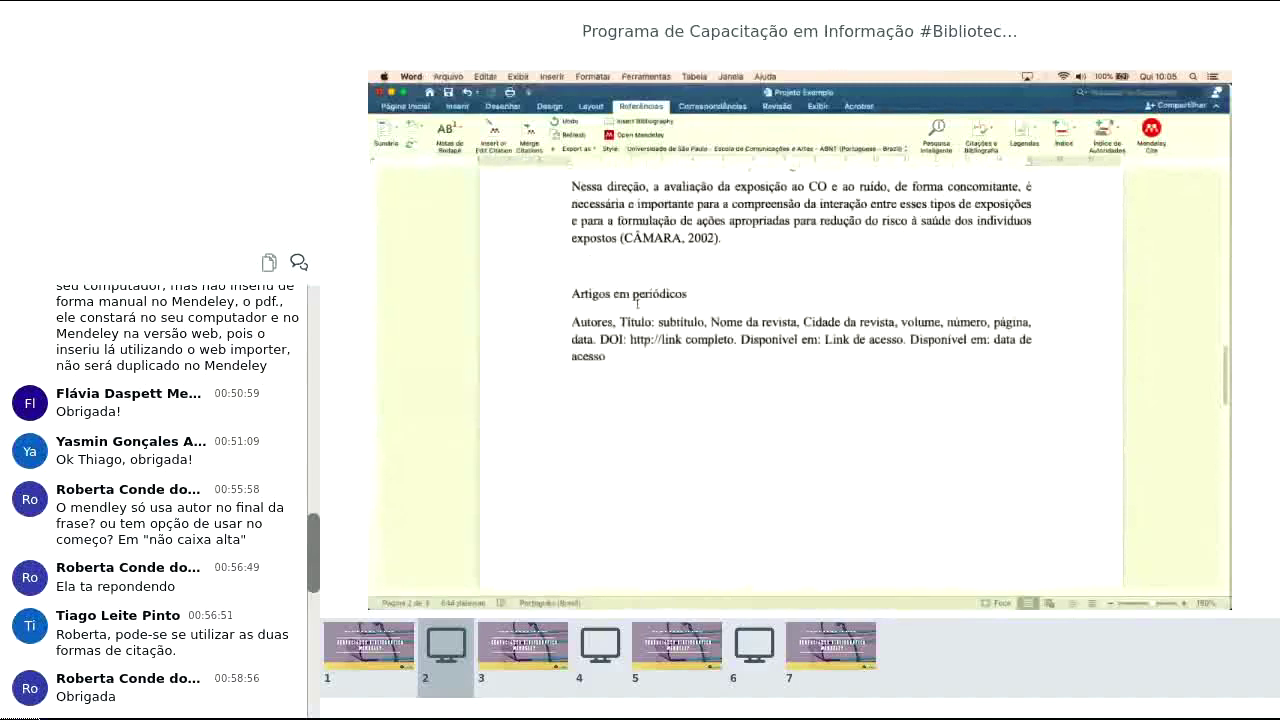
scroll(800, 380, up, 8)
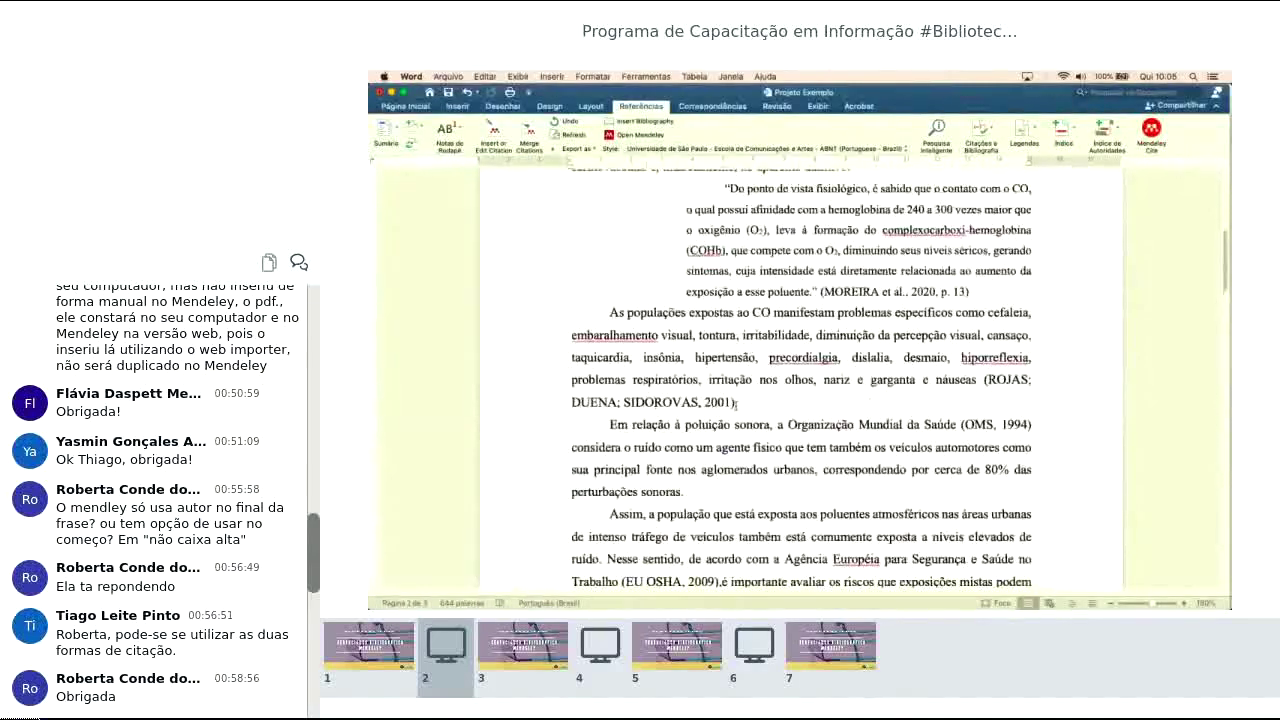
click(974, 389)
key(Delete)
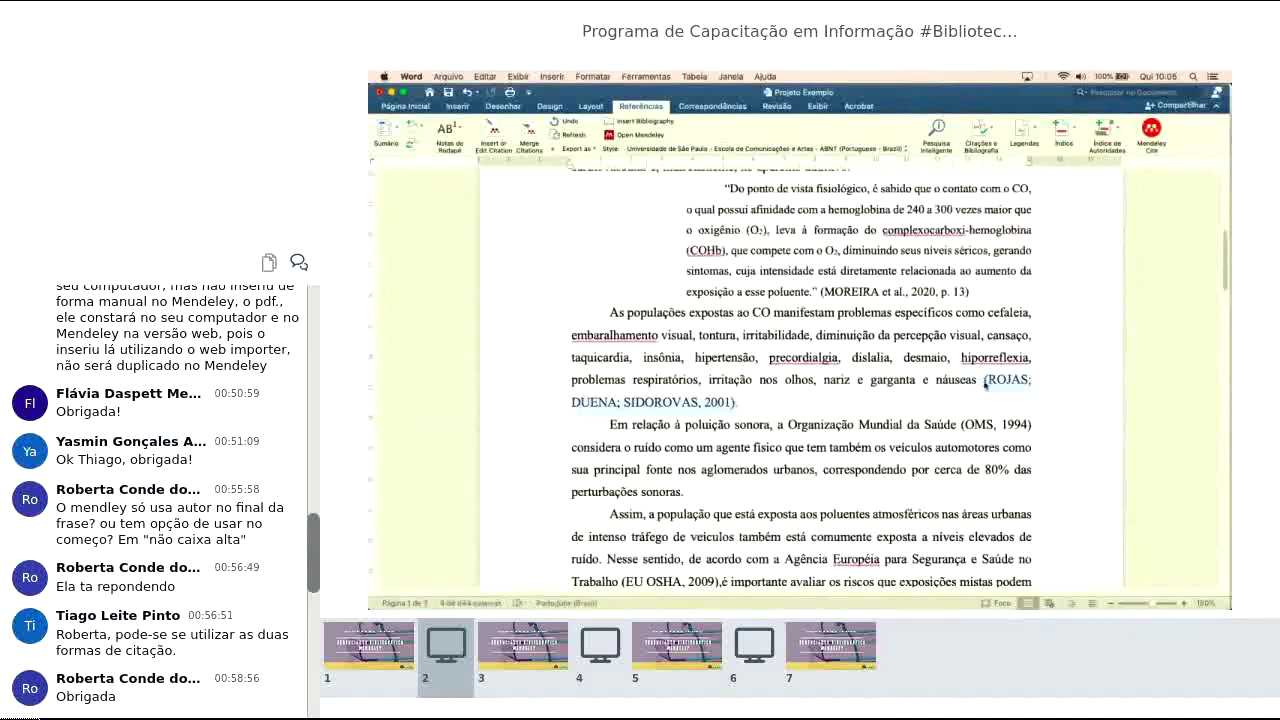
key(Delete)
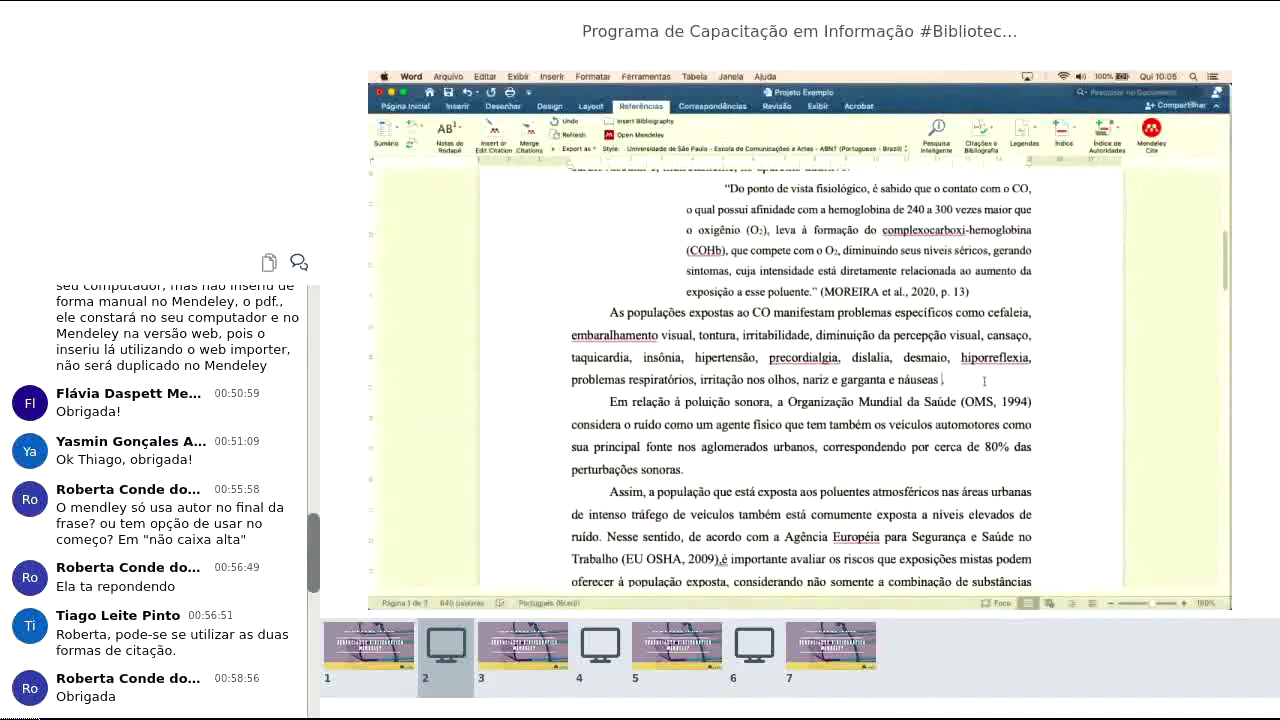
Step: Search by author surname and cite "O que é urgente e necessário para subsidiar as políticas de enfrentamento da pandemia" after "náuseas"
click(485, 130)
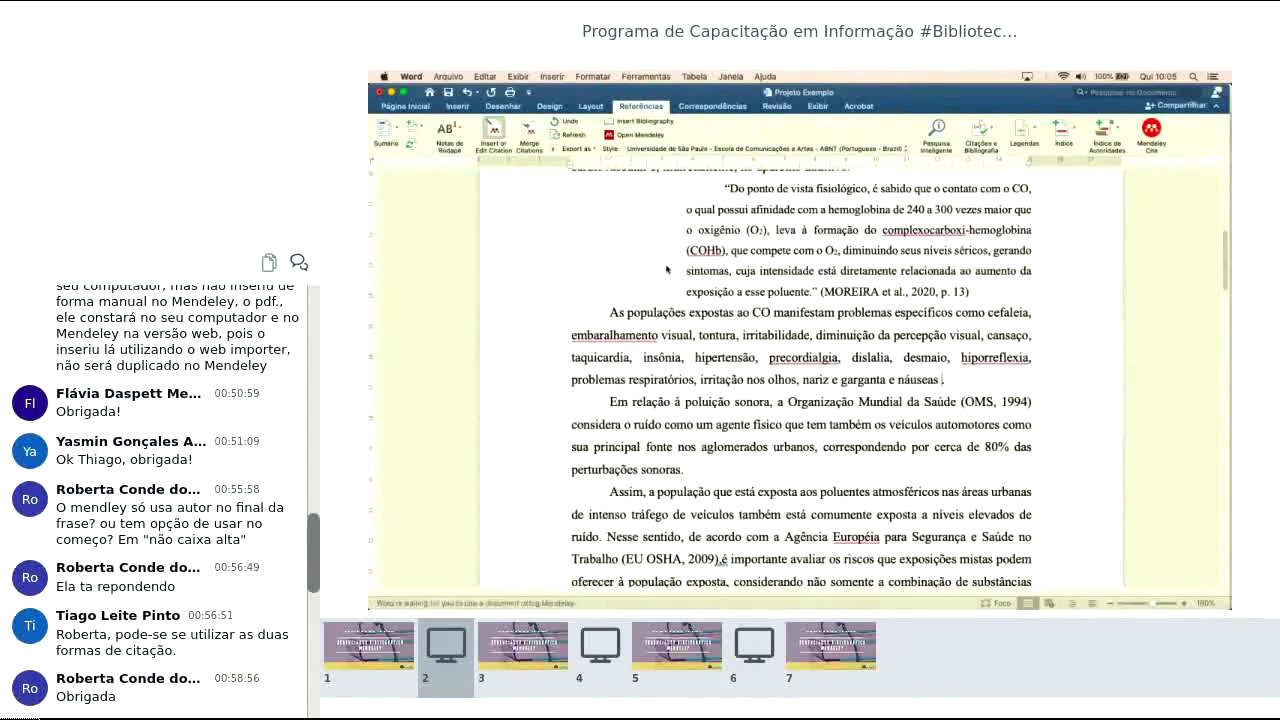
text(lima)
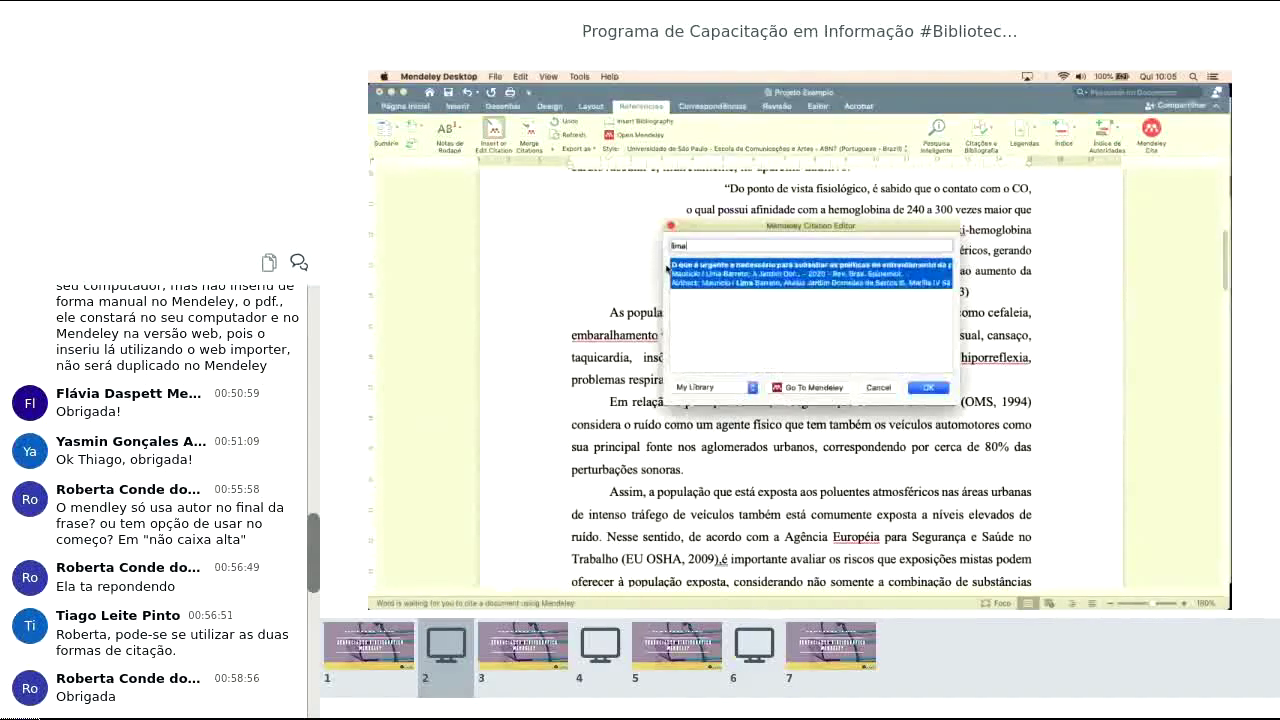
click(724, 284)
click(941, 272)
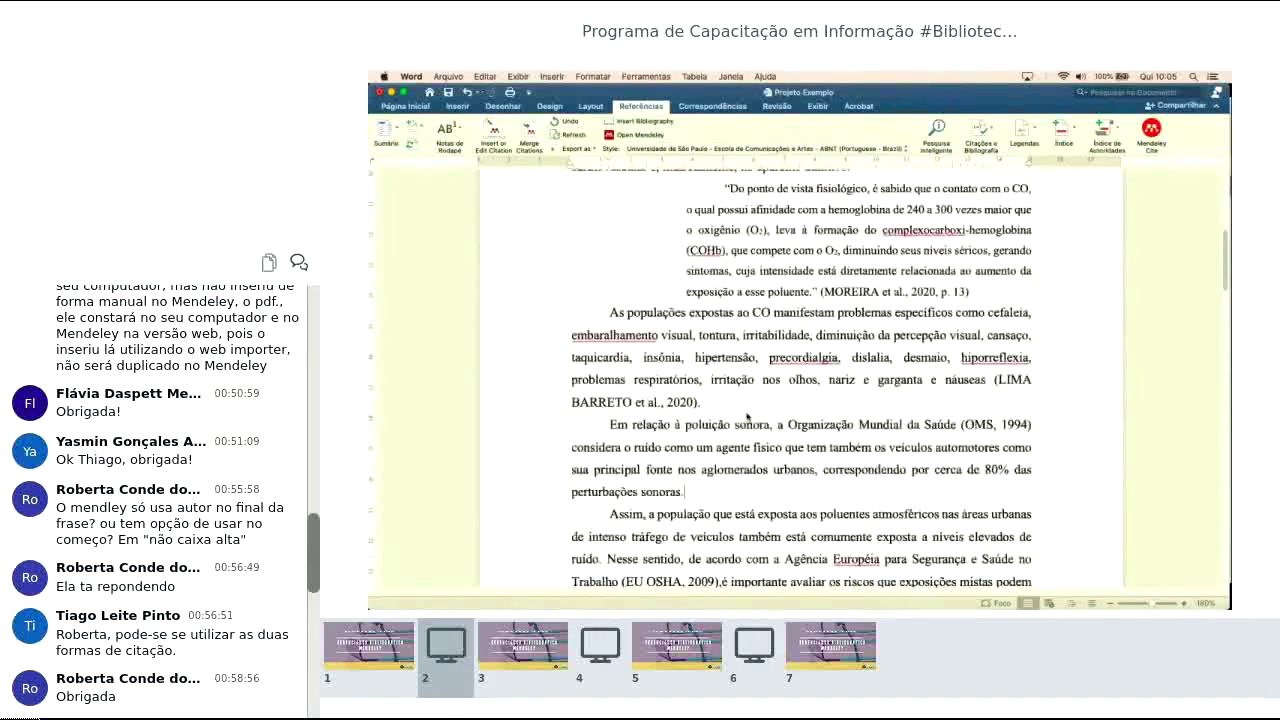
Step: Examine the bibliography on the last page for the newly cited COVID-19 article's entry and its publication details
scroll(754, 399, down, 10)
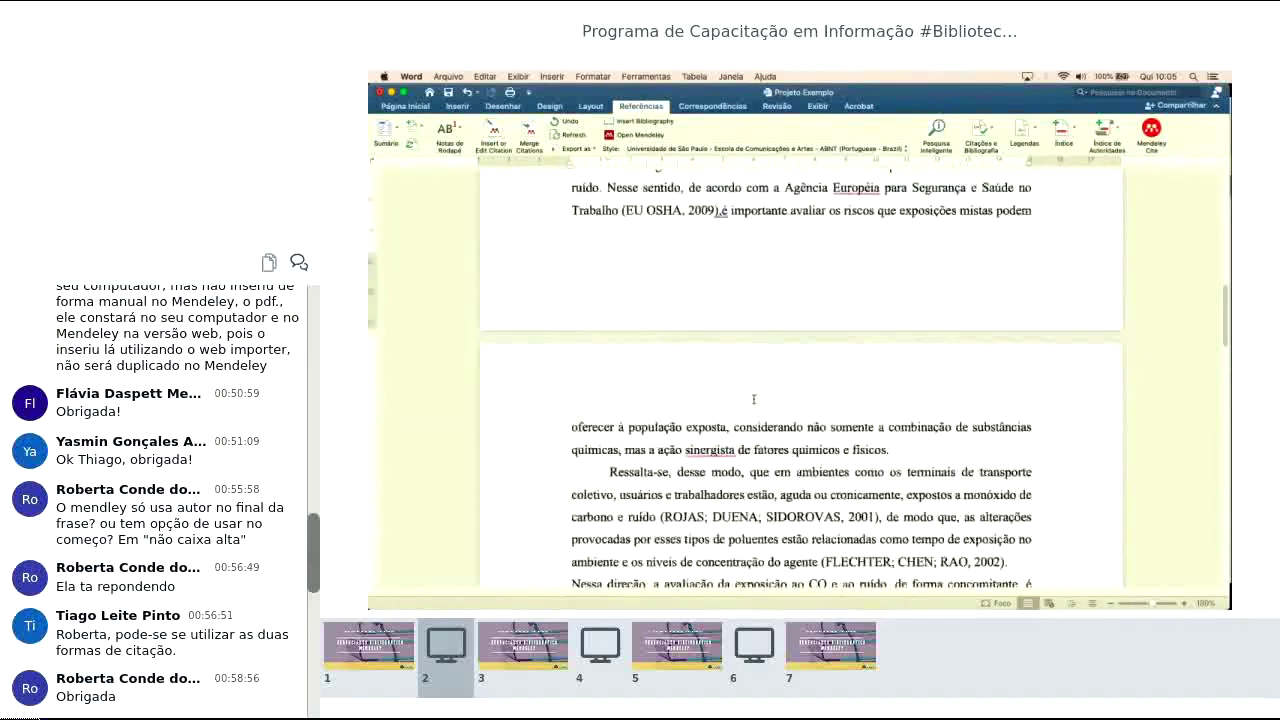
scroll(754, 399, down, 5)
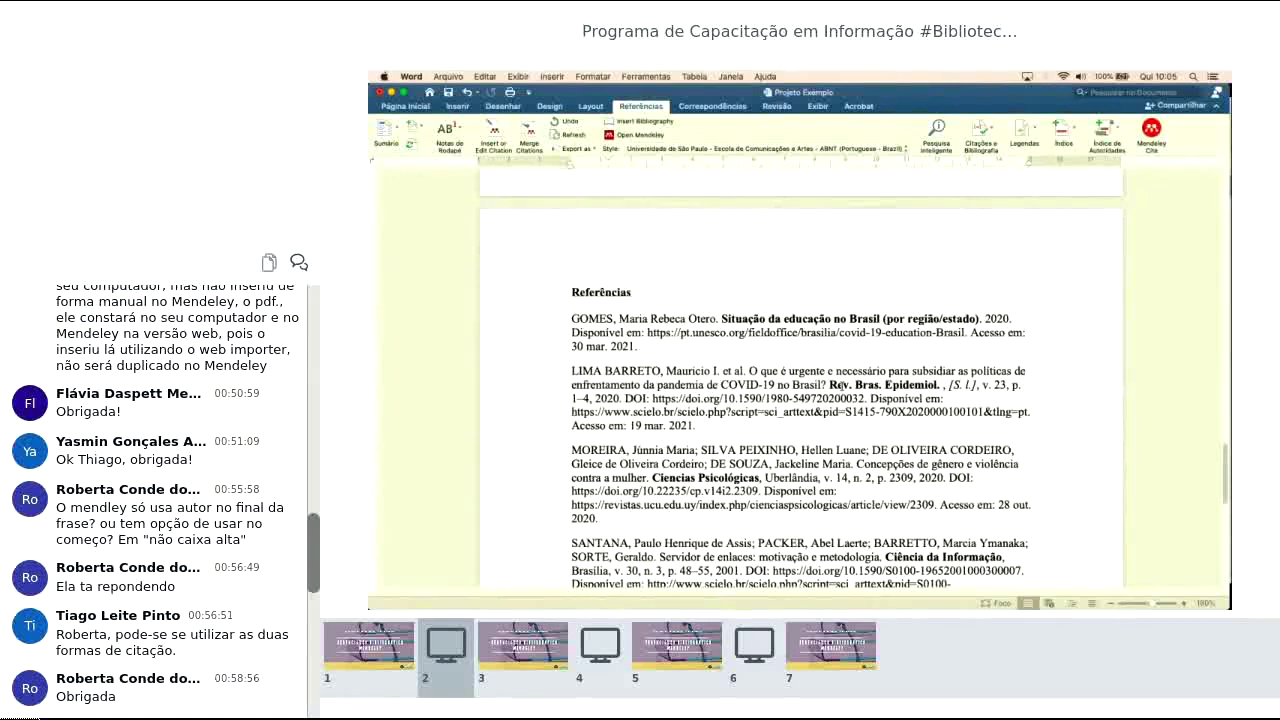
scroll(838, 384, down, 1)
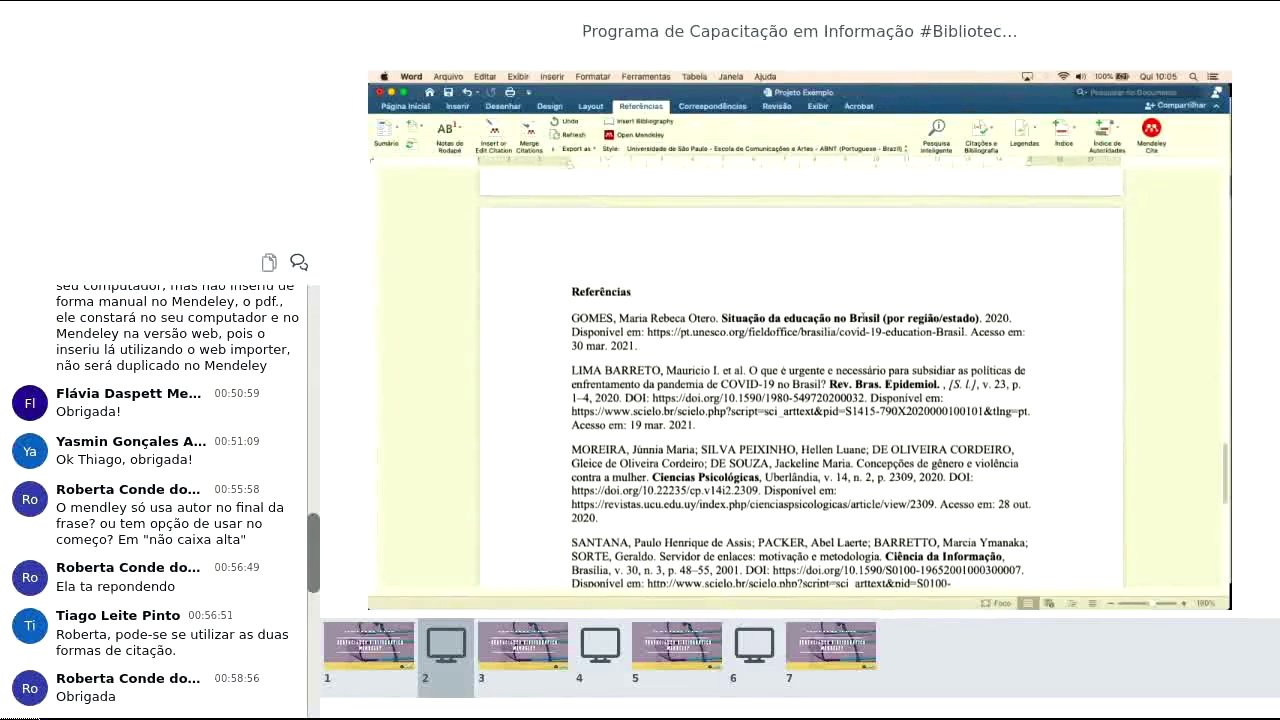
scroll(859, 437, down, 1)
scroll(870, 440, down, 1)
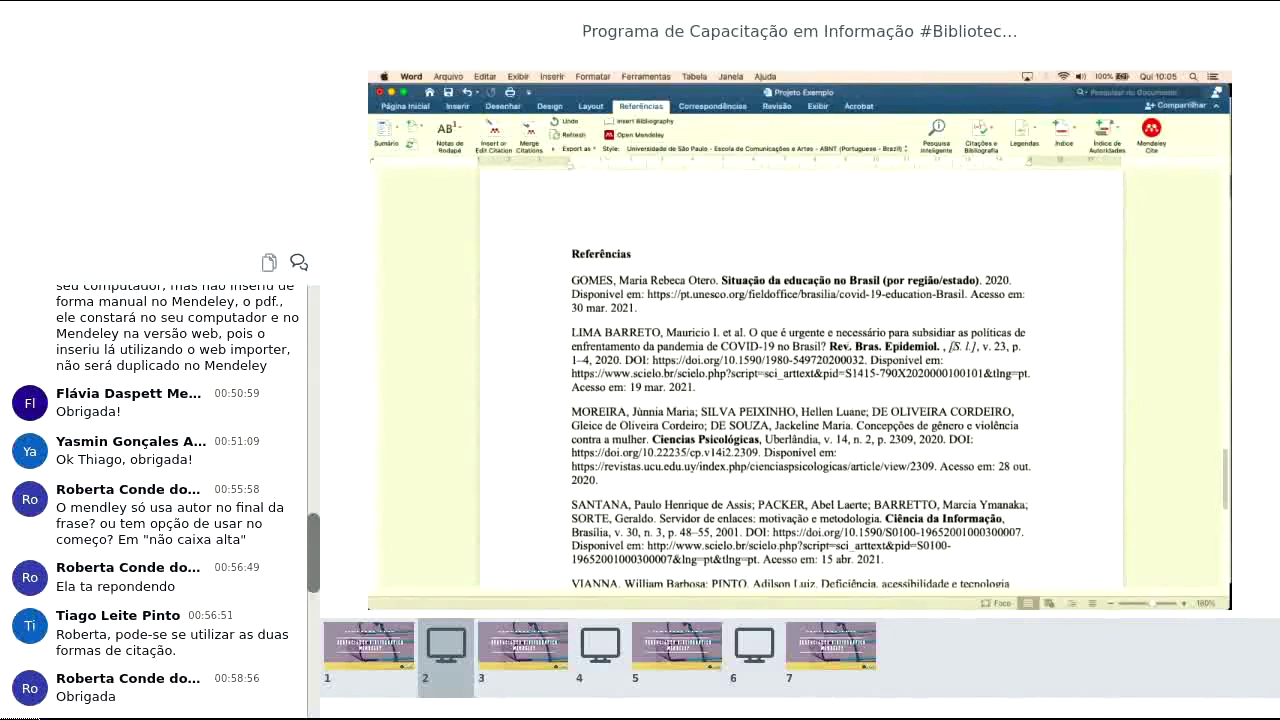
key(super+shift+Down)
key(super+shift+Down)
key(super+shift+Down)
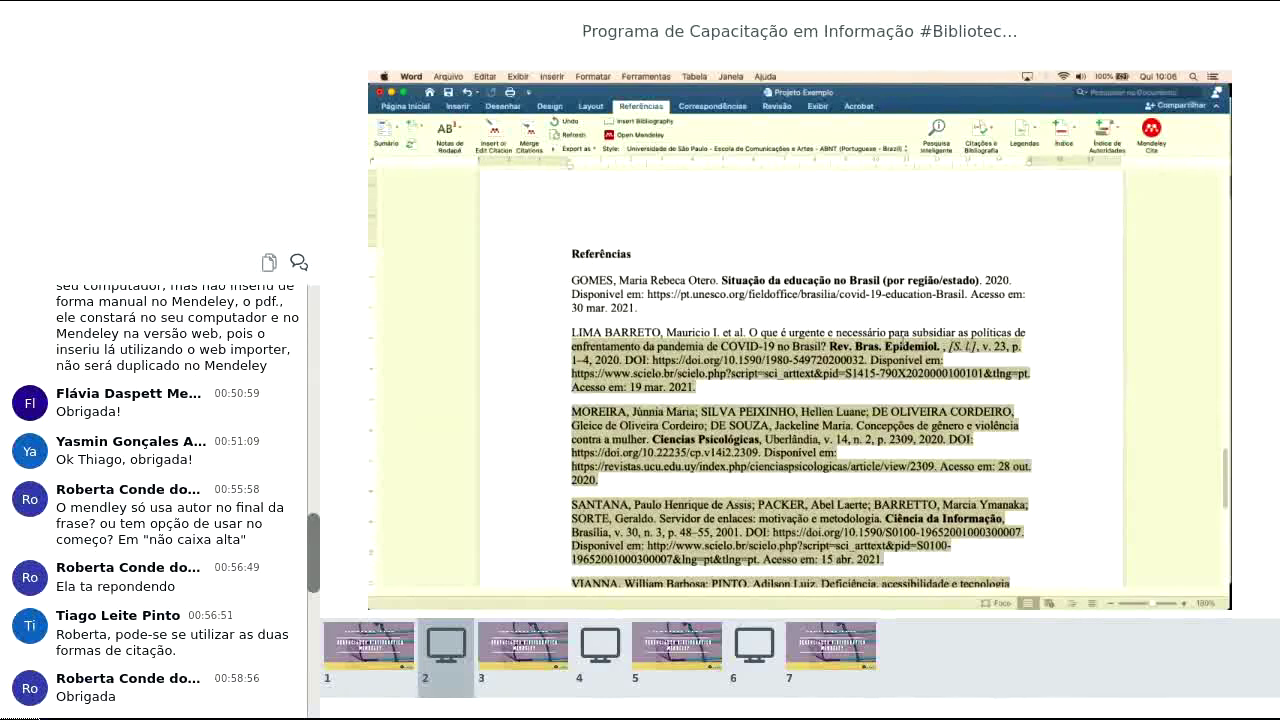
Step: Switch to Mendeley Desktop, check the cited COVID-19 article's journal details, and open its SciELO page from the stored URL
key(super+Tab)
key(super+Tab)
key(super+Tab)
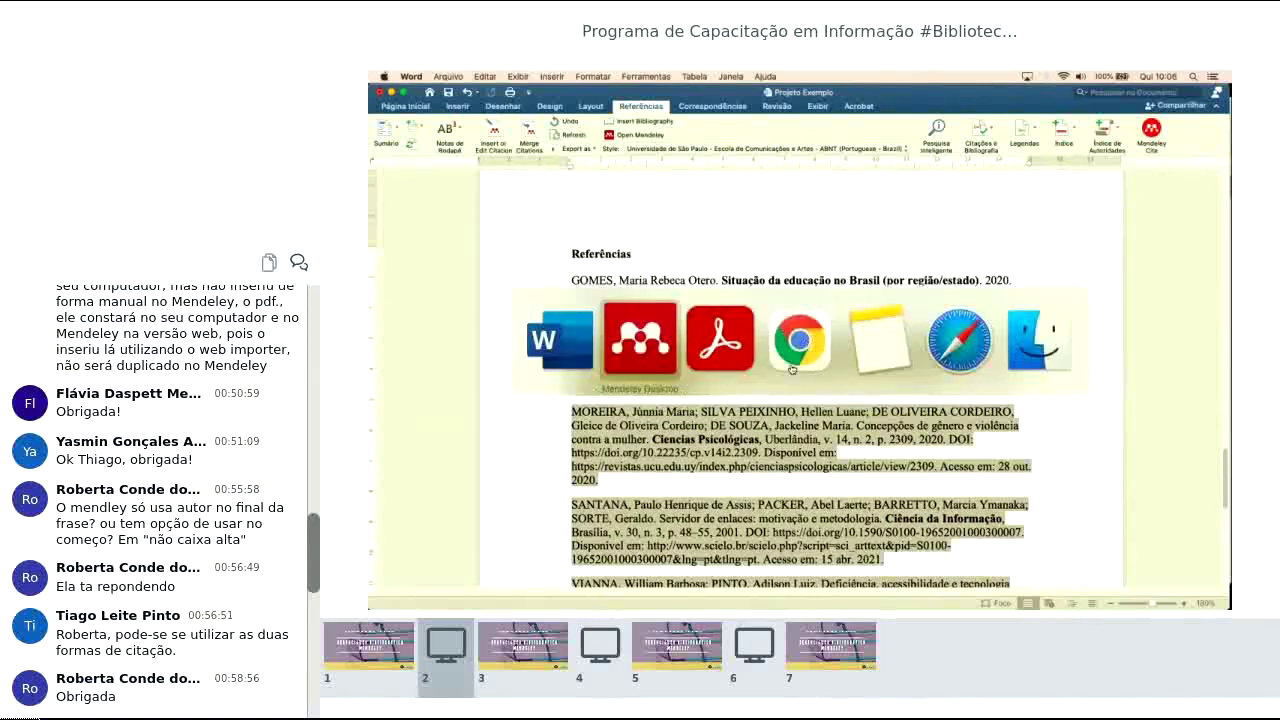
click(650, 362)
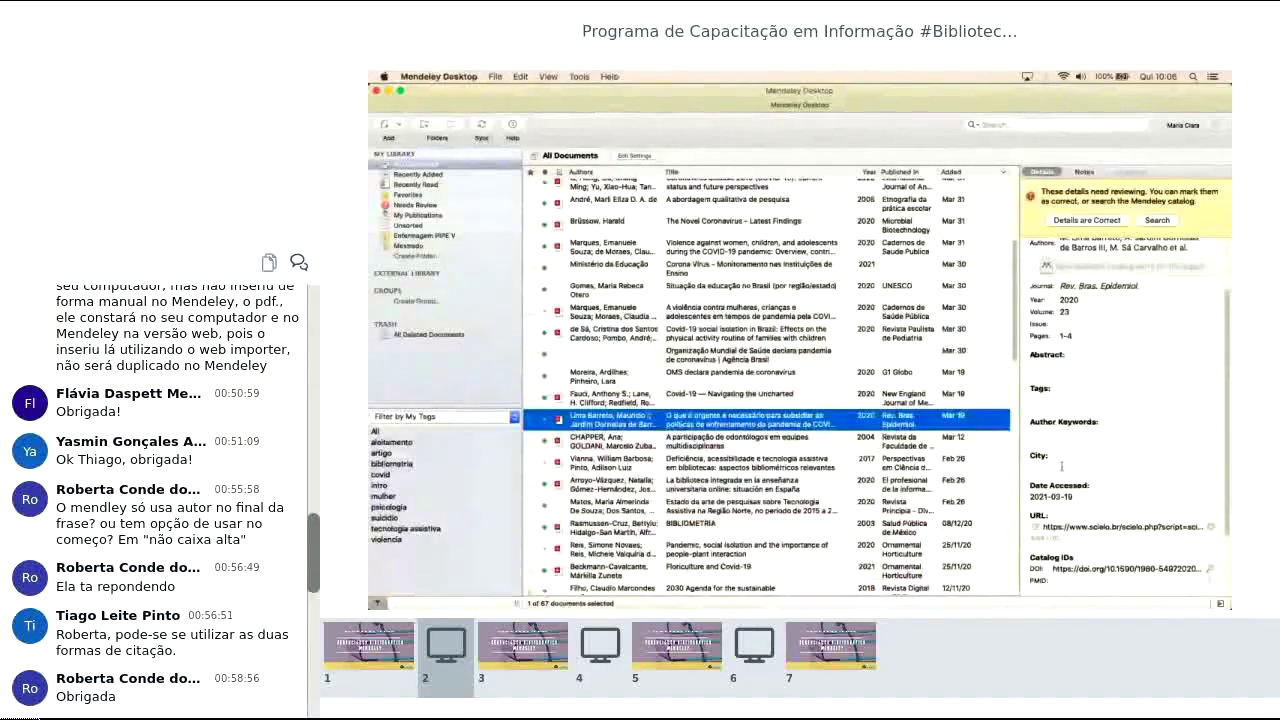
scroll(1100, 395, up, 3)
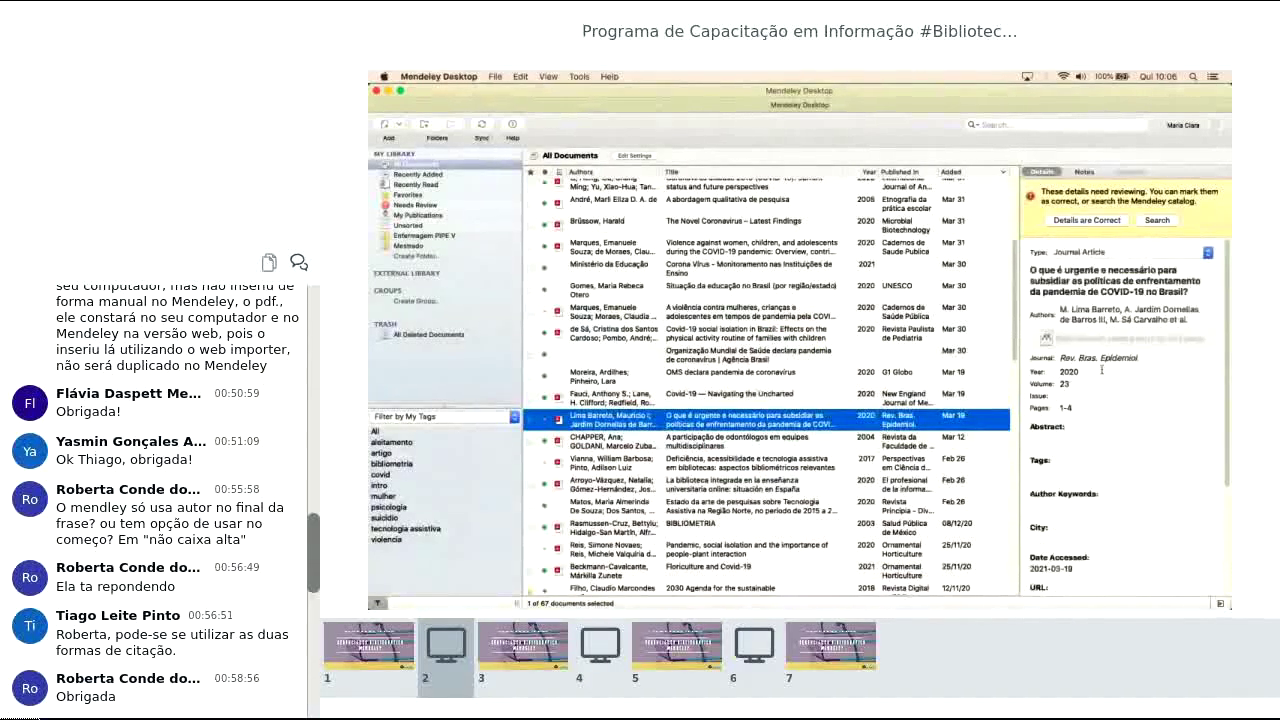
click(1100, 358)
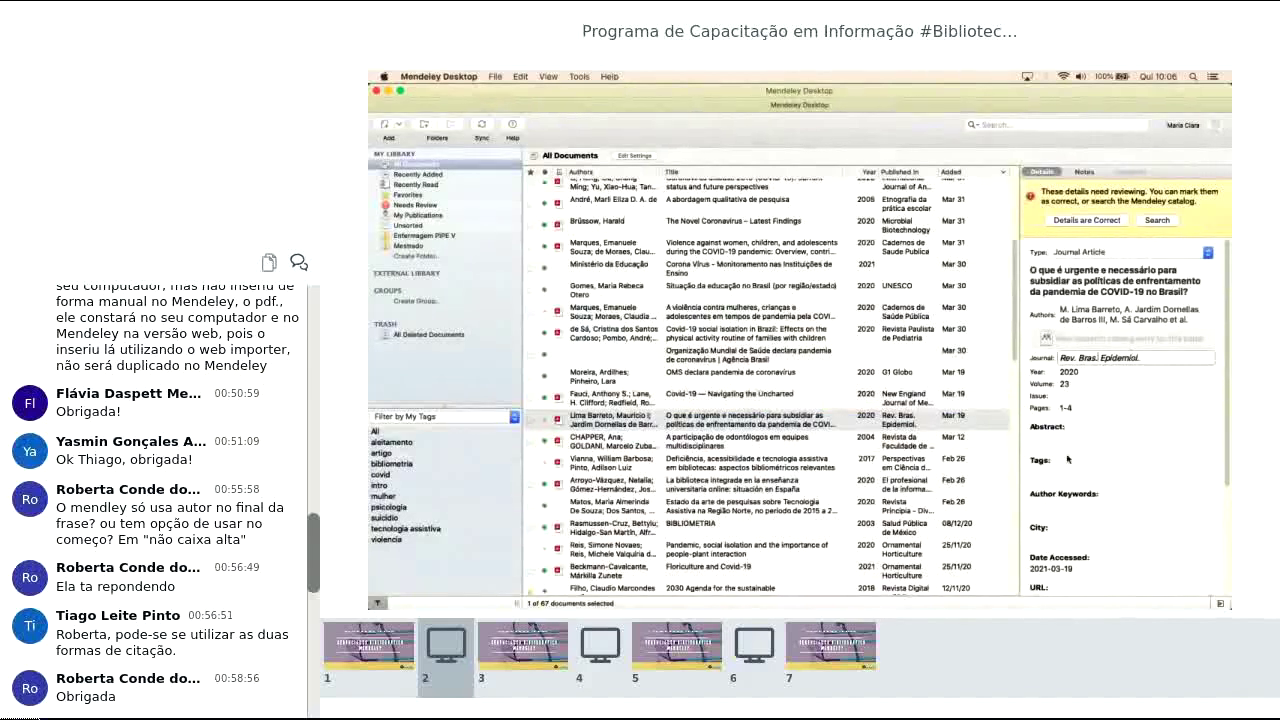
scroll(1090, 400, down, 3)
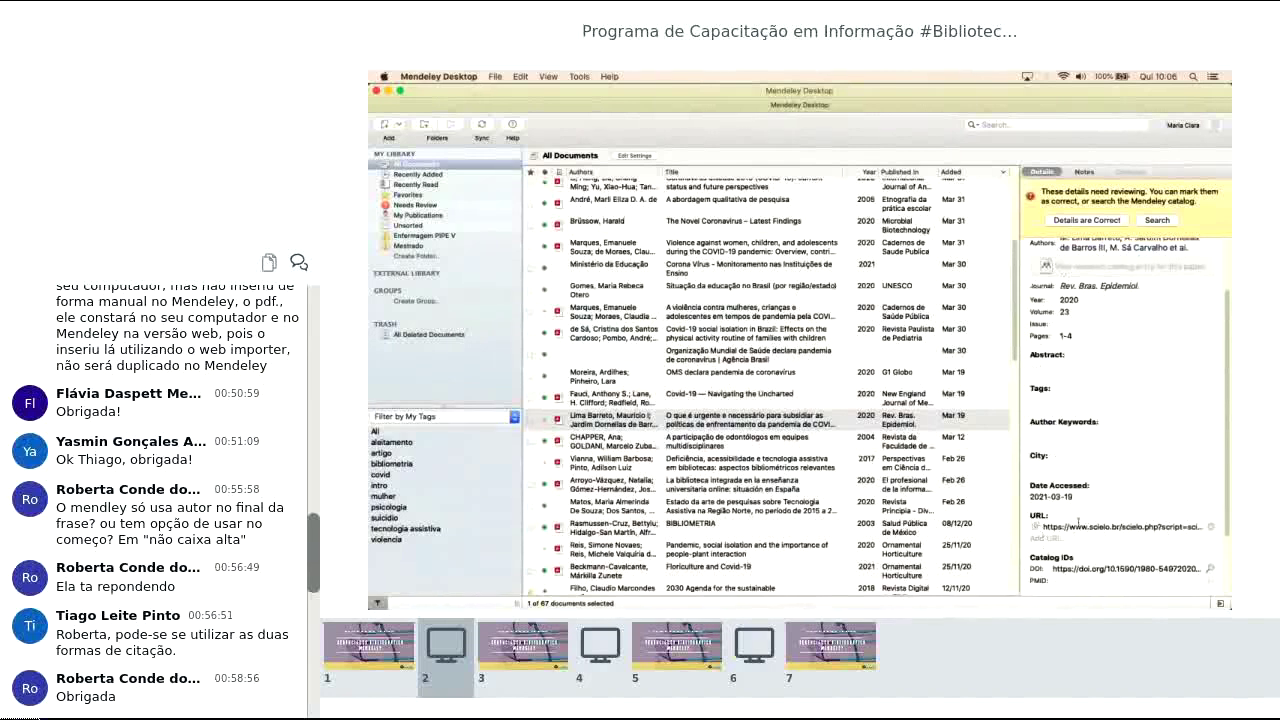
click(1036, 528)
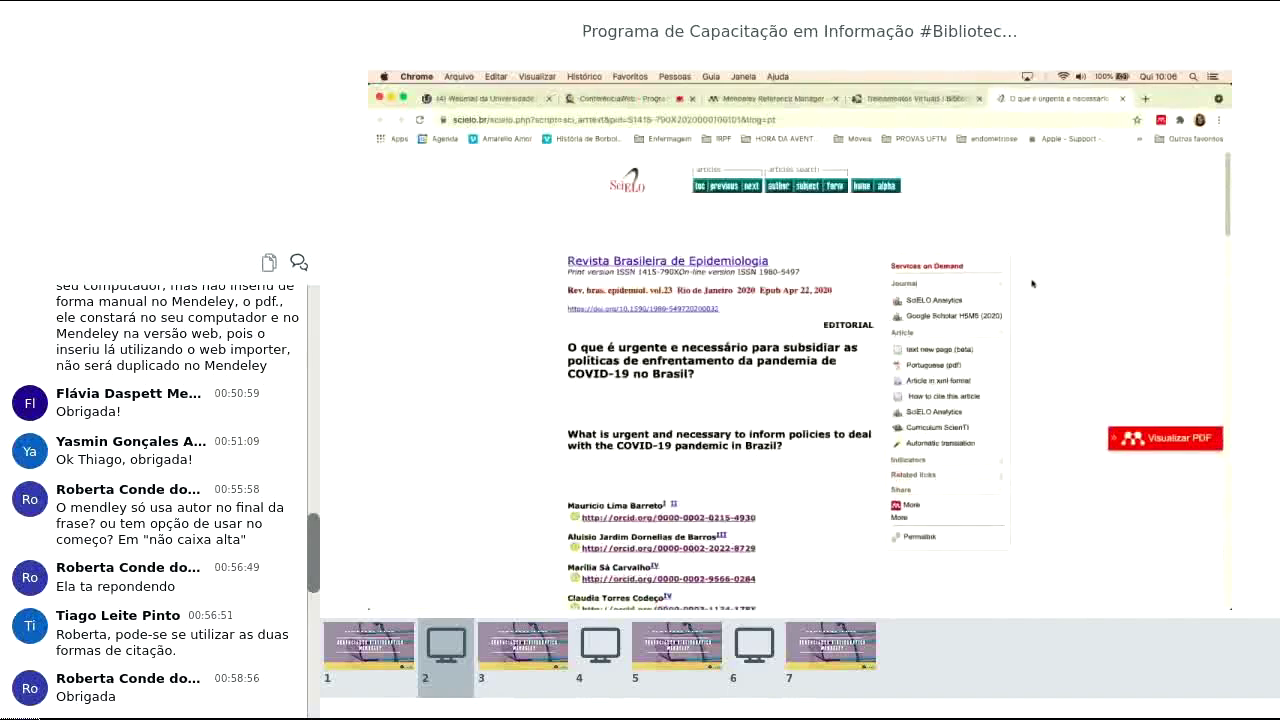
Step: Return to Mendeley Desktop and check the COVID-19 article's title, journal, volume, pages, city, access date, URL and DOI fields
key(super+Tab)
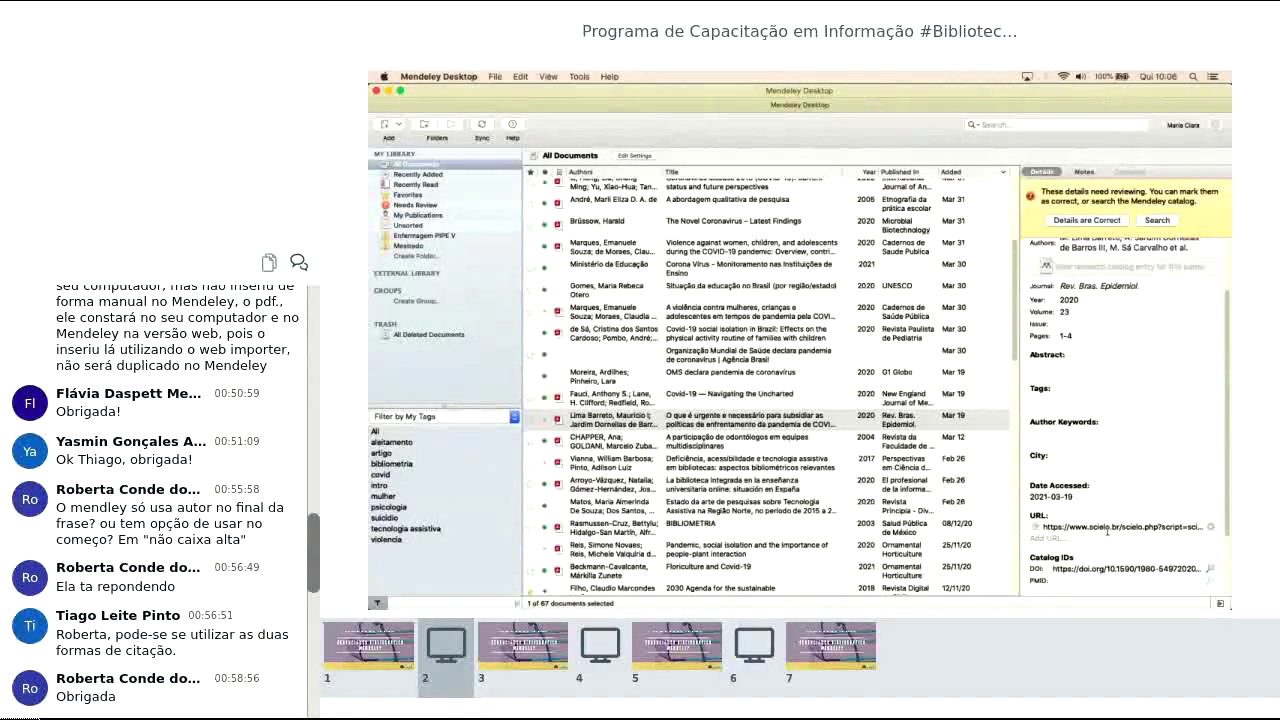
scroll(1143, 407, up, 3)
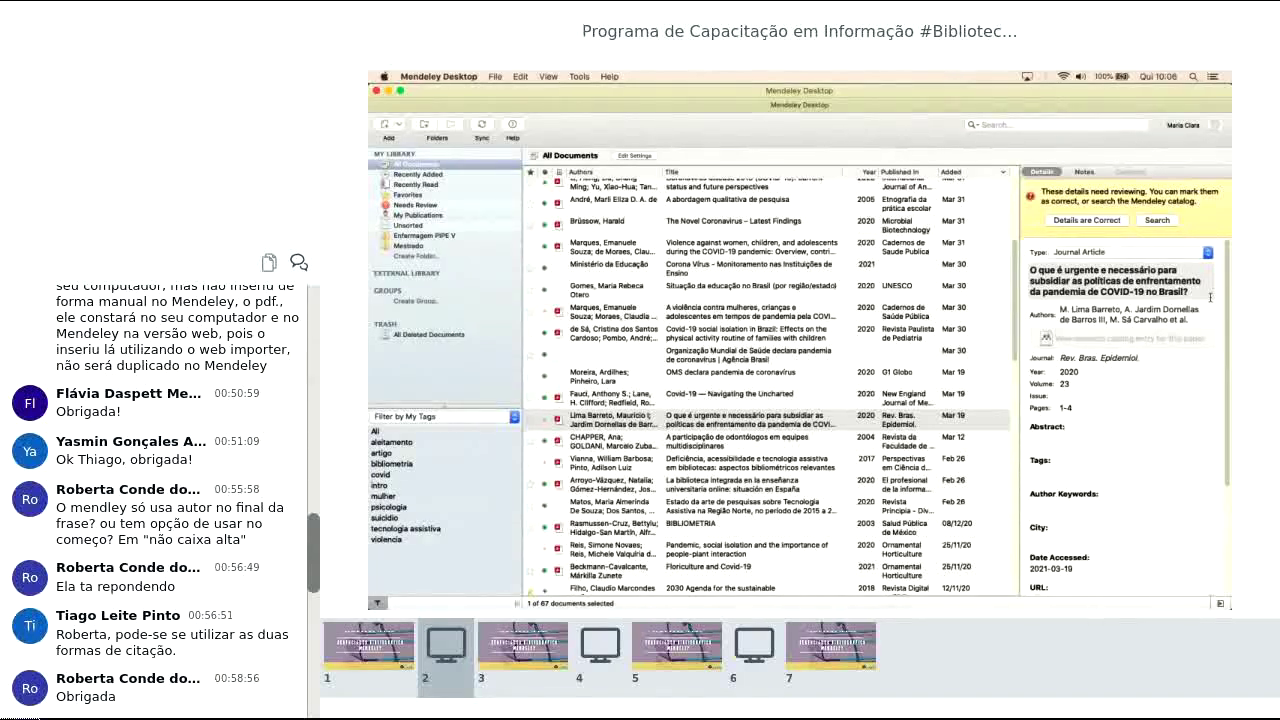
scroll(1153, 419, down, 5)
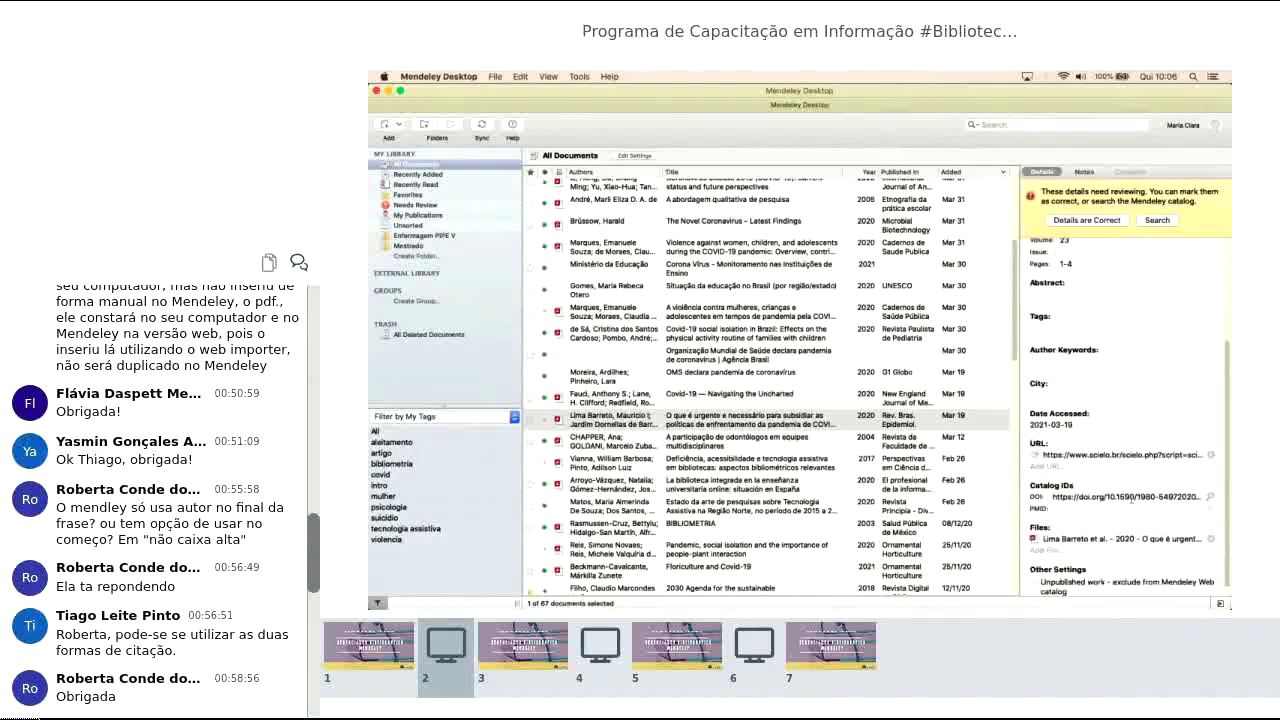
scroll(1164, 405, up, 5)
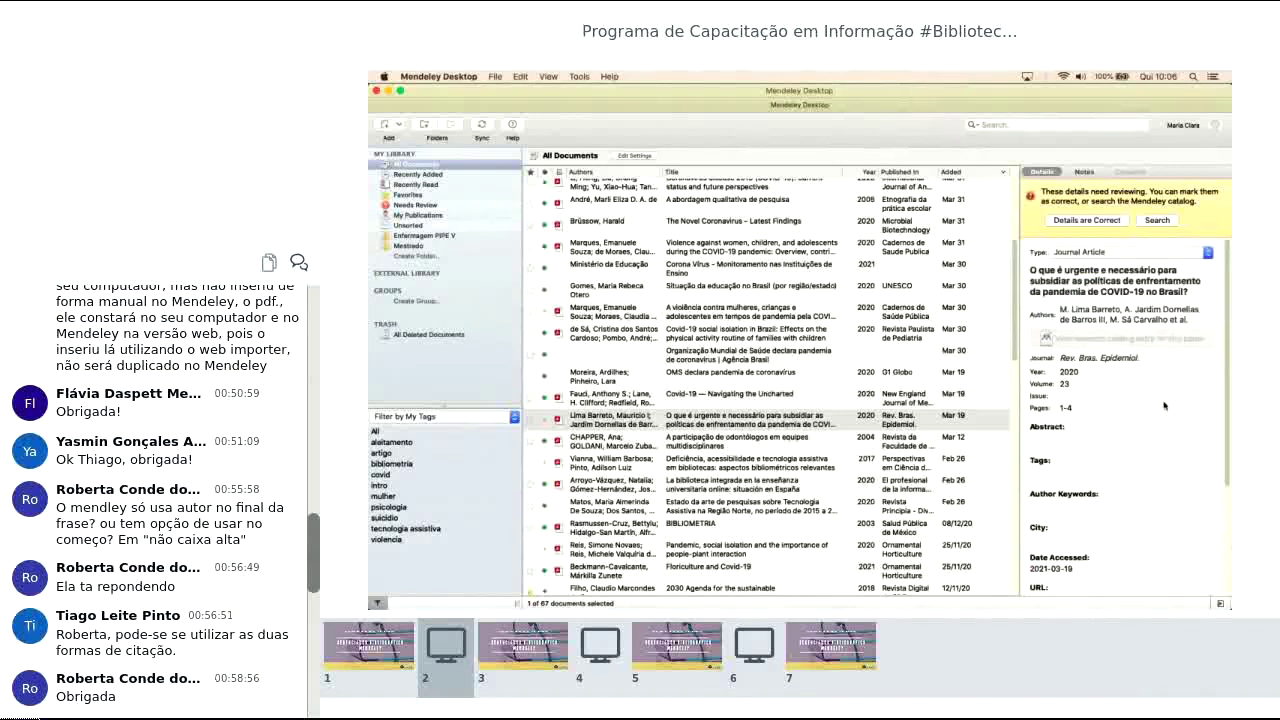
scroll(1164, 405, down, 5)
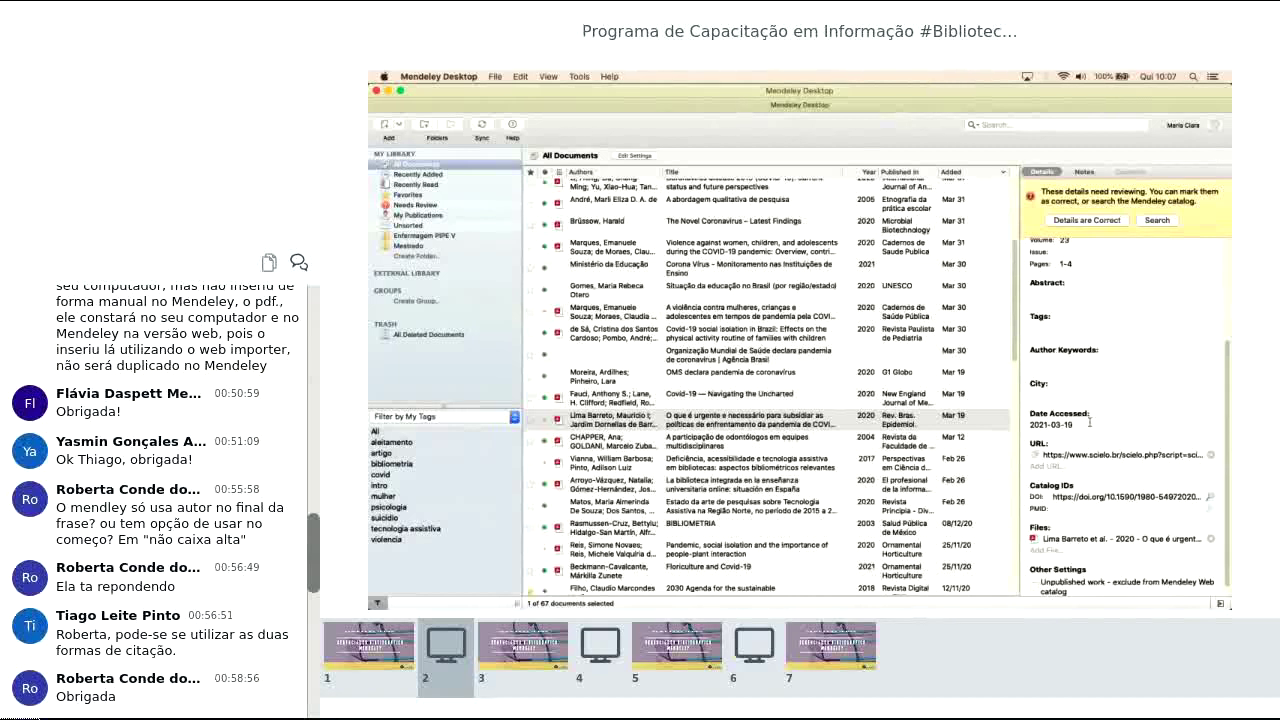
Step: Fill in the COVID-19 article's City field in Mendeley with "Rio de Janeiro", copied from its SciELO page
click(1035, 455)
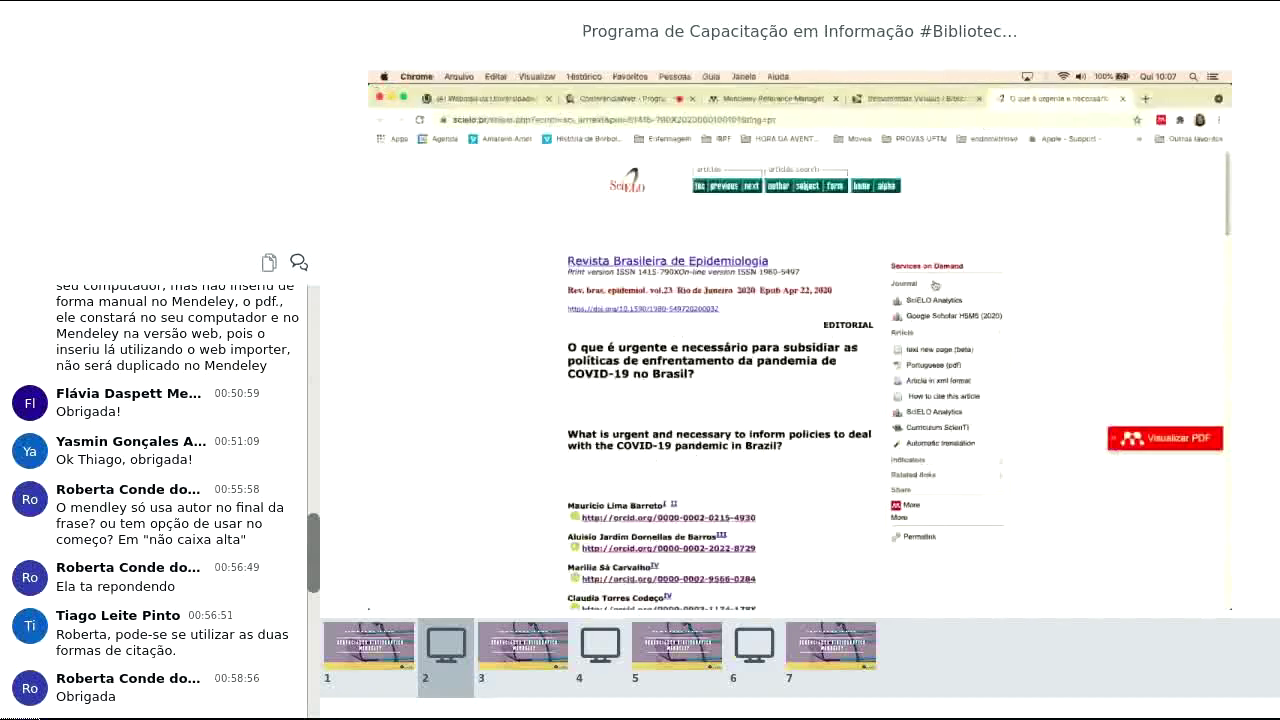
drag(678, 290, 731, 289)
key(super+Tab)
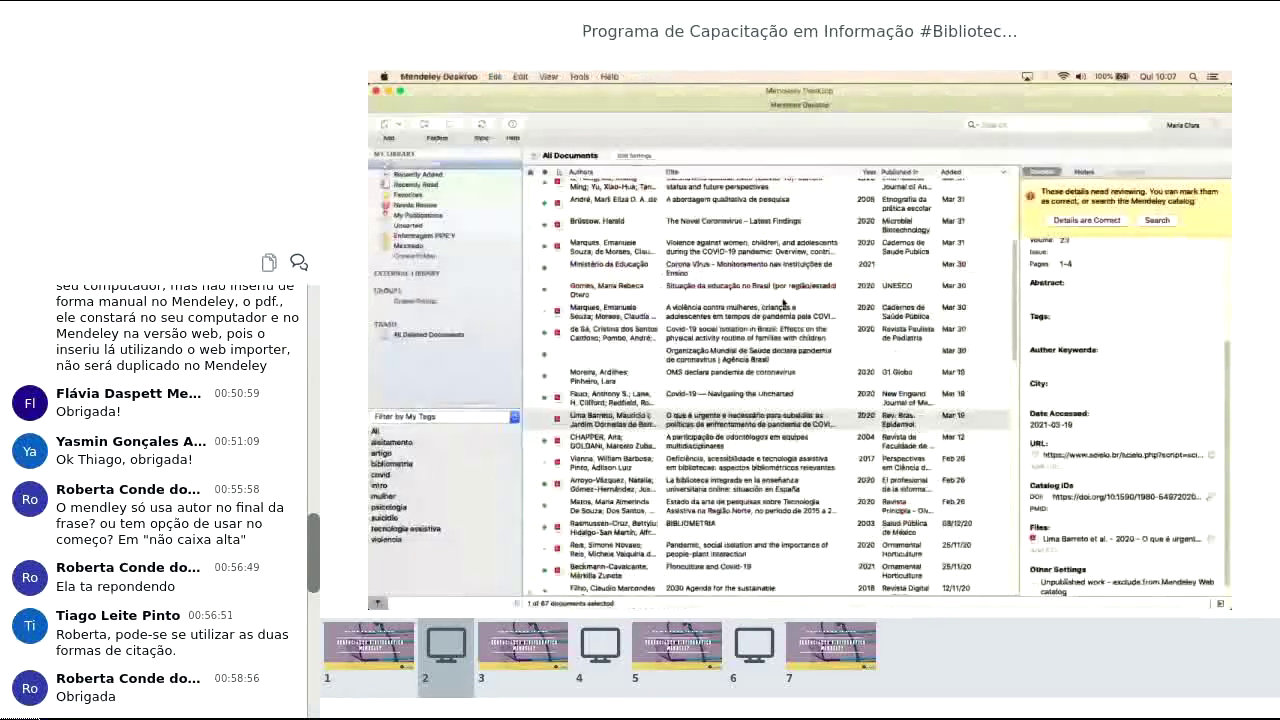
Step: Replace the article's abbreviated journal title in Mendeley with "Revista Brasileira de Epidemiologia", copied from the SciELO page
key(super+Tab)
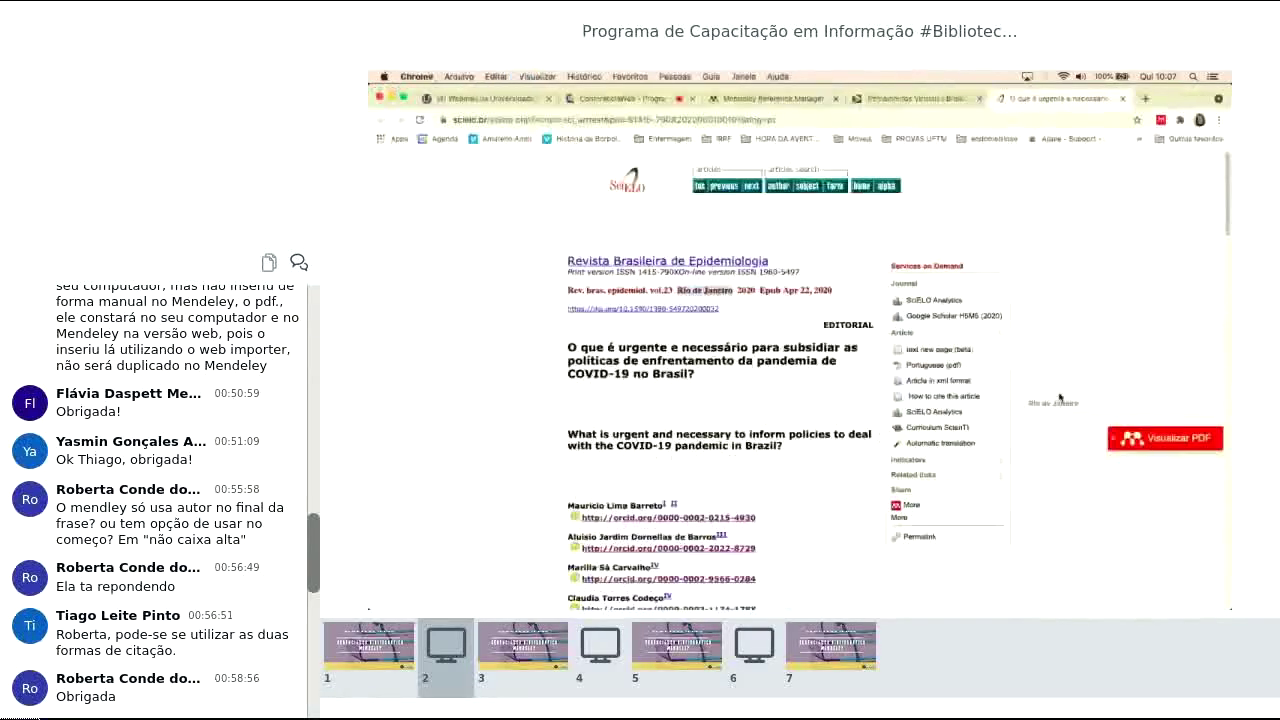
drag(566, 262, 769, 262)
key(super+c)
key(super+Tab)
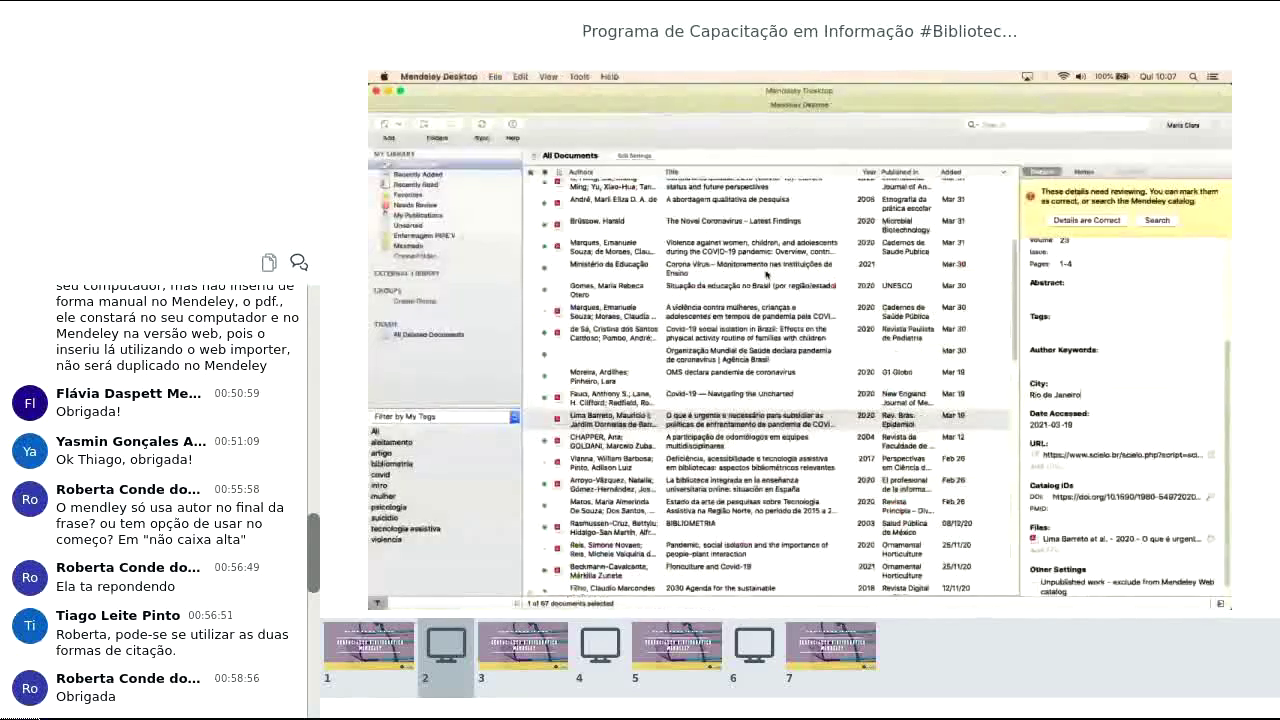
scroll(1120, 380, up, 5)
click(1052, 357)
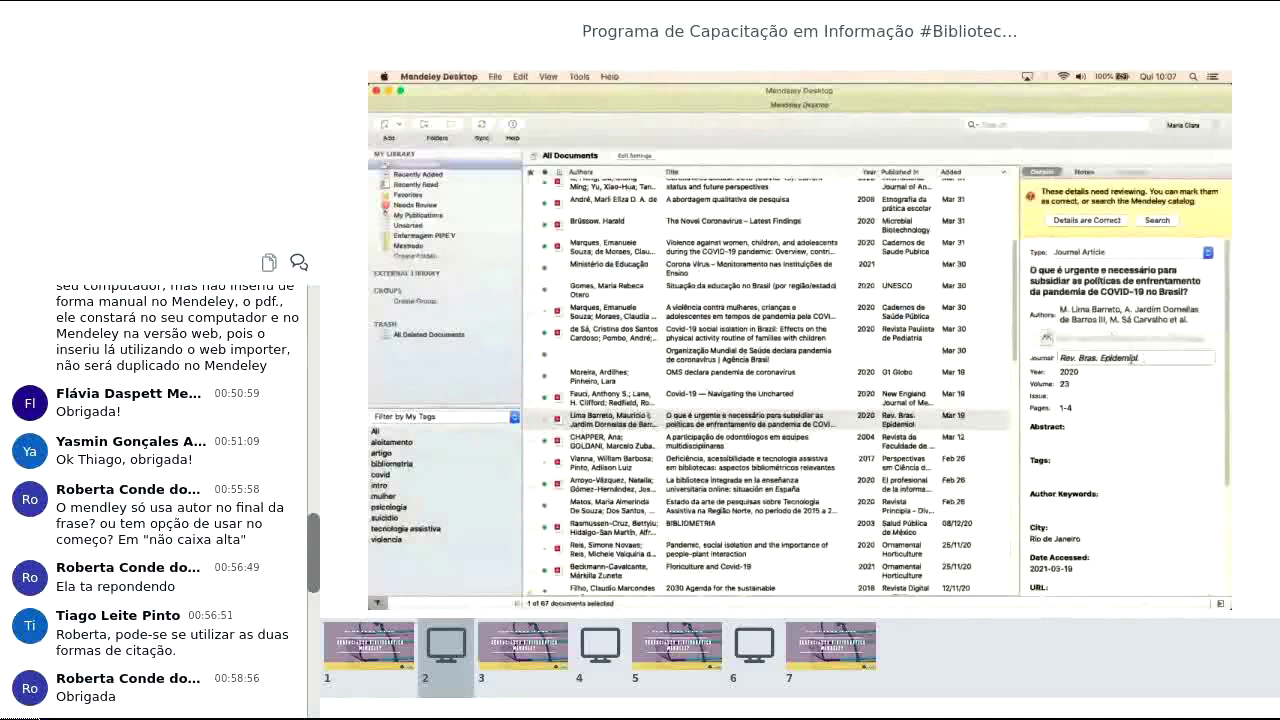
key(super+v)
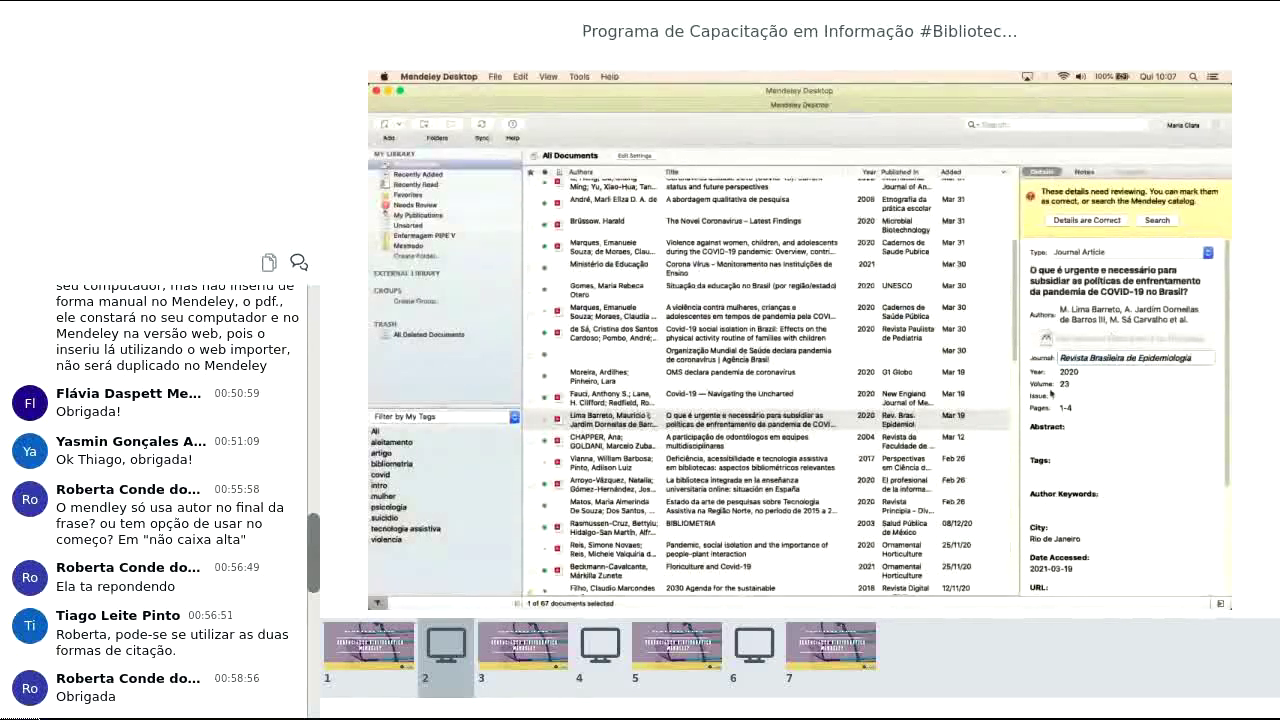
key(Return)
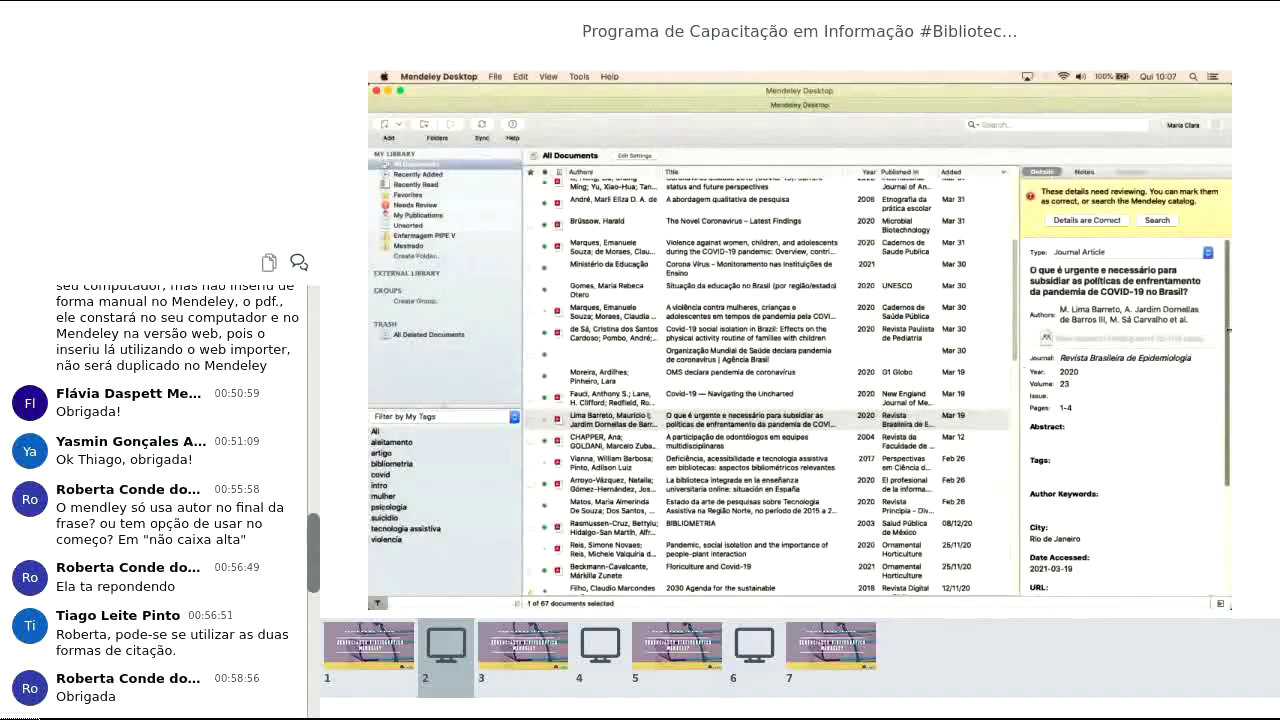
scroll(1226, 334, down, 3)
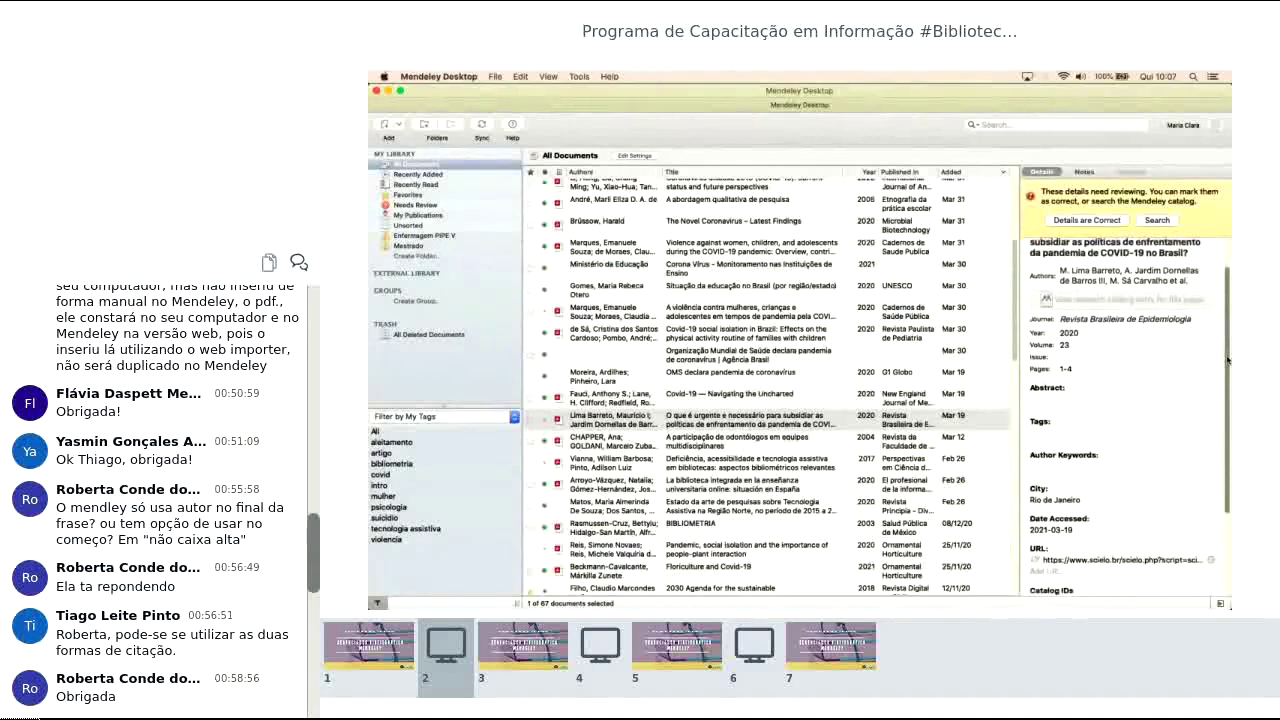
scroll(1228, 325, up, 3)
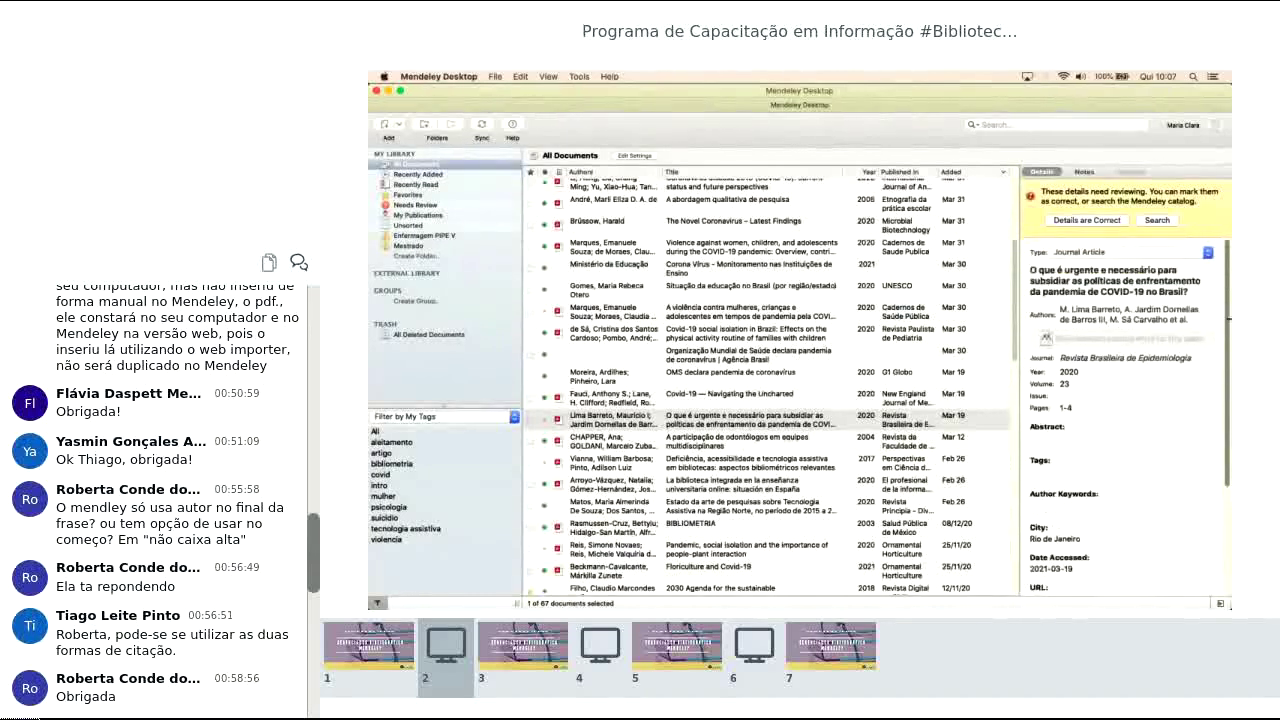
Step: Switch to the Word document and refresh the Mendeley citations and bibliography with the corrected article details
key(super+Tab)
key(super+Tab)
key(super+Tab)
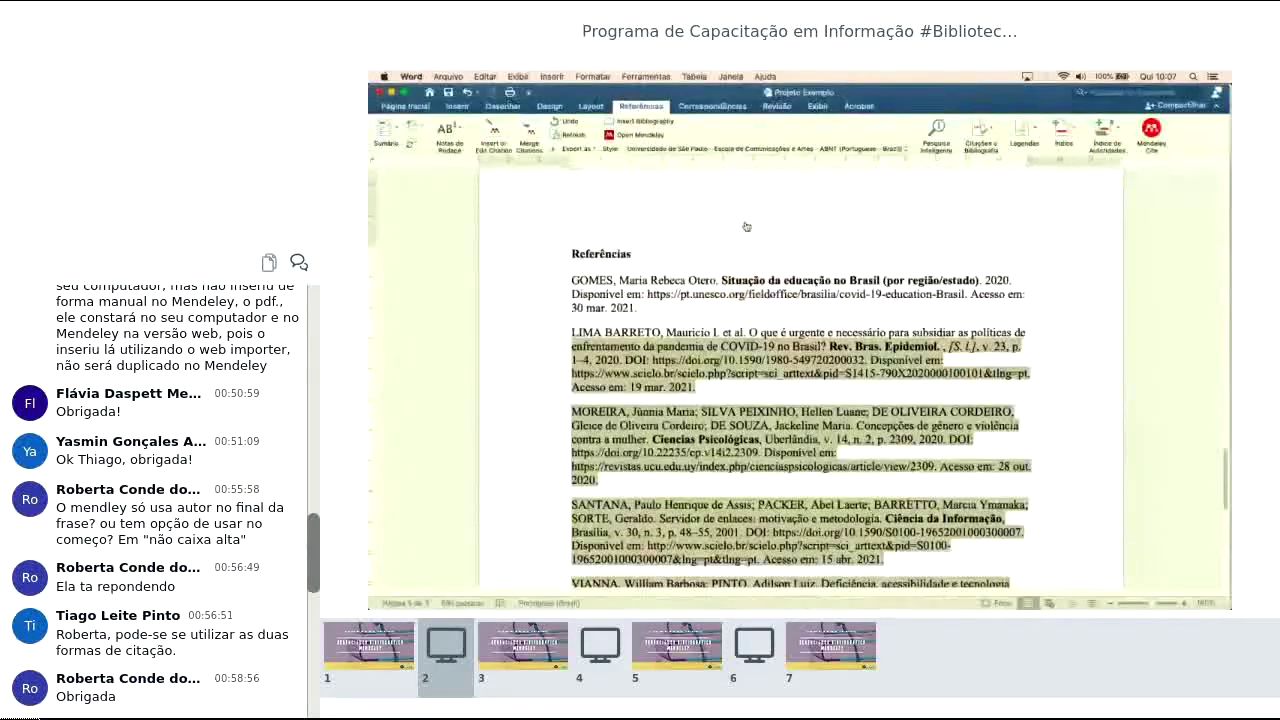
click(568, 136)
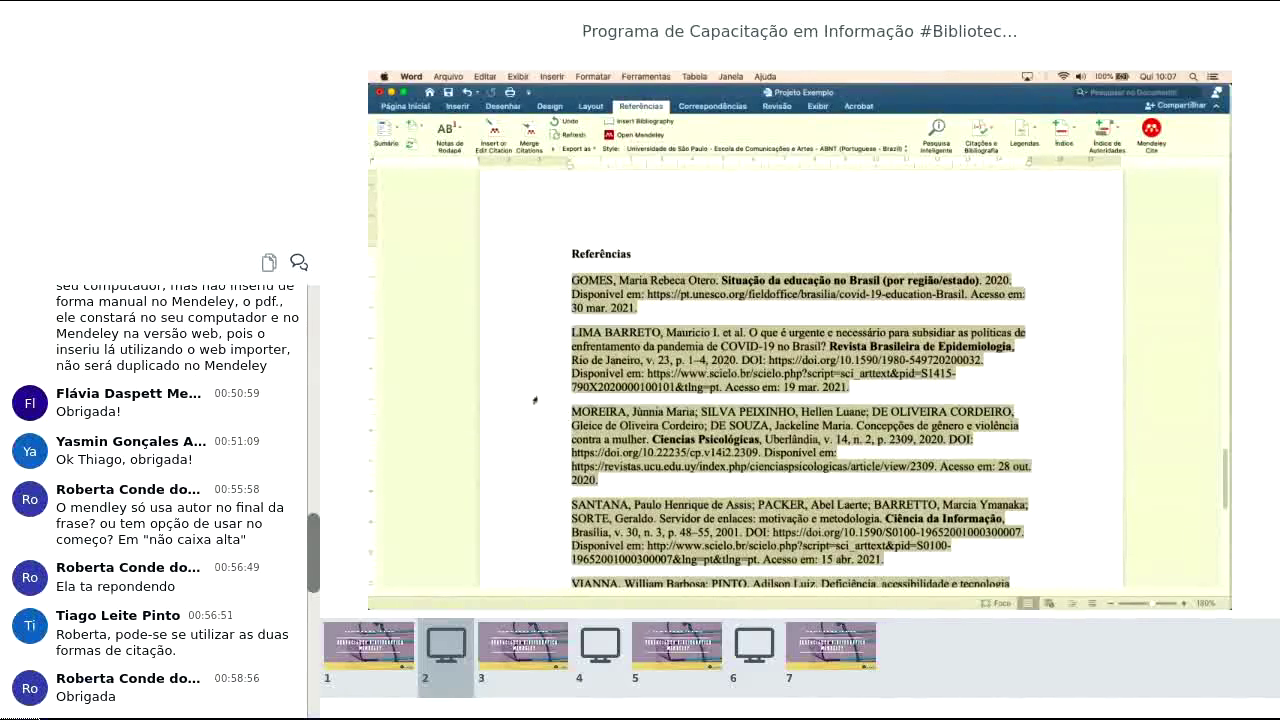
key(super+Tab)
key(super+Tab)
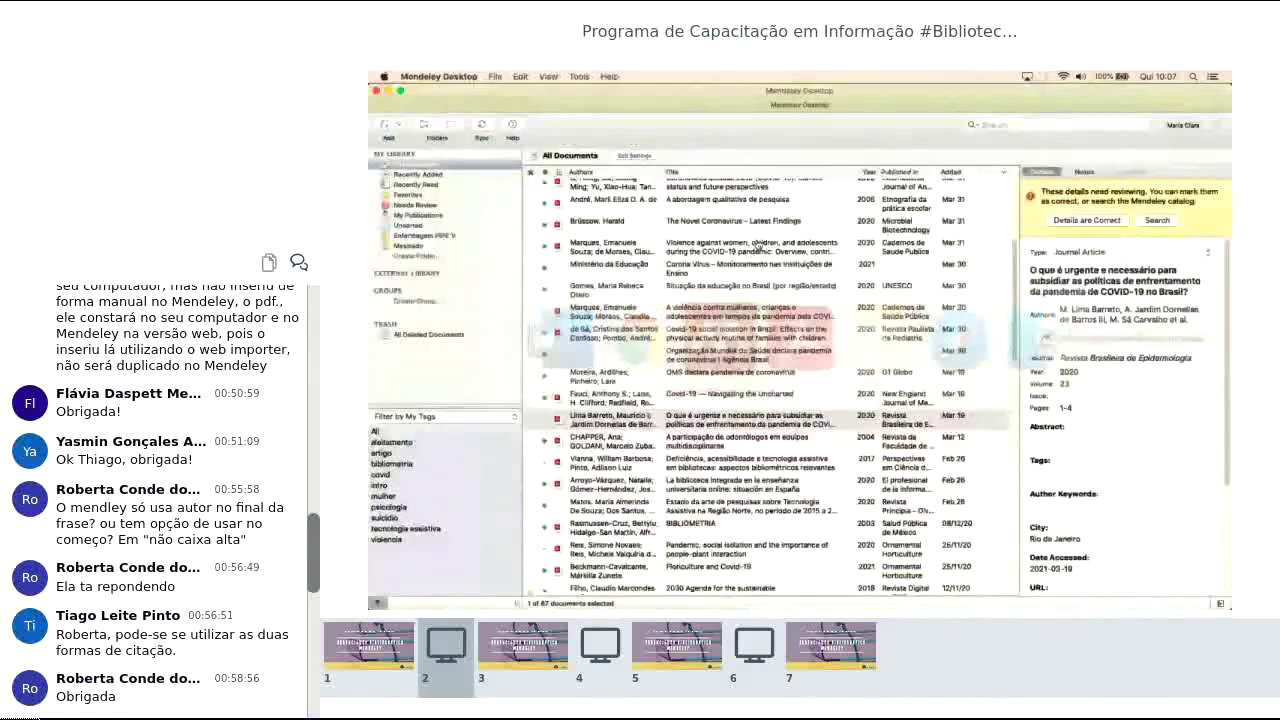
key(super+Tab)
key(Right)
key(Right)
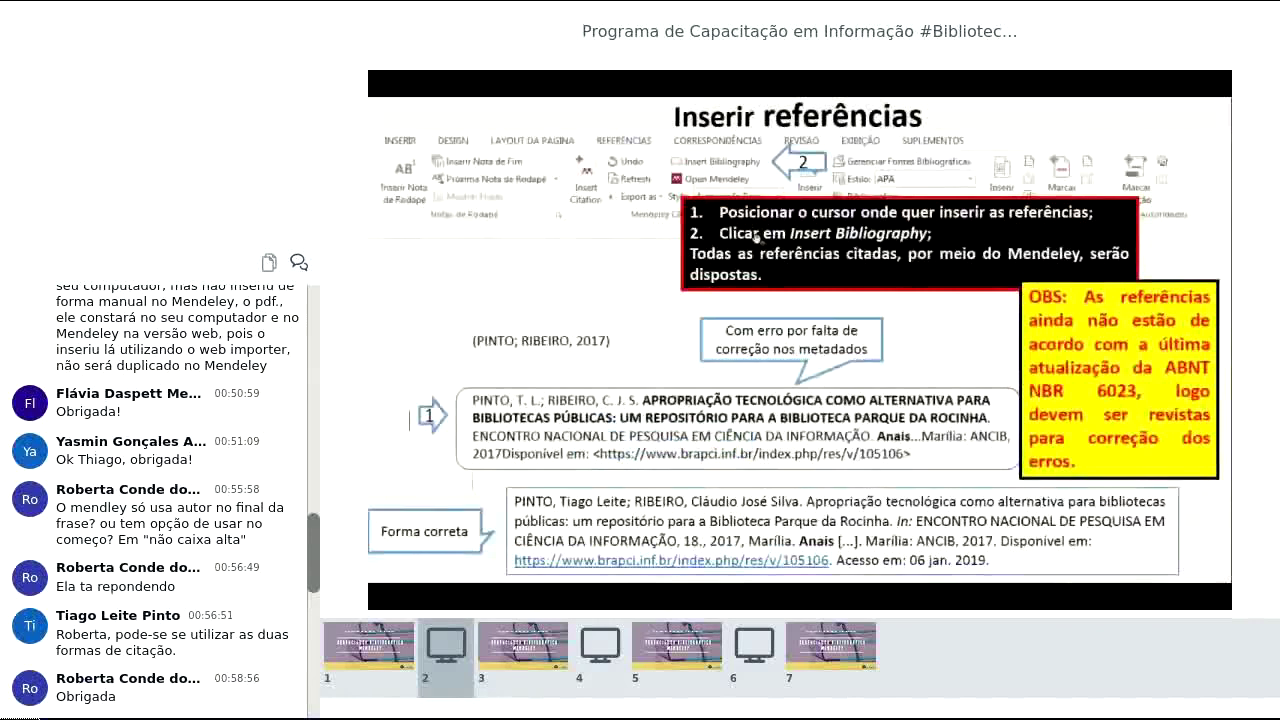
key(Right)
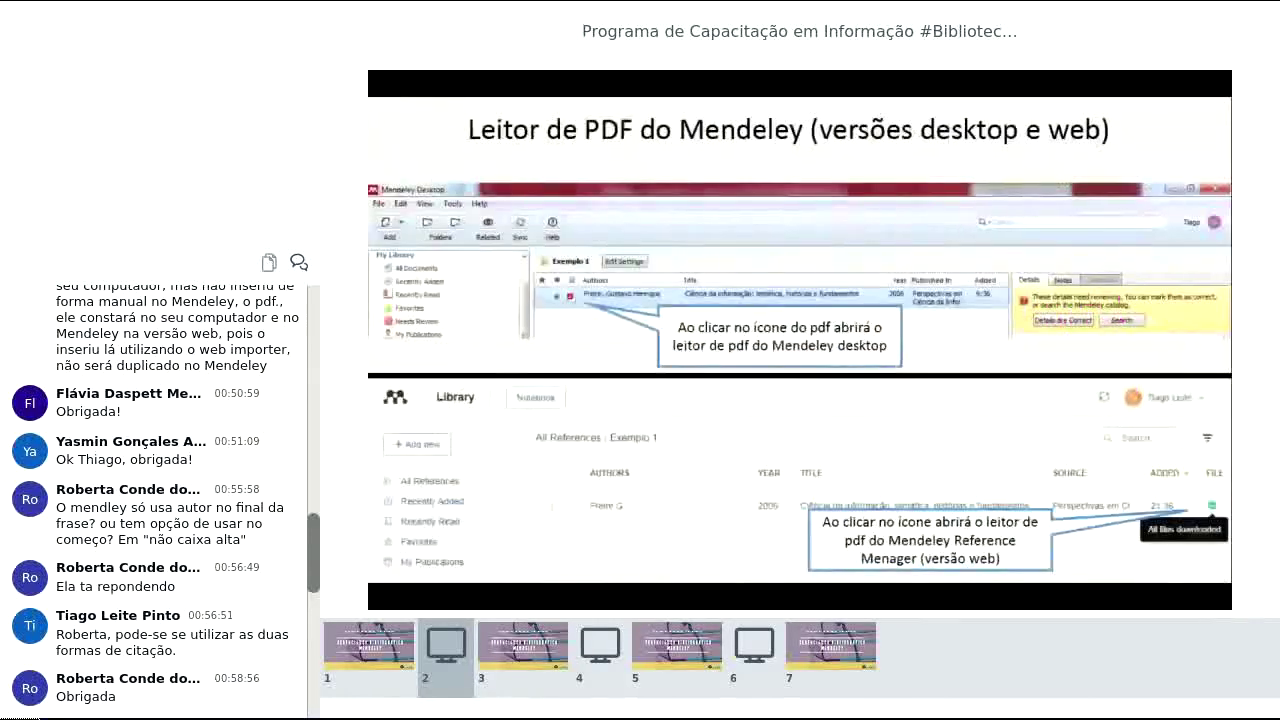
key(Right)
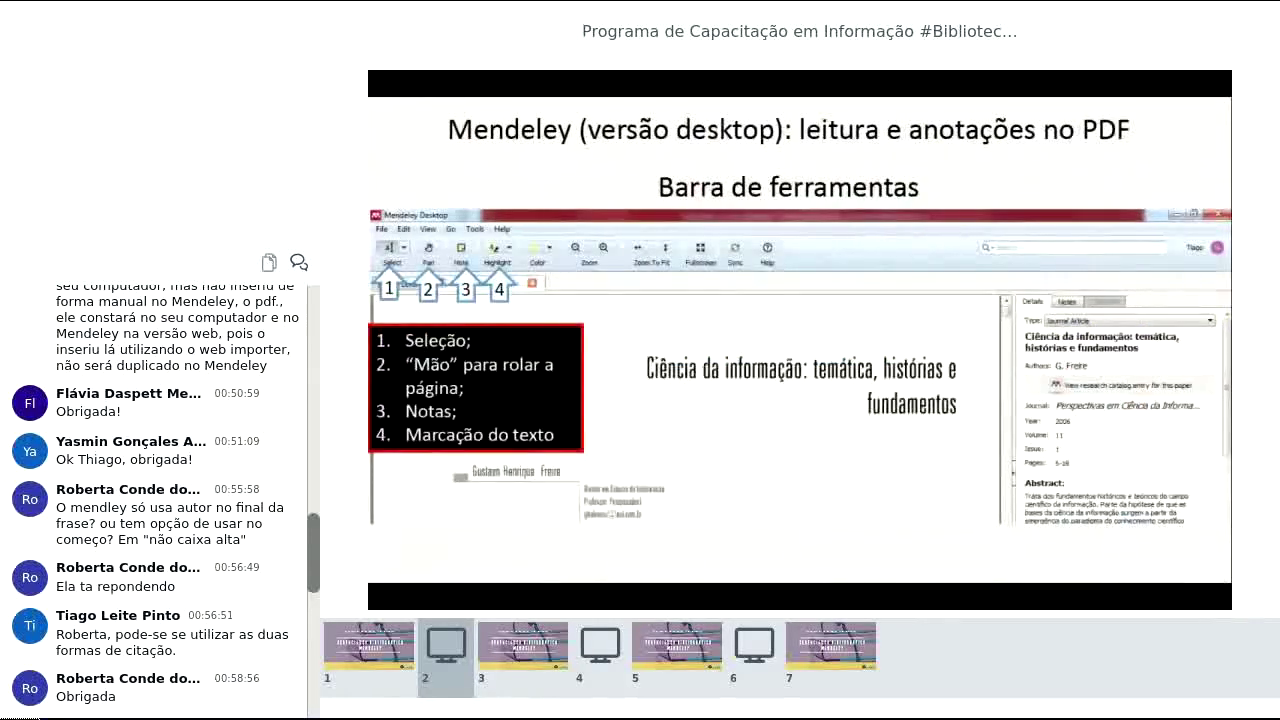
key(Right)
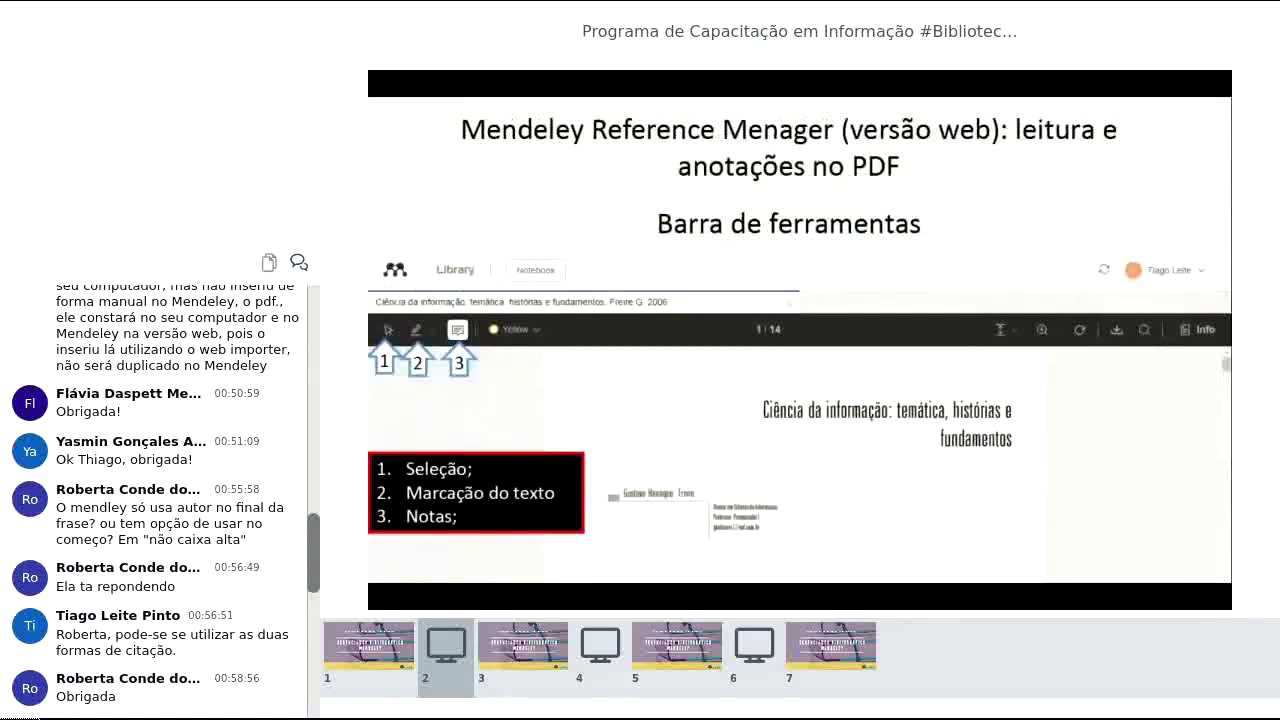
key(Right)
key(Right)
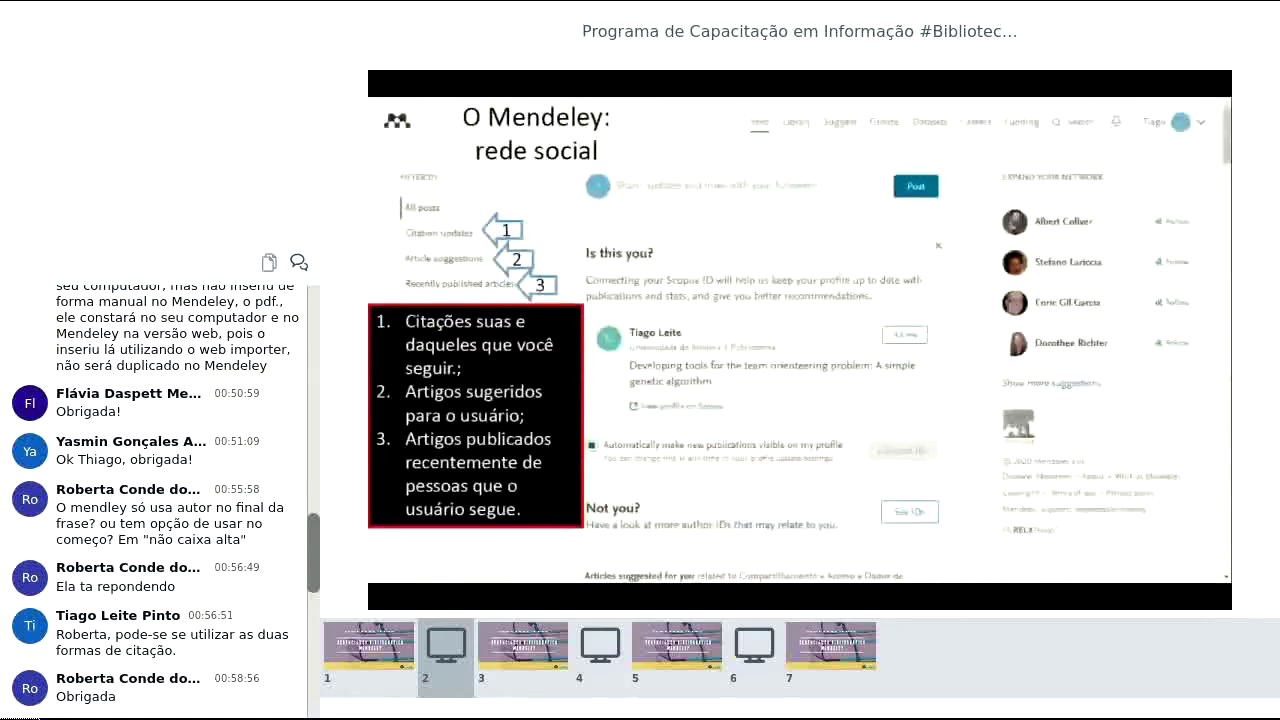
key(Left)
key(Right)
key(Right)
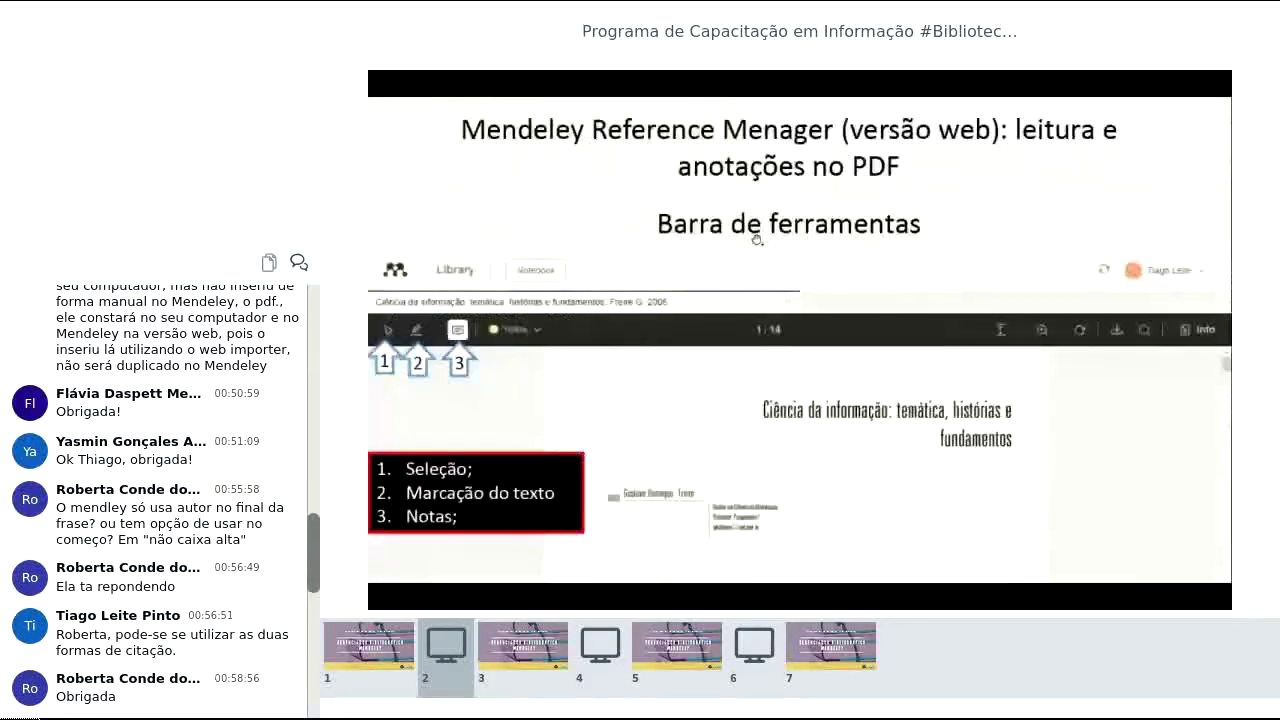
key(Left)
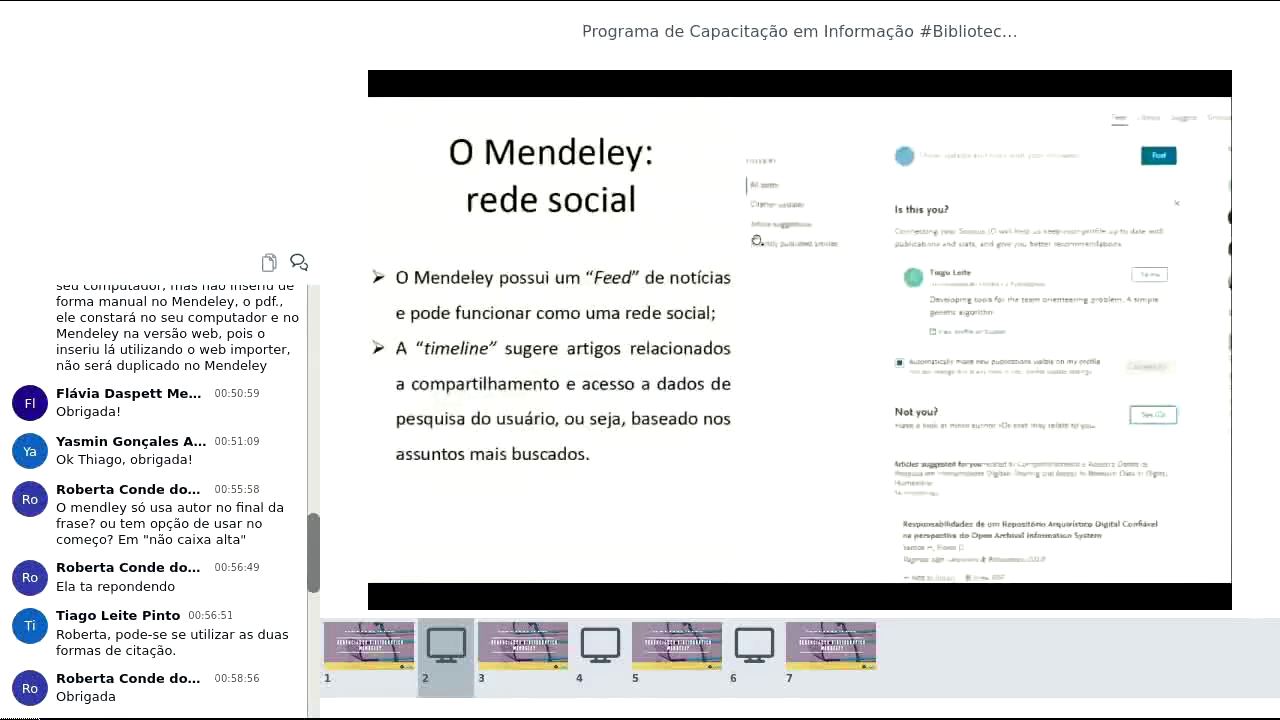
key(Right)
key(Right)
key(Left)
key(Left)
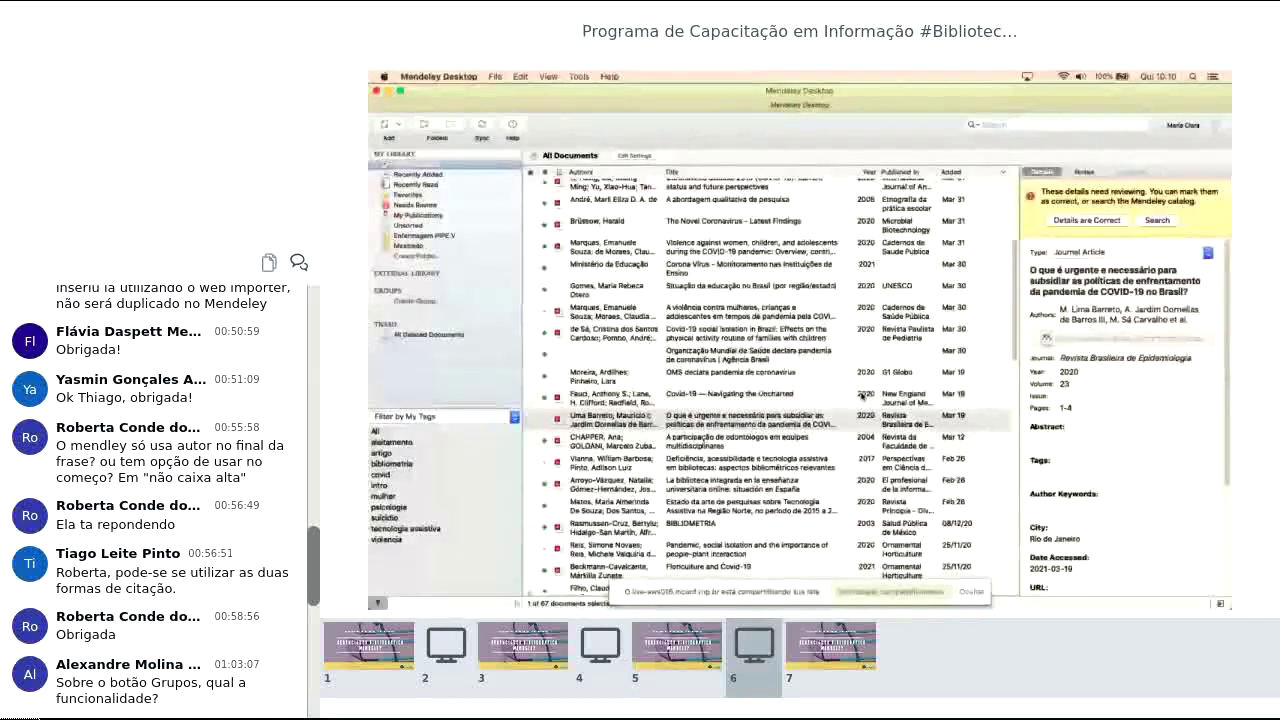
Step: In Mendeley Desktop, create a private group named "Mestrado" without inviting anyone, and return to the list of all documents
click(419, 302)
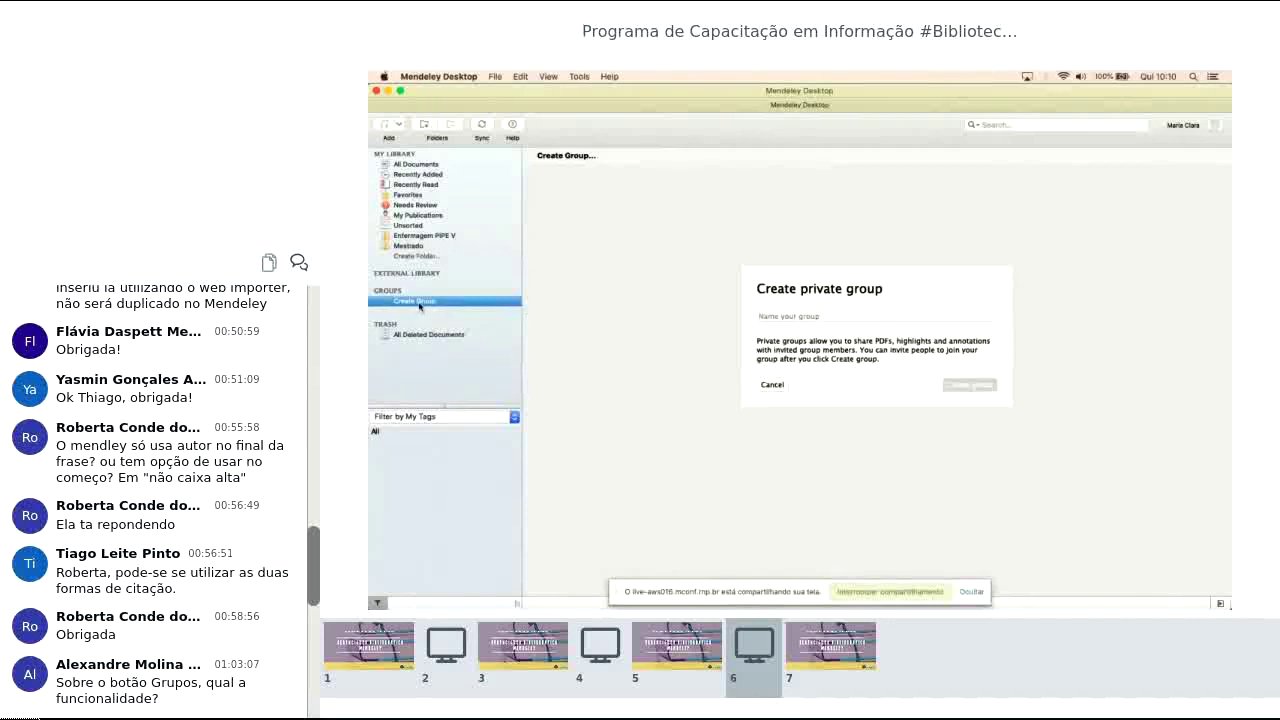
click(801, 316)
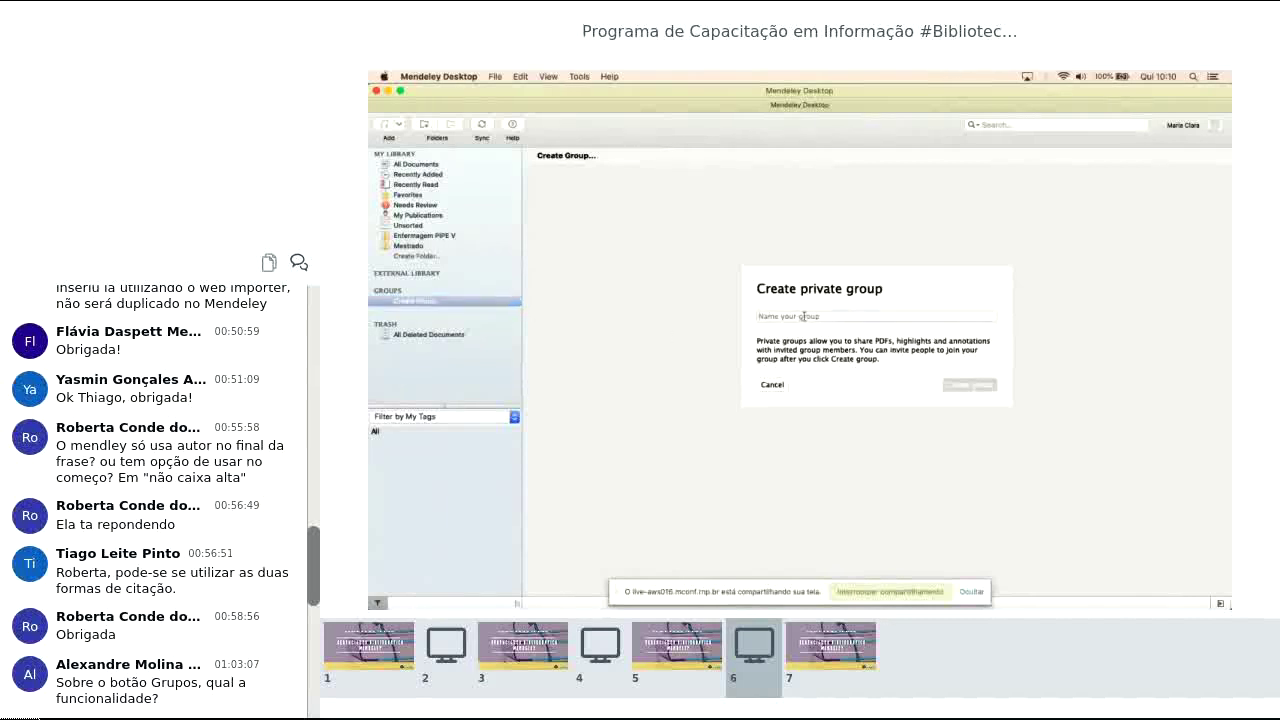
text(M)
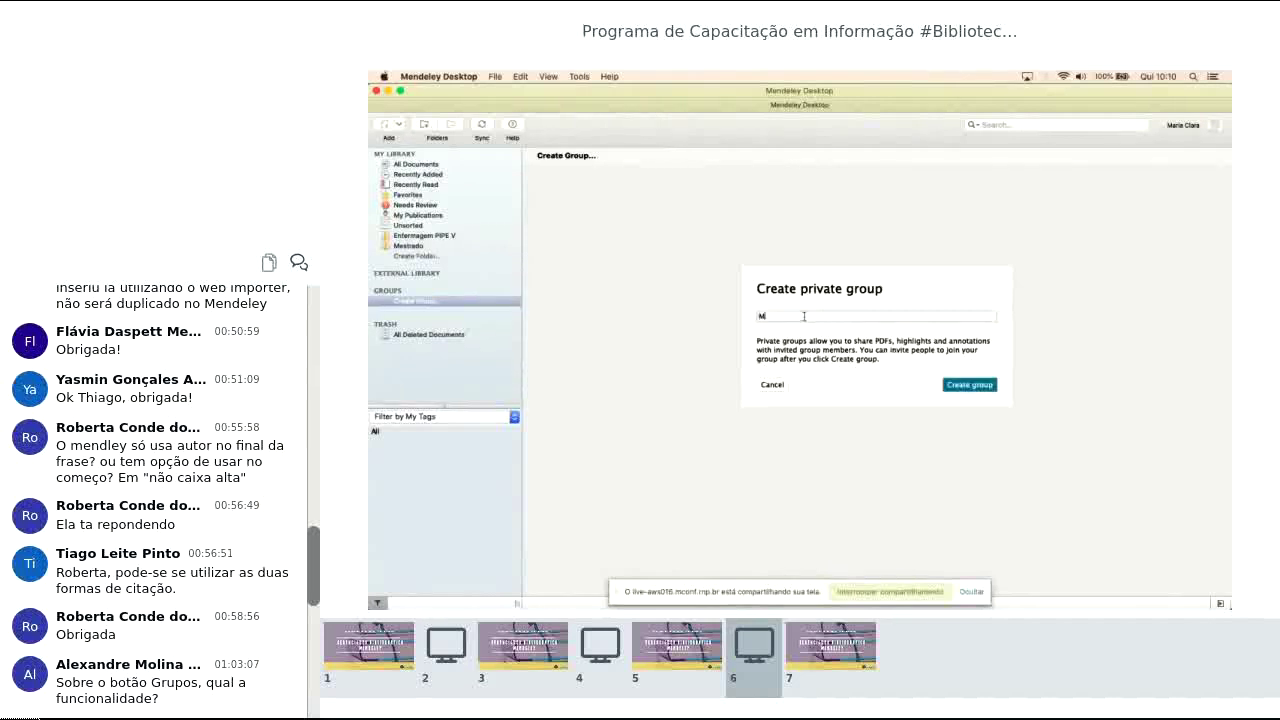
text(estrado)
click(964, 386)
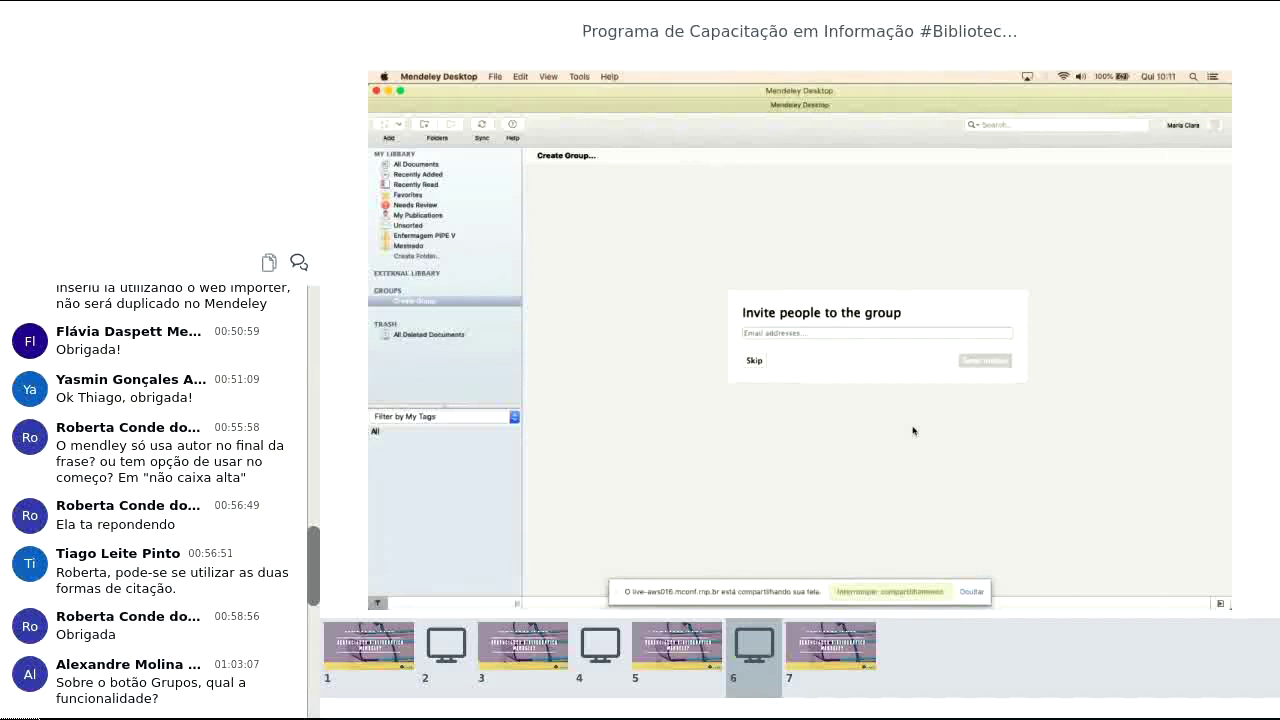
click(432, 166)
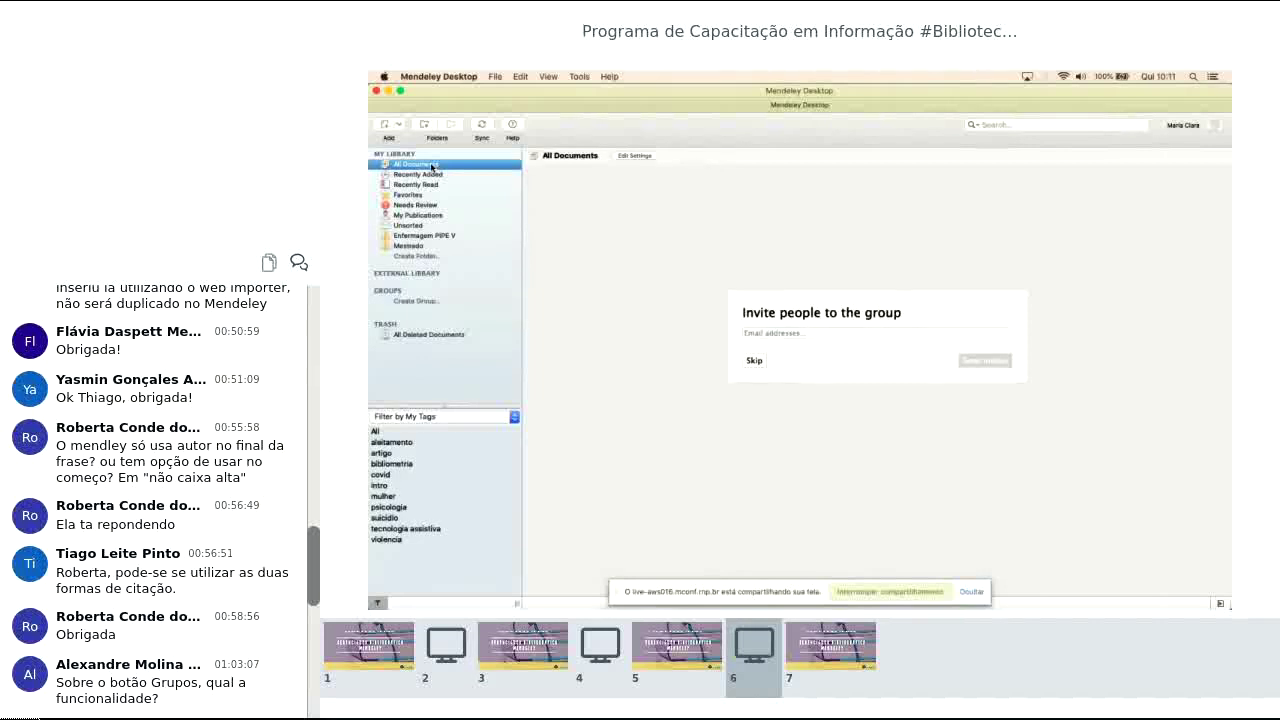
click(810, 333)
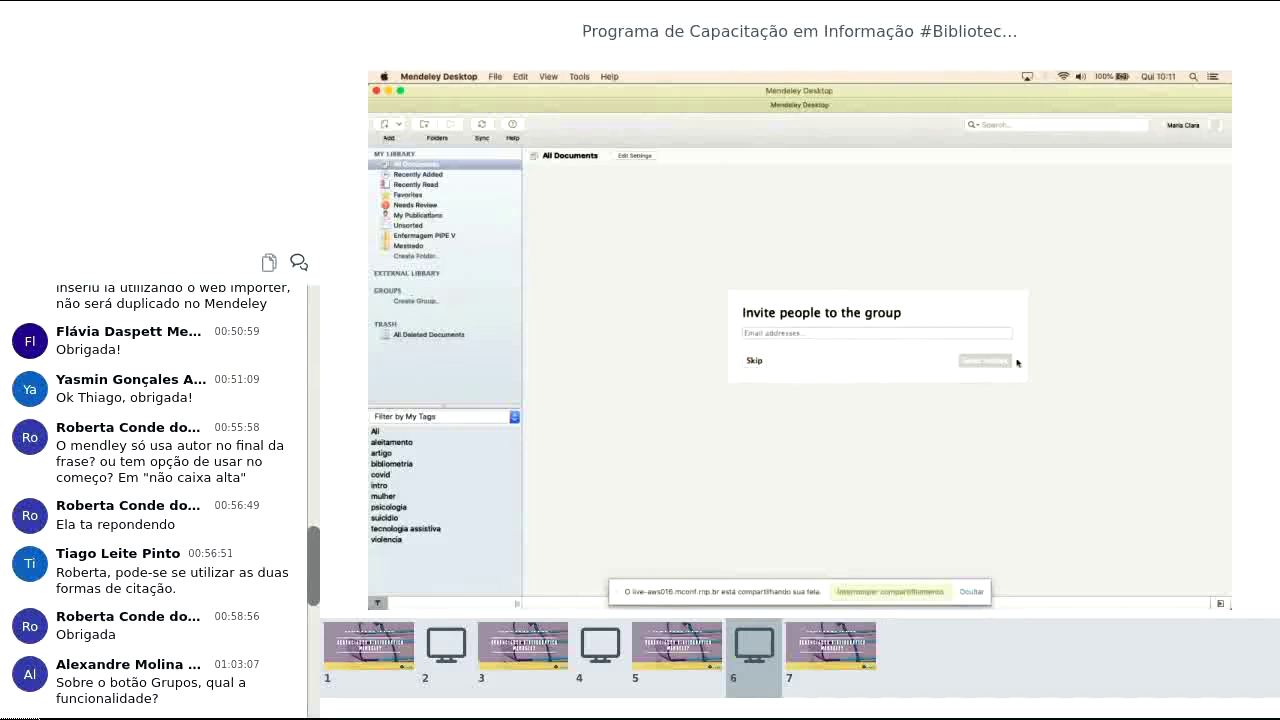
click(768, 362)
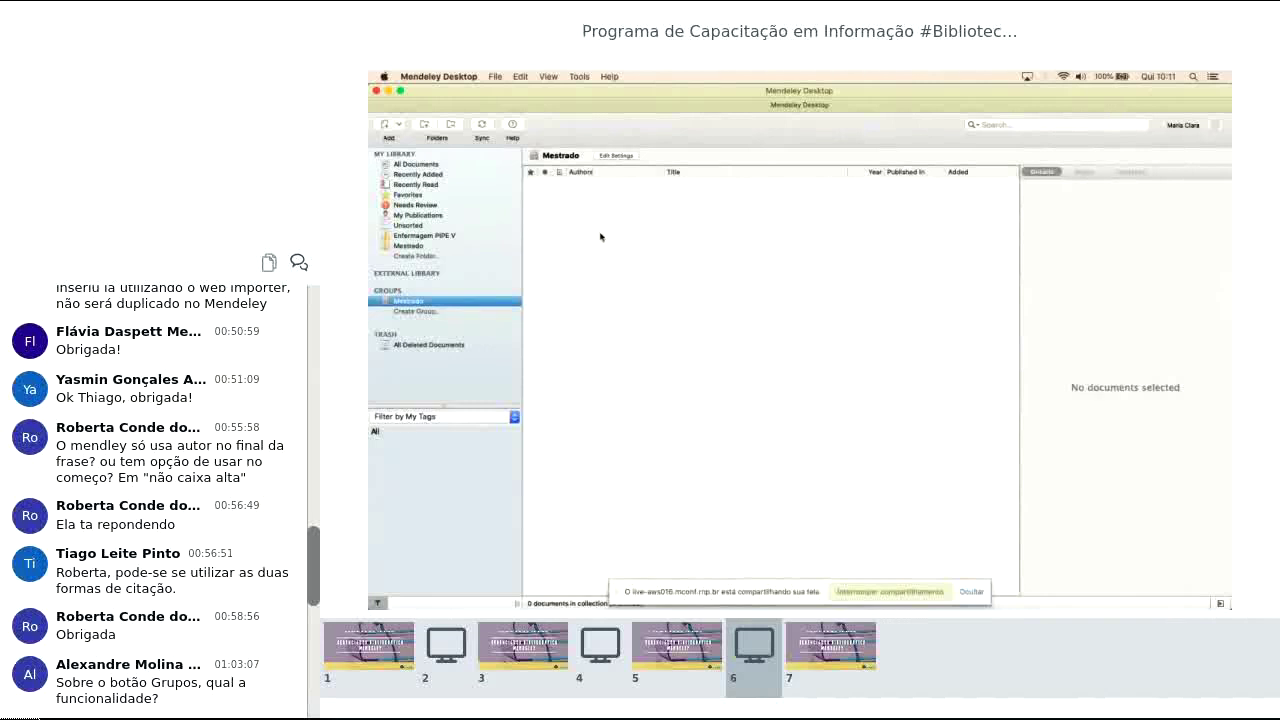
click(412, 164)
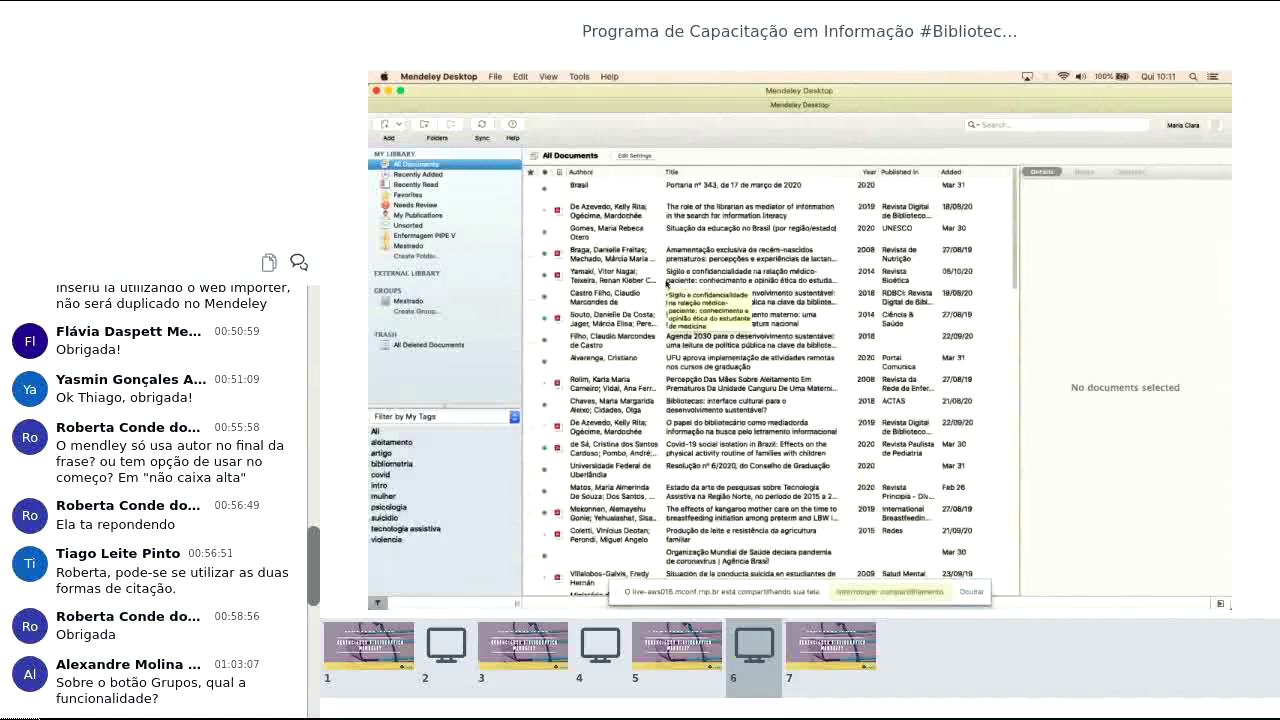
Step: Switch to the Word document and examine how the Vancouver style formats the in-text citations and the reference list
click(497, 136)
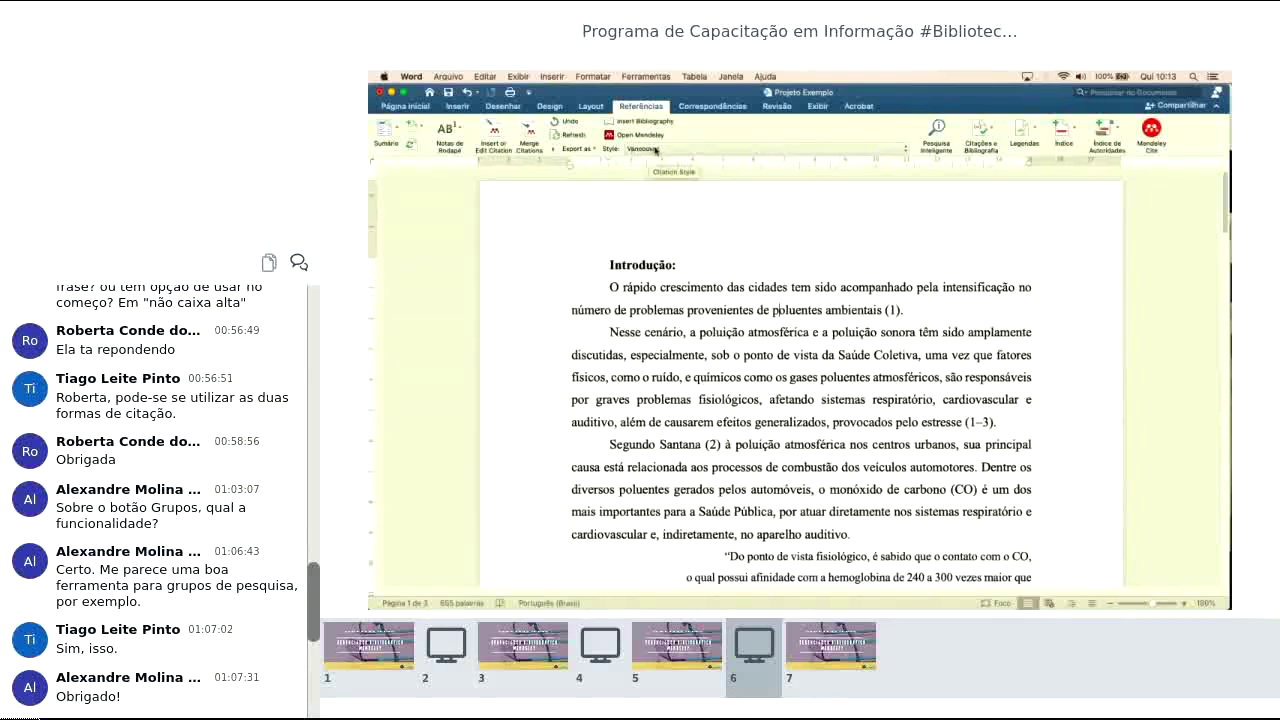
scroll(775, 310, down, 2)
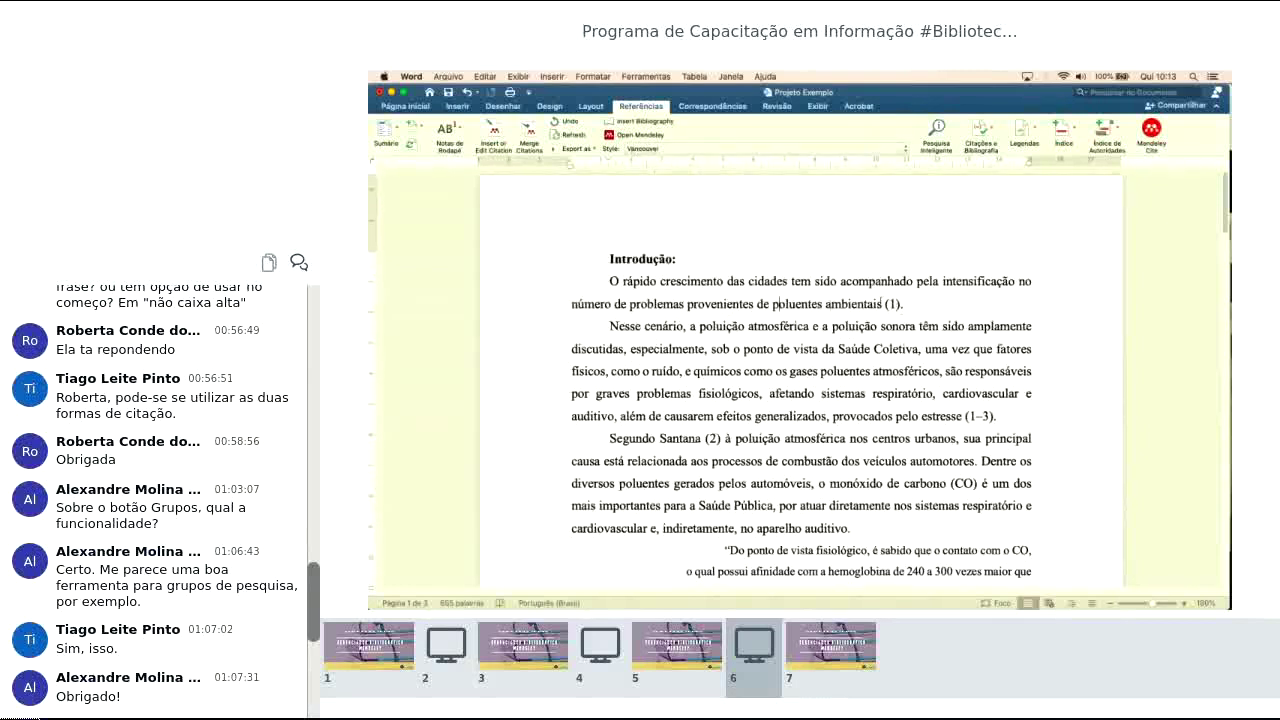
scroll(816, 331, down, 20)
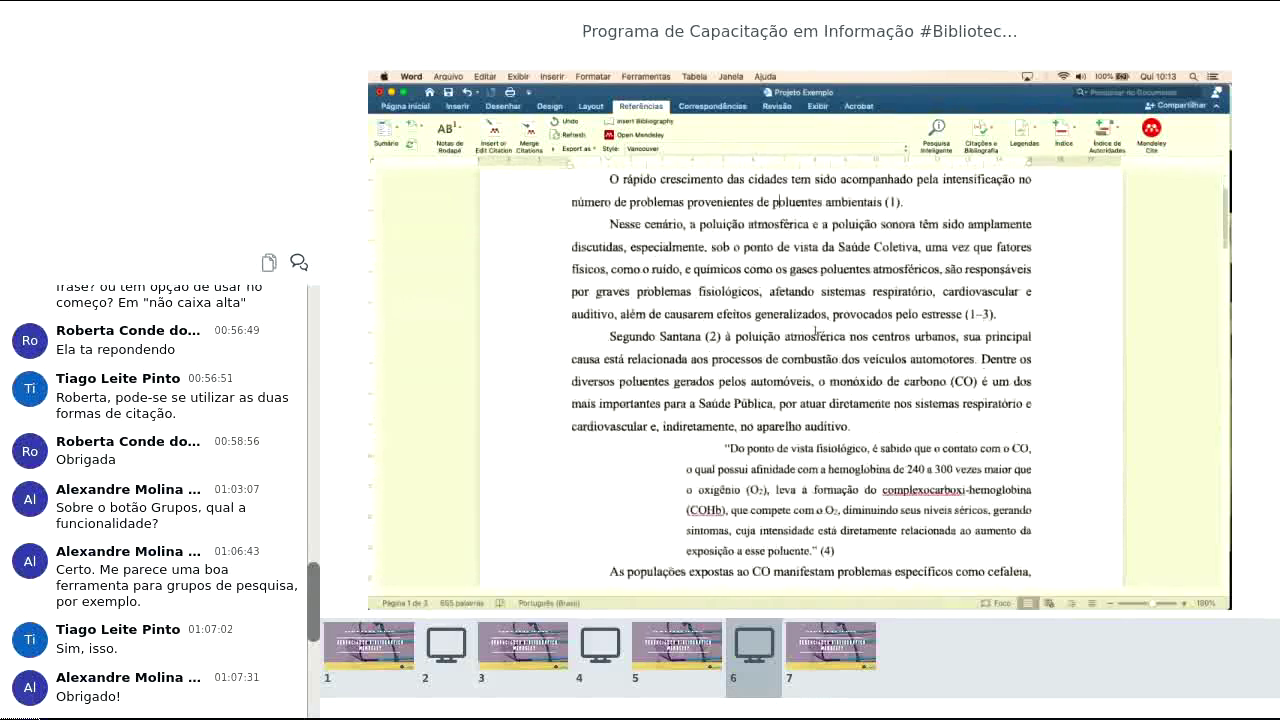
scroll(815, 331, down, 6)
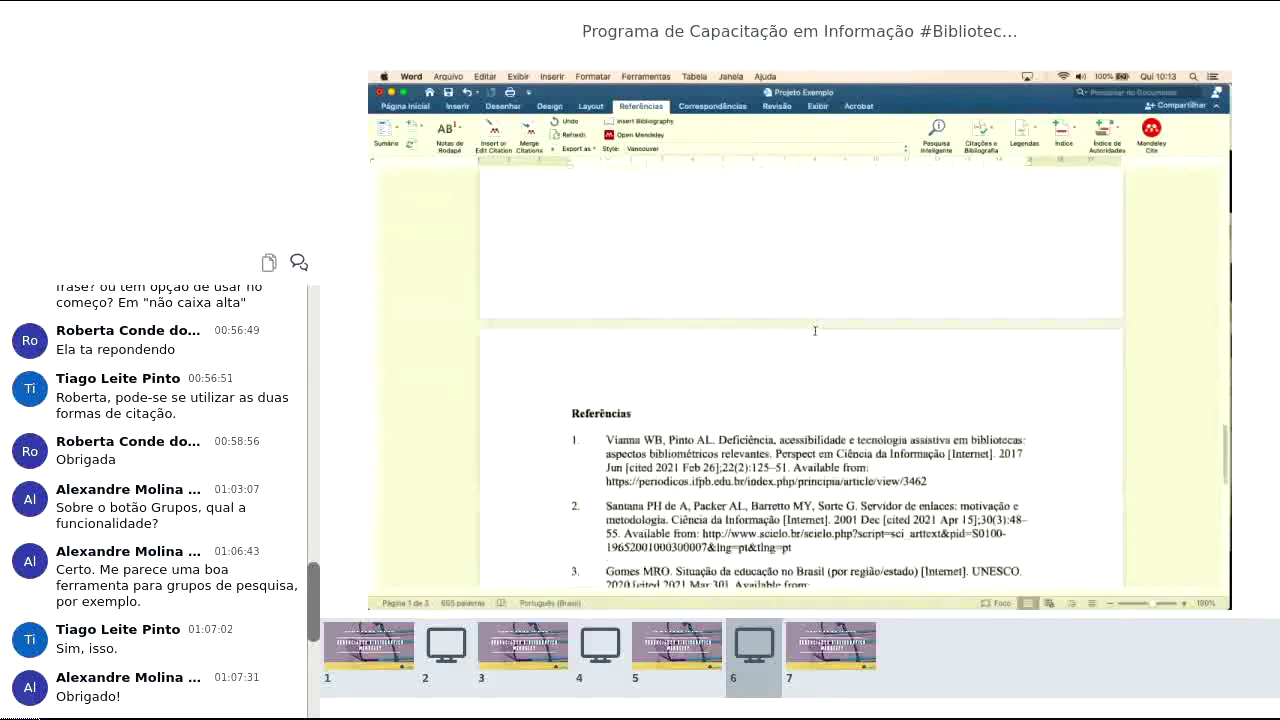
scroll(815, 329, down, 3)
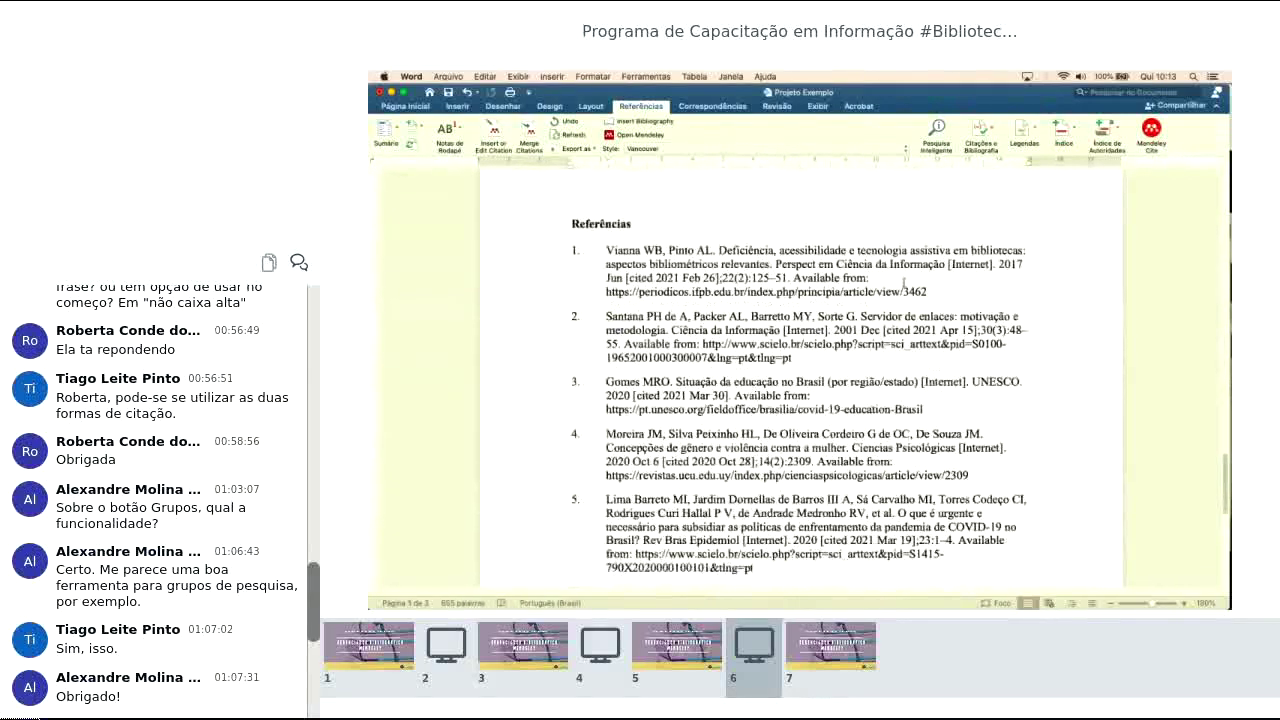
scroll(905, 286, down, 1)
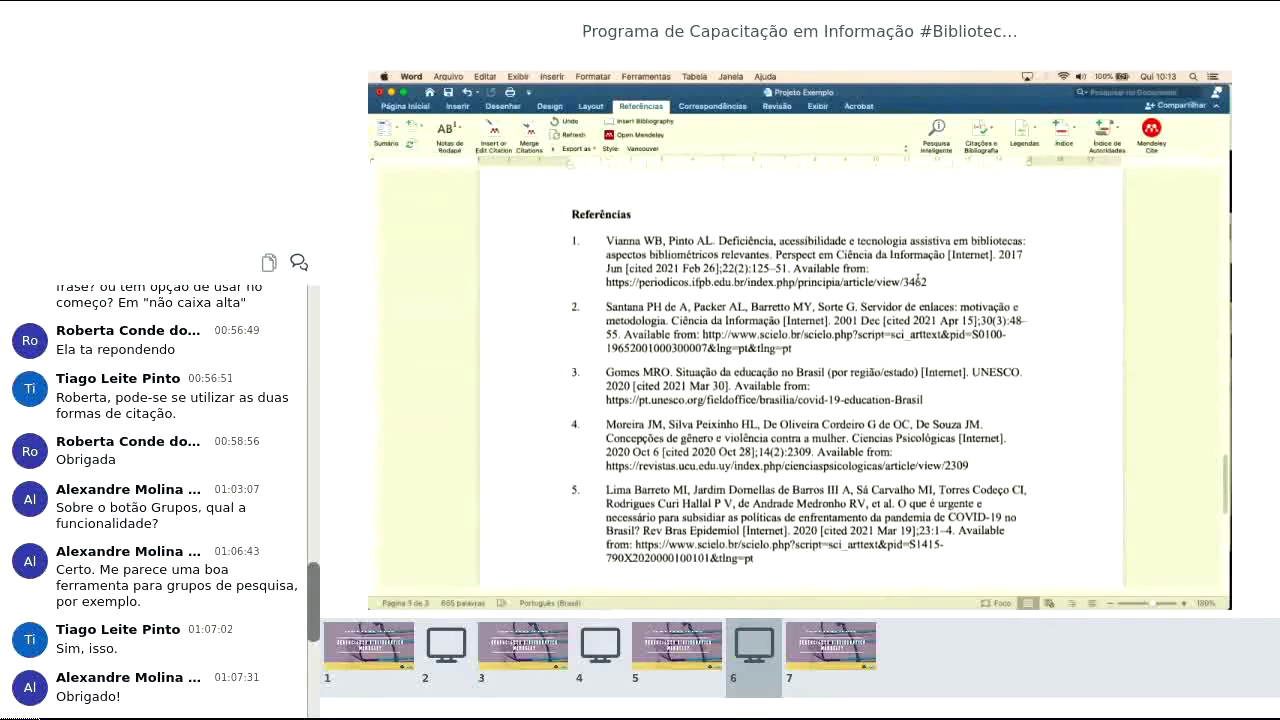
scroll(917, 280, down, 3)
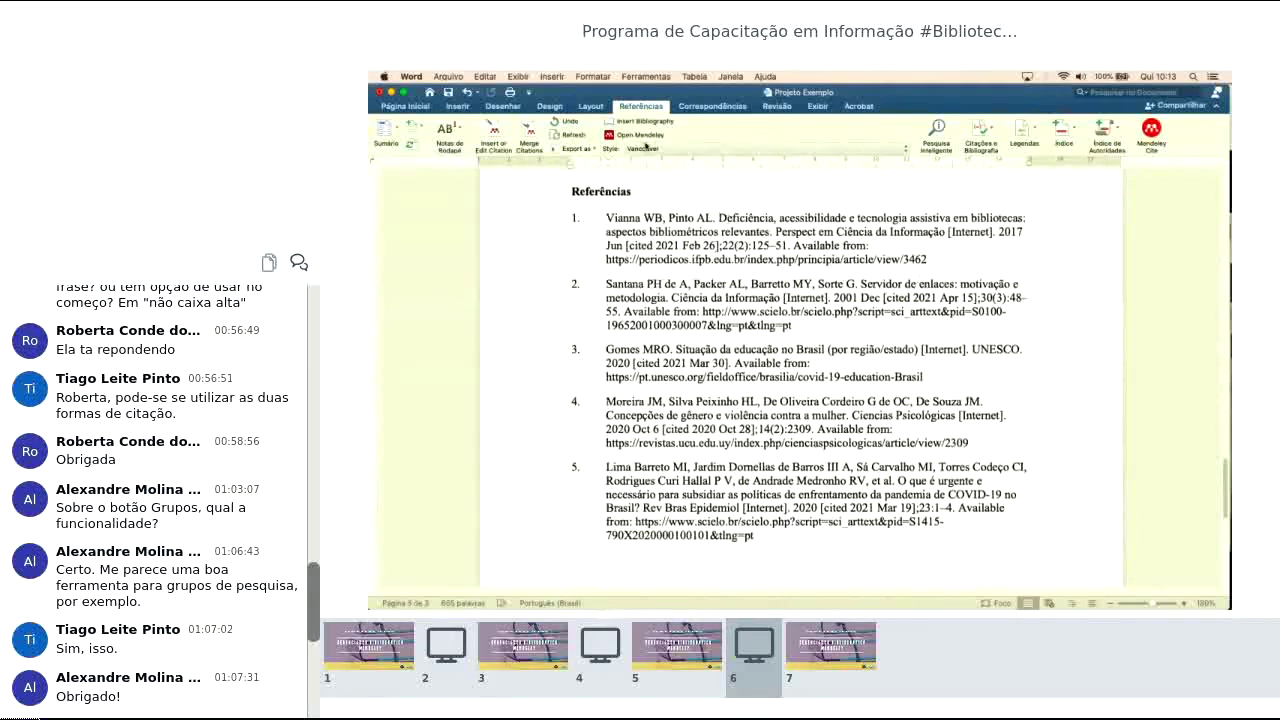
Step: Review the citation styles offered by the Mendeley plugin for the document, including the ABNT variants and Vancouver
scroll(914, 297, down, 2)
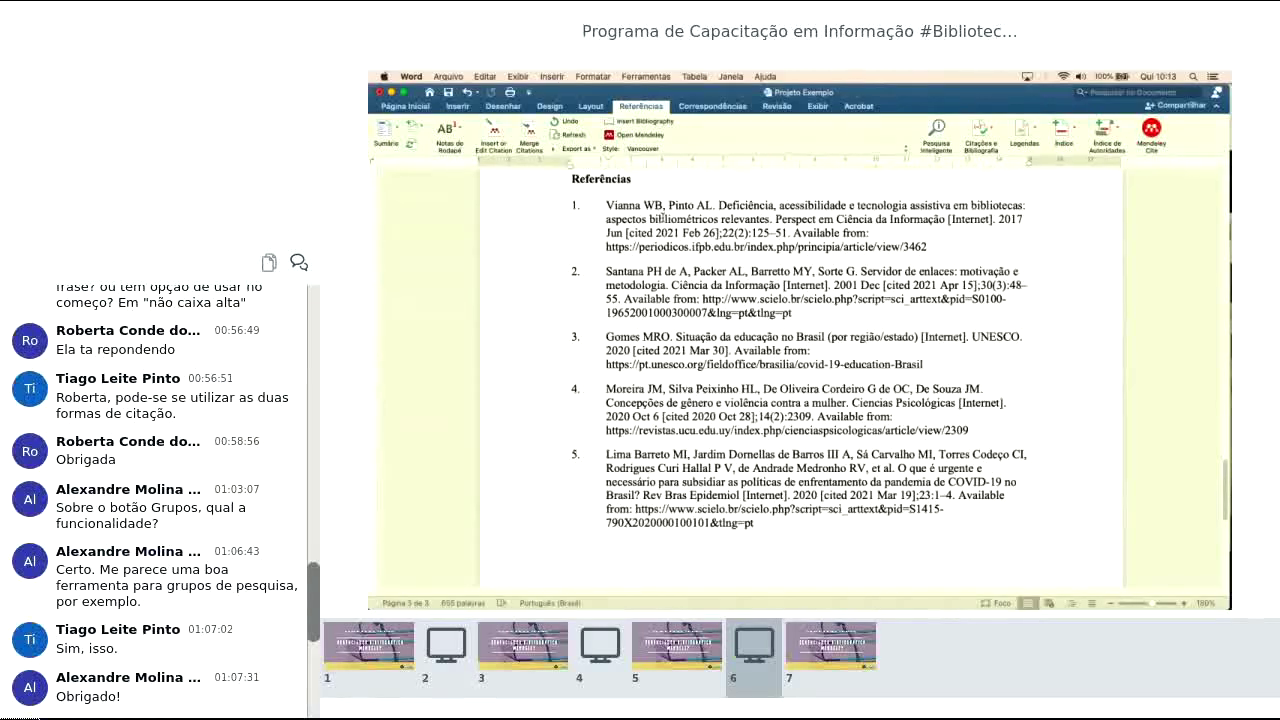
click(660, 148)
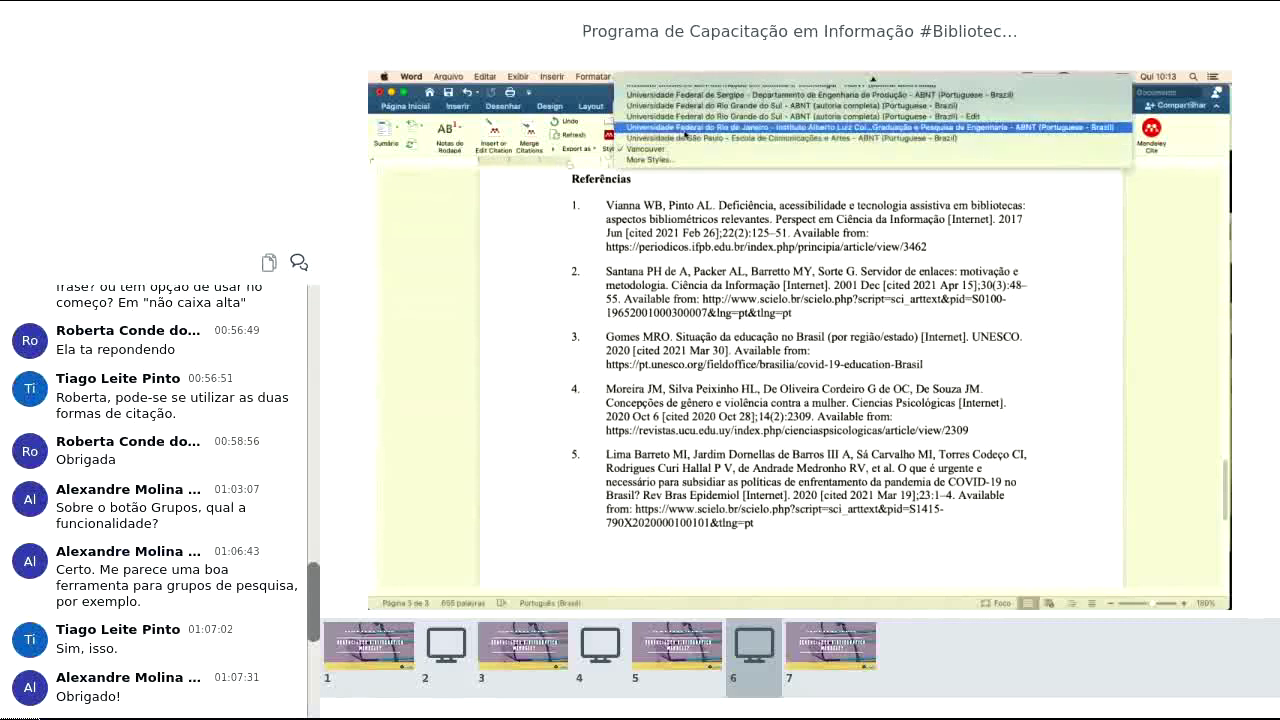
scroll(690, 140, up, 2)
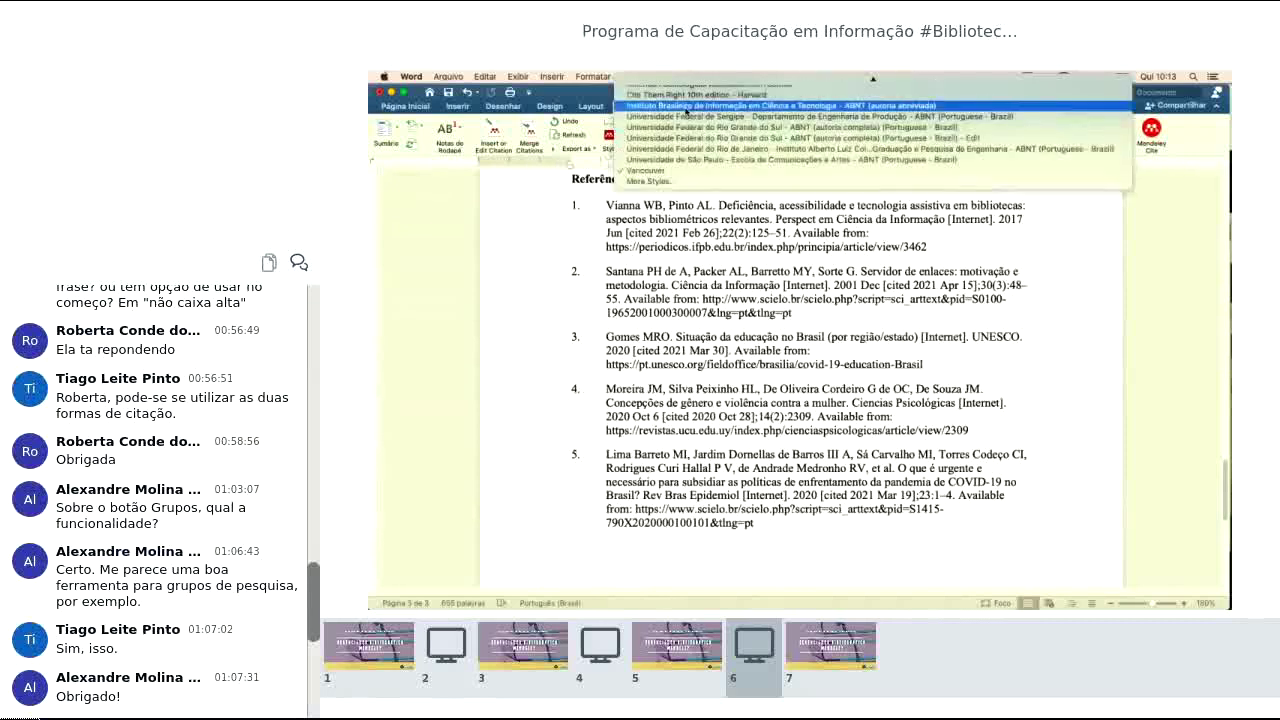
click(1124, 298)
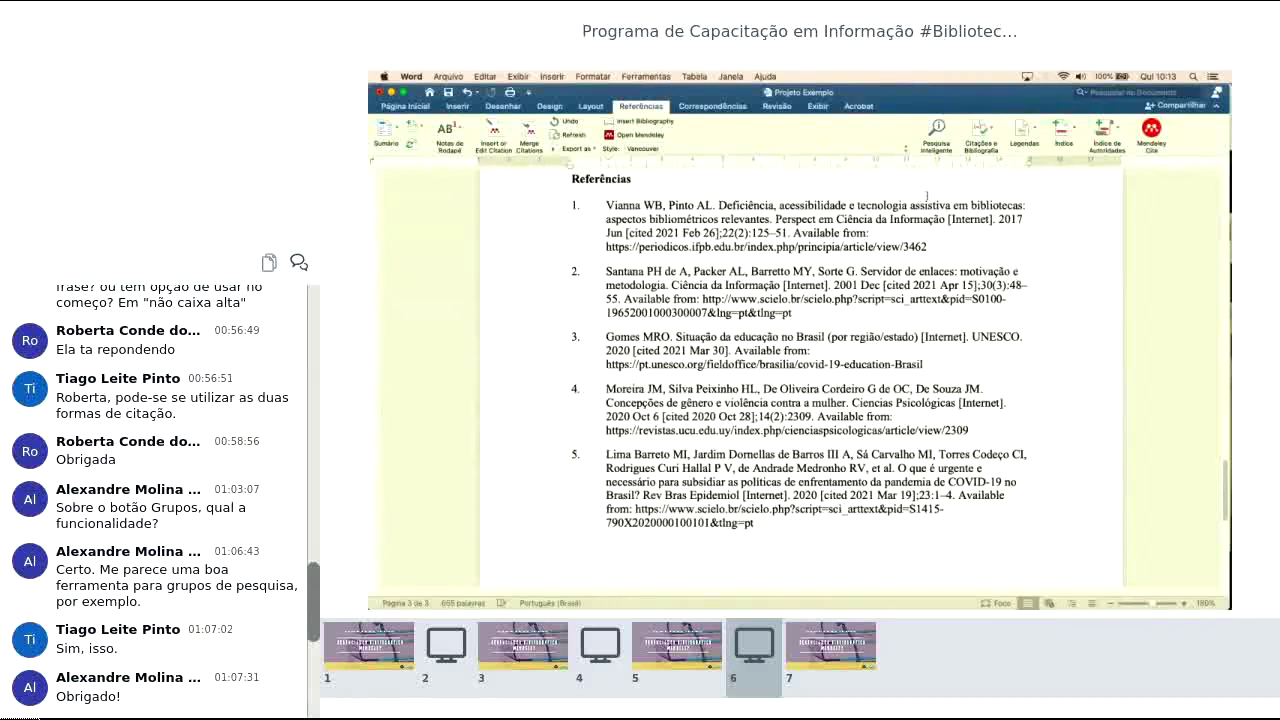
click(640, 148)
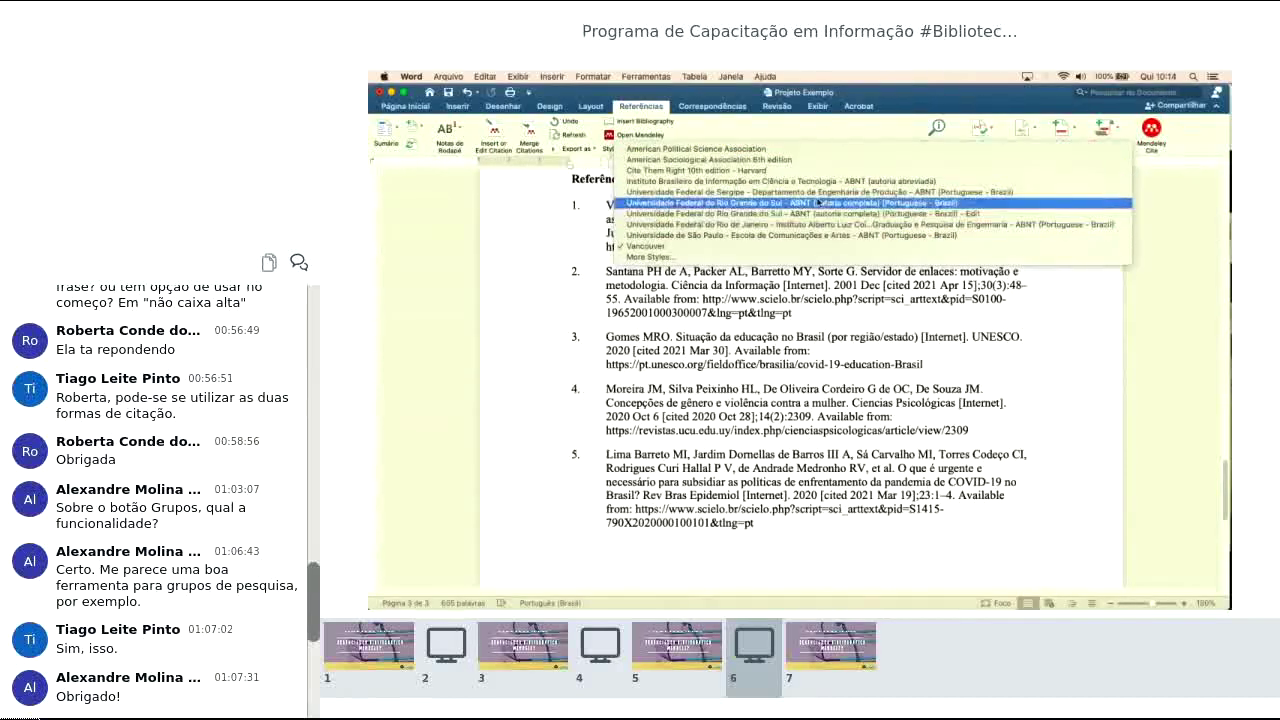
click(752, 392)
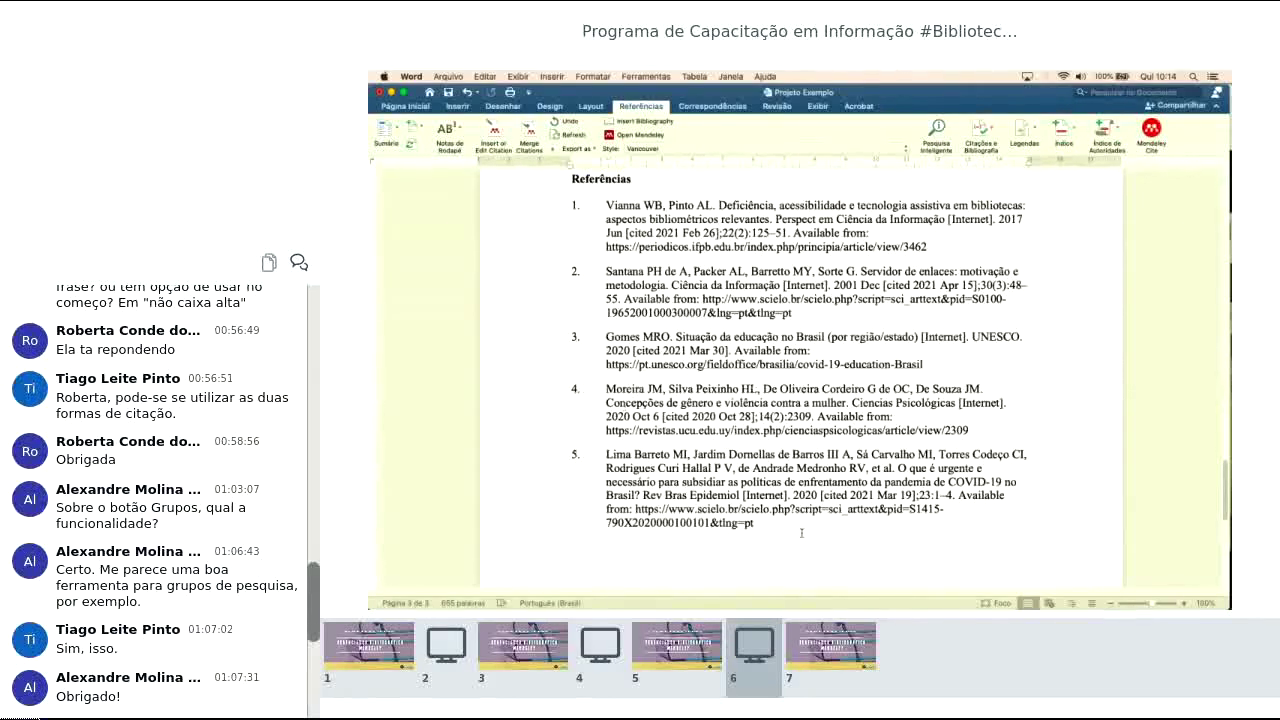
key(super+Tab)
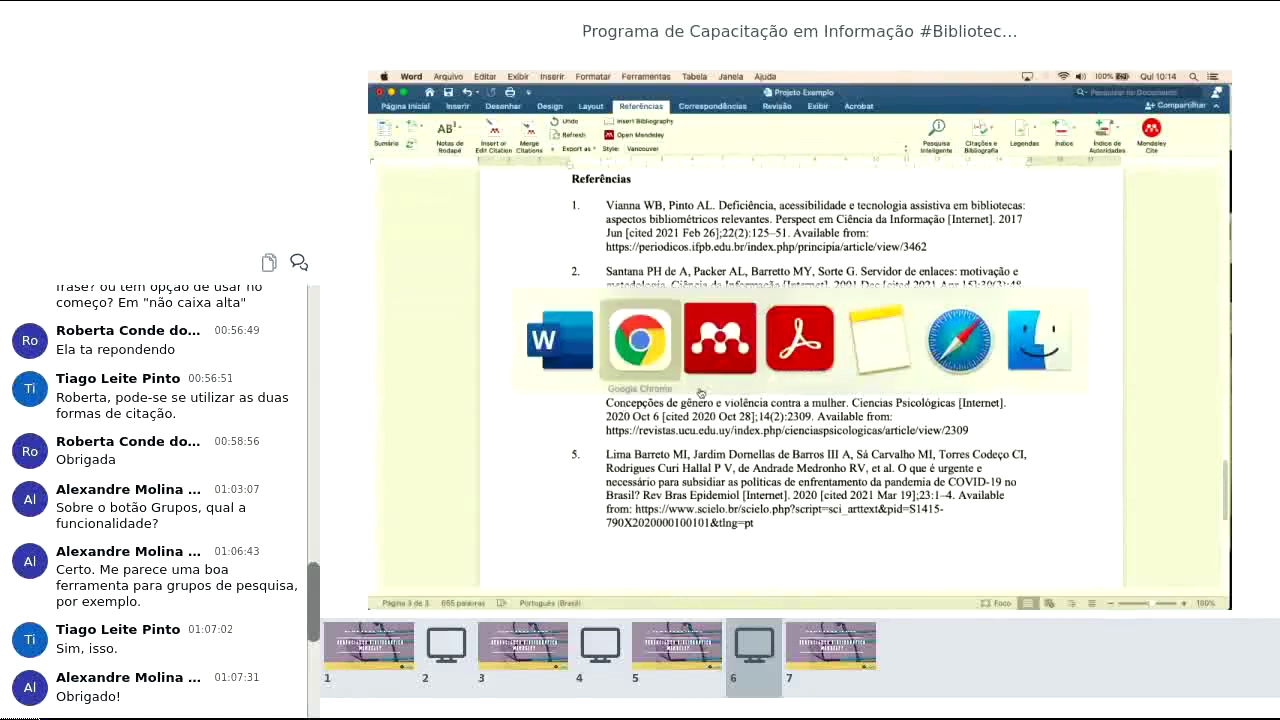
key(Tab)
key(super+Tab)
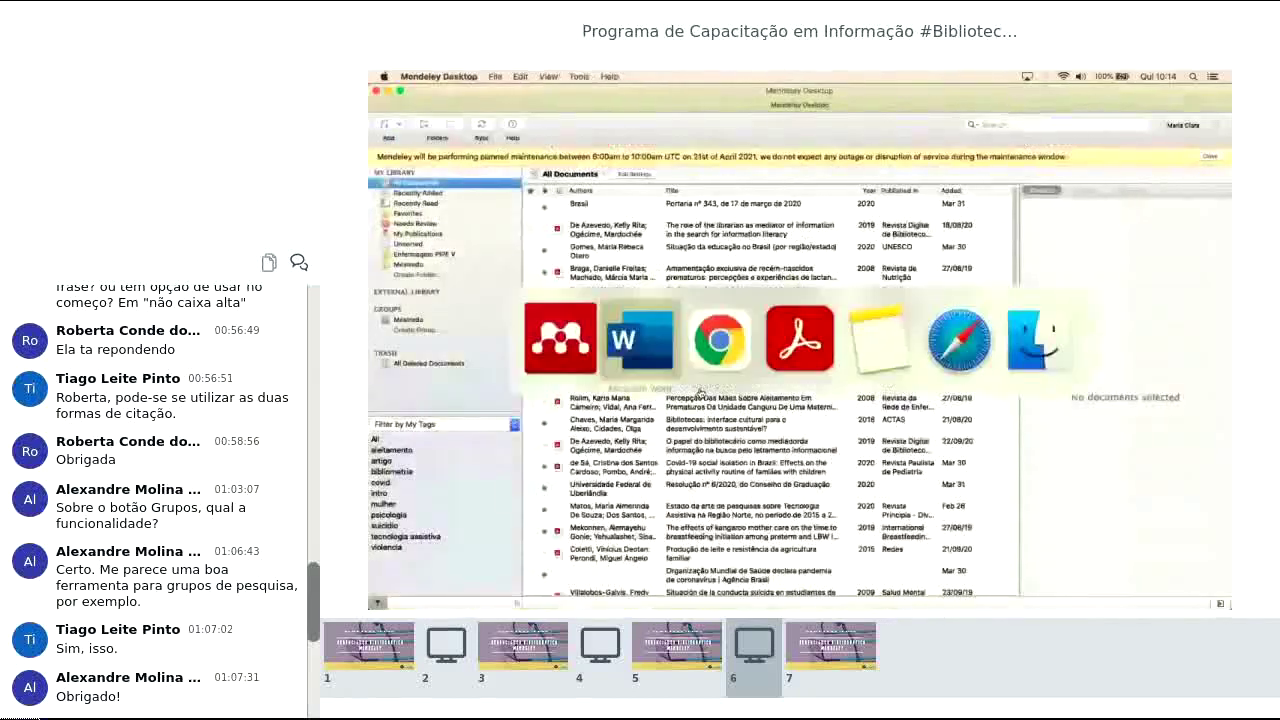
key(Tab)
key(Tab)
key(Tab)
key(Tab)
key(Tab)
key(Tab)
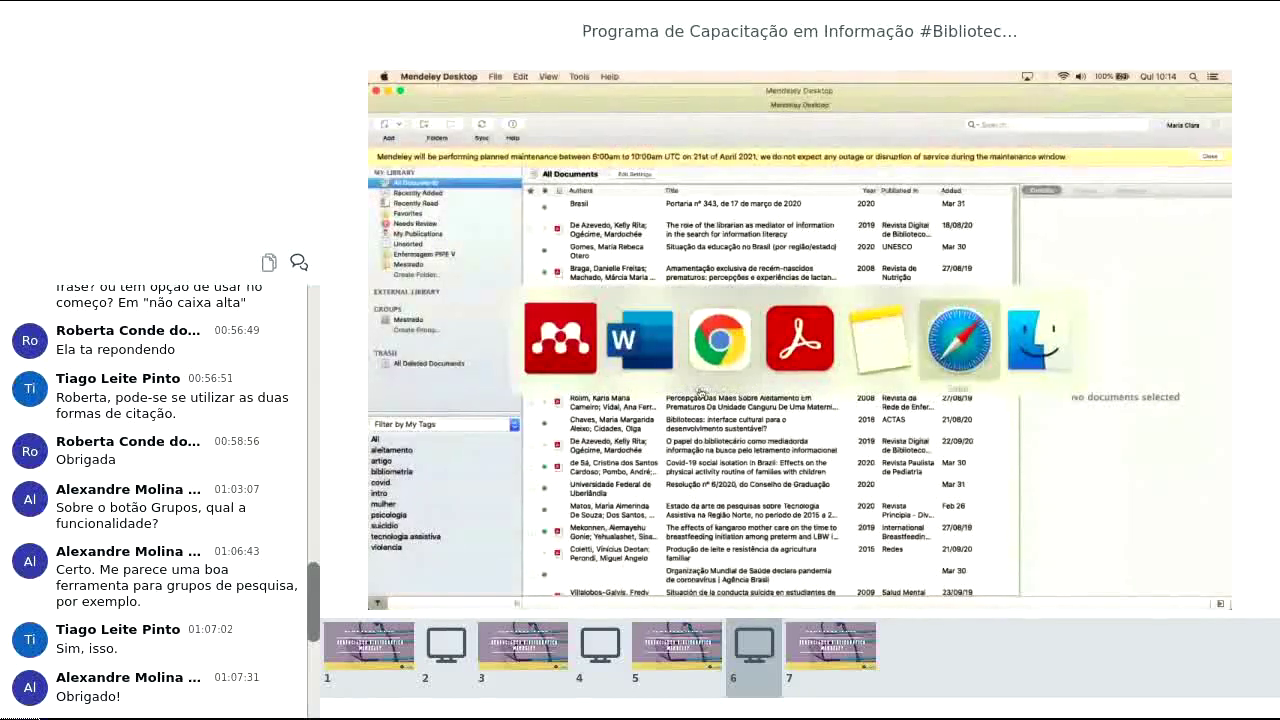
key(super+Tab)
key(Tab)
key(Tab)
key(Tab)
key(Tab)
key(Tab)
key(Tab)
key(Tab)
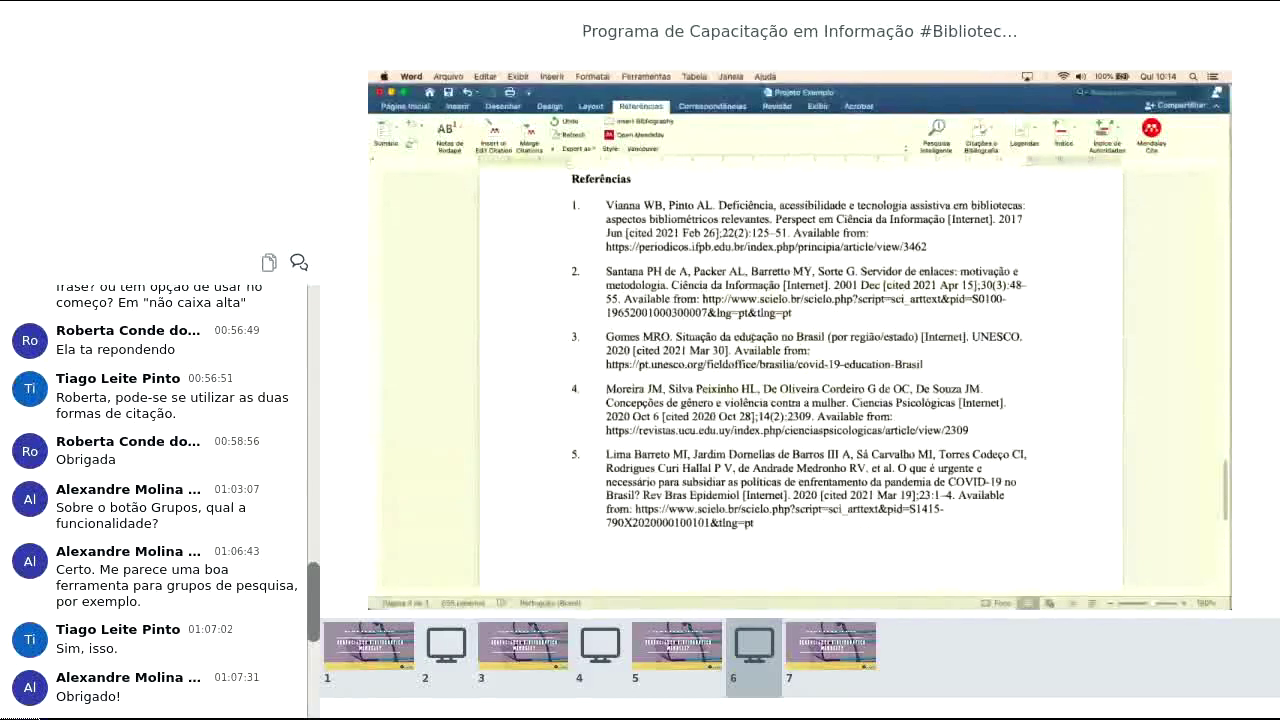
Step: Check the citation styles and the export options for LibreOffice or without Mendeley fields, and select the whole reference list
click(679, 150)
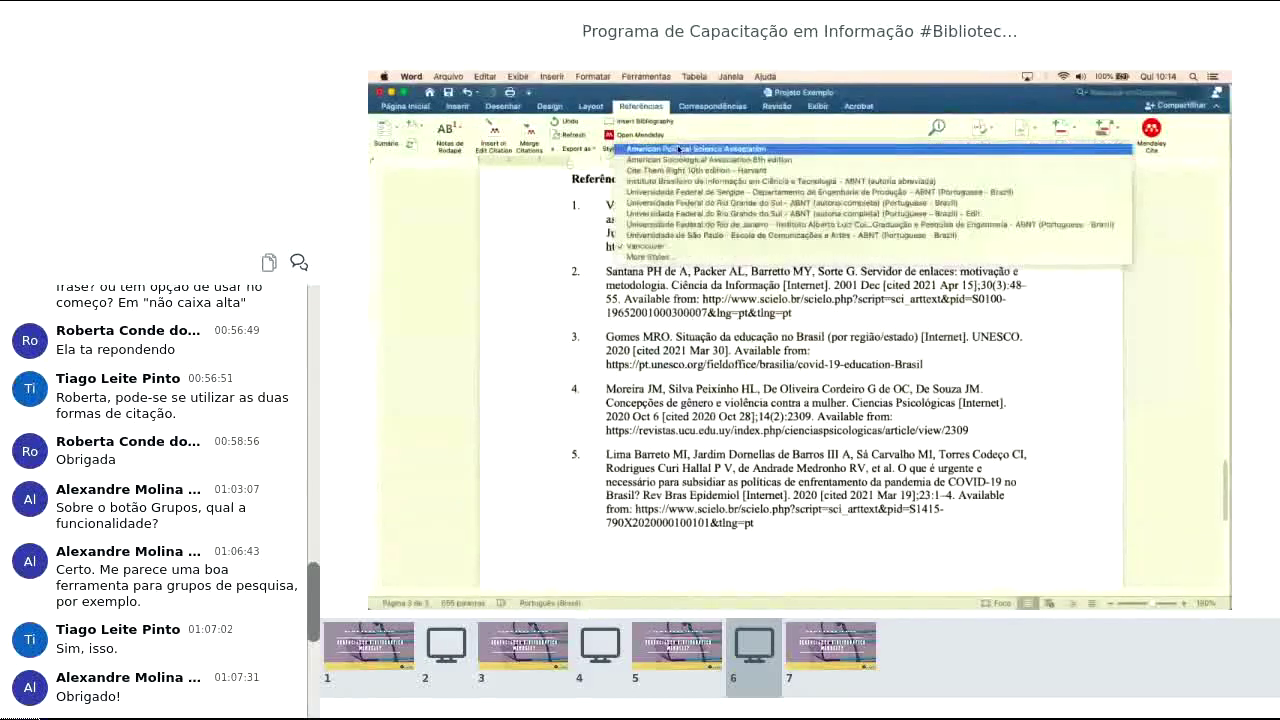
click(582, 289)
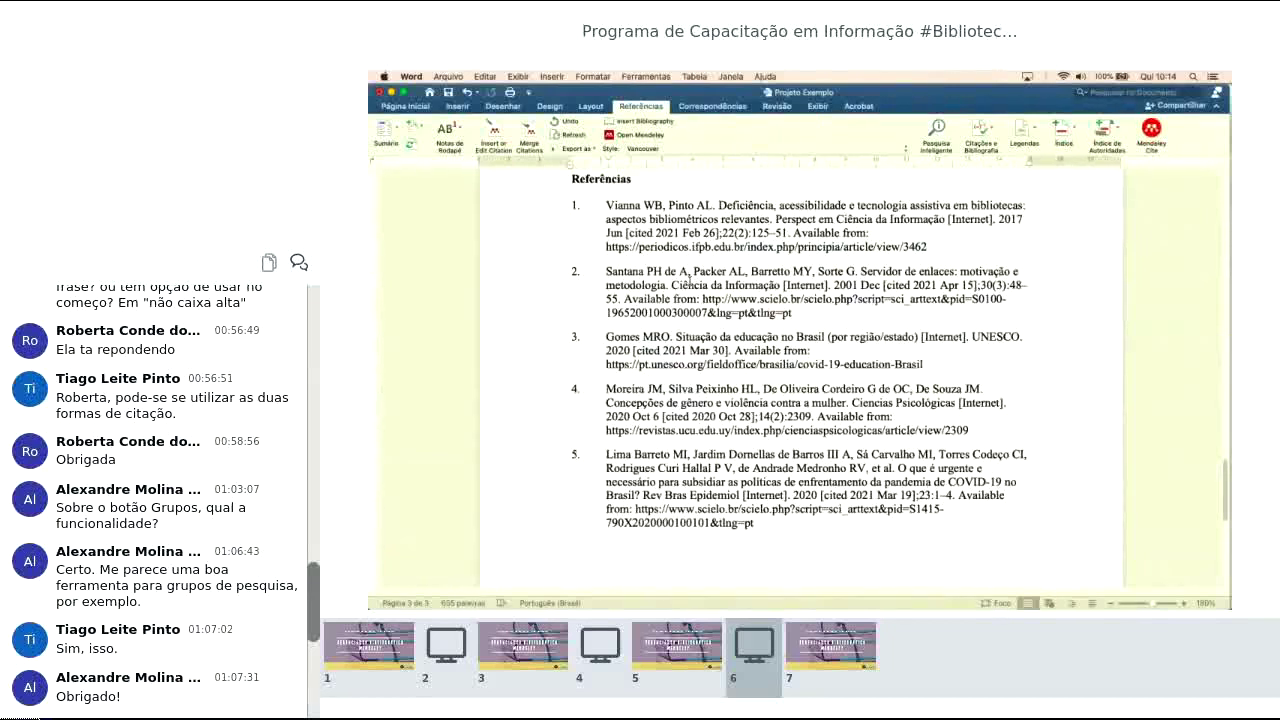
shift+click(953, 249)
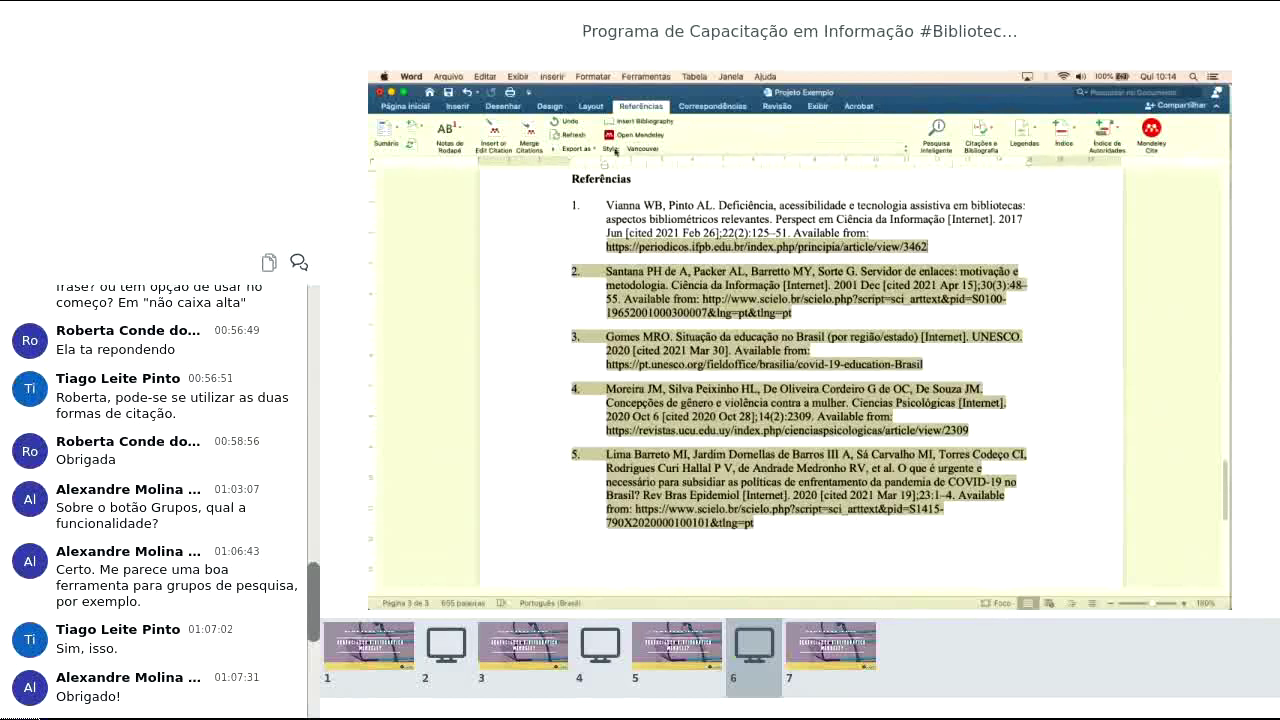
click(577, 149)
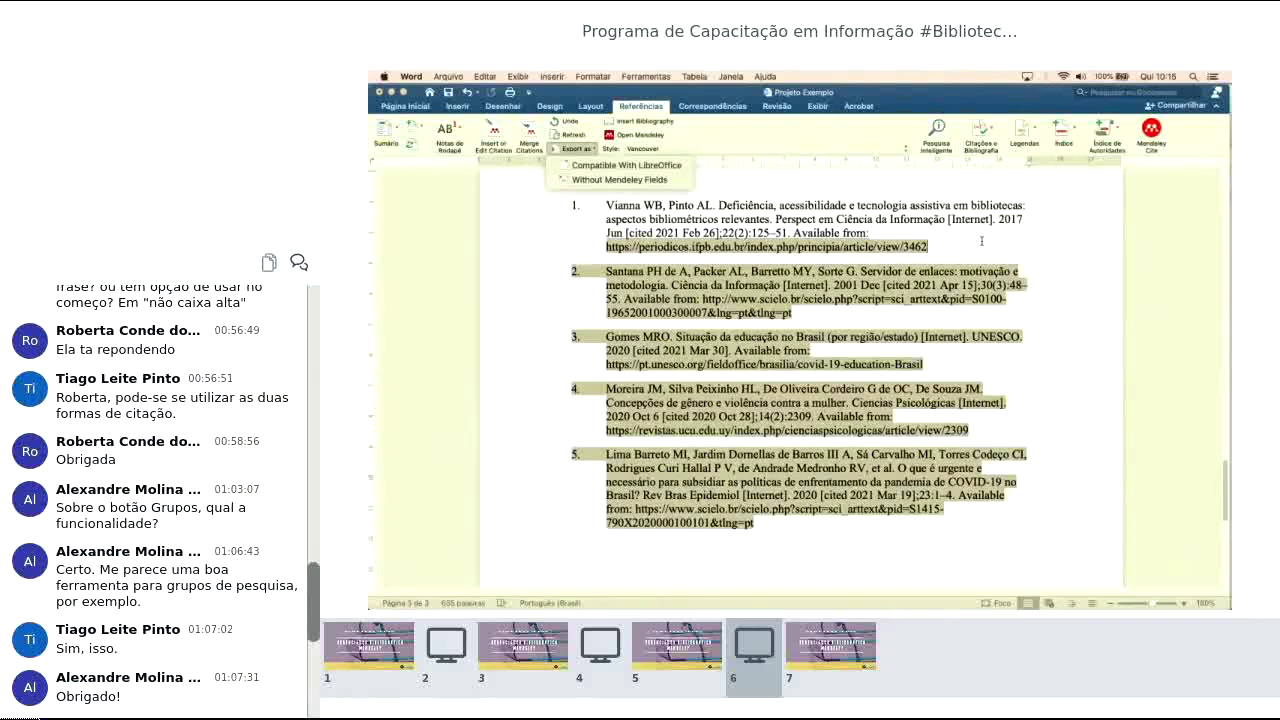
click(652, 182)
drag(1002, 258, 645, 207)
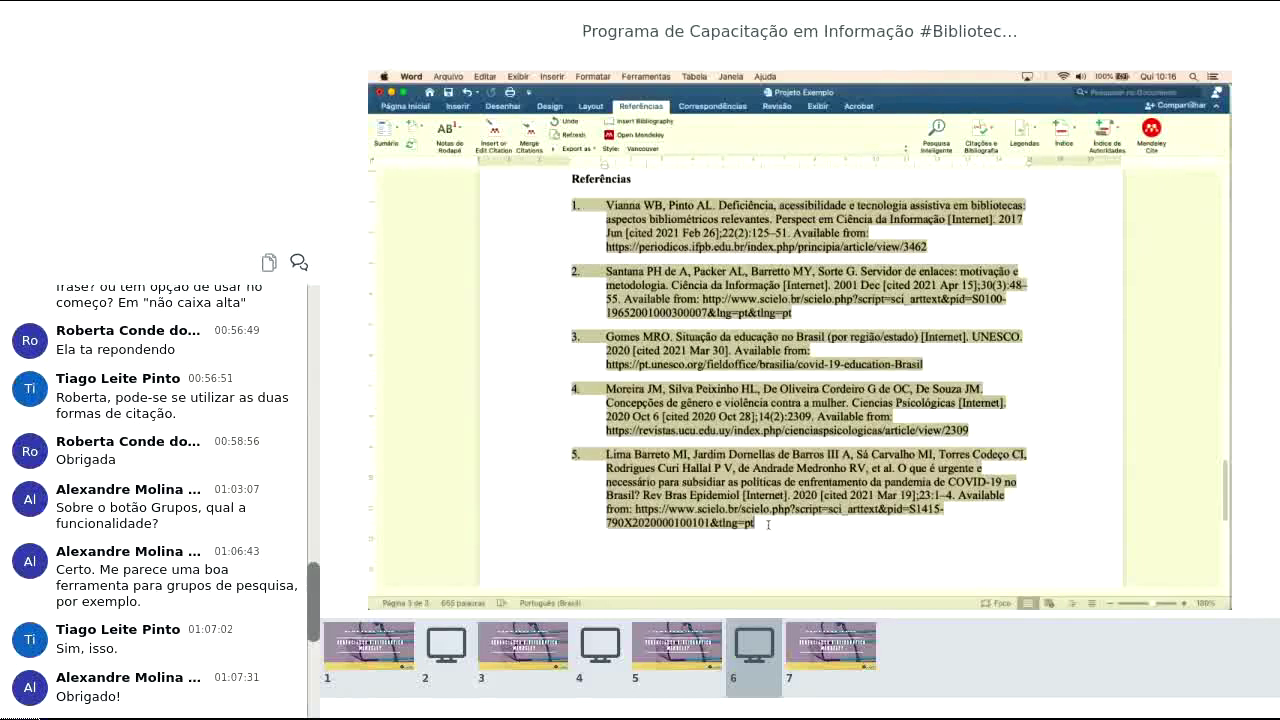
Step: Switch to the web conference page in Chrome to view the public chat
key(super+Tab)
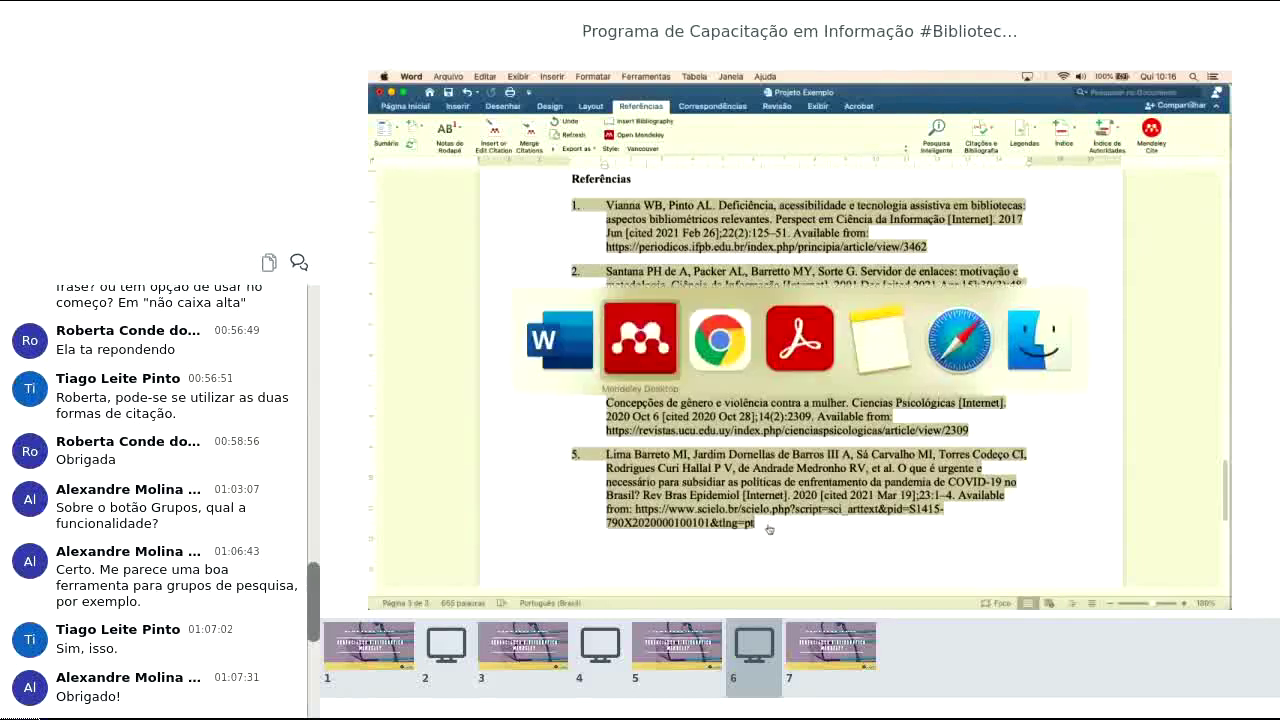
key(super+Tab)
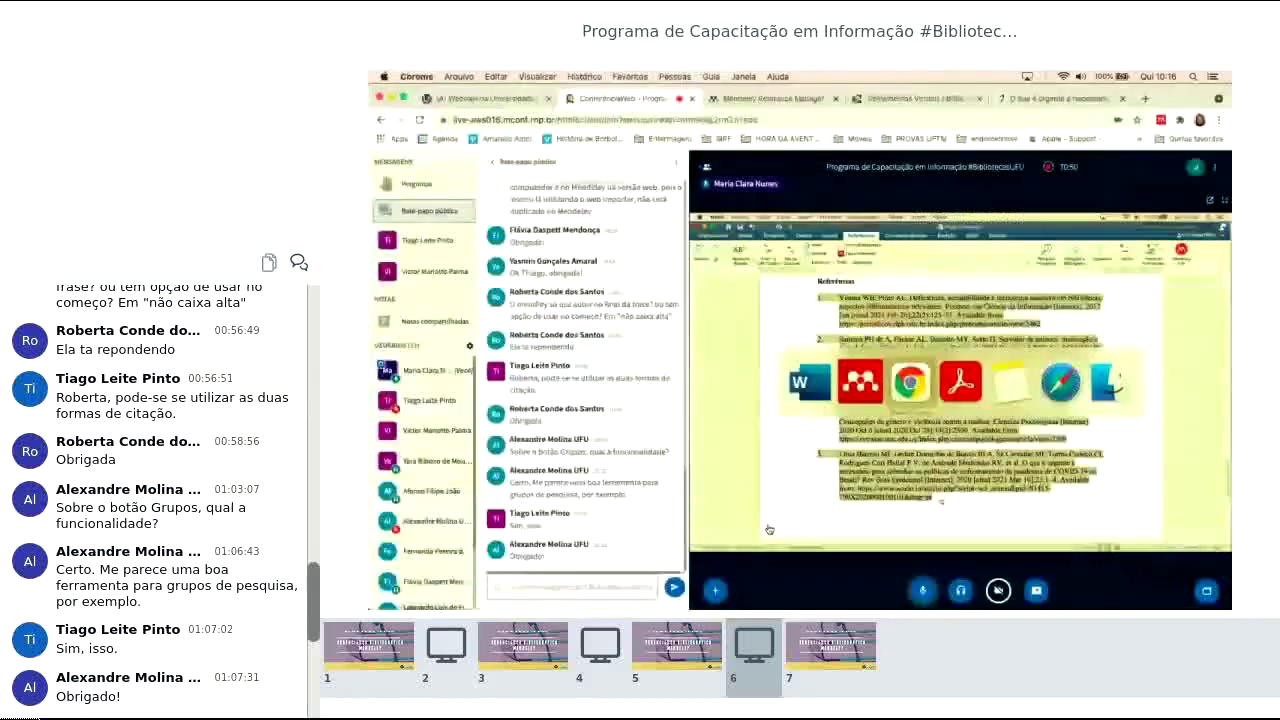